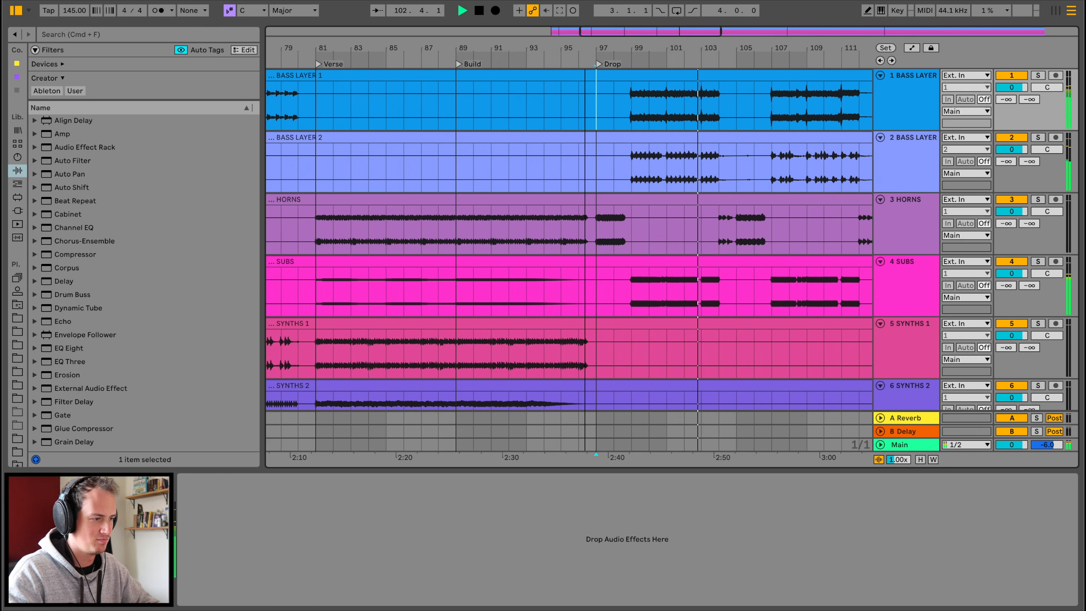
Step: Play the arrangement from the Intro marker at bar 73, soloing the SYNTHS 2 track and then the SYNTHS 1 track
left_click(390, 227)
key("space")
key("space")
scroll(390, 227, "left", 4)
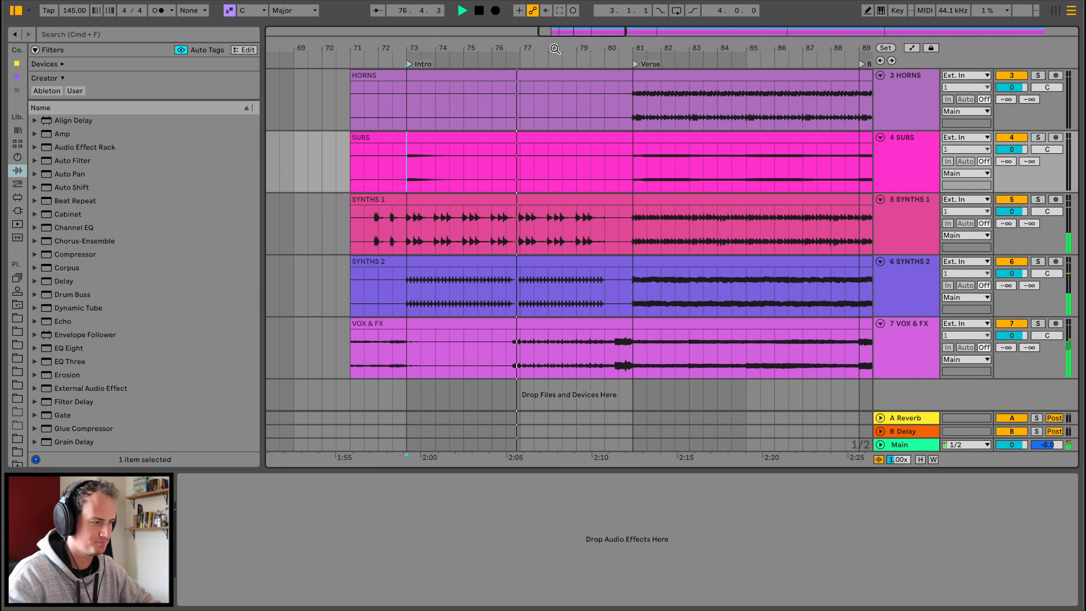
left_click(1037, 261)
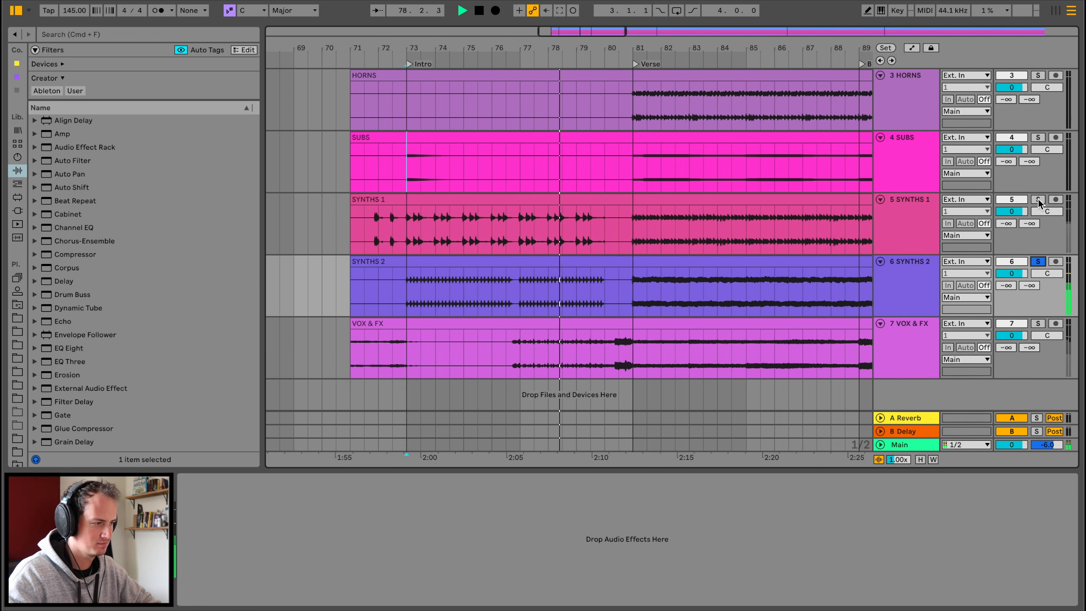
left_click(1037, 200)
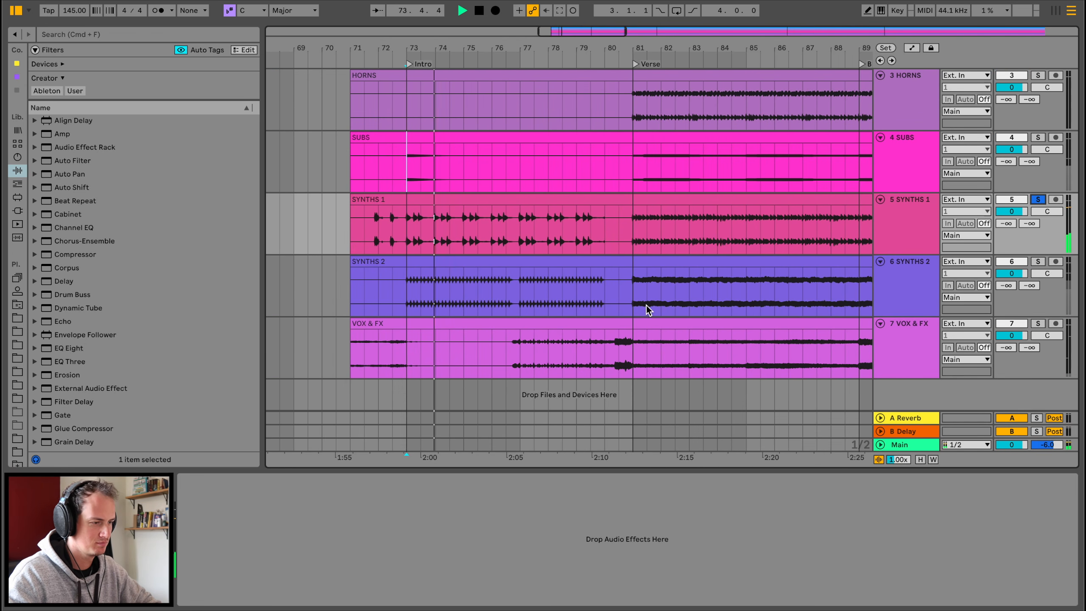
Step: Play the soloed SYNTHS 1 track from the Verse marker at bar 81, then unsolo it
left_click(633, 291)
scroll(521, 80, "right", 5)
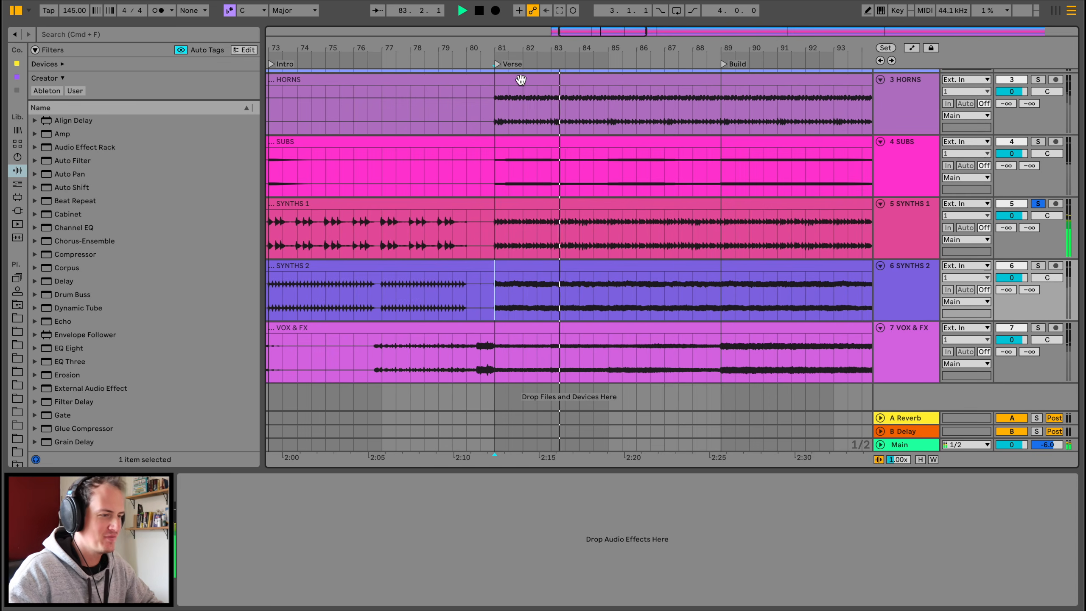
mouse_move(499, 48)
left_mouse_down()
mouse_move(499, 201)
mouse_move(499, 48)
left_mouse_up()
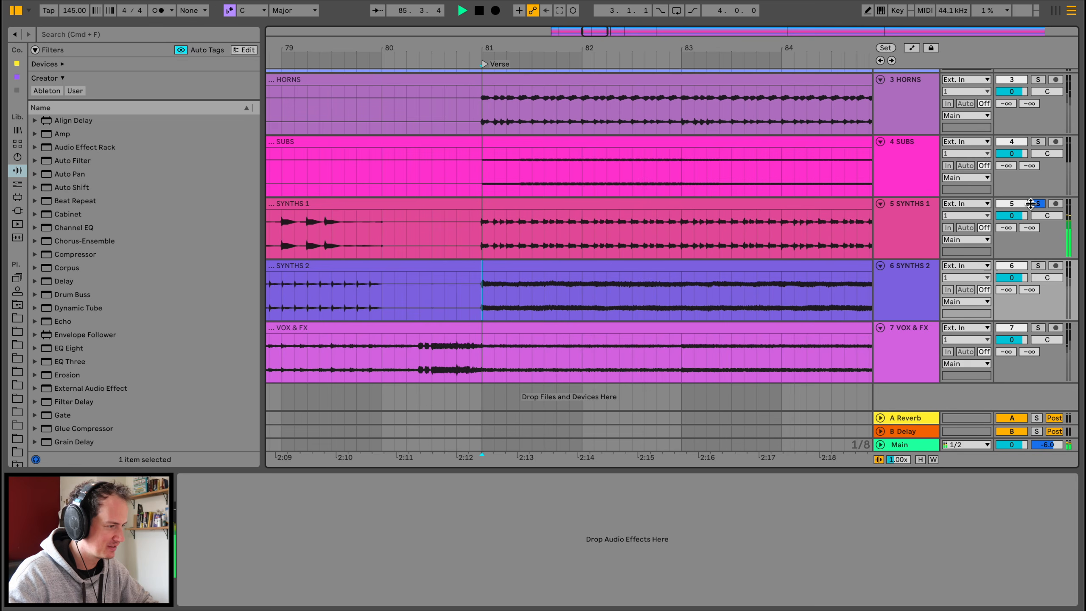
left_click(1036, 204)
Step: Solo the HORNS track, add SUBS to the solo, and play both from the start of the Verse
scroll(571, 262, "up", 2)
scroll(571, 262, "right", 2)
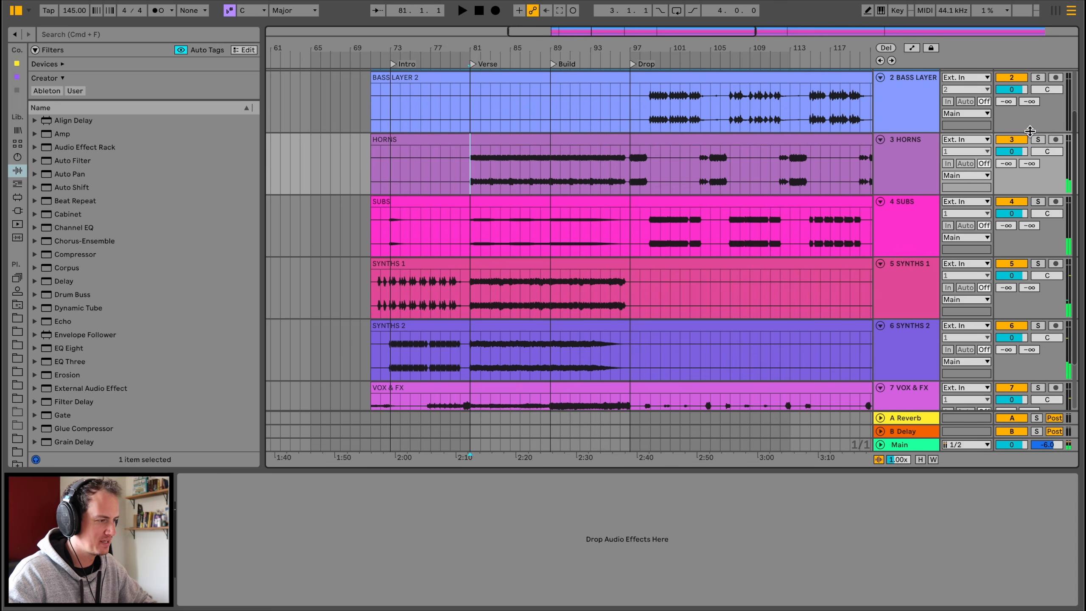
left_click(1036, 140)
key("space")
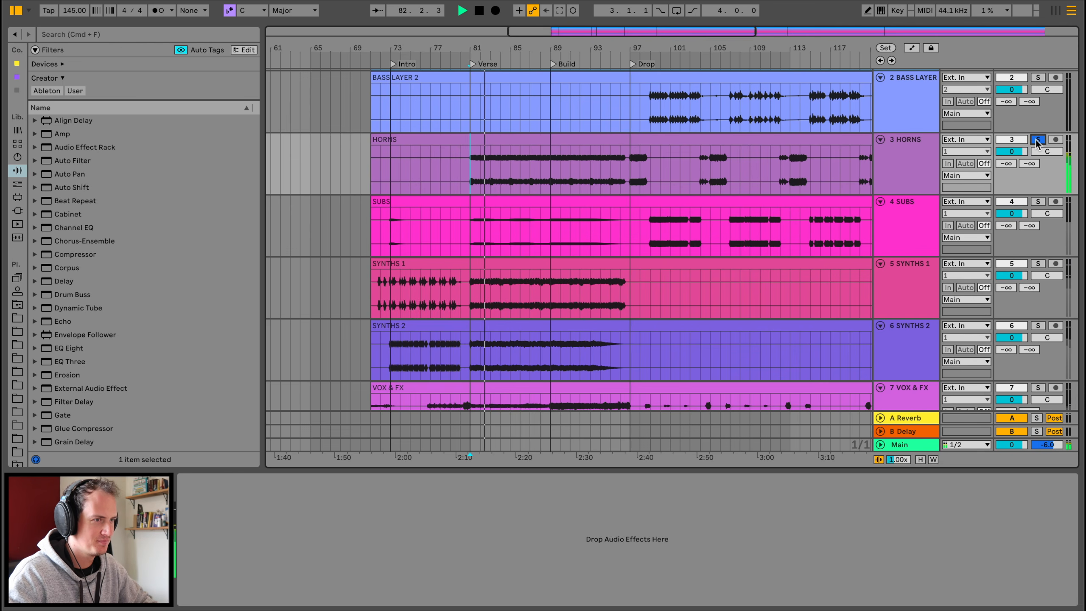
left_click(1039, 202, "super")
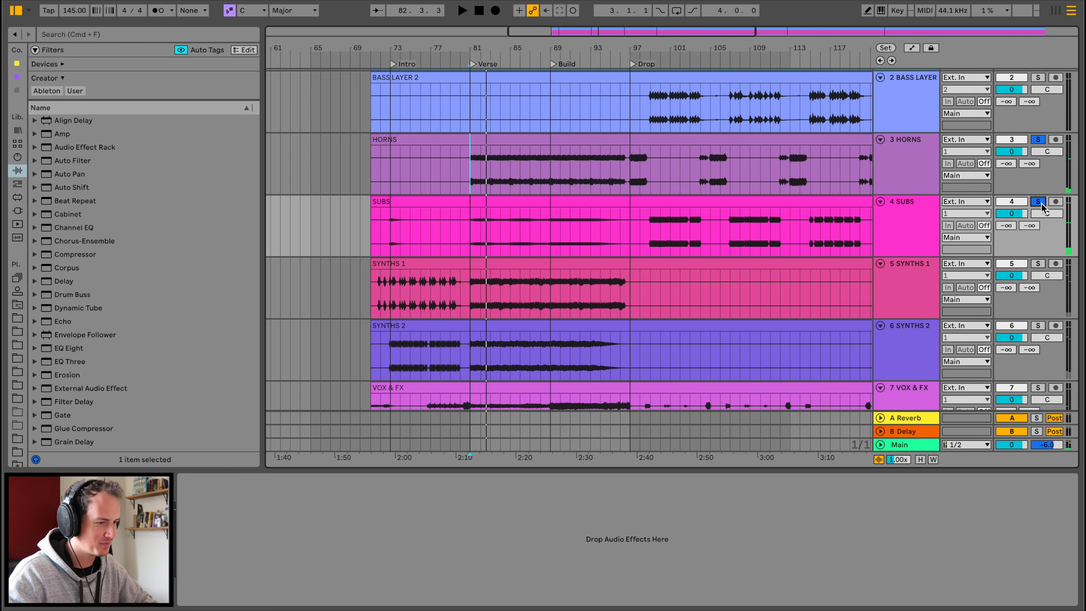
key("space")
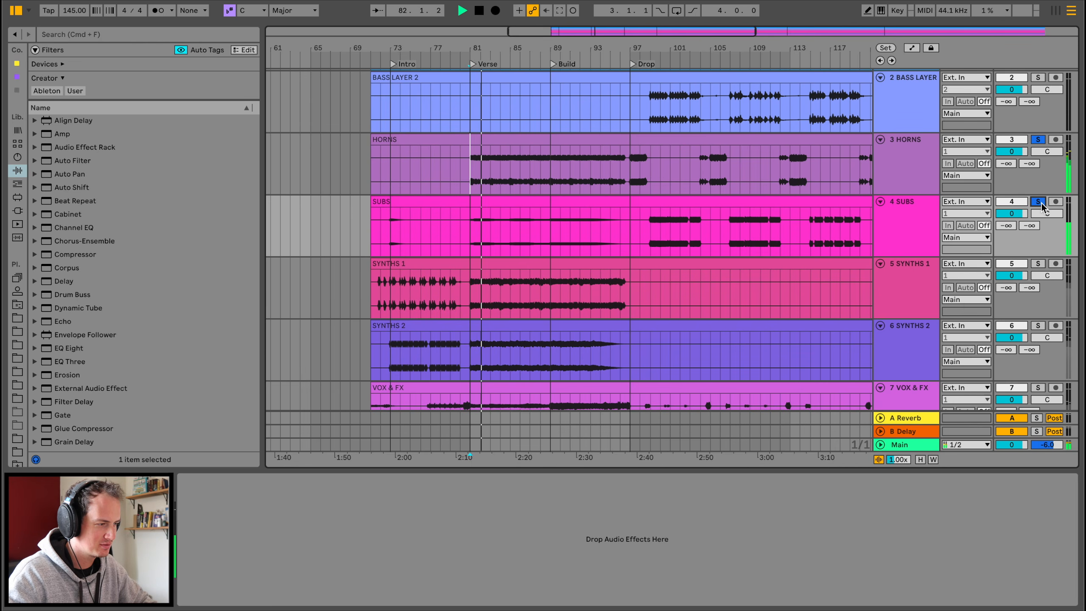
key("space")
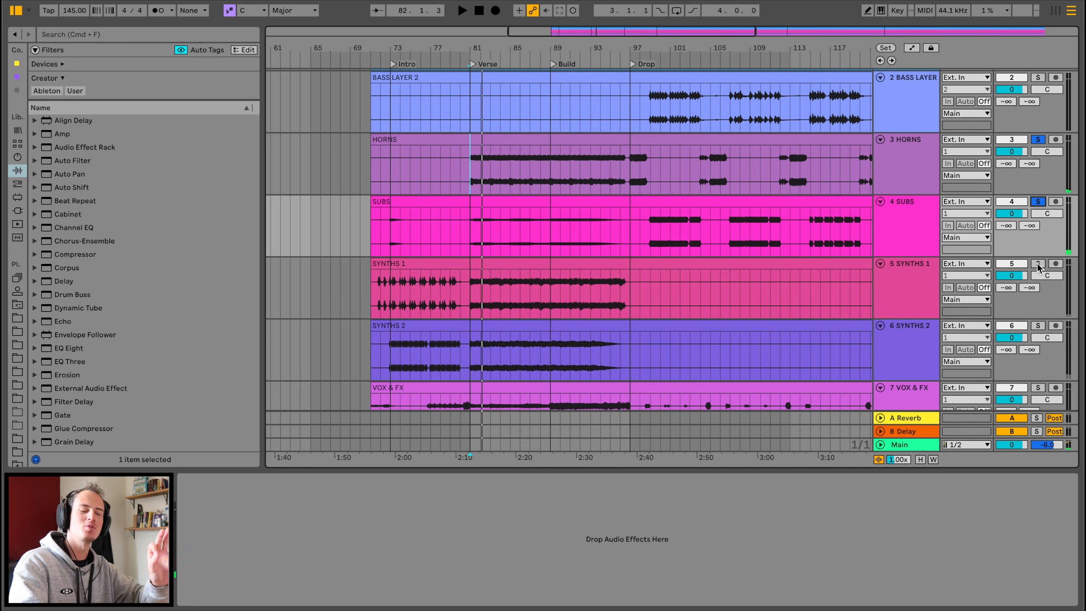
Step: Play the Verse with SYNTHS 1 soloed on its own, then add HORNS to the solo
left_click(1038, 264, "super")
key("space")
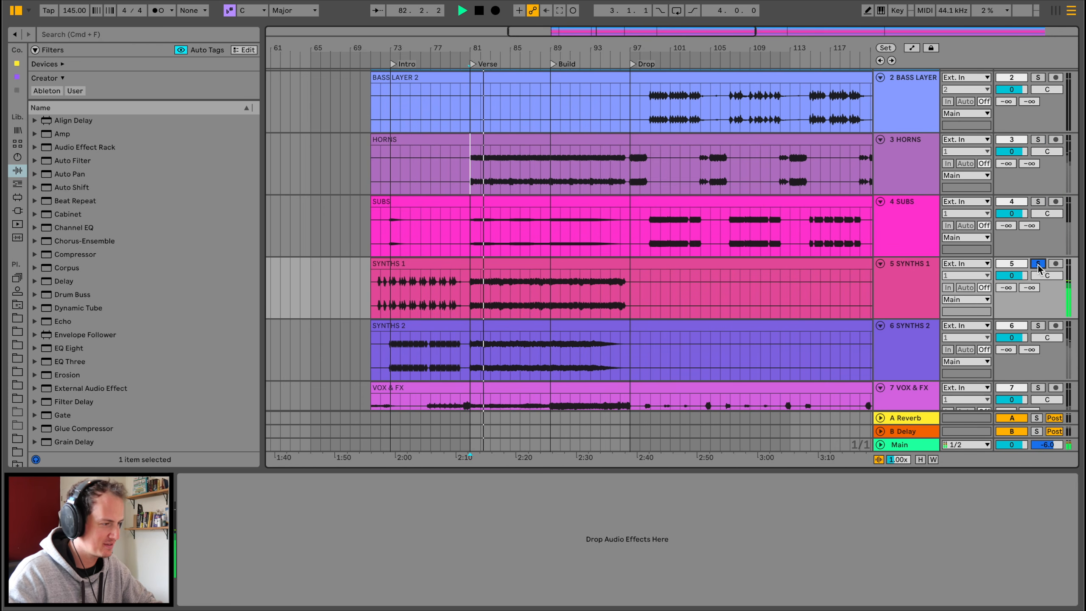
left_click(1038, 201)
left_click(1038, 140)
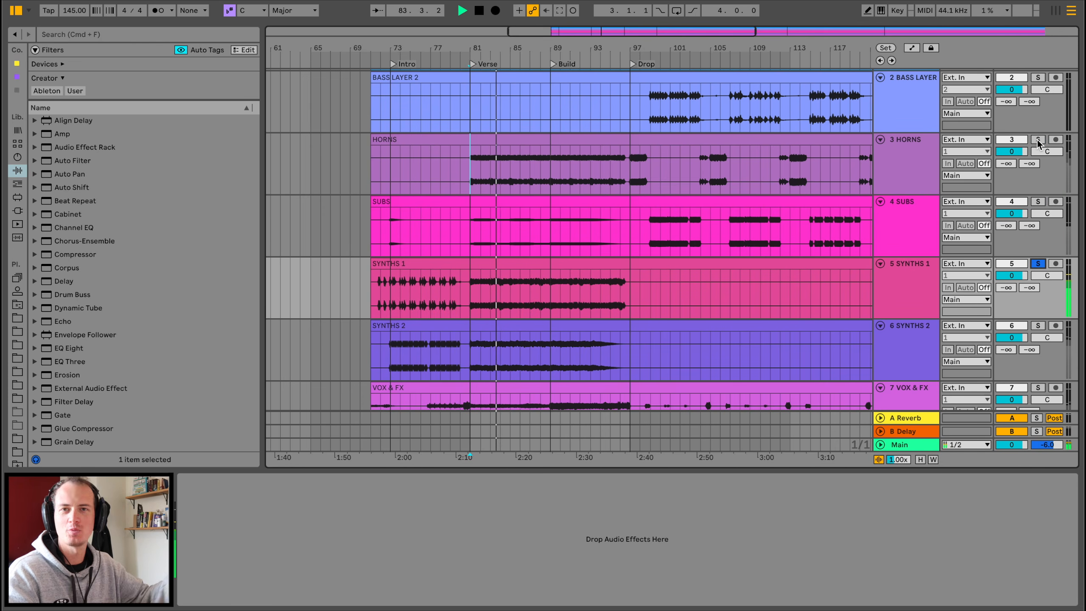
left_click(1038, 140, "super")
Step: Solo only the SYNTHS 2 track, listen to it through the Verse, and stop playback
scroll(732, 274, "down", 1)
scroll(731, 277, "down", 1)
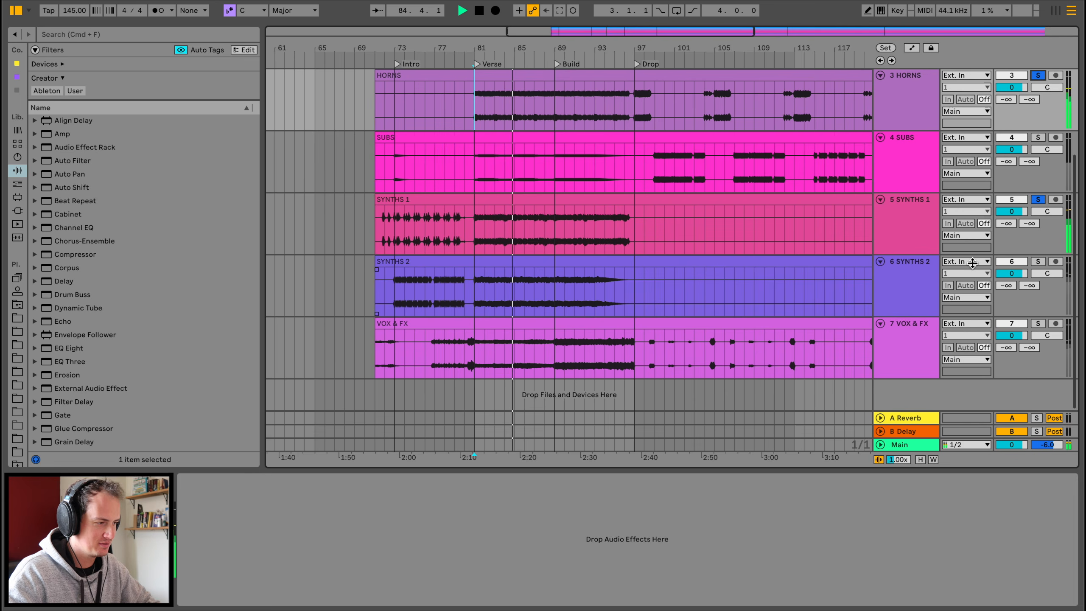
left_click(1038, 261)
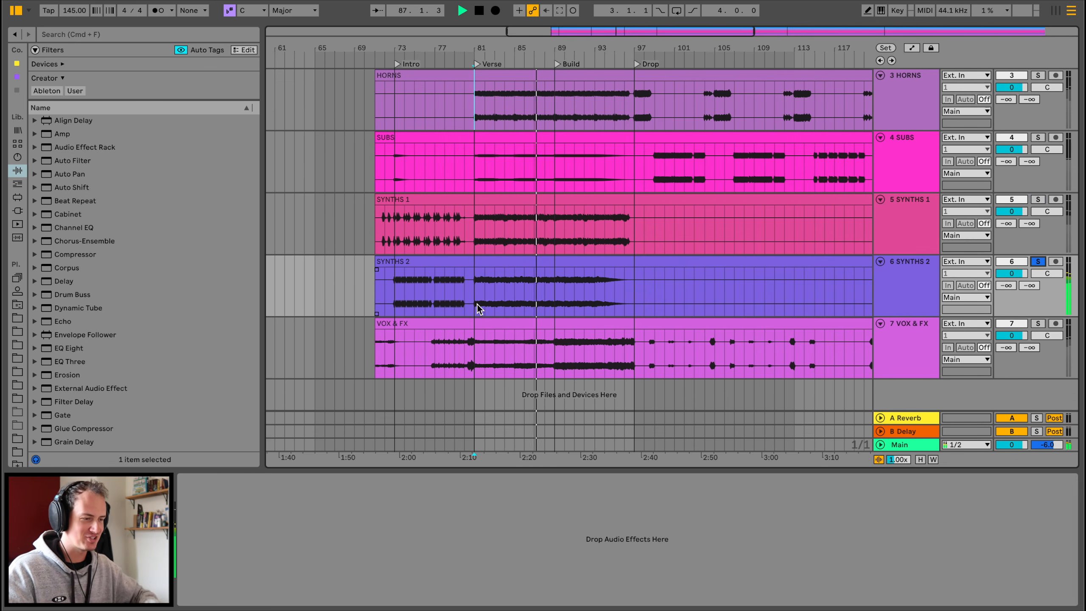
key("space")
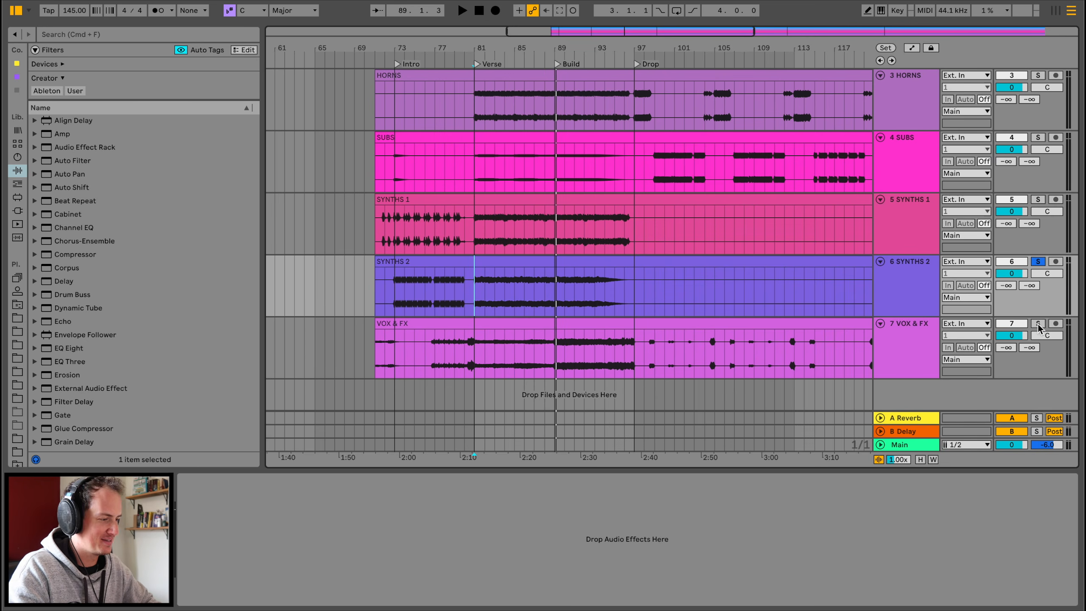
Step: Play the Verse and toggle solo and mute on the VOX & FX track to compare the mix with and without it
left_click(1037, 323)
key("space")
left_click(1037, 323)
left_click(1007, 324)
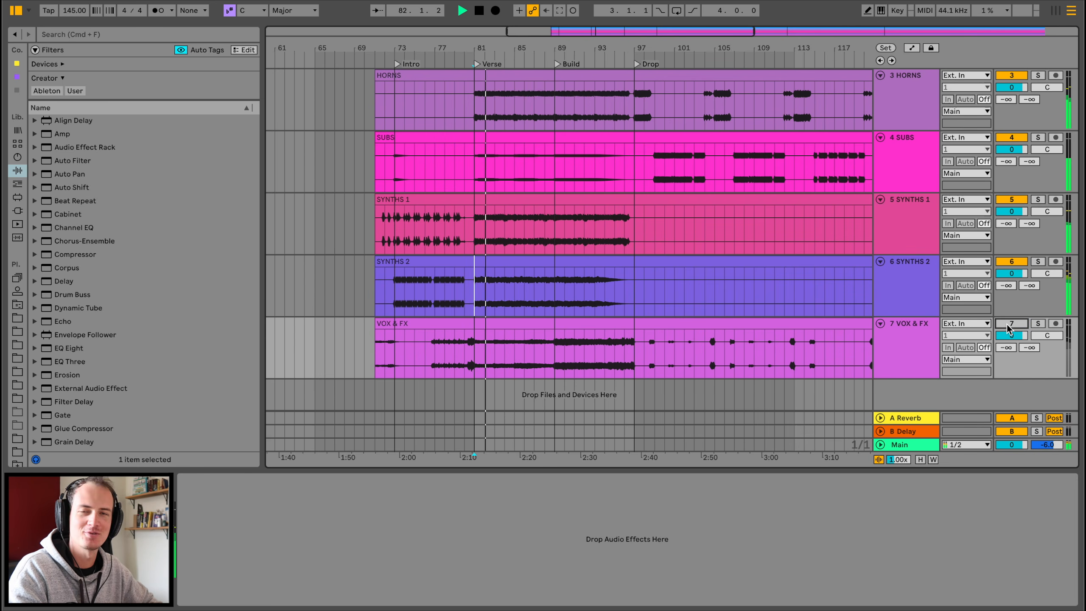
left_click(1007, 324)
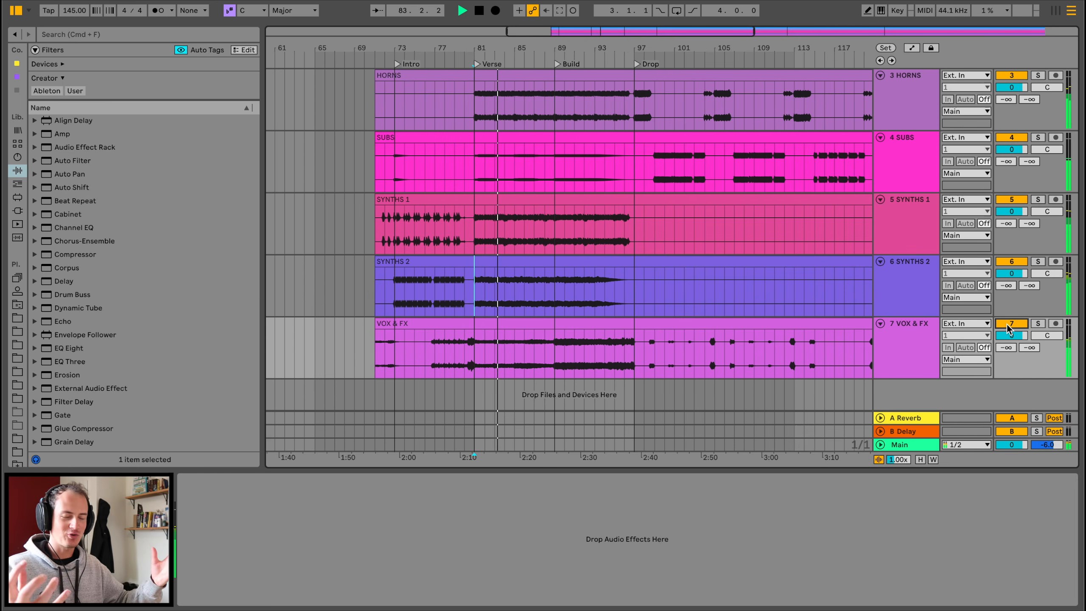
left_click(1008, 324)
Step: Solo and reactivate the VOX & FX track to hear it alone, then unsolo and mute it
left_click(1037, 324)
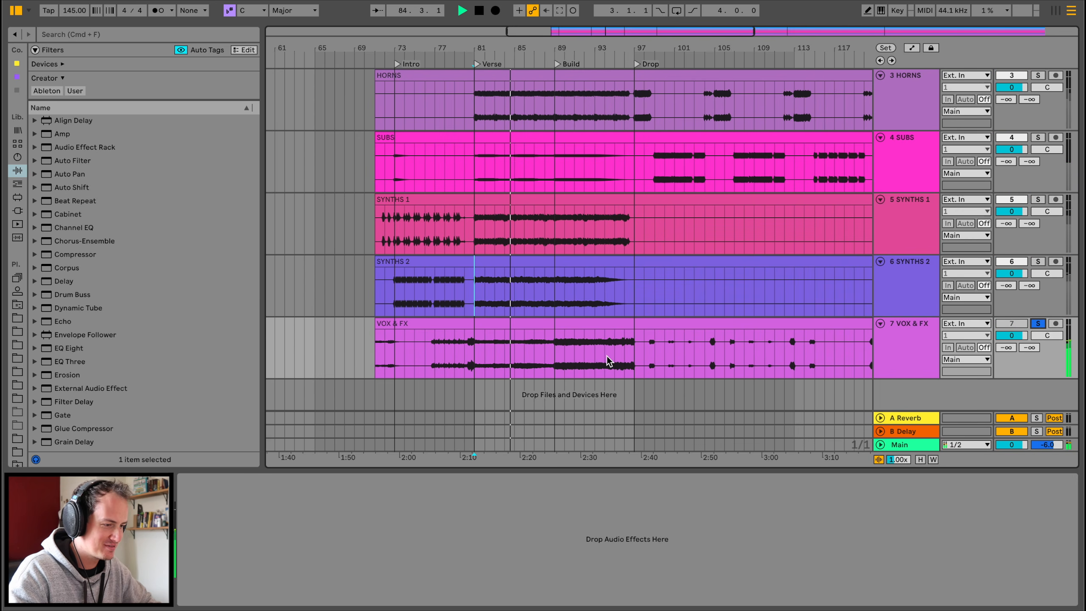
left_click(1012, 324)
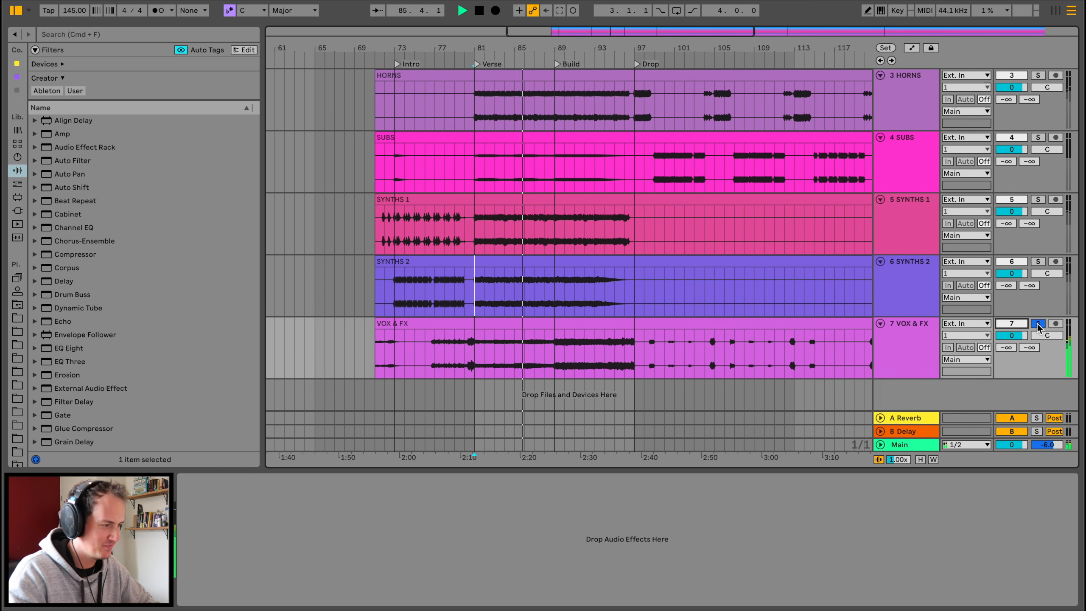
left_click(1013, 325)
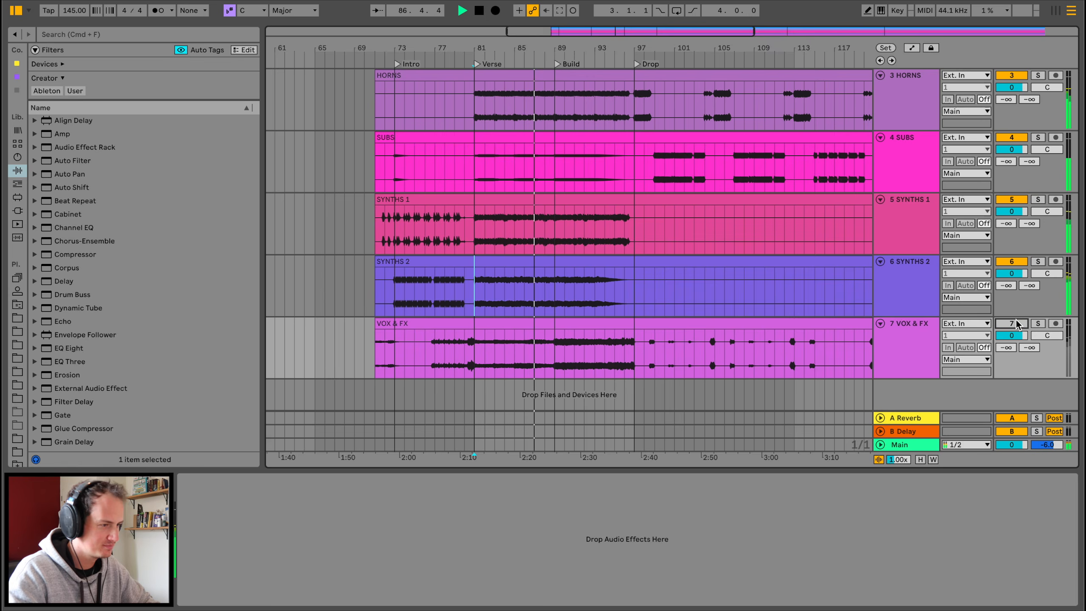
Step: Play the full mix from the Drop marker at bar 97 into the bass section, then stop
scroll(482, 219, "up", 3)
scroll(477, 220, "right", 3)
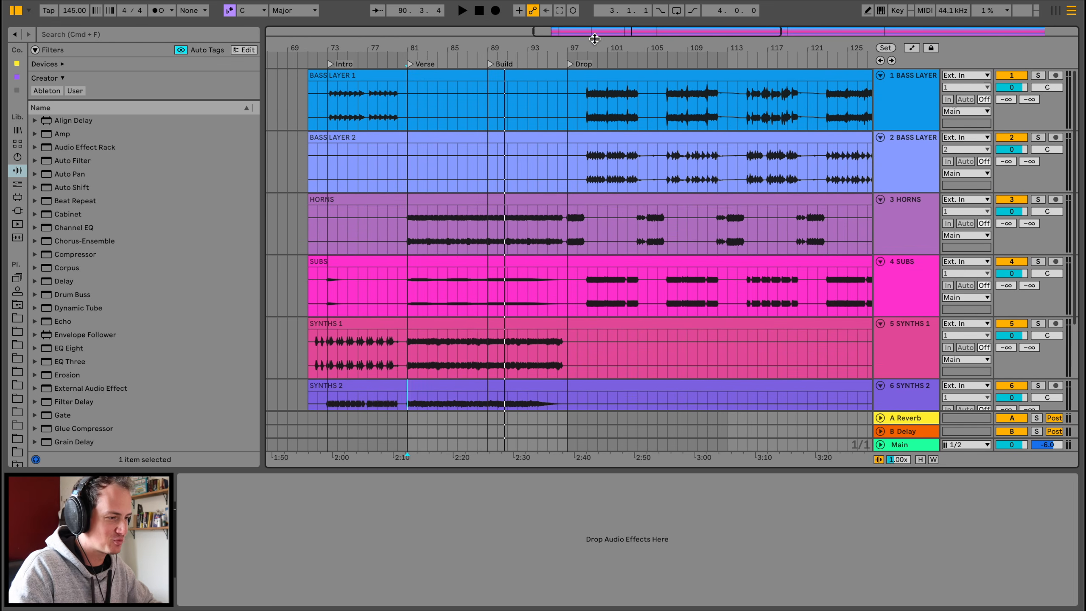
left_click_drag(597, 48, 596, 51)
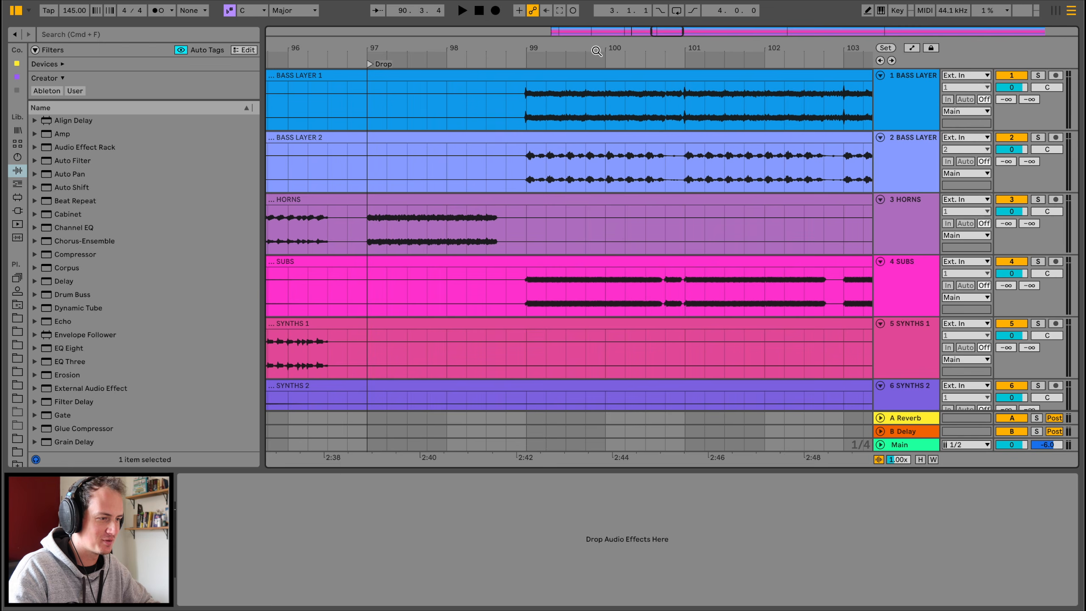
left_click(510, 101)
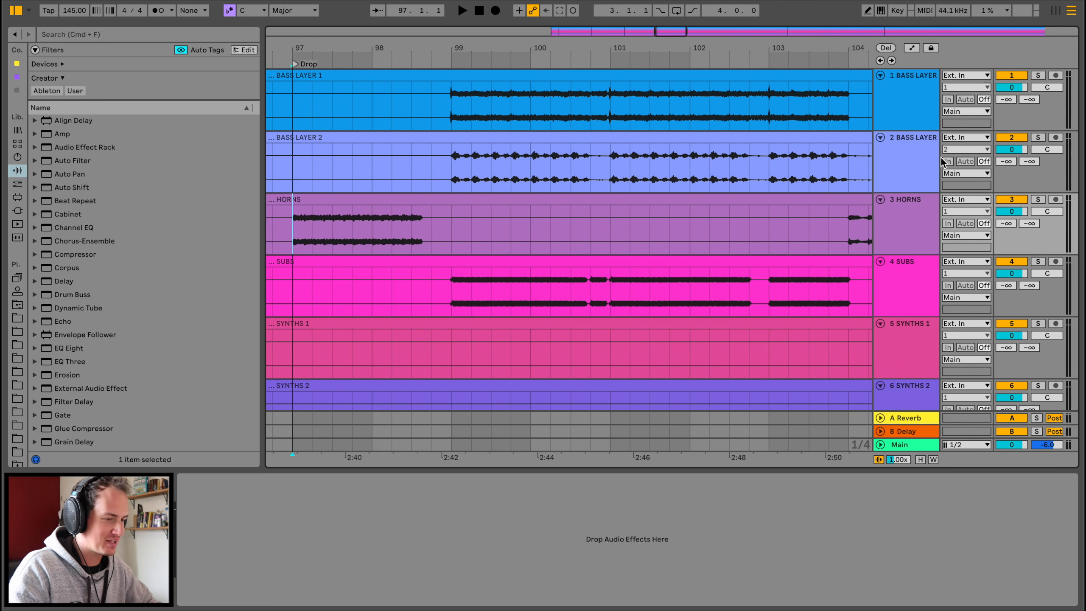
key("space")
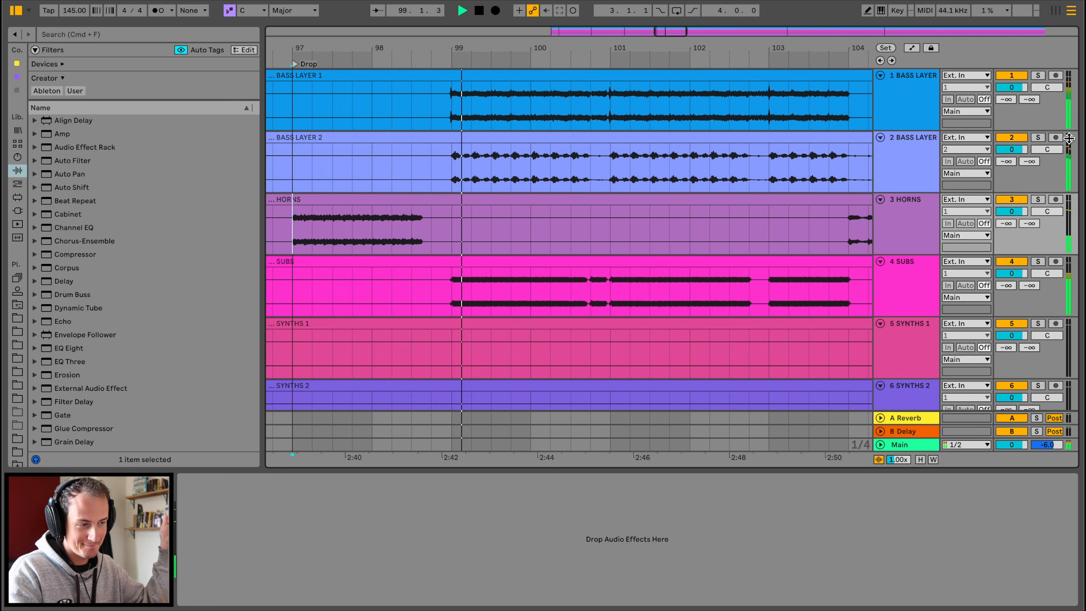
key("space")
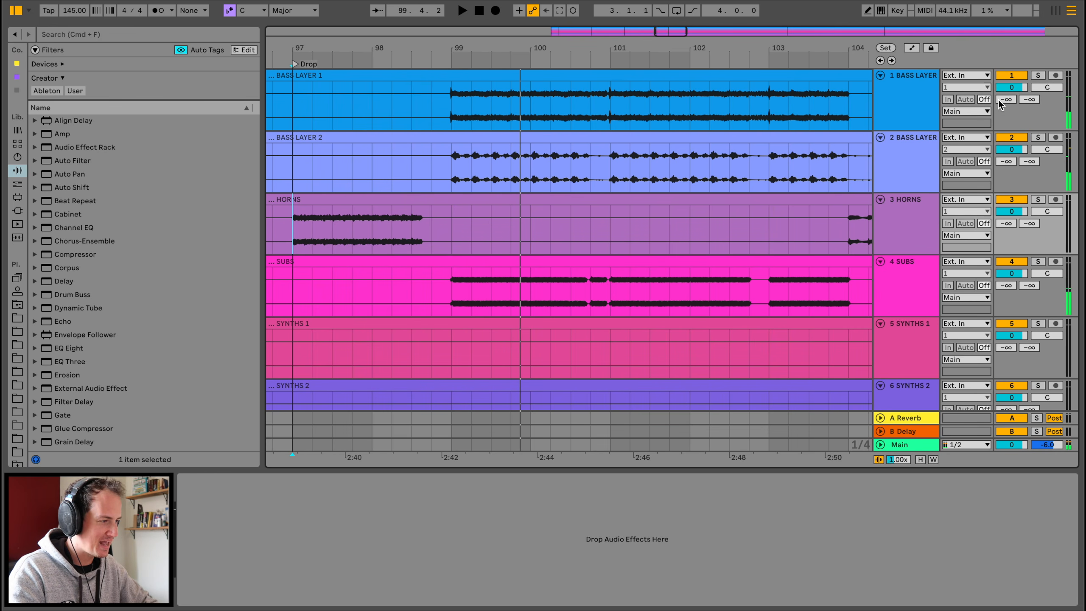
Step: Solo the BASS LAYER 1 track and play its part from bar 99
left_click(1037, 75)
key("space")
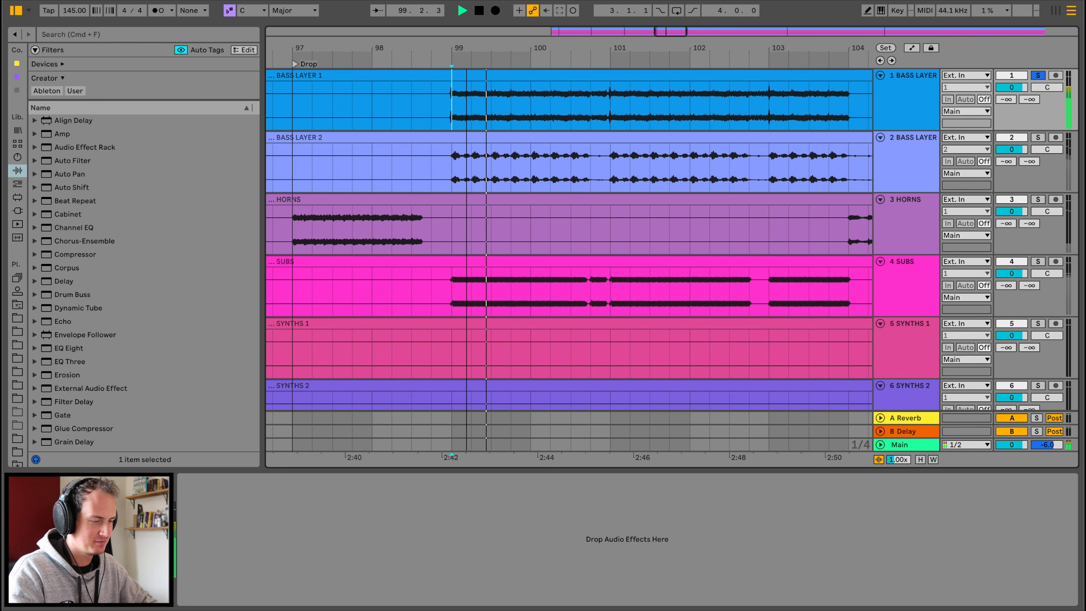
key("plus")
left_click_drag(466, 49, 466, 30)
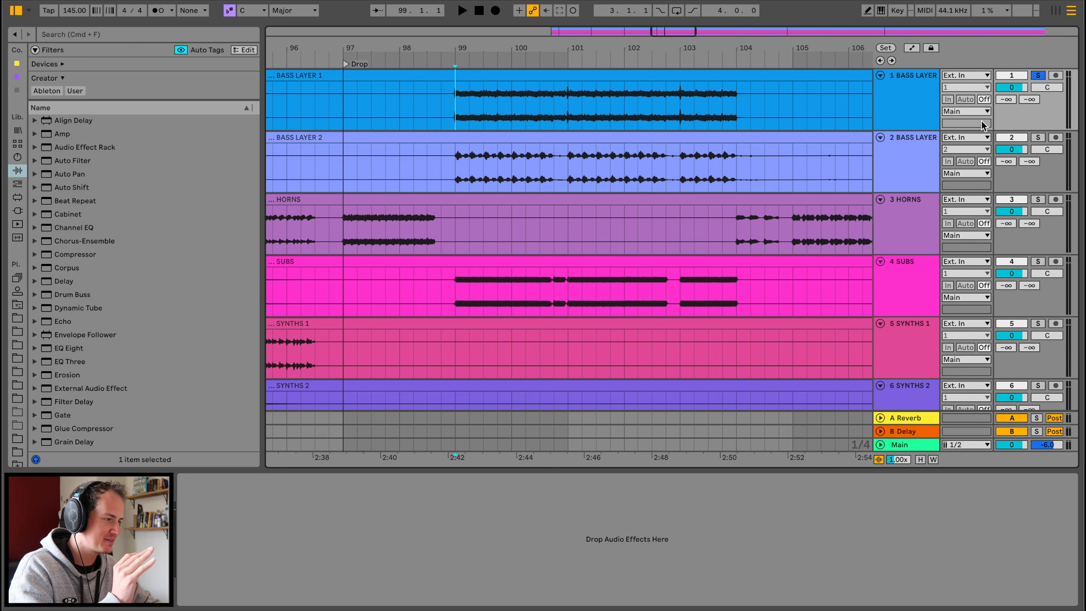
key("space")
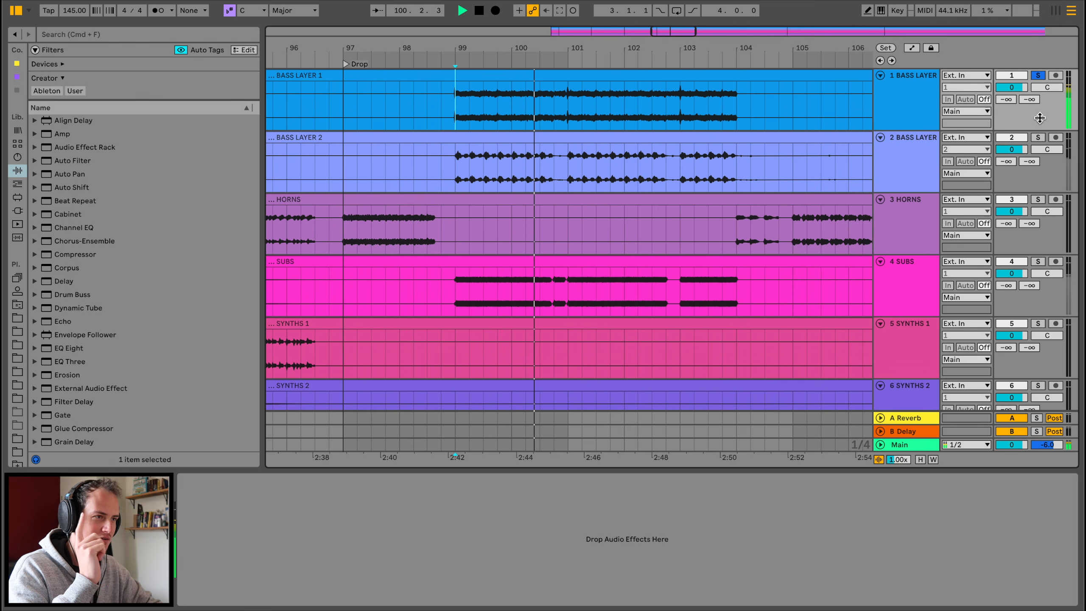
Step: Solo the BASS LAYER 2 track alone, examine its waveform closely at bar 99, and play it from there
left_click(1038, 137)
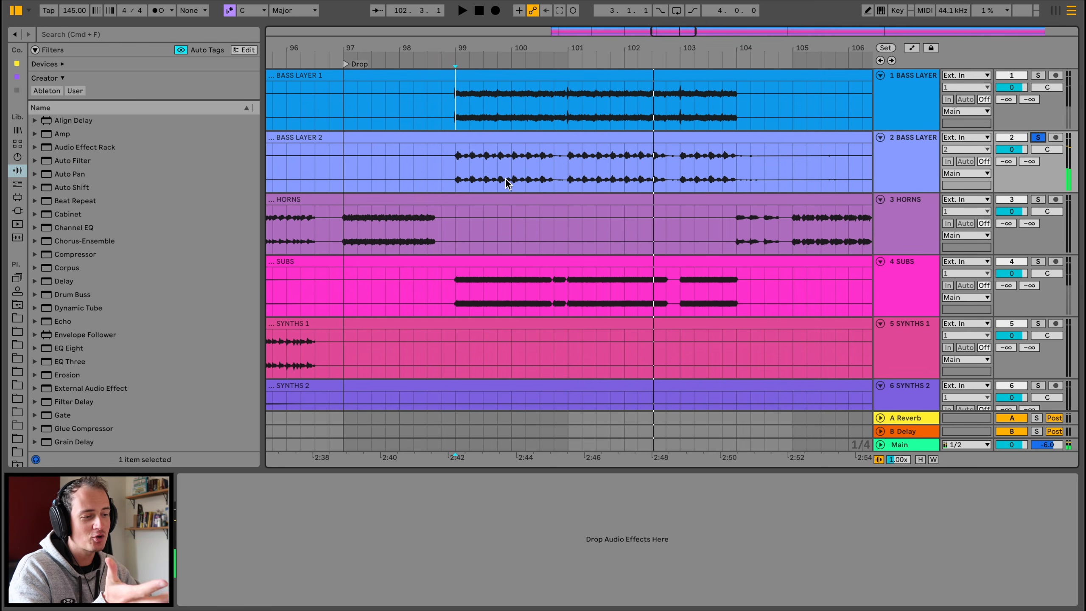
left_click(454, 156)
key("space")
scroll(470, 162, "up", 10)
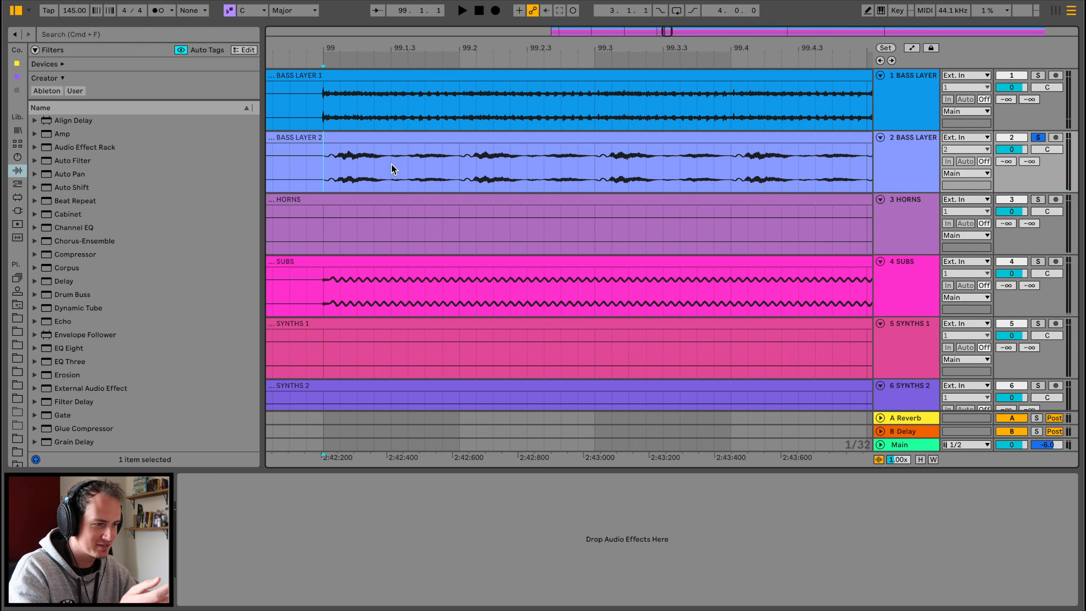
left_click(321, 162)
key("space")
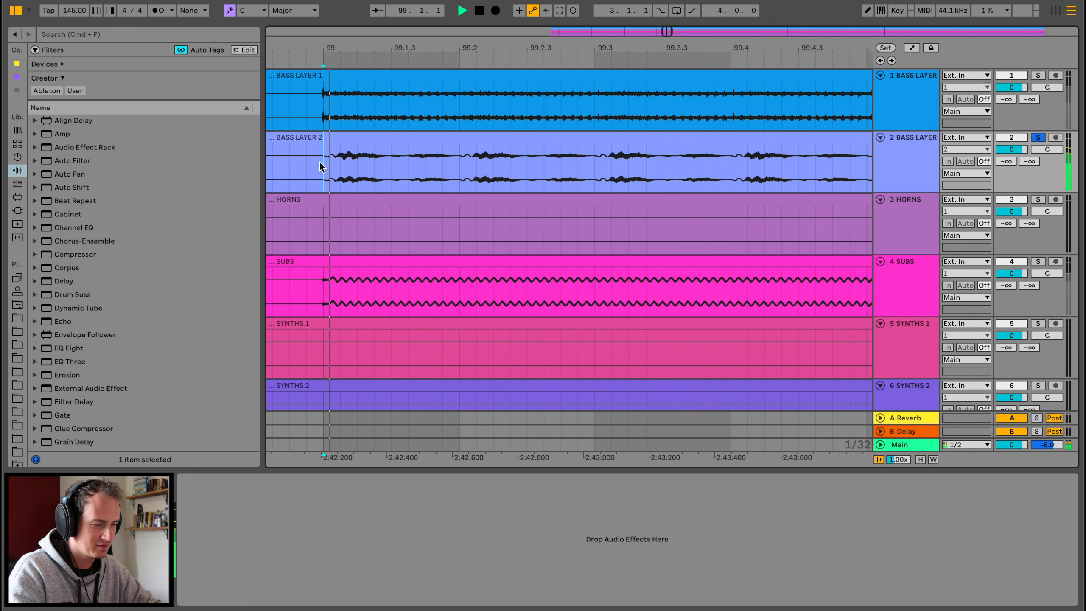
Step: Solo the SUBS track to hear its Drop part, stop playback, and insert a MIDI track directly below it
scroll(569, 214, "down", 10)
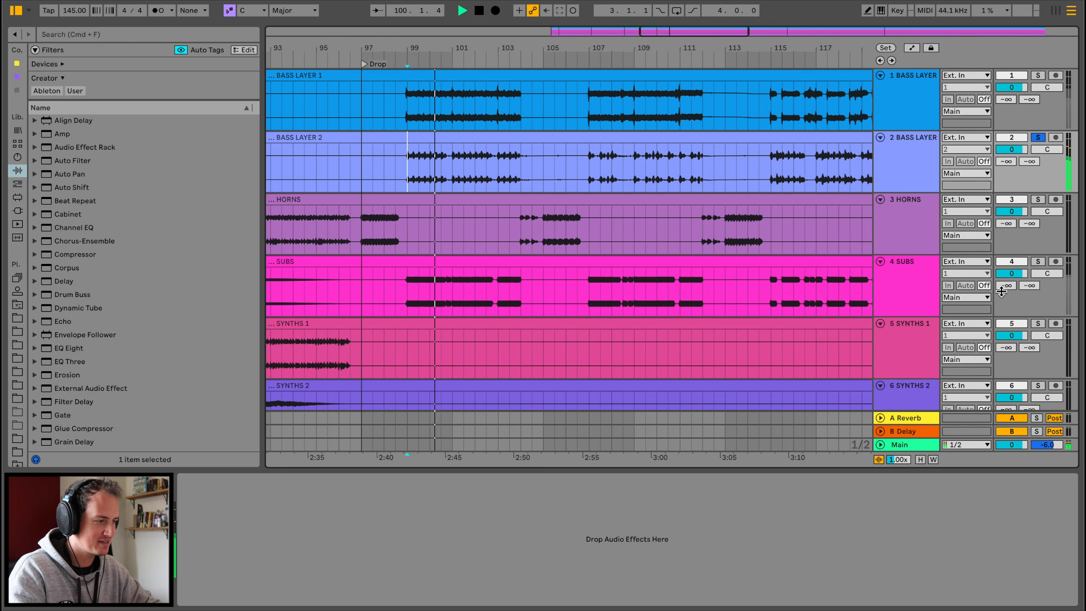
left_click(1037, 261)
key("space")
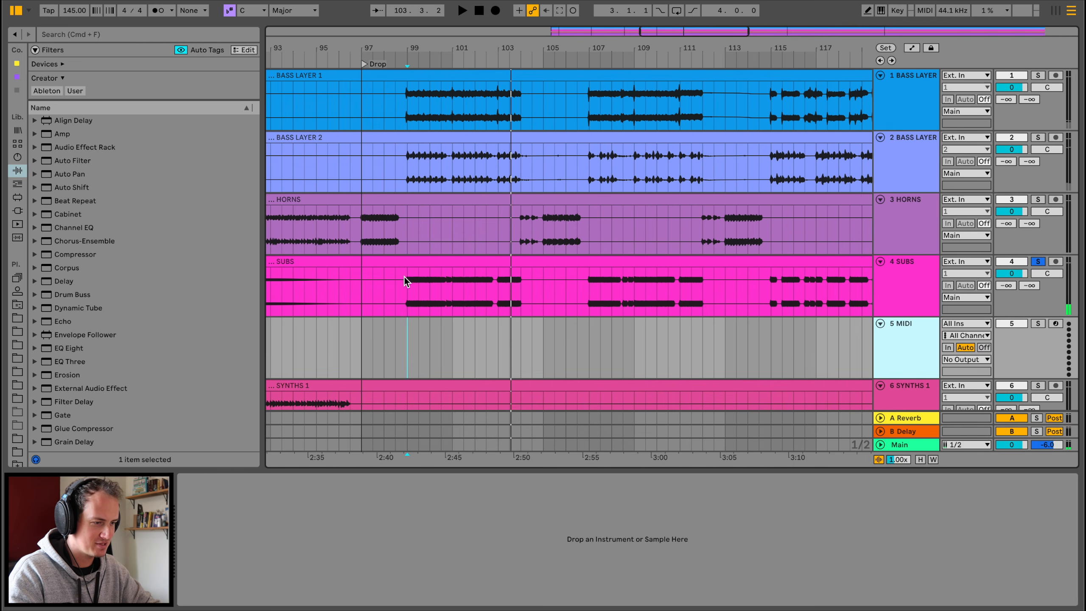
Step: Consolidate the SUBS audio between bars 99 and 104 into a separate clip
left_click_drag(404, 276, 520, 268)
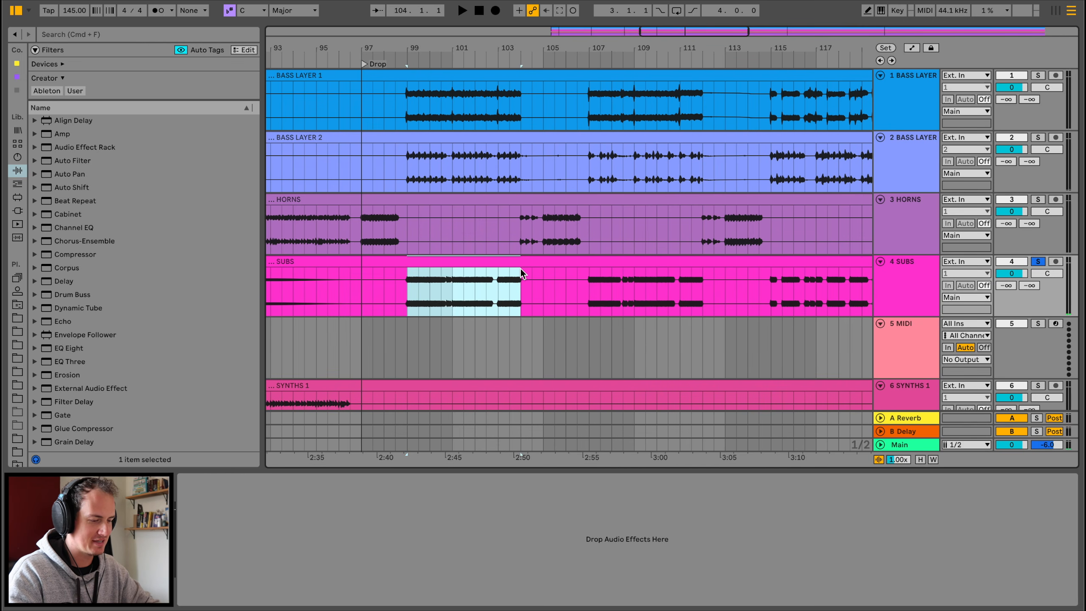
key("super+j")
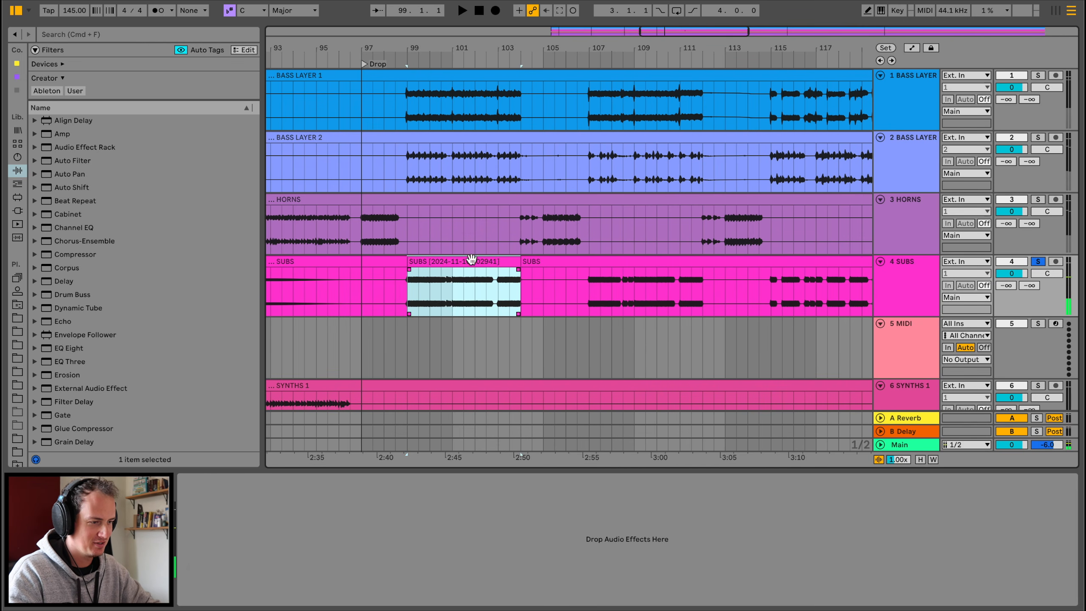
Step: Convert the melody of the consolidated SUBS clip to a new MIDI track, unfold that track, and play it soloed
double_click(472, 263)
right_click(458, 262)
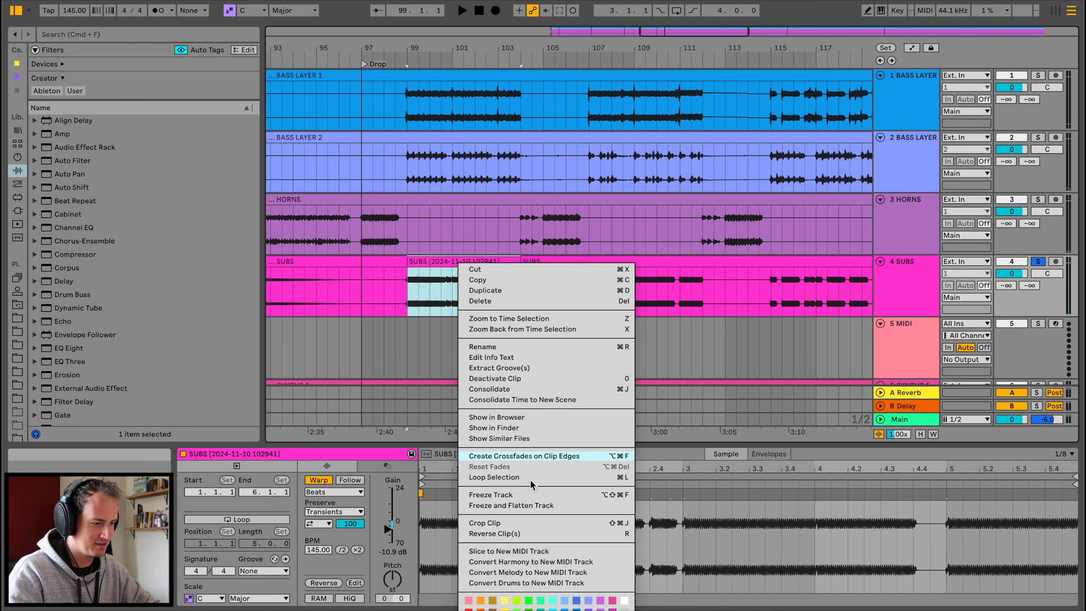
left_click(528, 574)
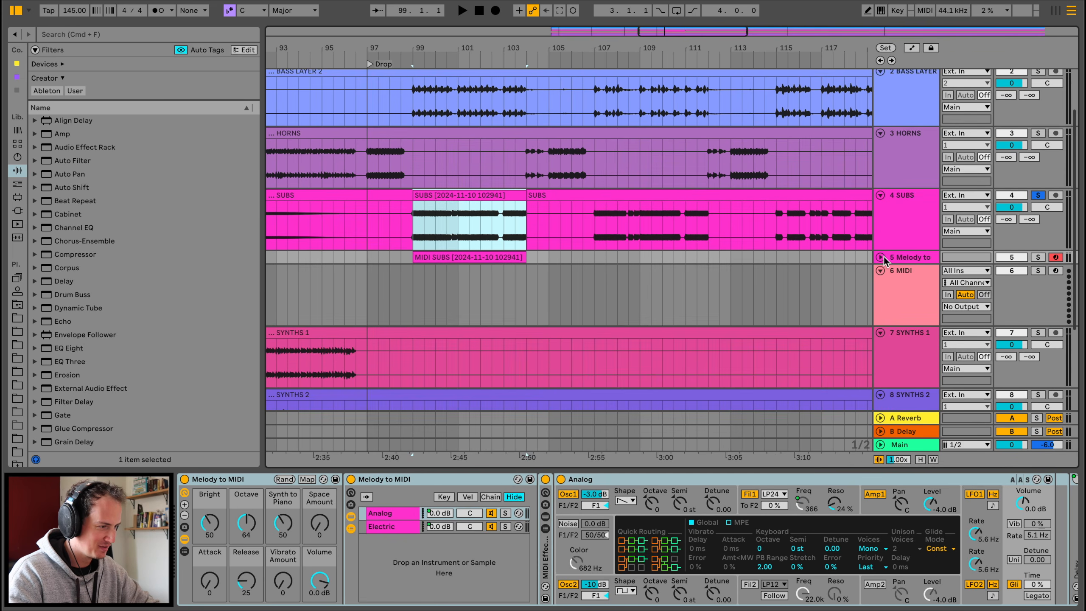
left_click(881, 257)
key("space")
left_click(1030, 258)
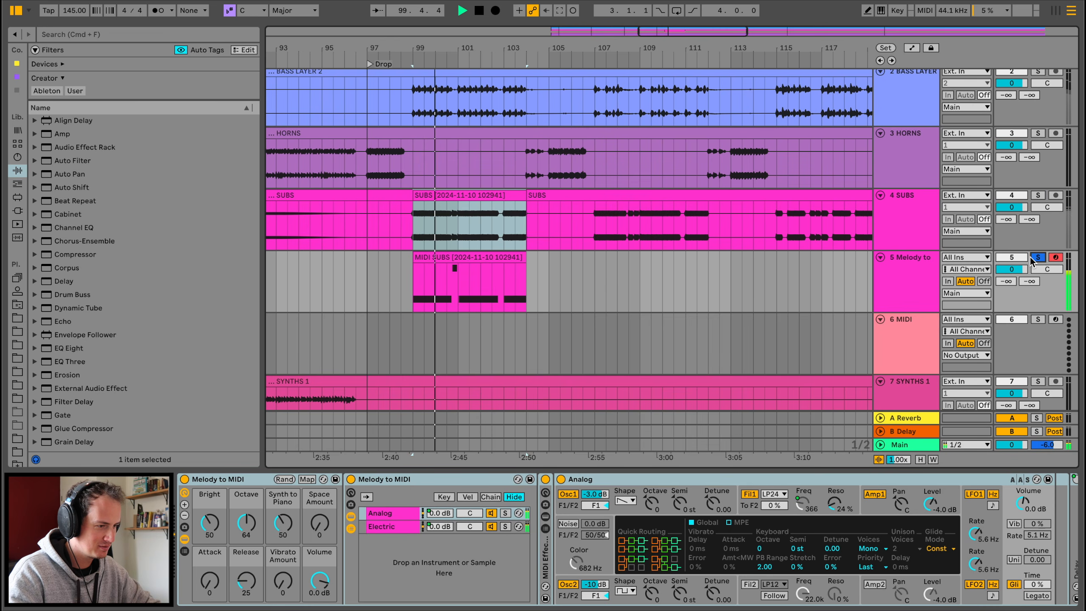
Step: Transpose all notes in the converted SUBS MIDI clip up one semitone and play the result
double_click(467, 256)
left_click(502, 526)
key("space")
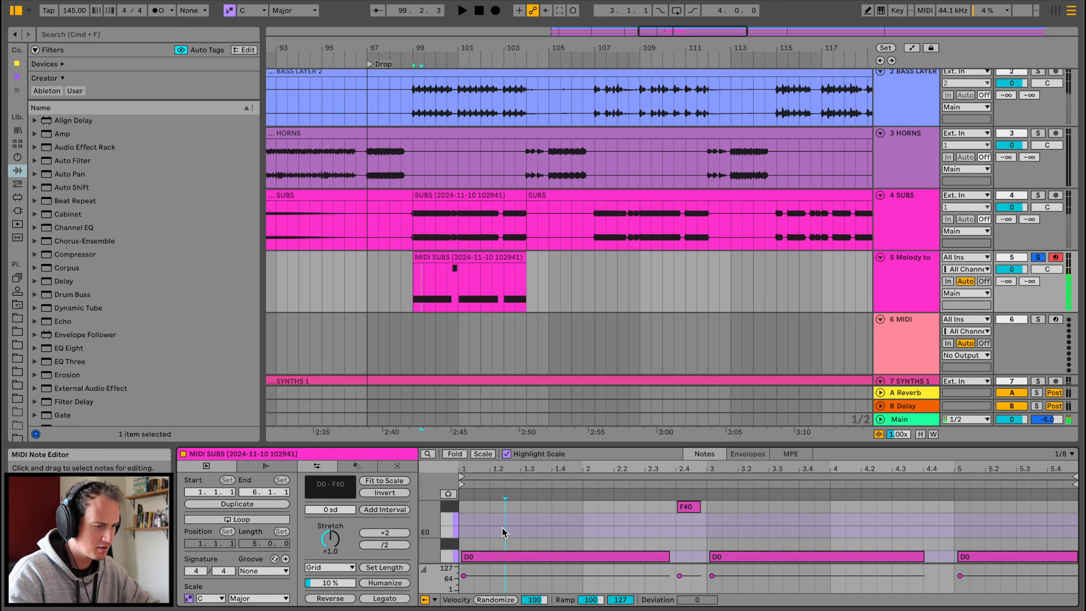
key("super+a")
key("Up")
key("space")
left_click(697, 522)
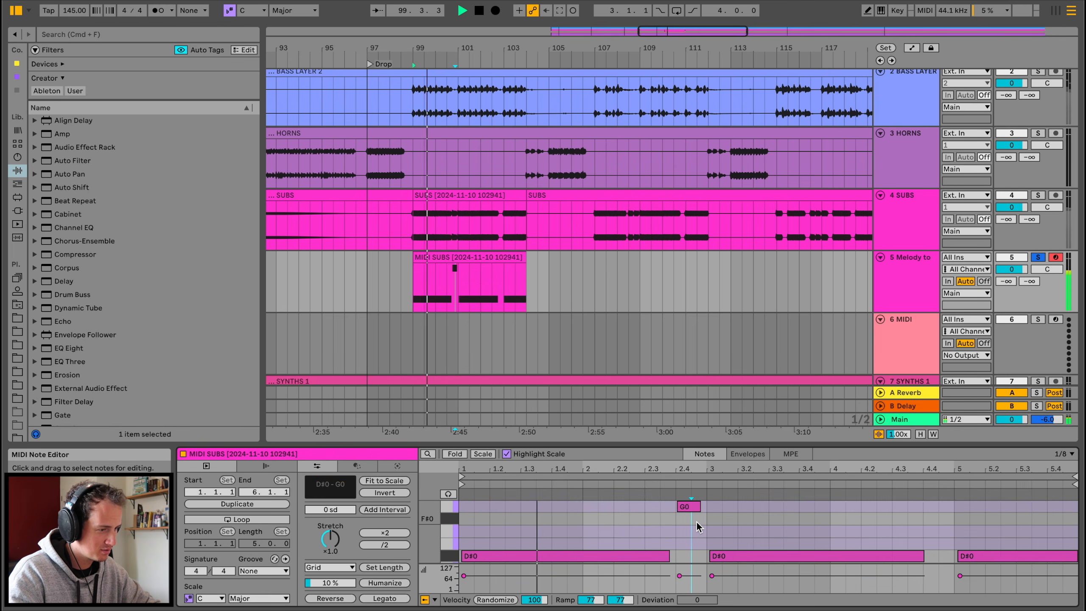
Step: Compare the original SUBS audio with the transposed MIDI part by soloing each in turn
left_click(1038, 196)
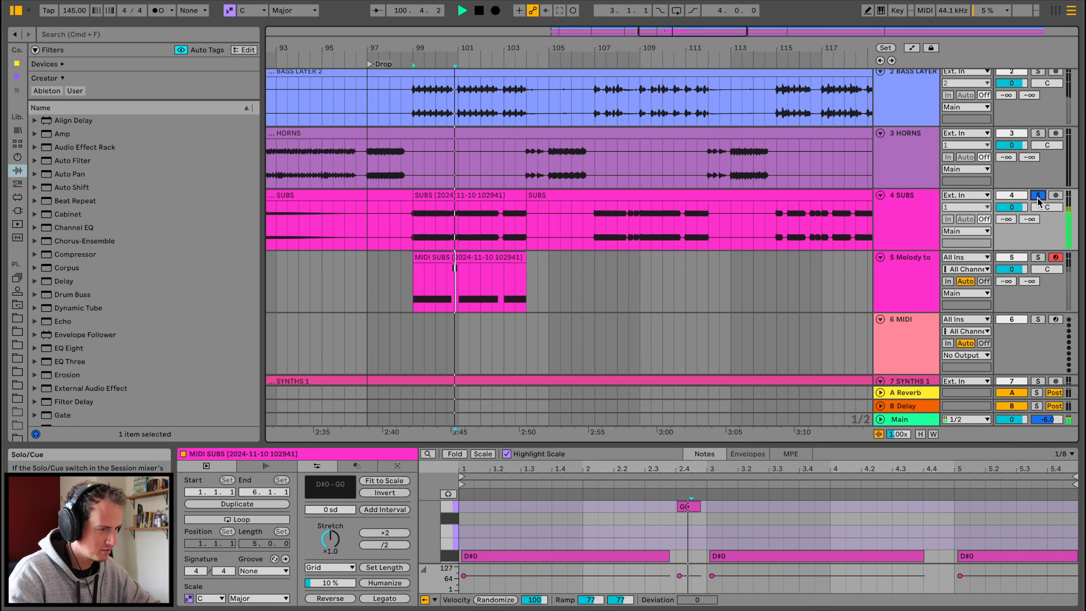
left_click(1038, 257)
key("space")
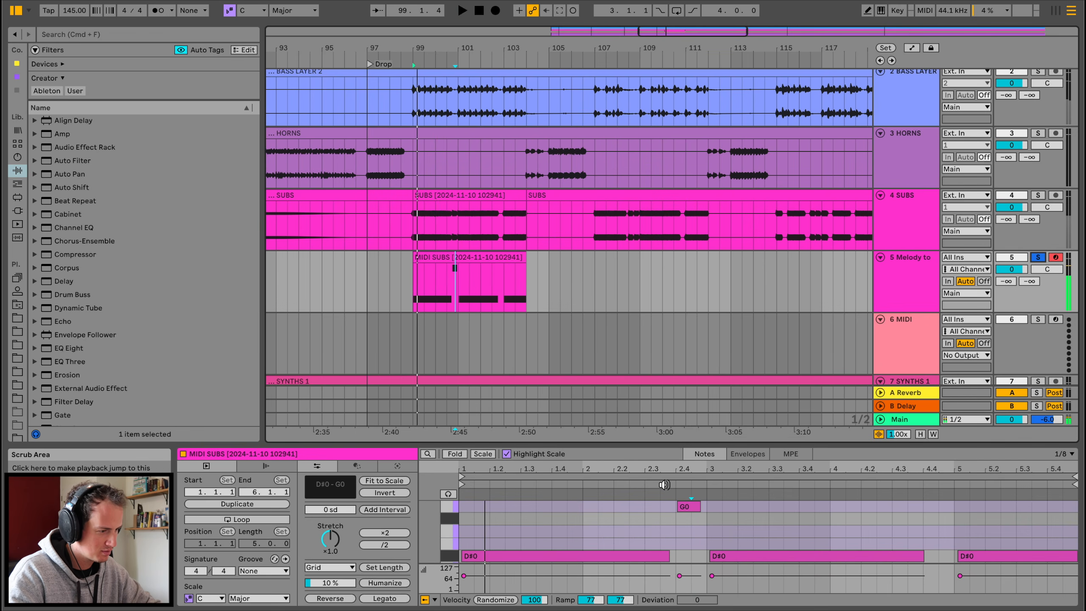
Step: Lower the short G0 note in the MIDI clip to F#0 and listen to the phrase
left_click(663, 485)
key("space")
left_click(683, 505)
key("Down")
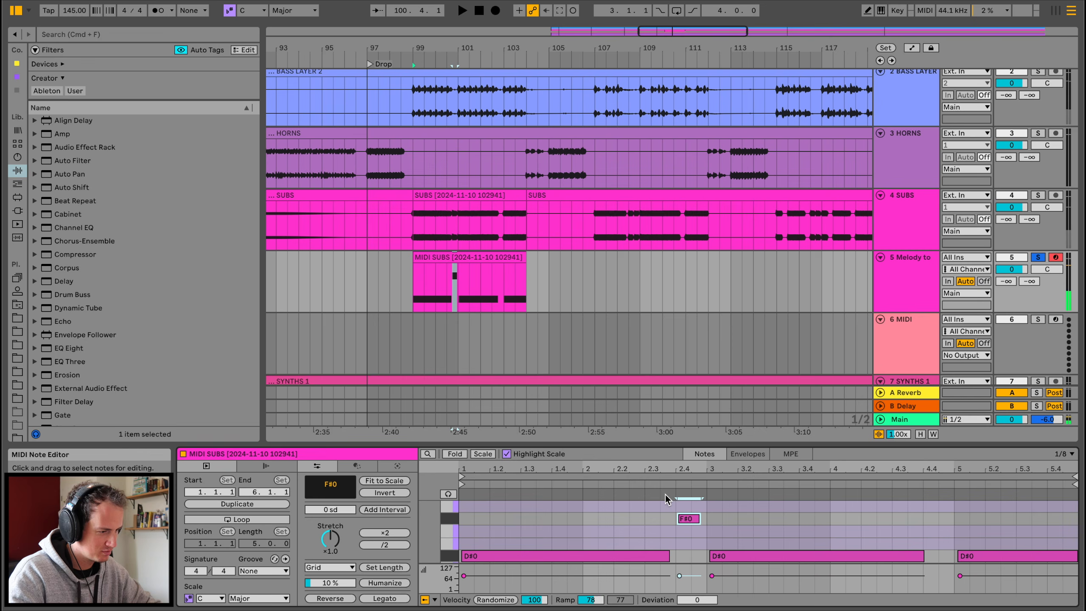
key("space")
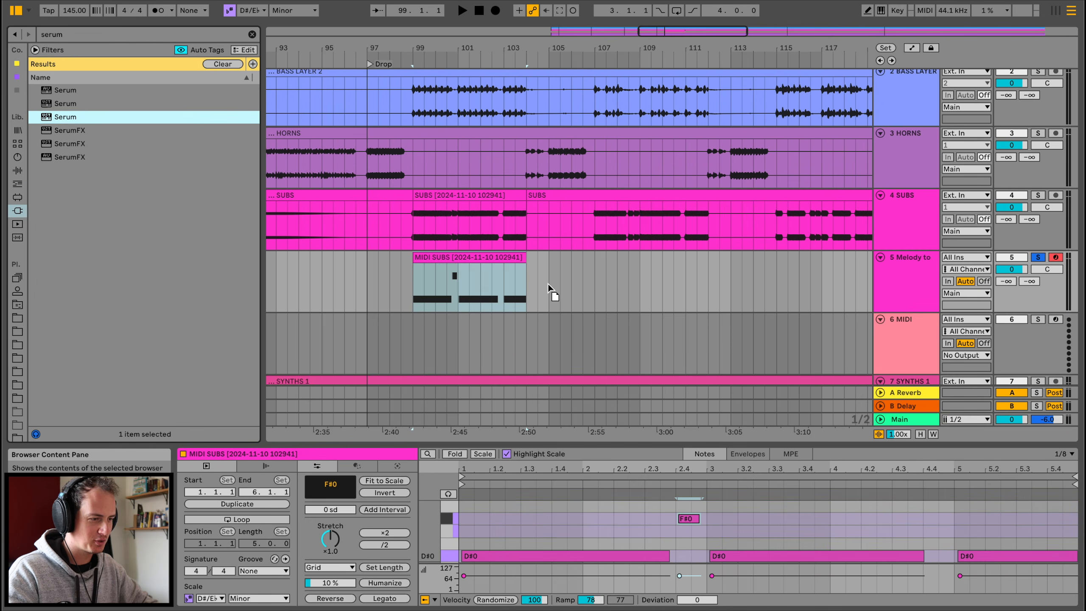
Step: Load Serum onto the converted melody track and enable its sub oscillator
left_click_drag(487, 262, 492, 261)
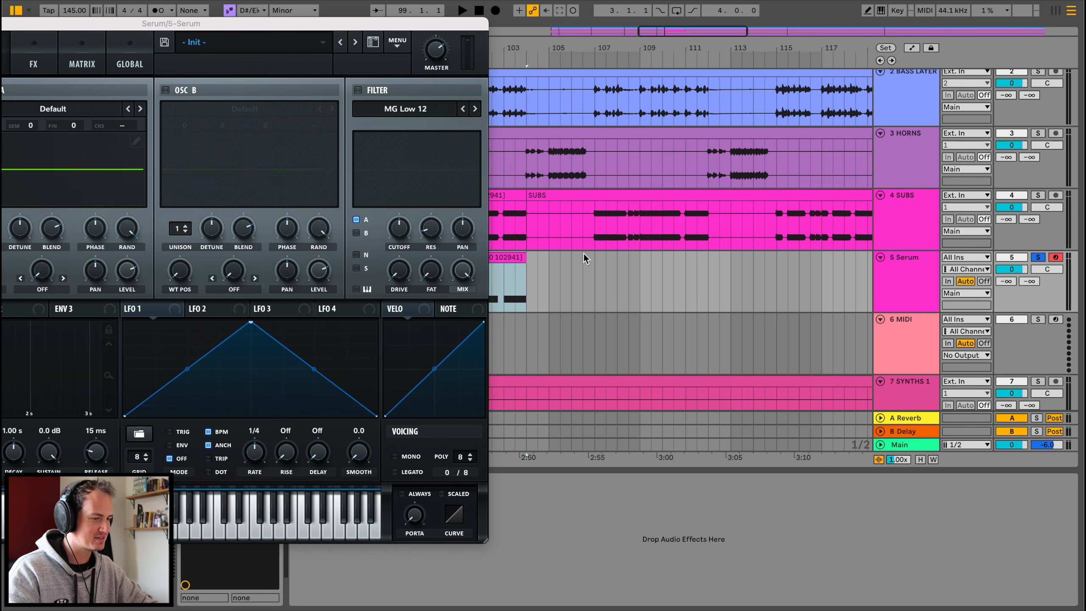
left_click_drag(171, 23, 637, 32)
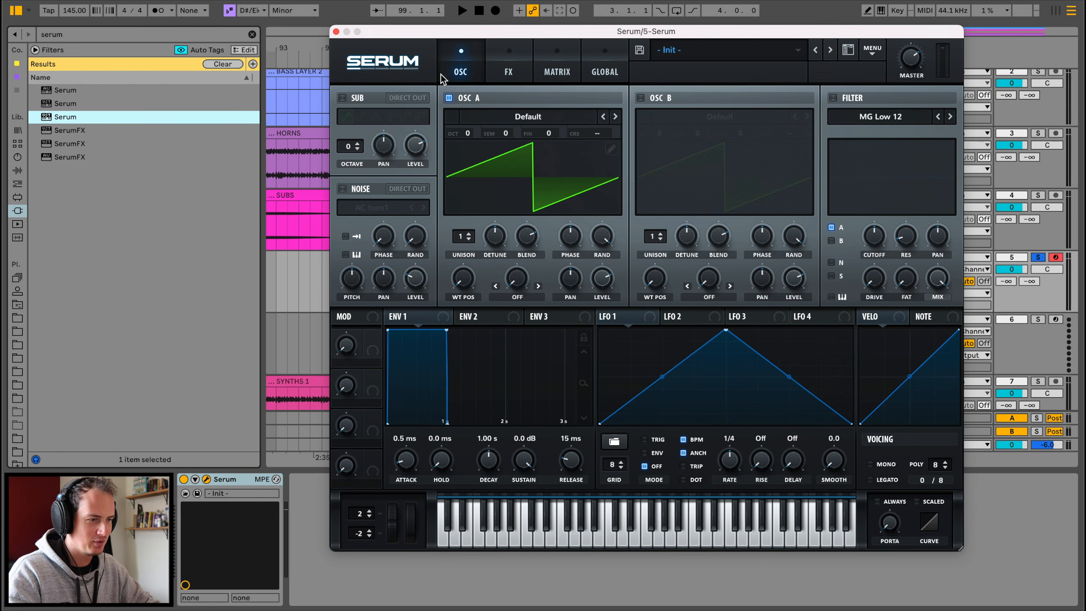
left_click(344, 99)
key("space")
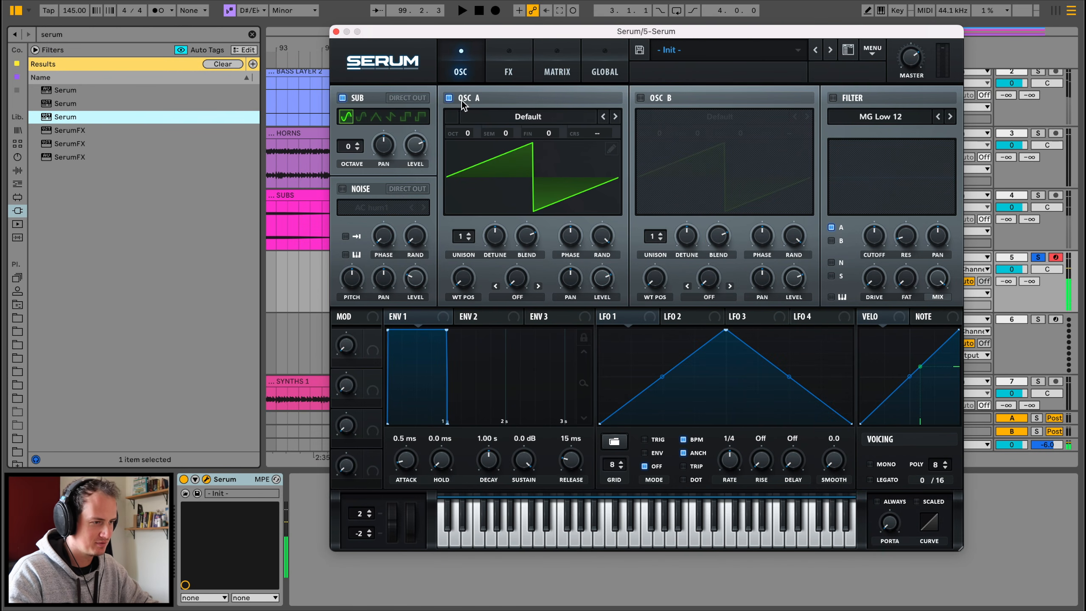
Step: Audition the Serum patch with Osc A switched off, and switch the oscillator back on
left_click(448, 98)
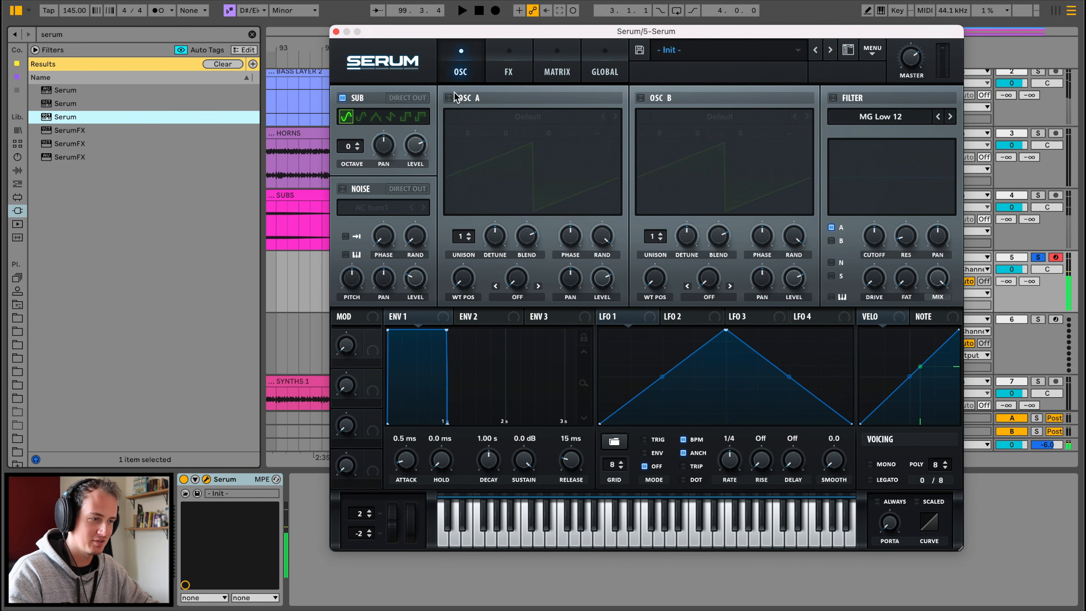
left_click(449, 98)
key("space")
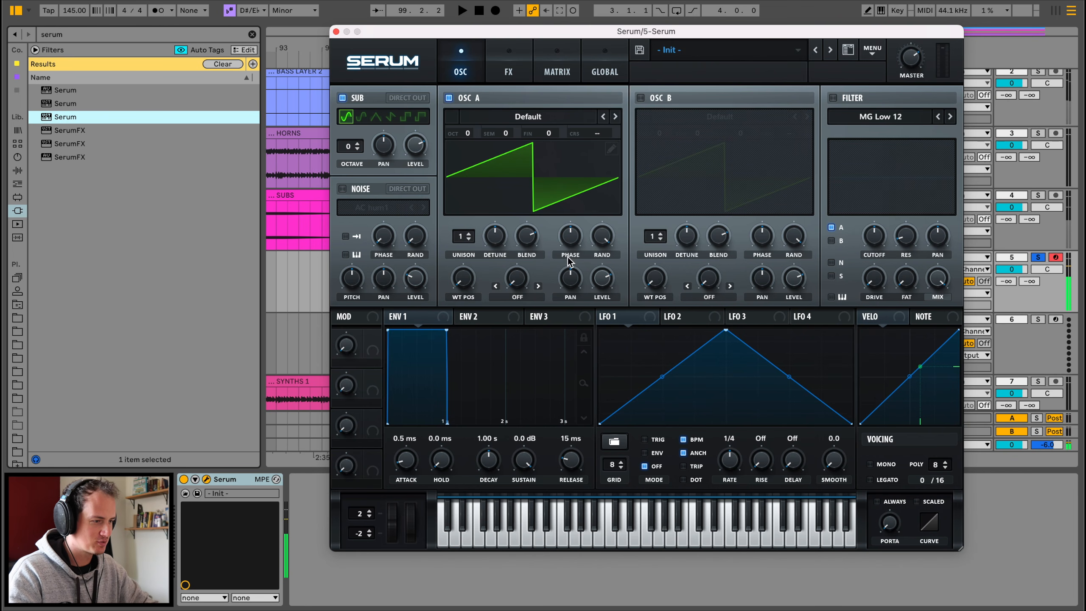
Step: Enable Serum's filter with the High 18 type and set its cutoff to 300 Hz while the part plays
left_click(833, 98)
left_click(863, 117)
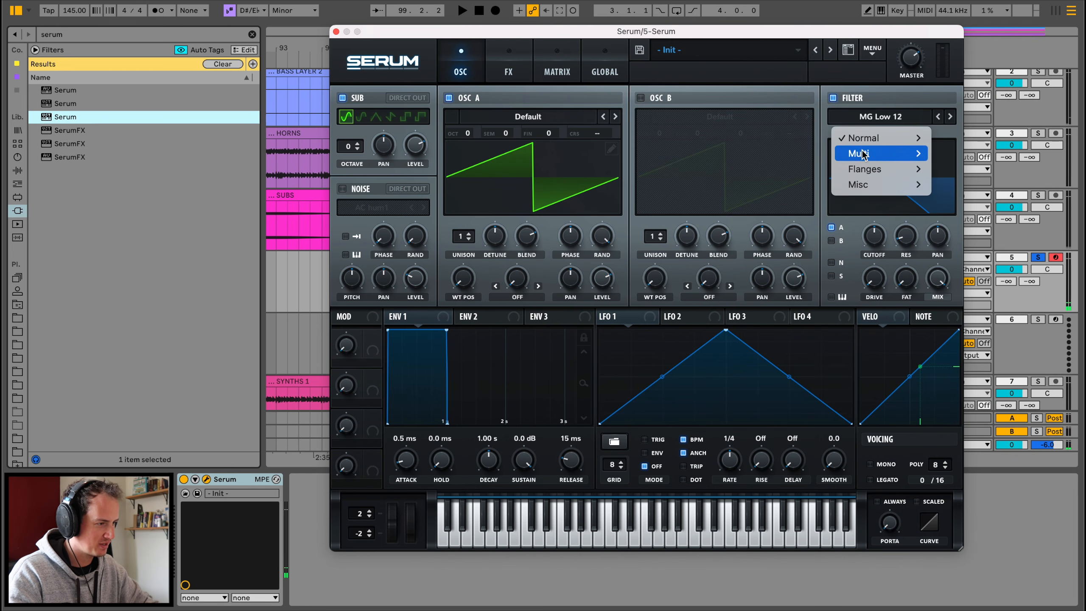
mouse_move(876, 139)
left_click(960, 292)
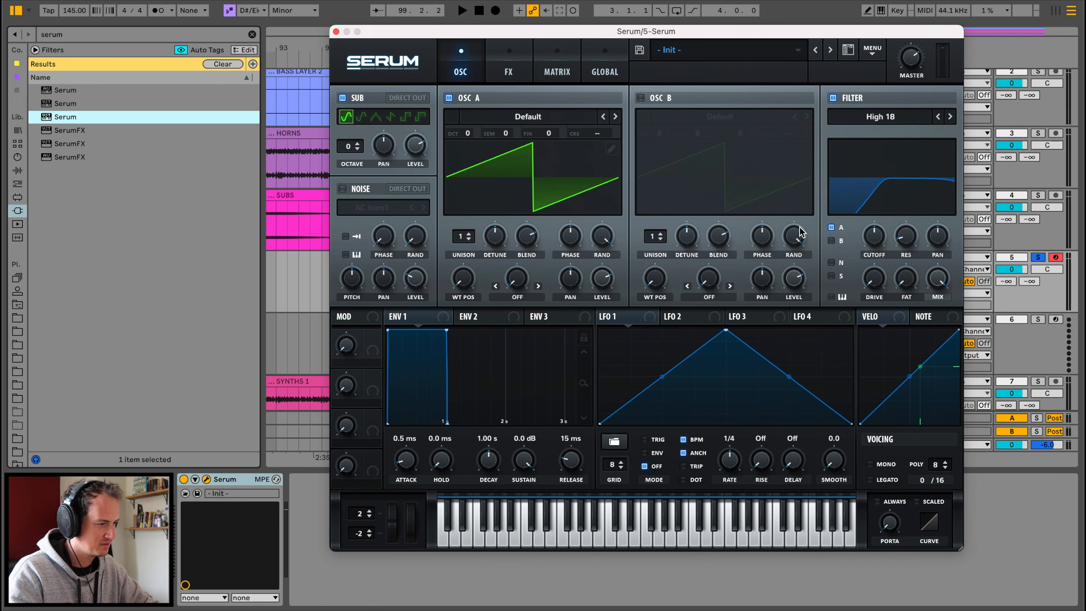
key("space")
mouse_move(876, 243)
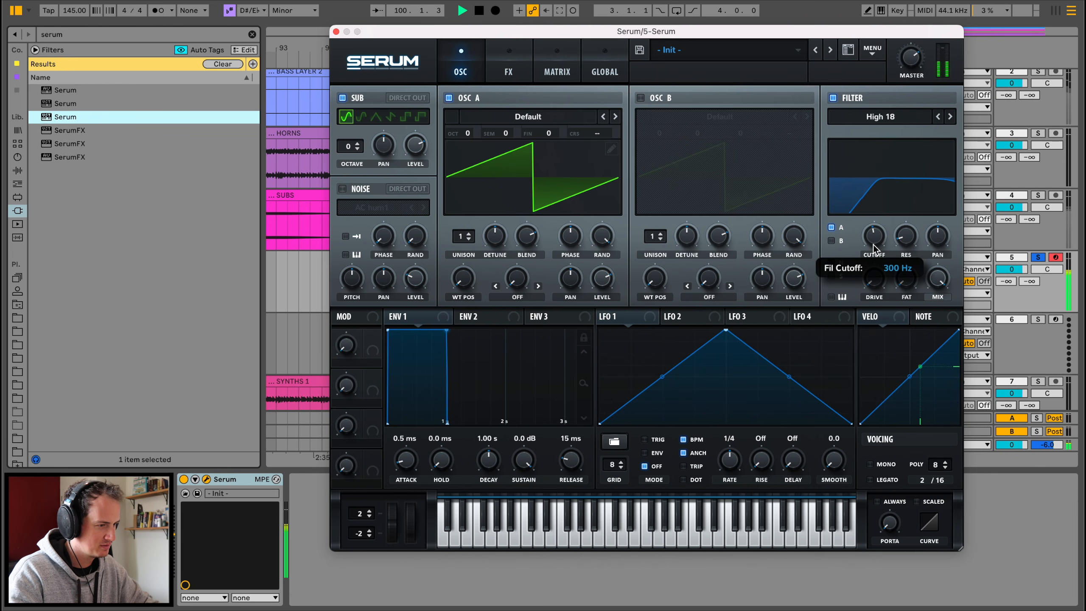
Step: Enable Serum's AC hum1 noise oscillator and compare the patch against the soloed SUBS track
left_click(343, 189)
left_click_drag(436, 32, 400, 230)
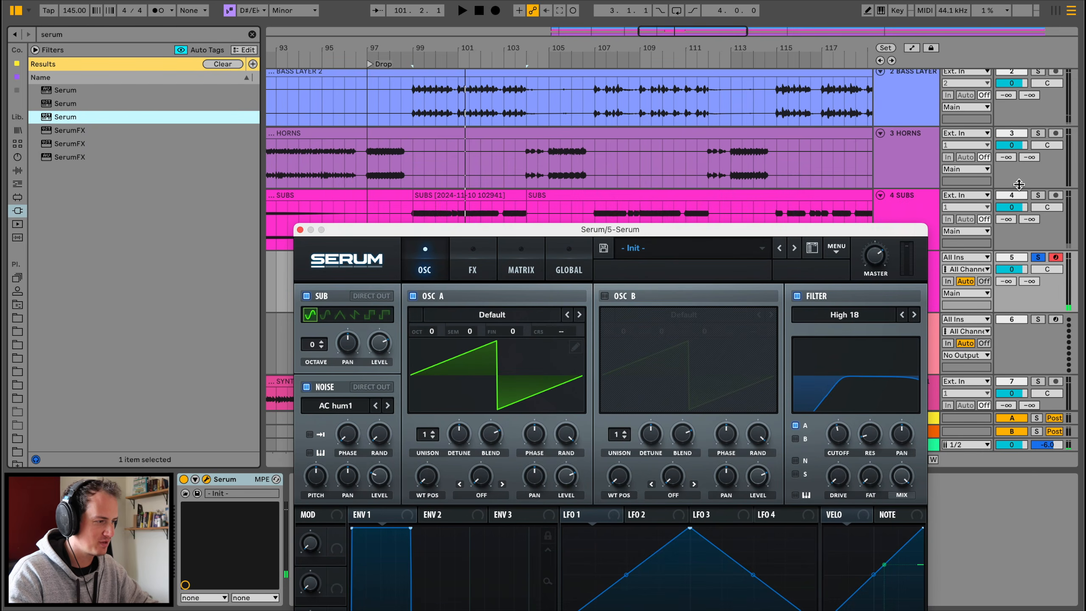
left_click(1037, 195)
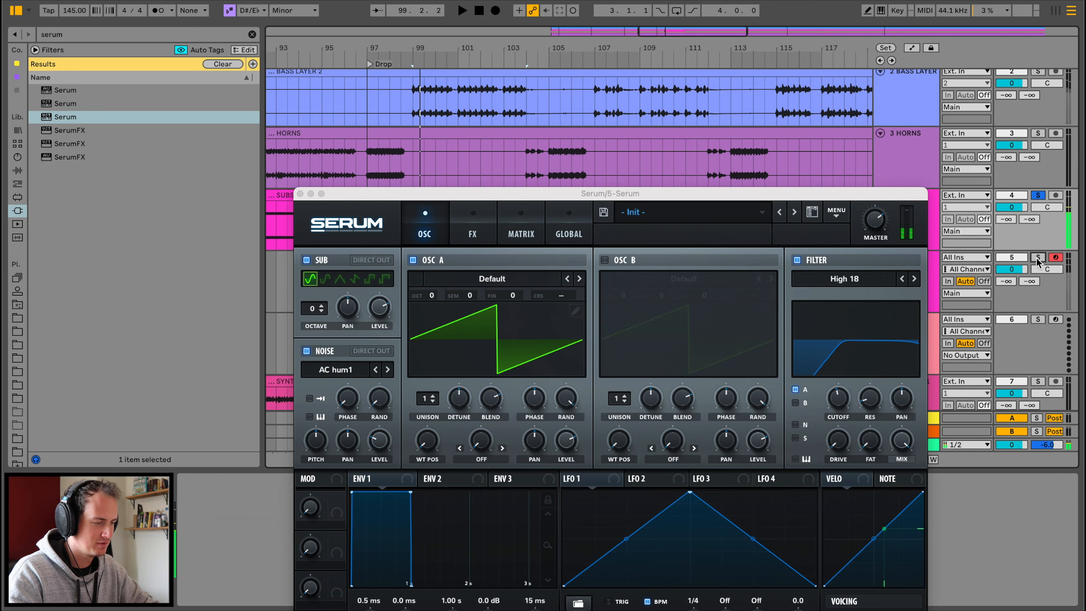
left_click(1037, 257)
key("space")
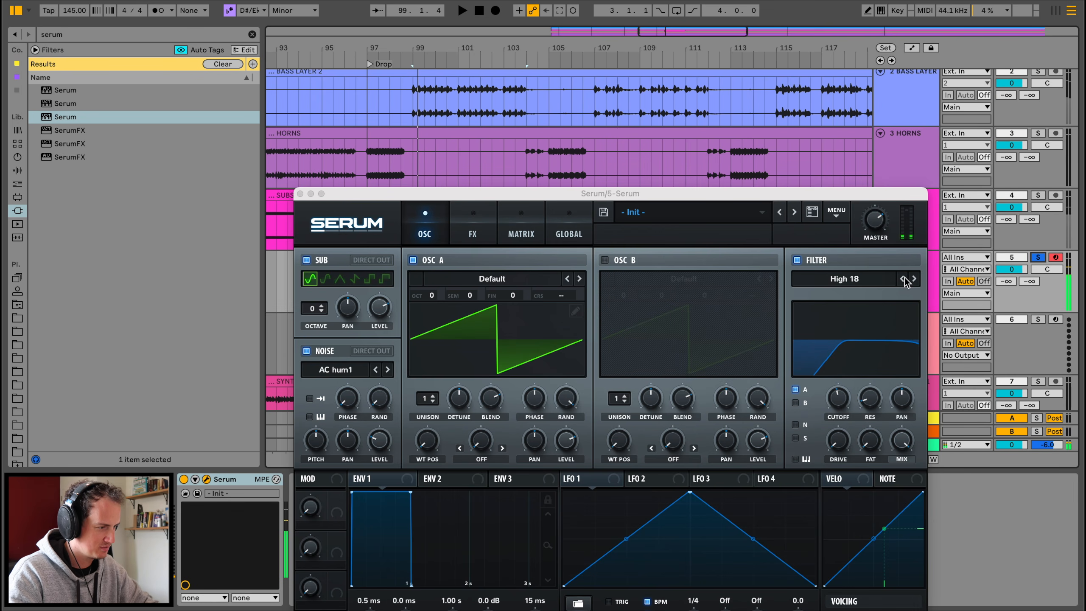
Step: Lower Osc A's level, raise the noise level, and route the noise through the filter while the part plays
key("space")
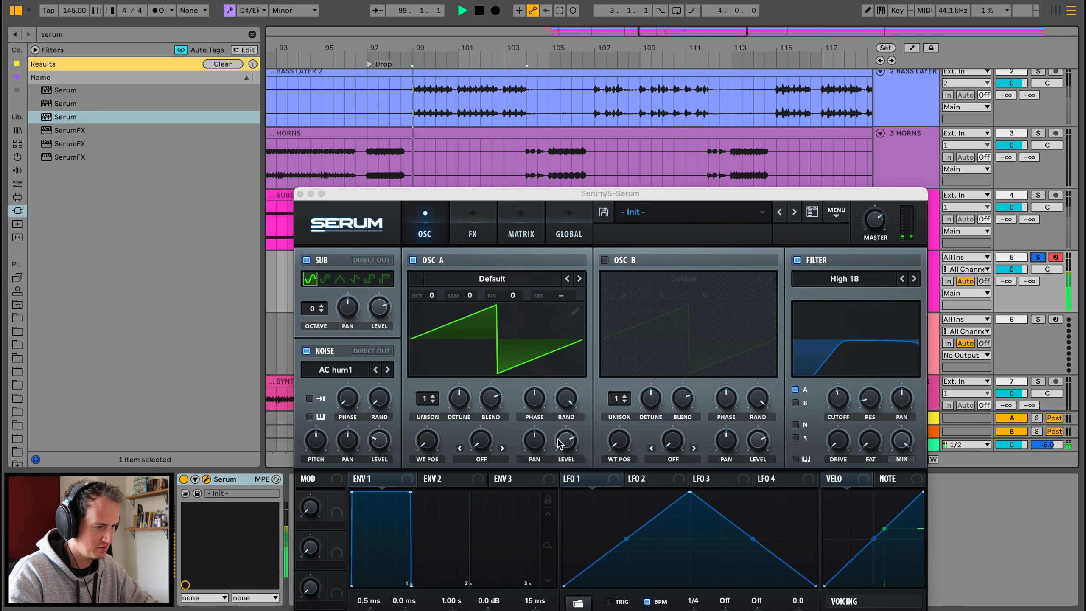
left_click_drag(561, 439, 557, 468)
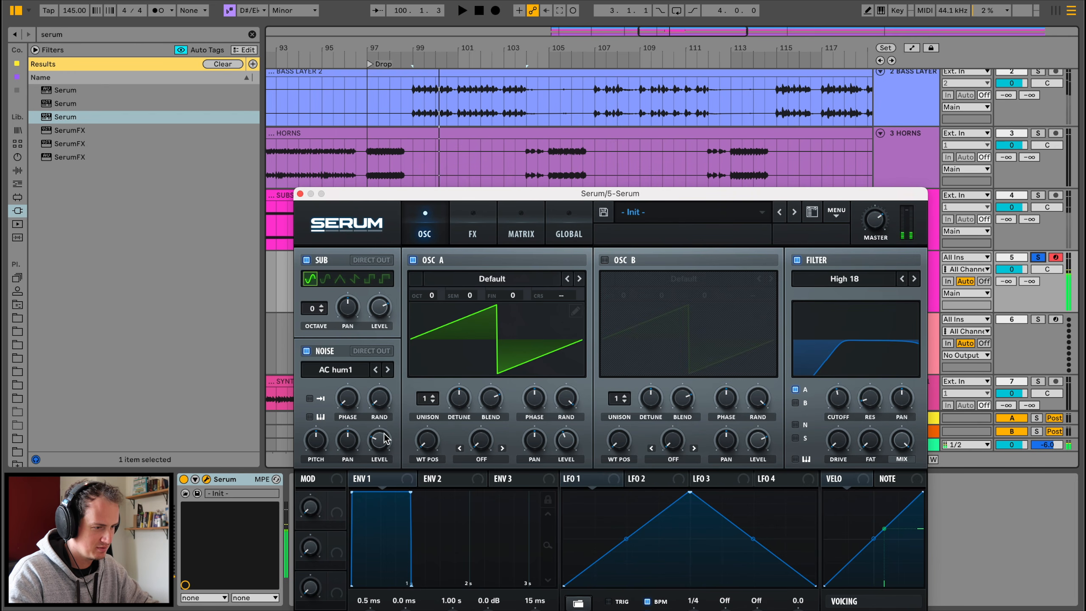
left_click_drag(385, 439, 390, 385)
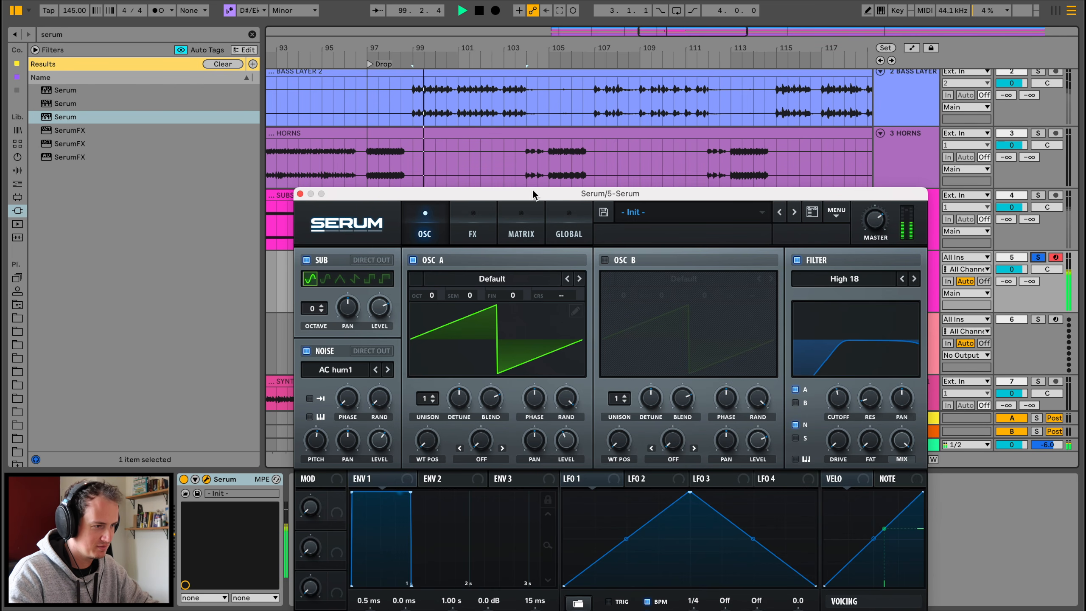
key("space")
Step: Play the SUBS track soloed as a reference, then return the solo to the Serum track
left_click(1038, 196)
key("space")
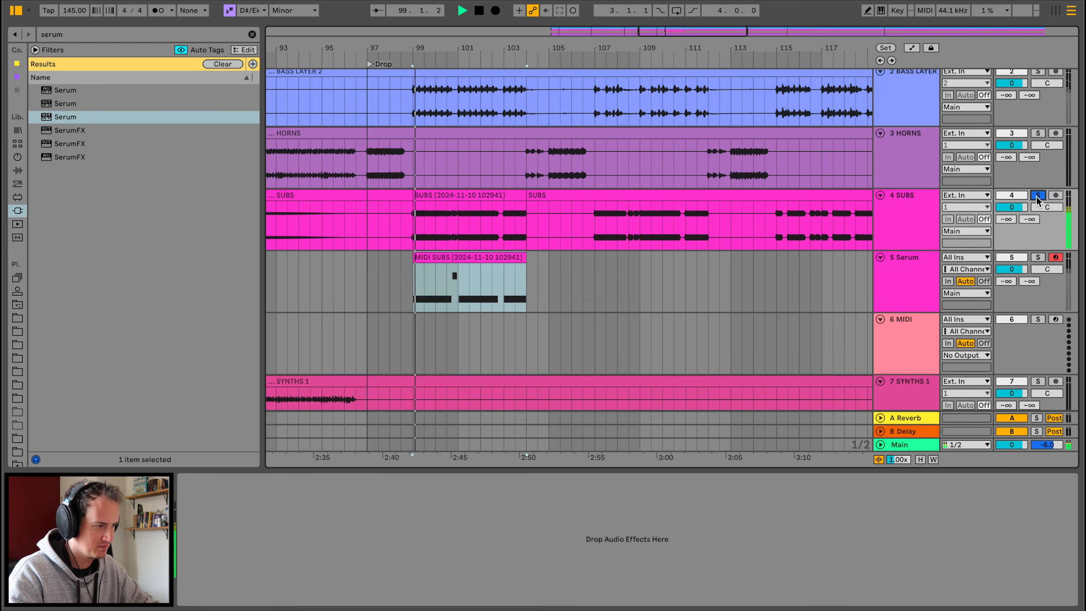
key("space")
left_click(1037, 258)
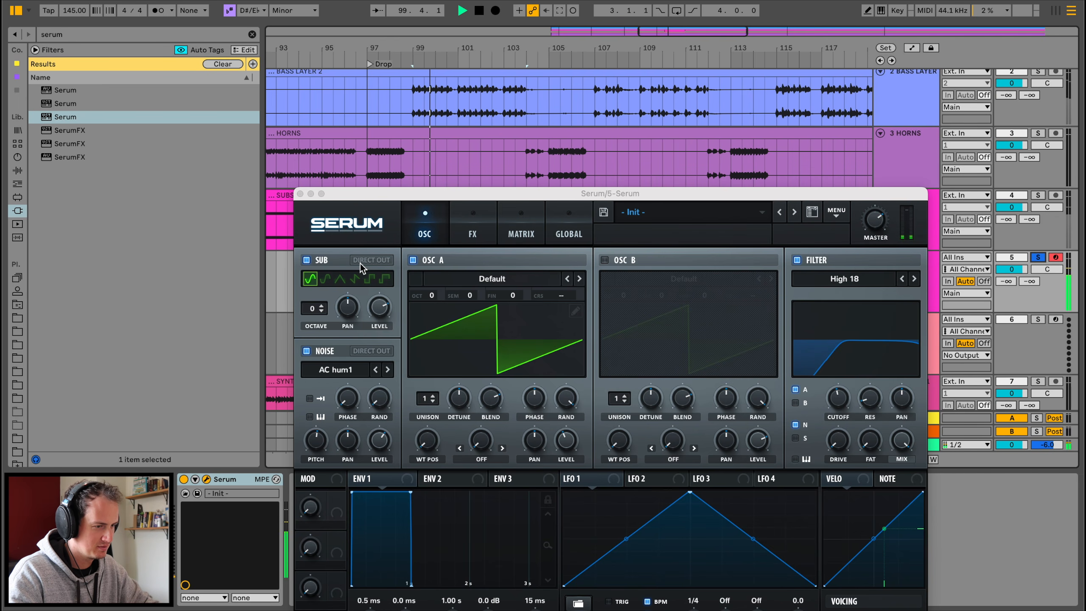
Step: Audition other waveforms for Serum's sub oscillator and choose the triangle
left_click(331, 280)
left_click(354, 278)
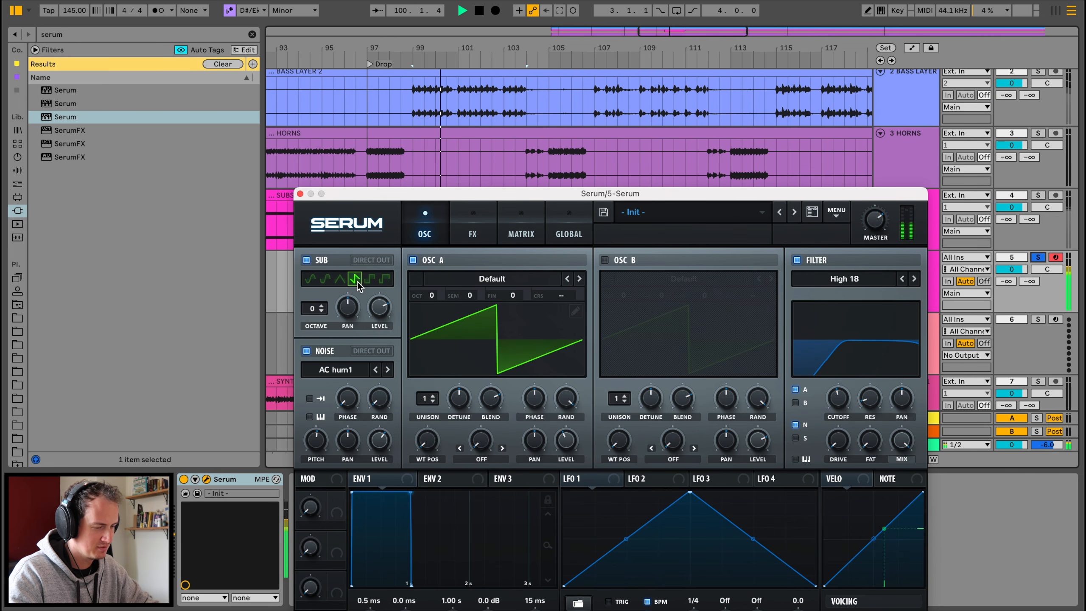
left_click(340, 279)
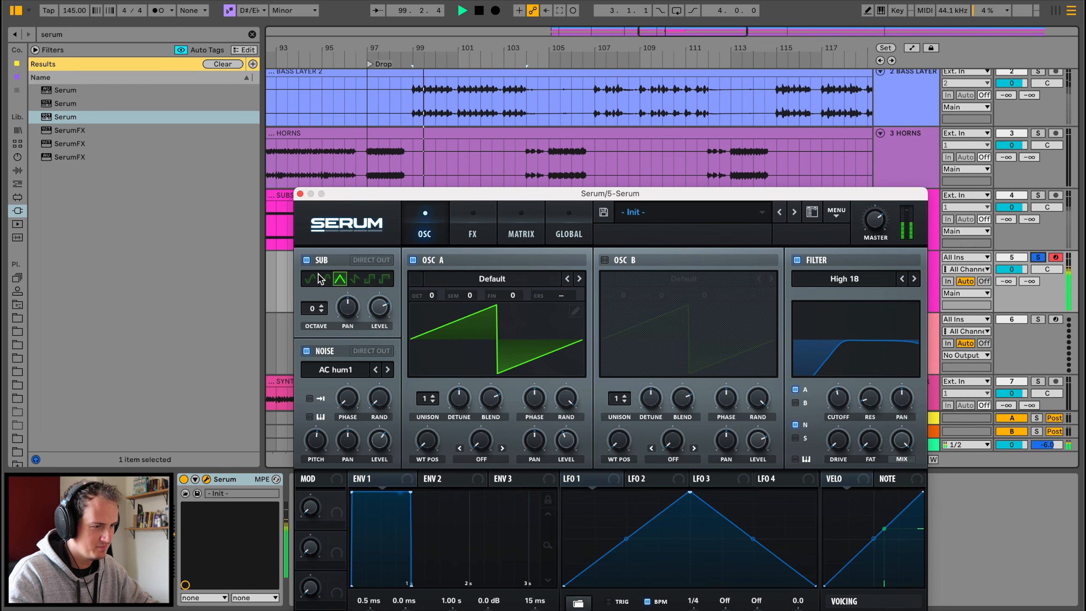
Step: Compare the triangle-sub Serum patch with the original SUBS audio by alternating solos during playback
left_click(1039, 196)
key("space")
key("space")
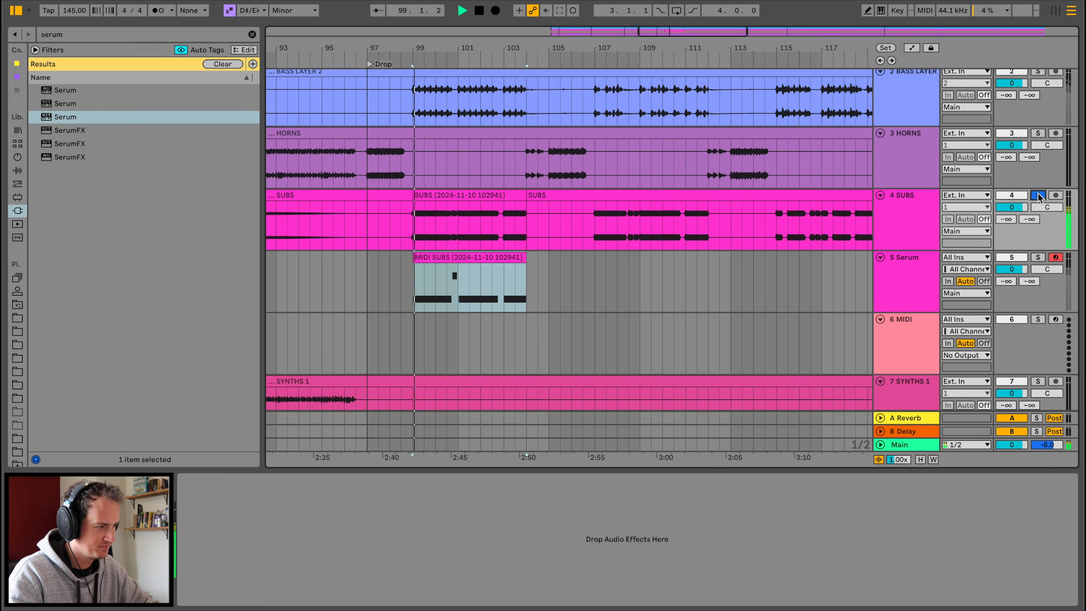
left_click(1034, 258)
key("space")
key("space")
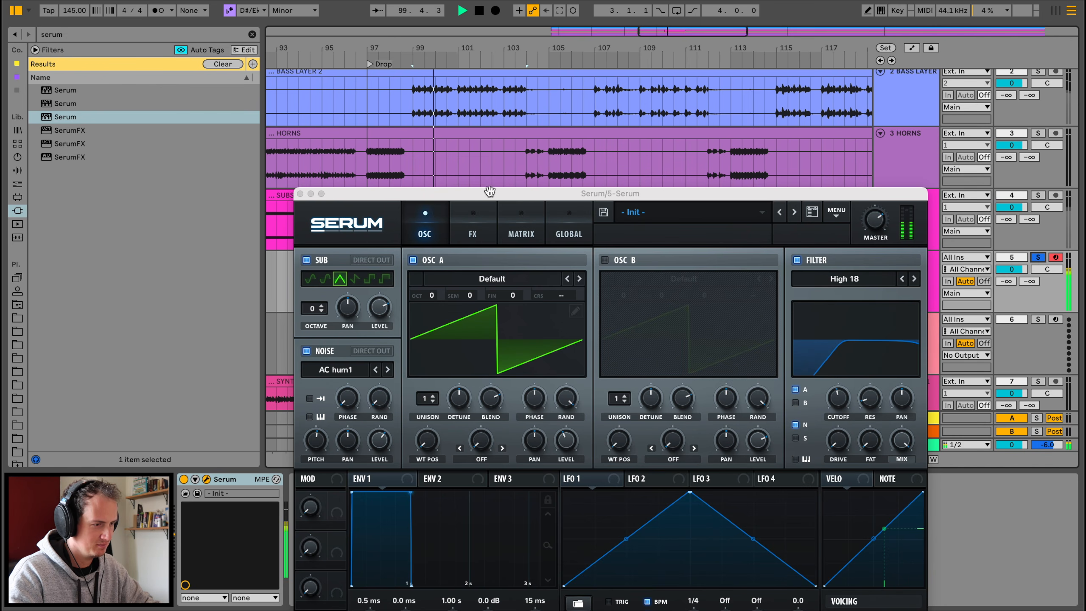
Step: Enable Serum's Tube distortion effect and raise its drive to 85% while listening
left_click_drag(490, 191, 501, 88)
left_click(479, 124)
left_click(324, 175)
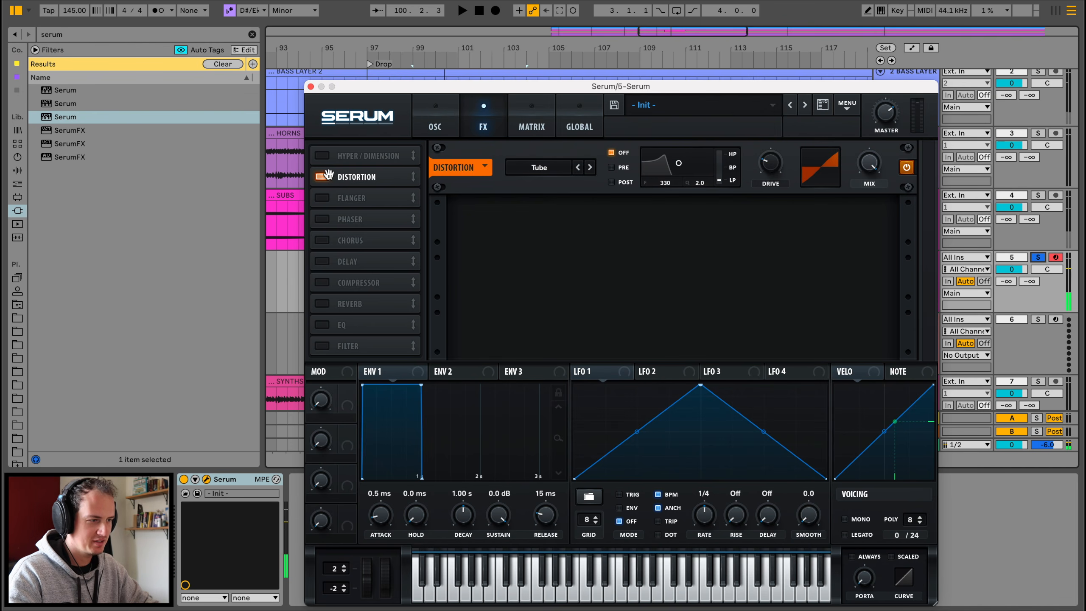
mouse_move(768, 172)
left_mouse_down()
mouse_move(773, 182)
mouse_move(770, 163)
mouse_move(768, 192)
left_mouse_up()
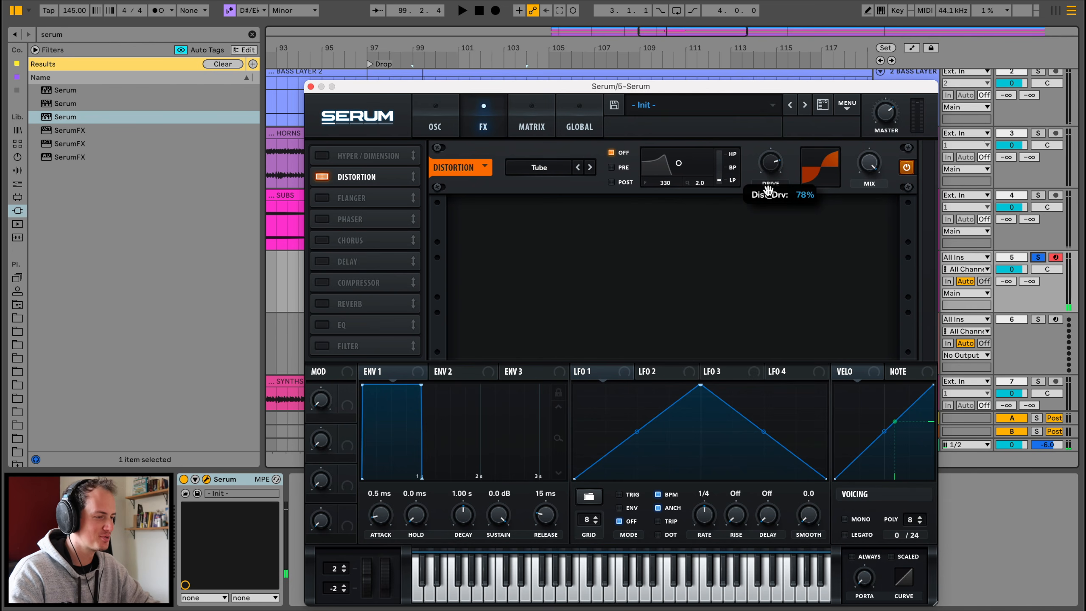
key("space")
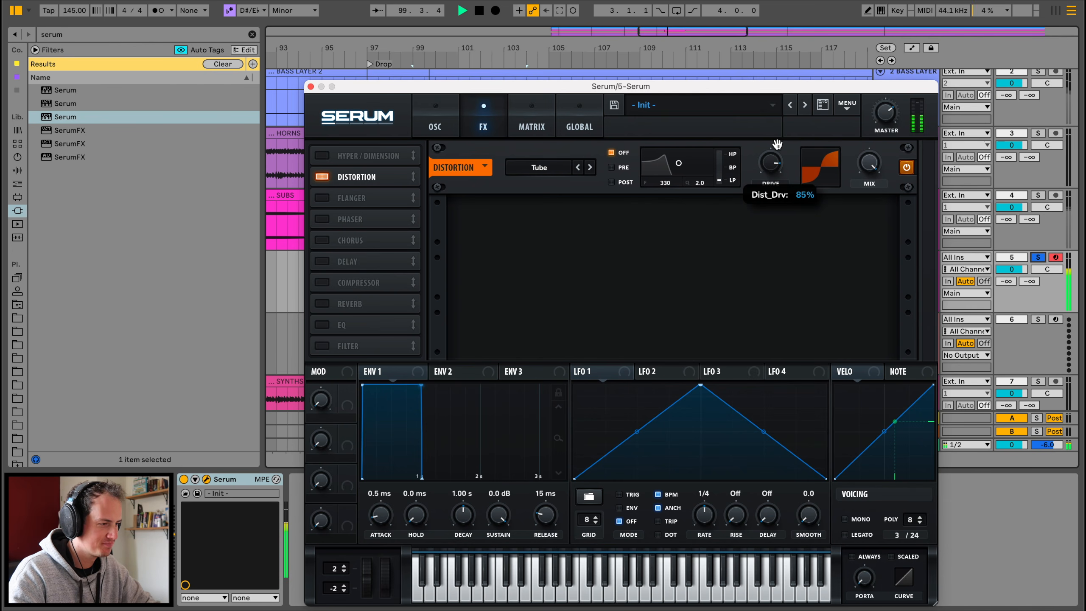
Step: Return to Serum's oscillator settings and turn Osc A's phase randomness fully down
left_click(446, 130)
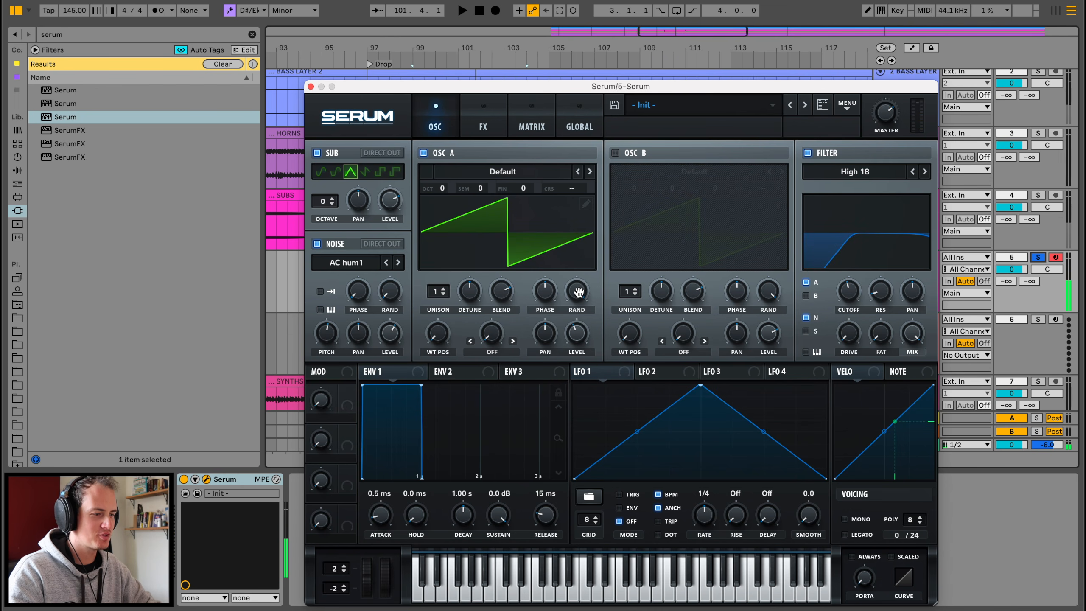
mouse_move(579, 292)
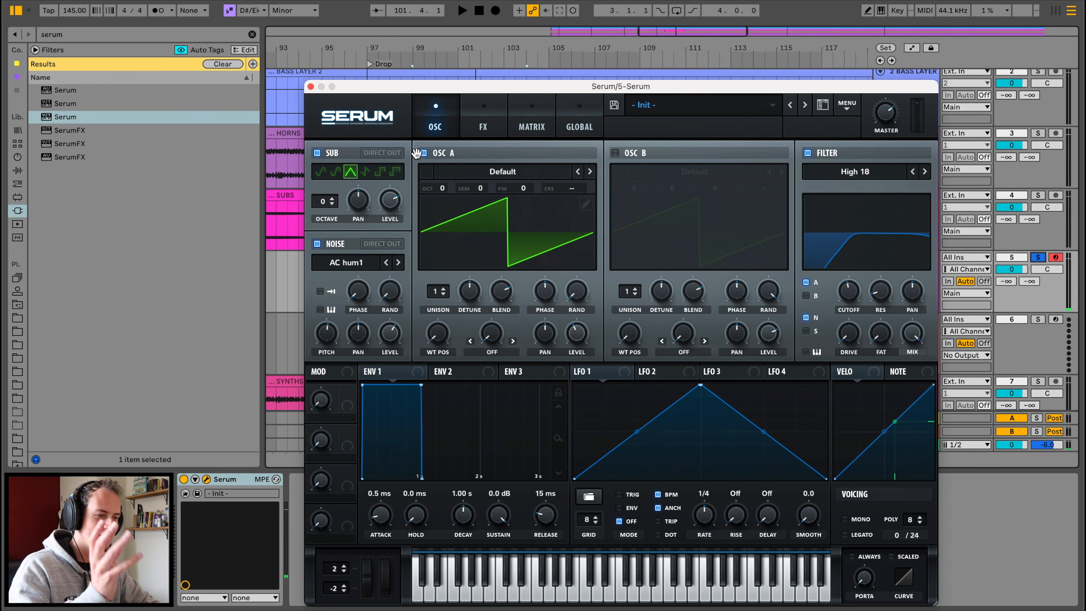
left_click_drag(415, 91, 415, 220)
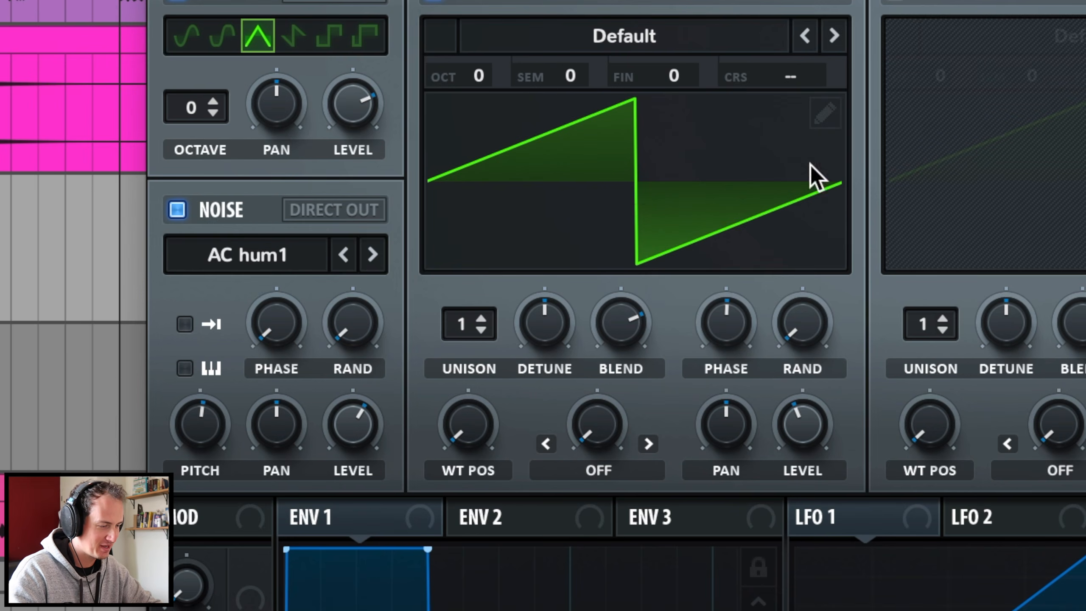
Step: Turn Serum Osc A's phase randomness fully up and check its wavetable in the 3D view
left_click_drag(795, 320, 818, 160)
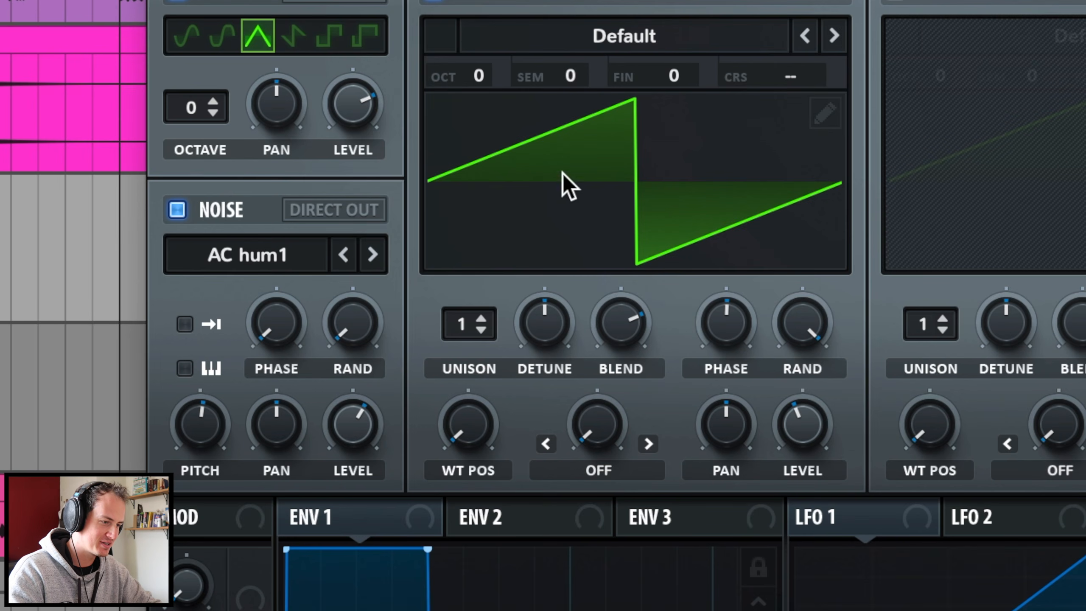
left_click(489, 154)
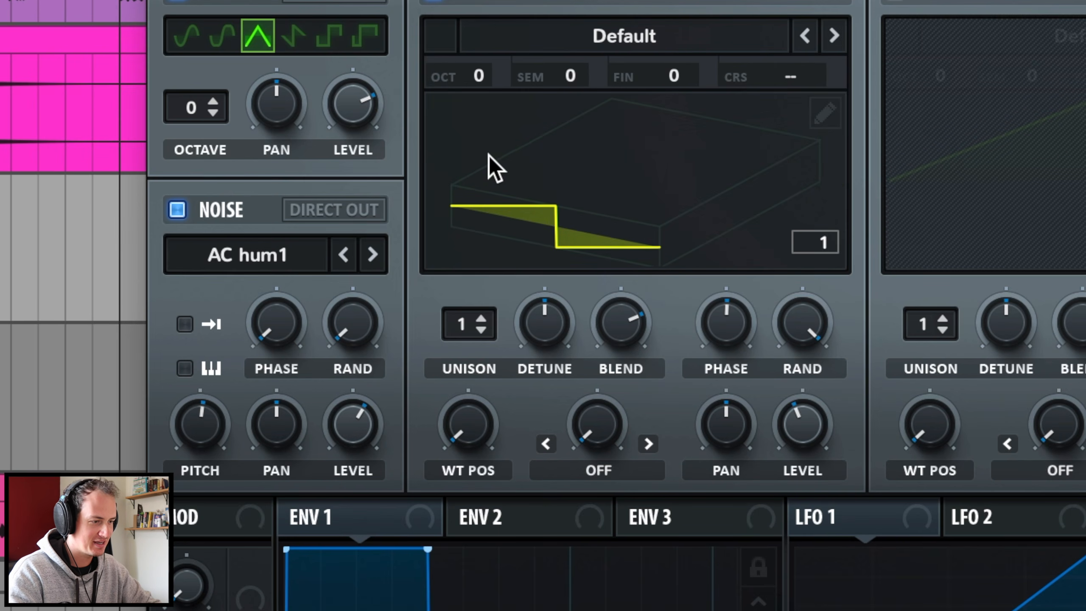
left_click(581, 208)
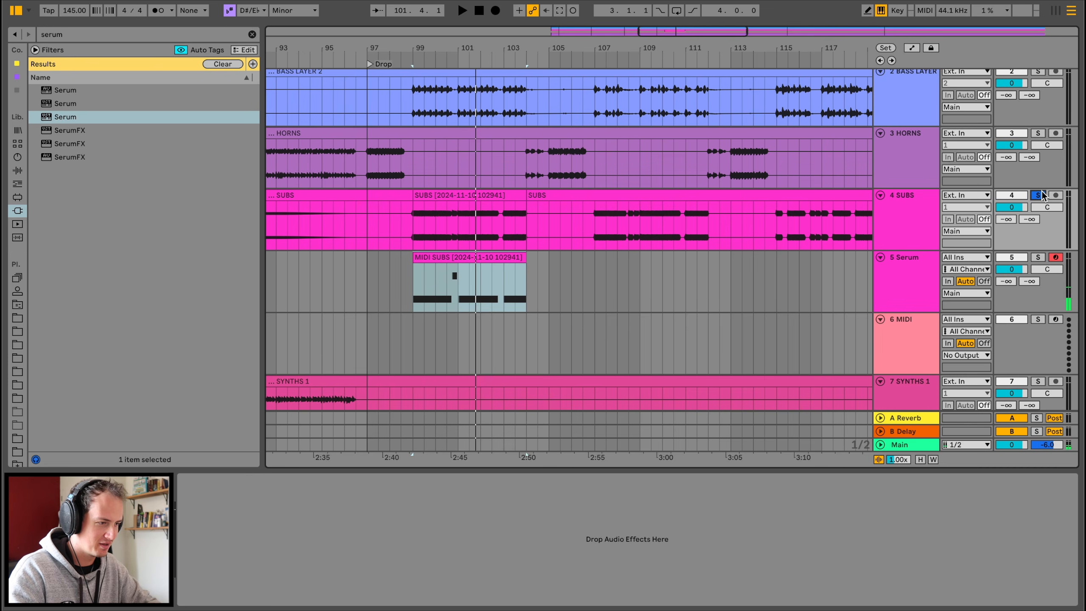
Step: Play the soloed original SUBS audio around bar 100, and compare it with the soloed Serum track while its plugin window is open
left_click_drag(427, 50, 427, 154)
left_click(461, 219)
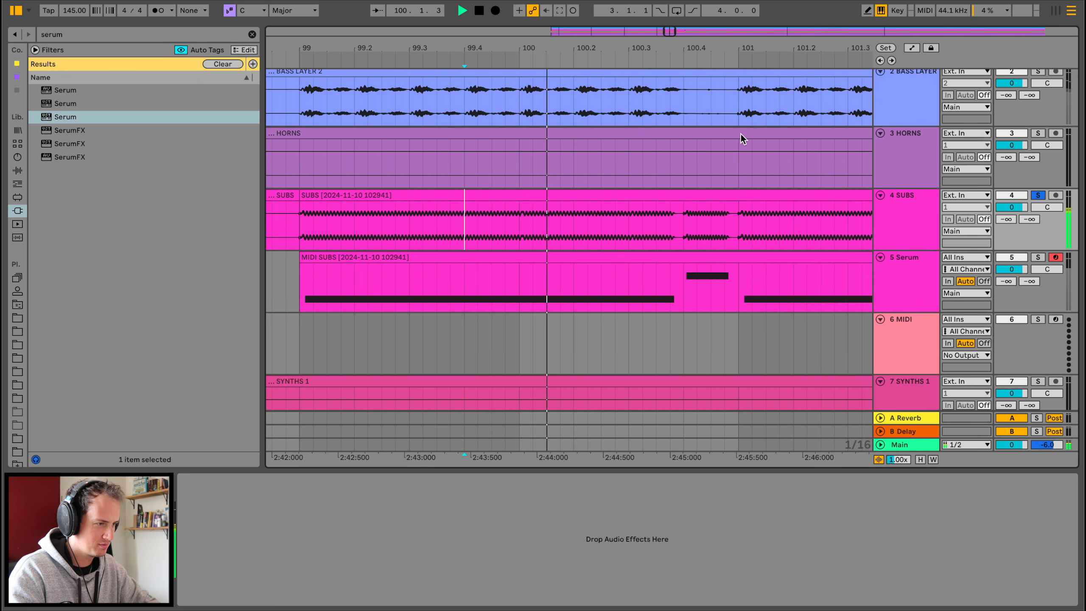
key("space")
left_click_drag(639, 51, 639, 5)
left_click(920, 287)
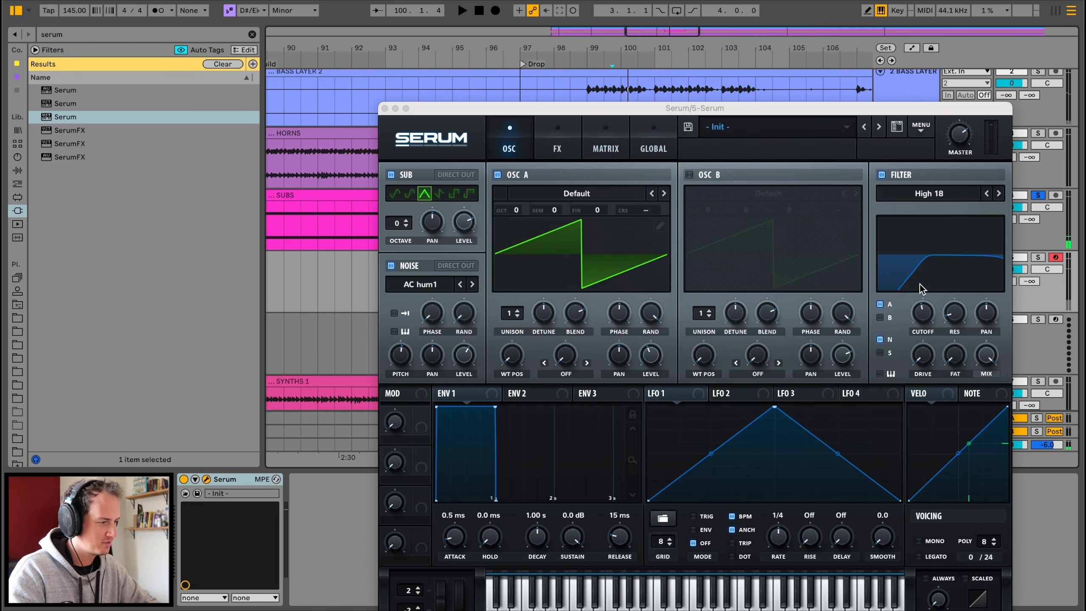
left_click(1039, 258)
key("space")
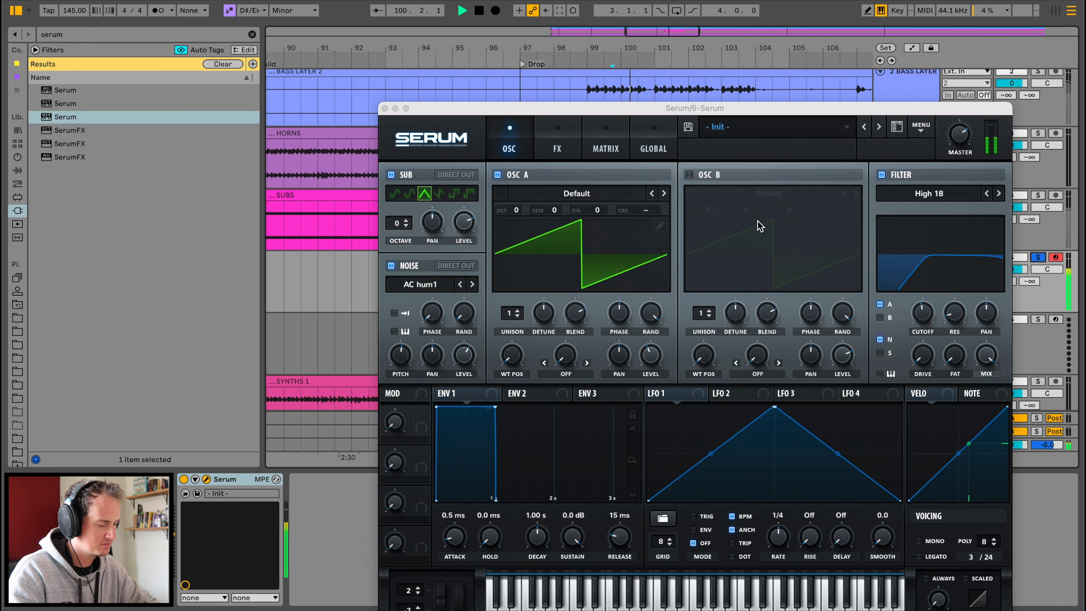
Step: Set Serum's filter resonance to 19% and bring Osc A's phase randomness down to around its midpoint while listening
left_click(958, 304)
key("space")
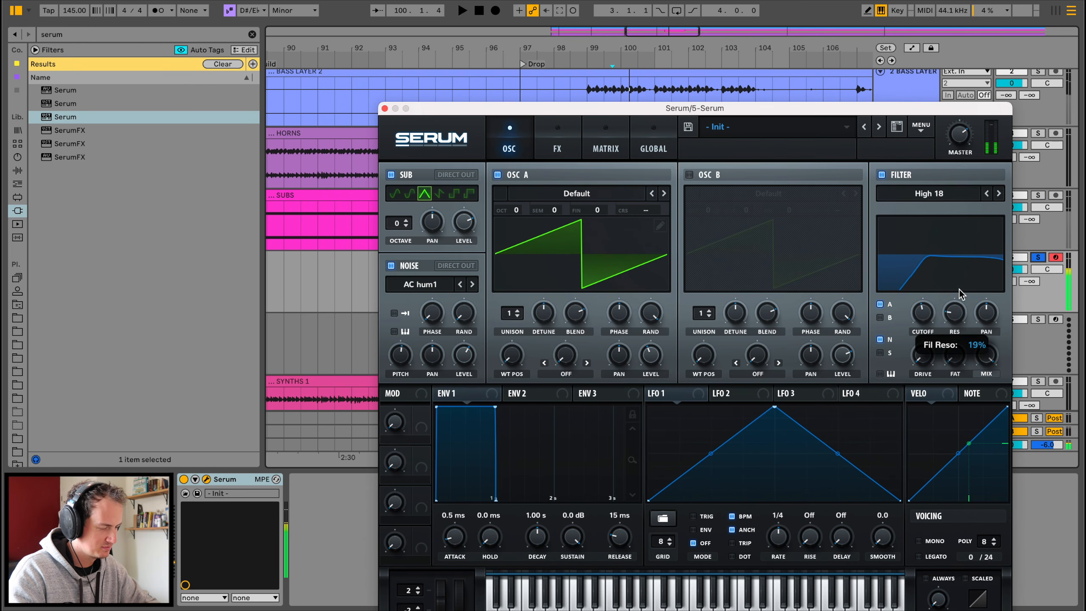
key("space")
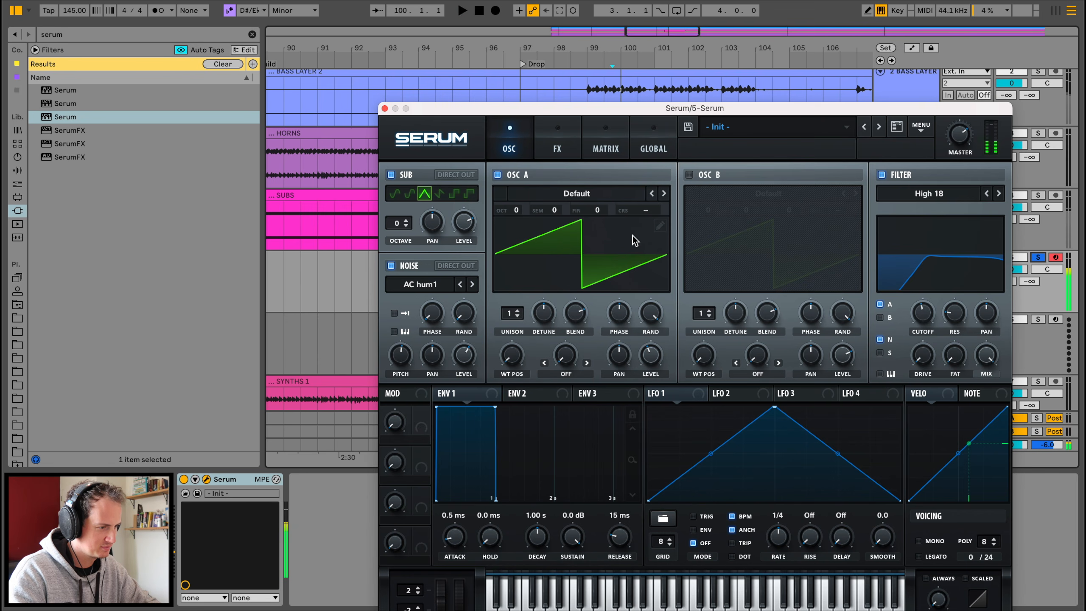
key("space")
mouse_move(620, 315)
left_mouse_down()
mouse_move(624, 398)
mouse_move(626, 379)
left_mouse_up()
mouse_move(620, 319)
left_mouse_down()
mouse_move(630, 280)
mouse_move(631, 290)
left_mouse_up()
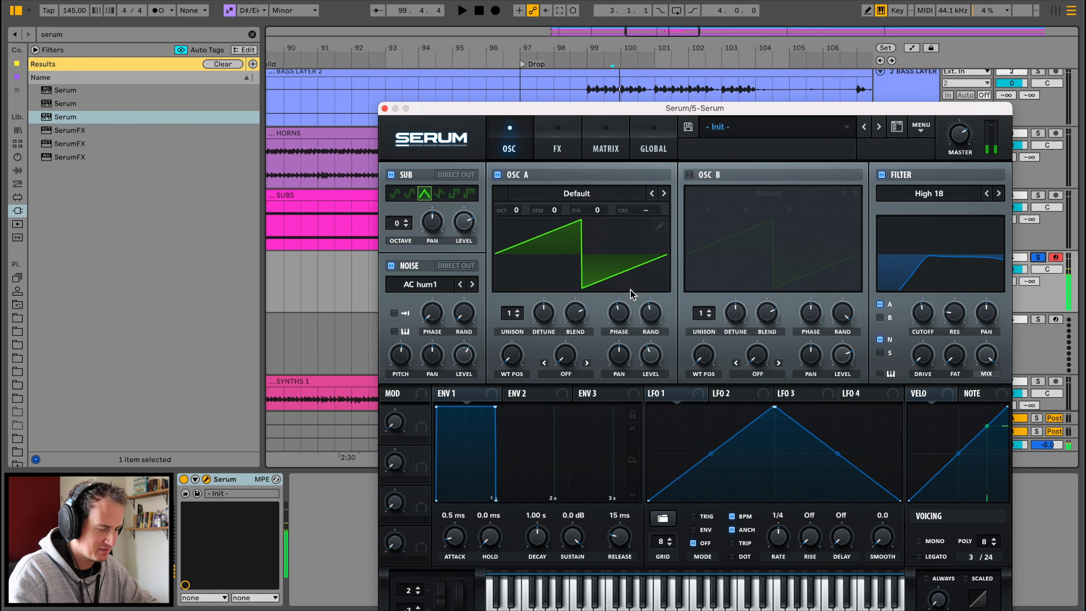
Step: Close Serum, listen to the soloed SUBS audio, and select its short note just before bar 101
left_click(384, 110)
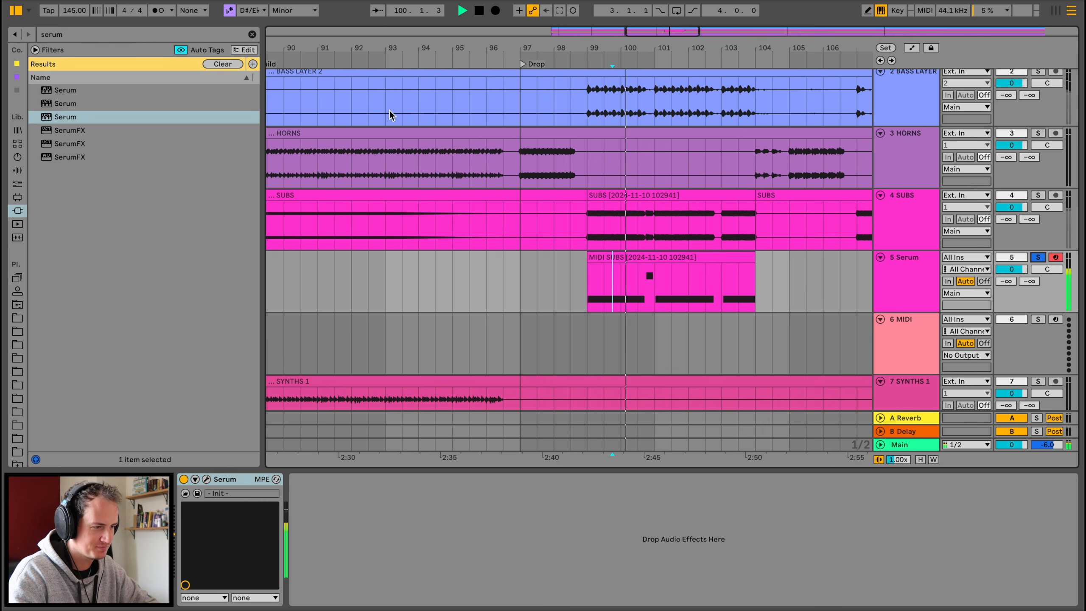
left_click(640, 221)
left_click(1039, 195)
key("space")
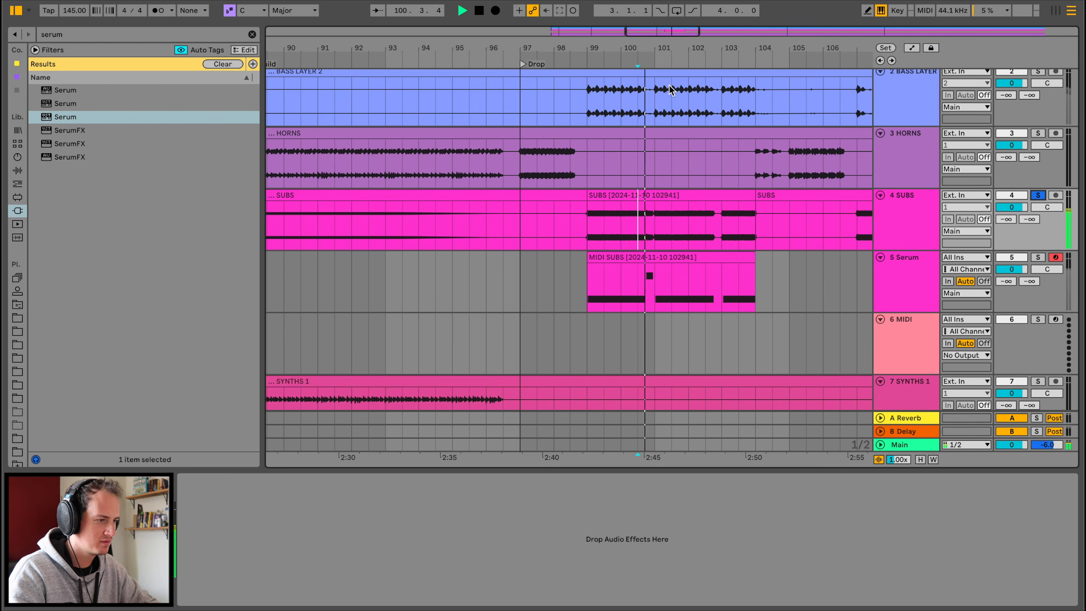
scroll(543, 226, "up", 5)
left_click_drag(547, 226, 584, 223)
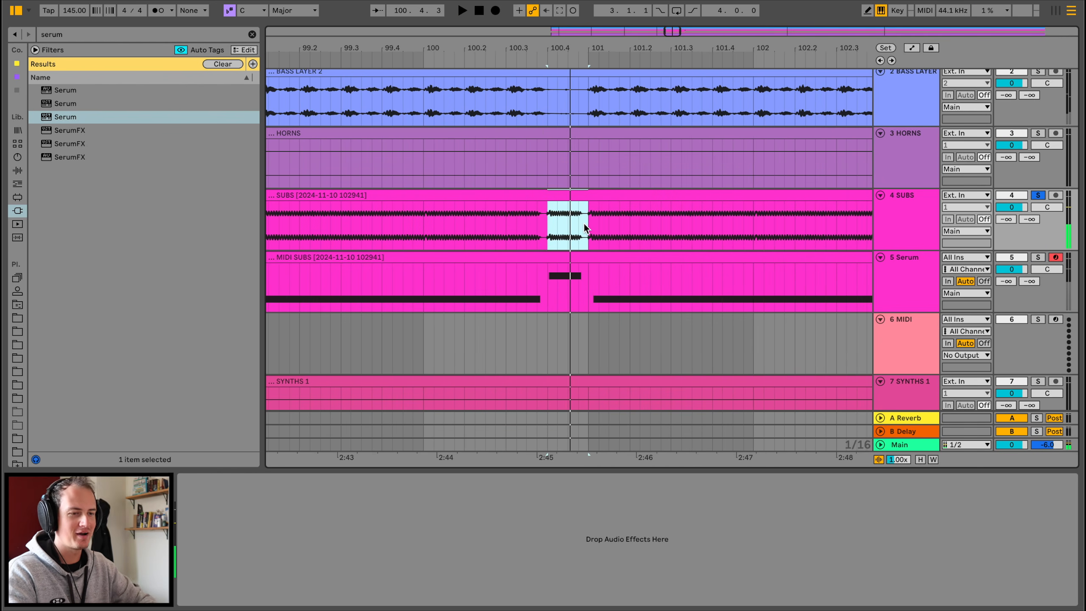
Step: Find the Shifter audio effect, add it after Serum in Freq mode, and start playback just before the short MIDI note
left_click(18, 171)
left_click(253, 35)
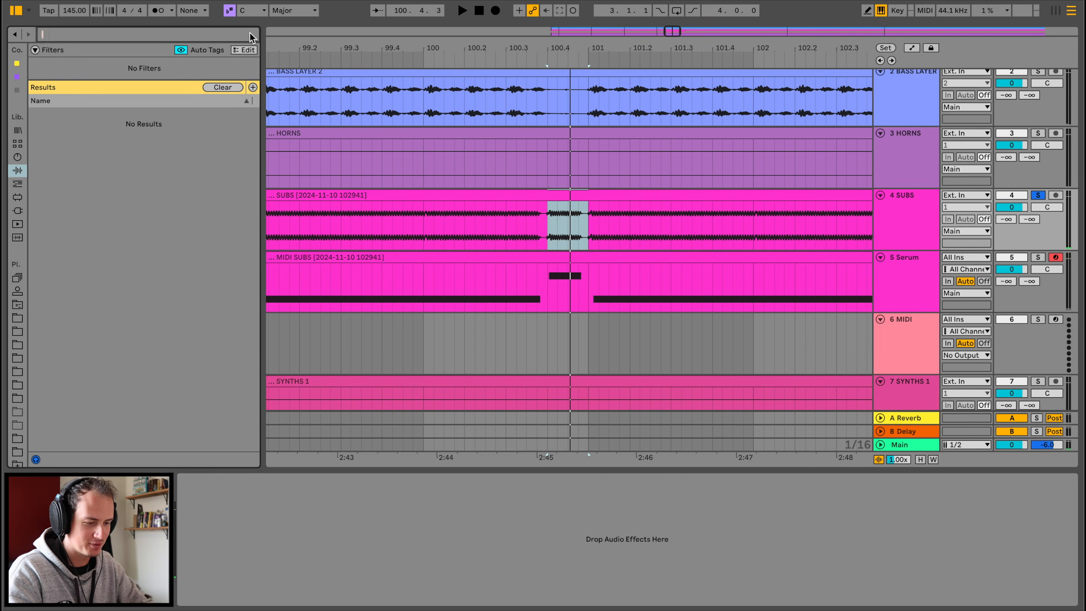
type("shif")
left_click(75, 148)
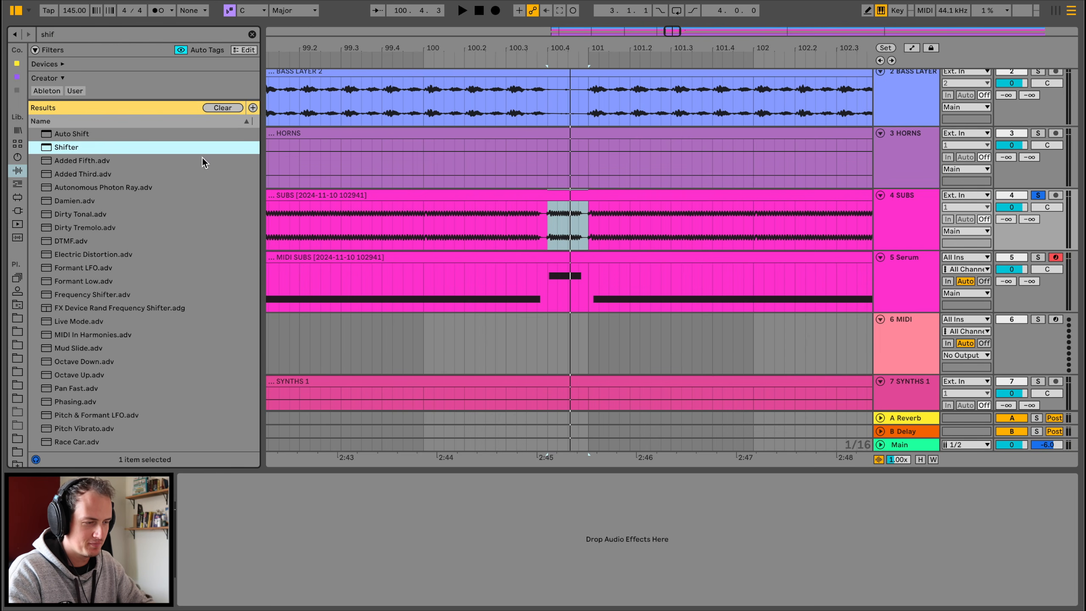
left_click_drag(561, 278, 541, 274)
key("space")
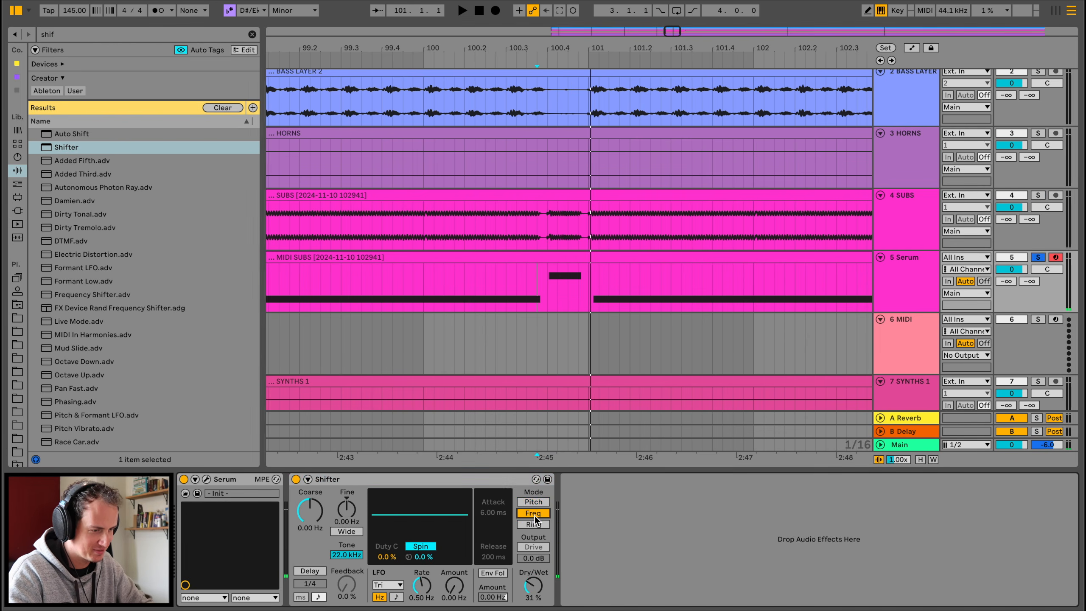
Step: Raise Shifter's Fine frequency to 4.39 Hz while repeatedly playing the short note
key("space")
key("space")
key("space")
key("space")
key("space")
key("space")
left_click_drag(346, 510, 347, 500)
key("space")
key("space")
key("space")
key("space")
left_click(530, 582)
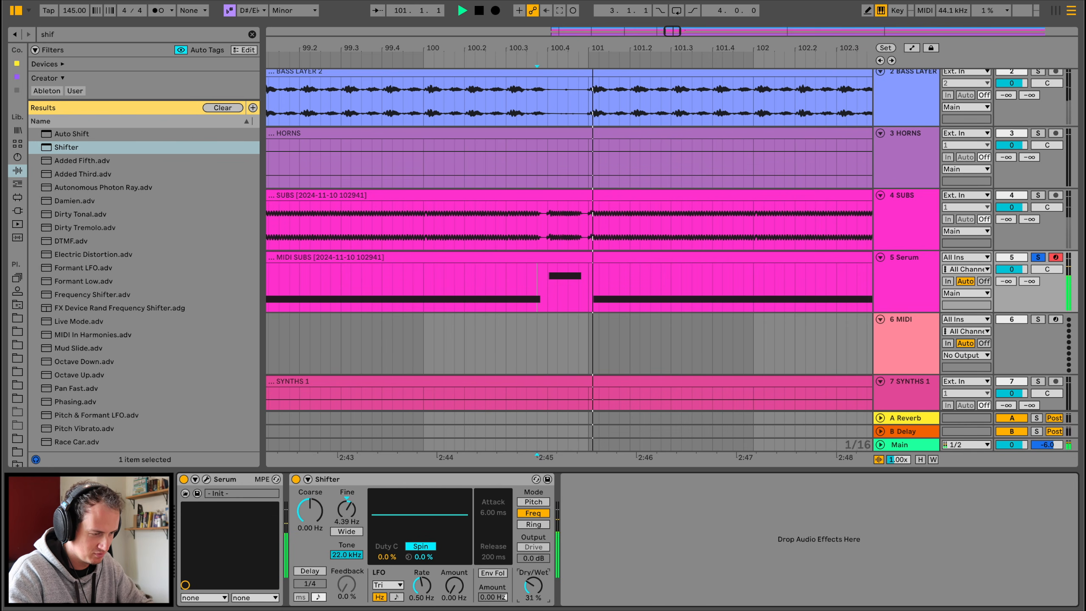
Step: Compare the short note with the soloed SUBS audio, set Shifter's Fine frequency to 8.19 Hz and its Dry/Wet to 0%
key("space")
key("space")
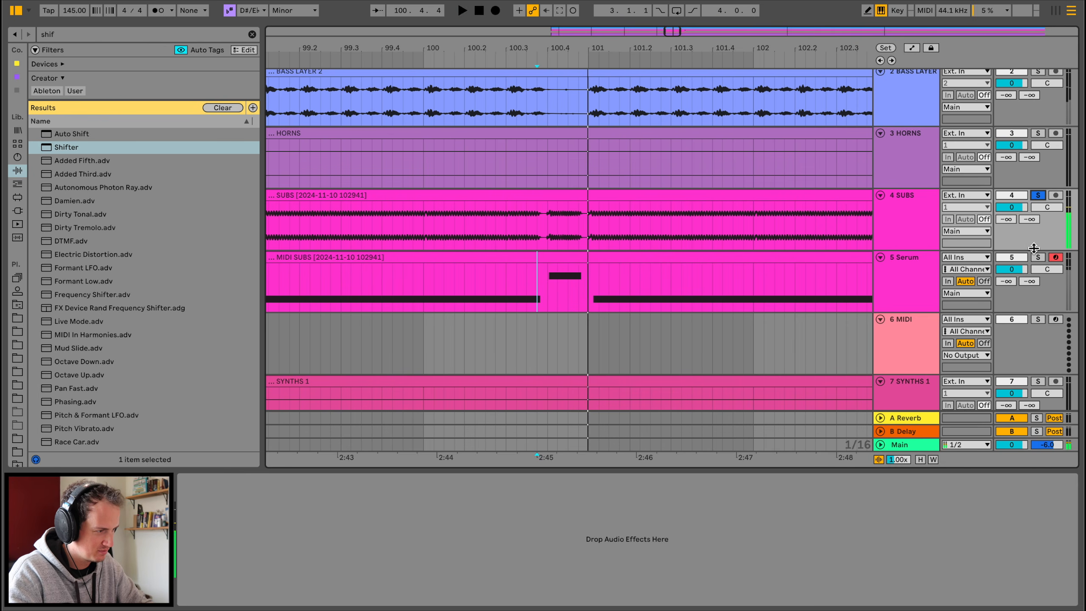
key("space")
left_click_drag(346, 509, 347, 500)
key("space")
key("space")
key("space")
key("space")
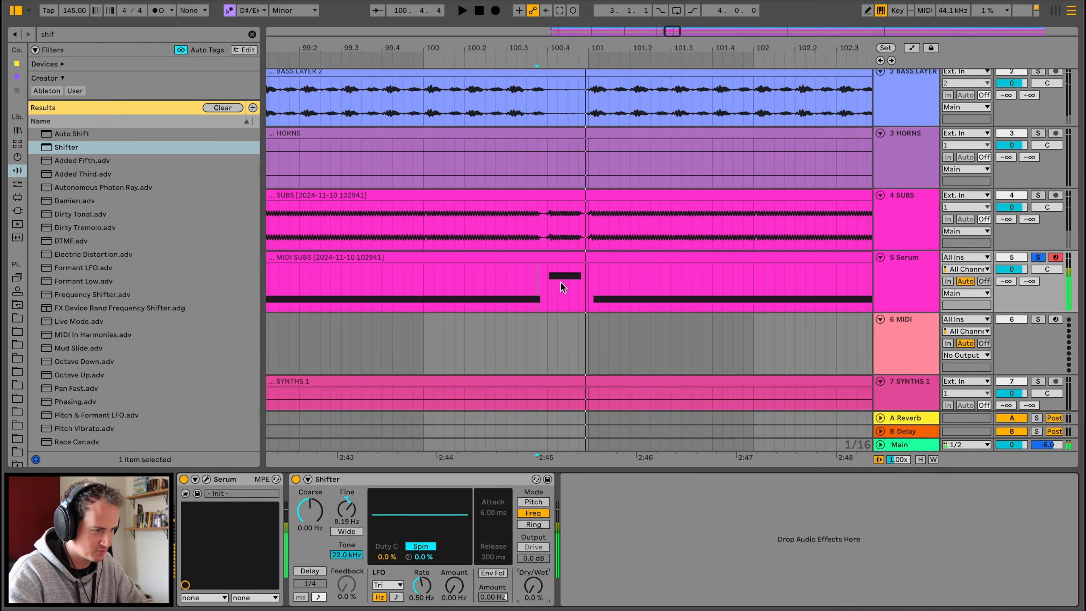
Step: Automate Shifter's Dry/Wet on the Serum track to rise for the short note only and drop back to 0% after it
key("a")
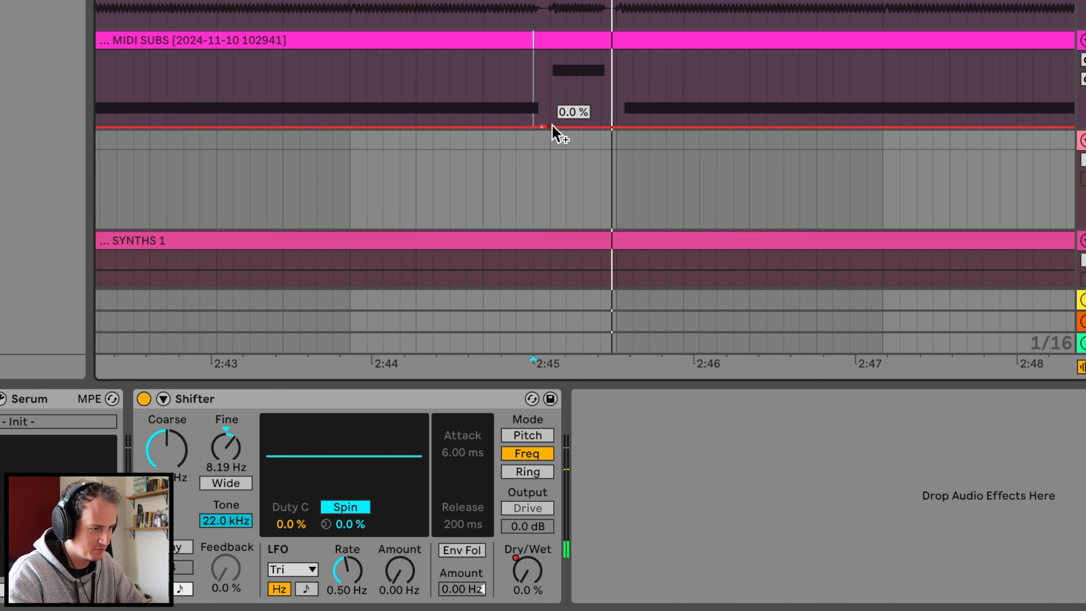
left_click_drag(552, 125, 552, 103)
left_click(602, 105)
left_click_drag(623, 104, 600, 128)
key("space")
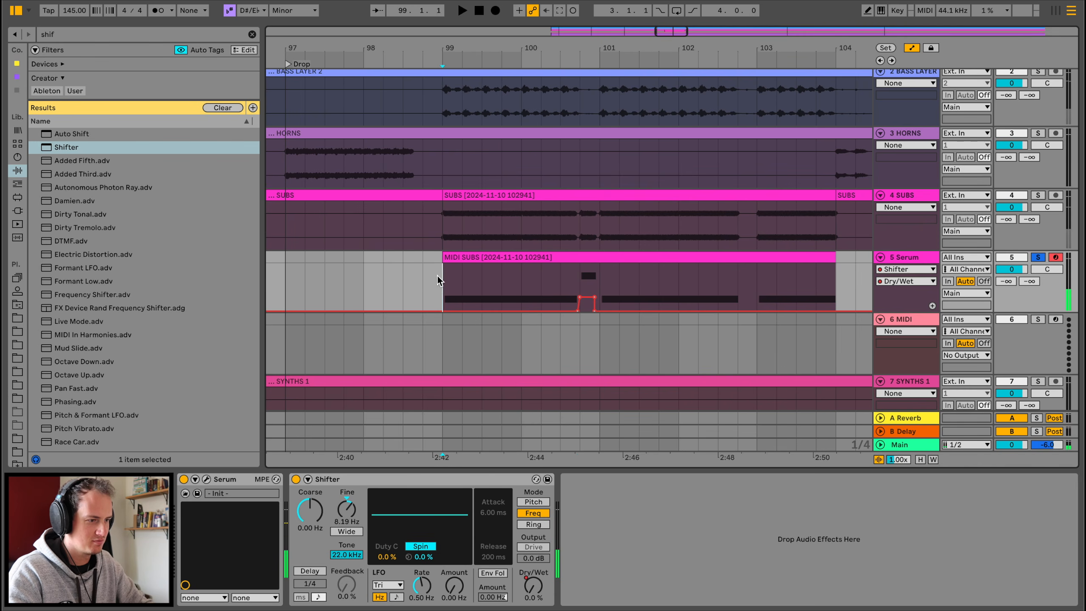
Step: Compare the Serum track with the original SUBS audio from bar 99 by alternating their solos
key("space")
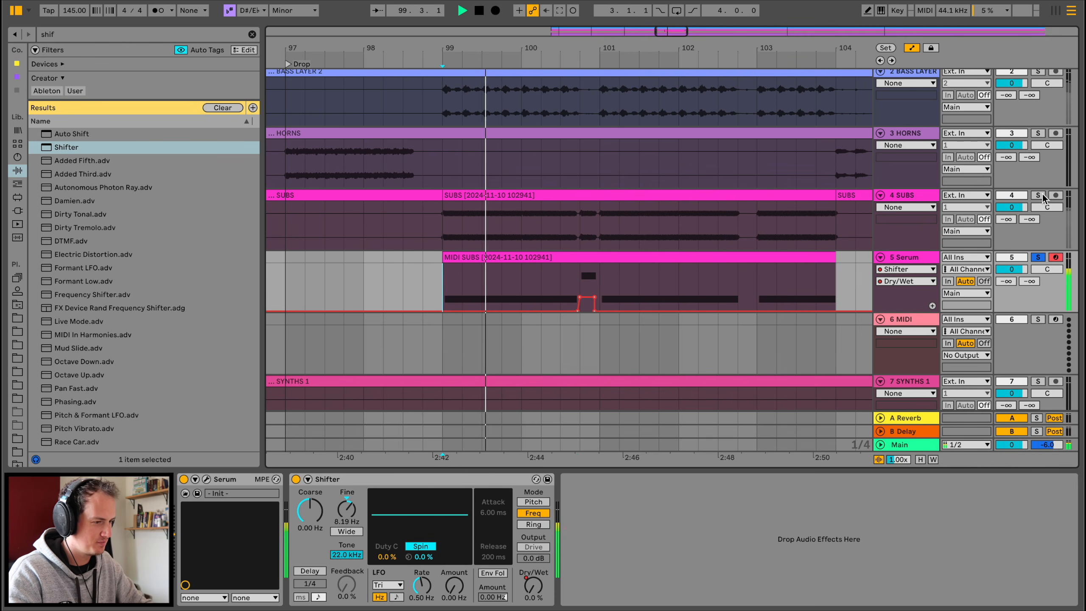
key("space")
key("space")
left_click(1042, 197)
key("space")
key("space")
key("space")
key("space")
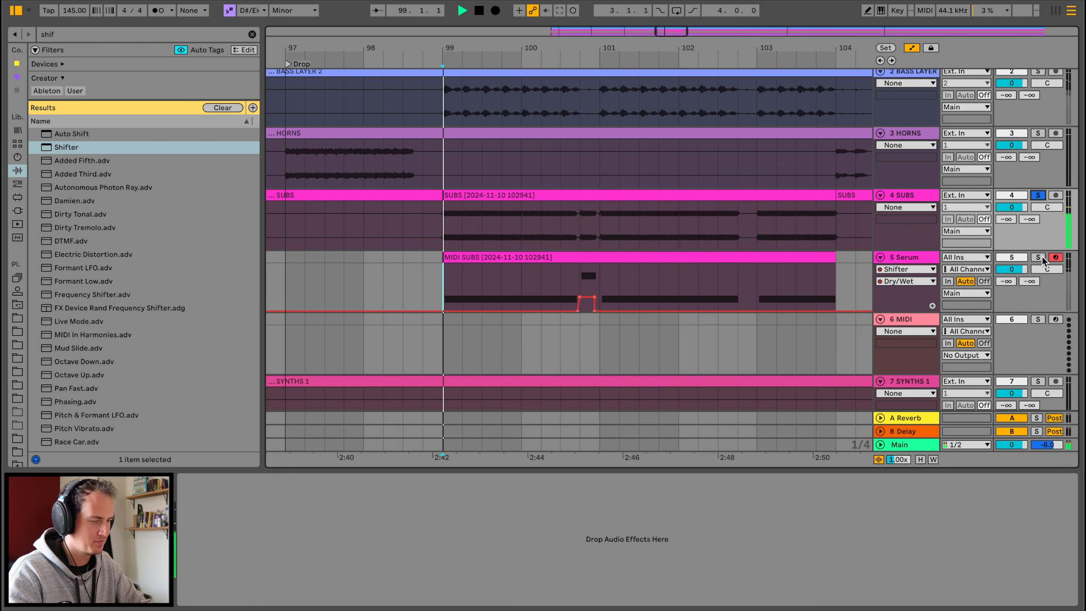
left_click(1038, 258)
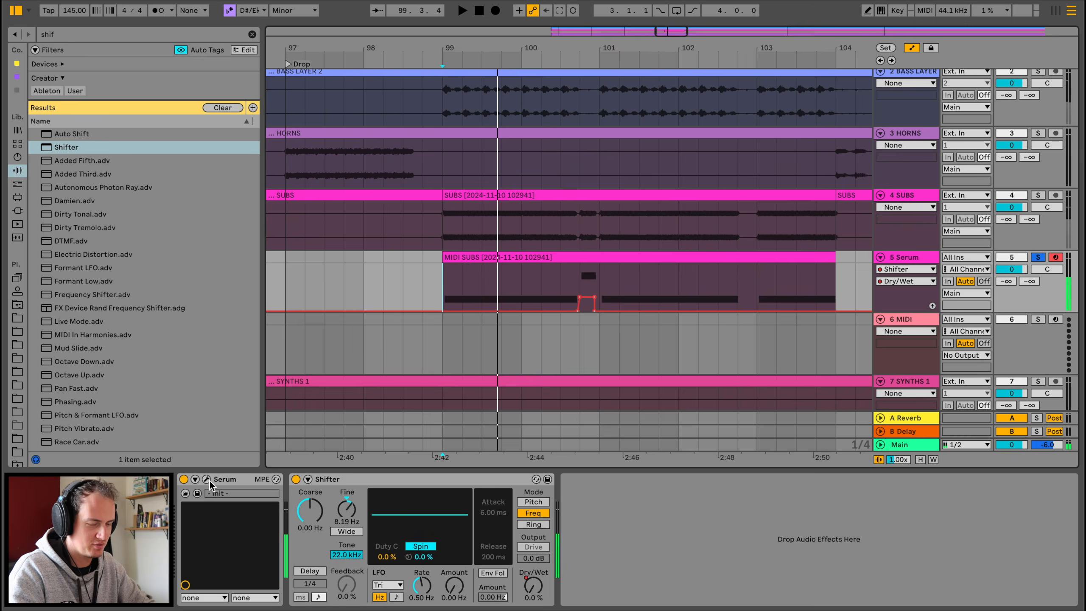
Step: Reopen Serum, adjust the noise oscillator's pitch while the phrase plays, and close the plugin window
left_click(207, 480)
key("space")
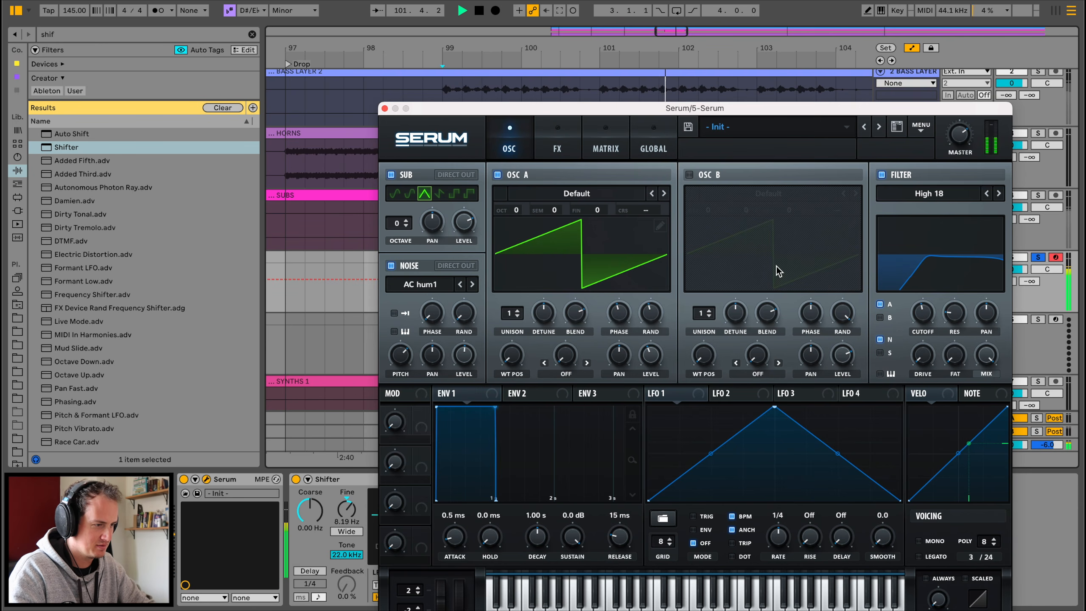
left_click(385, 108)
key("space")
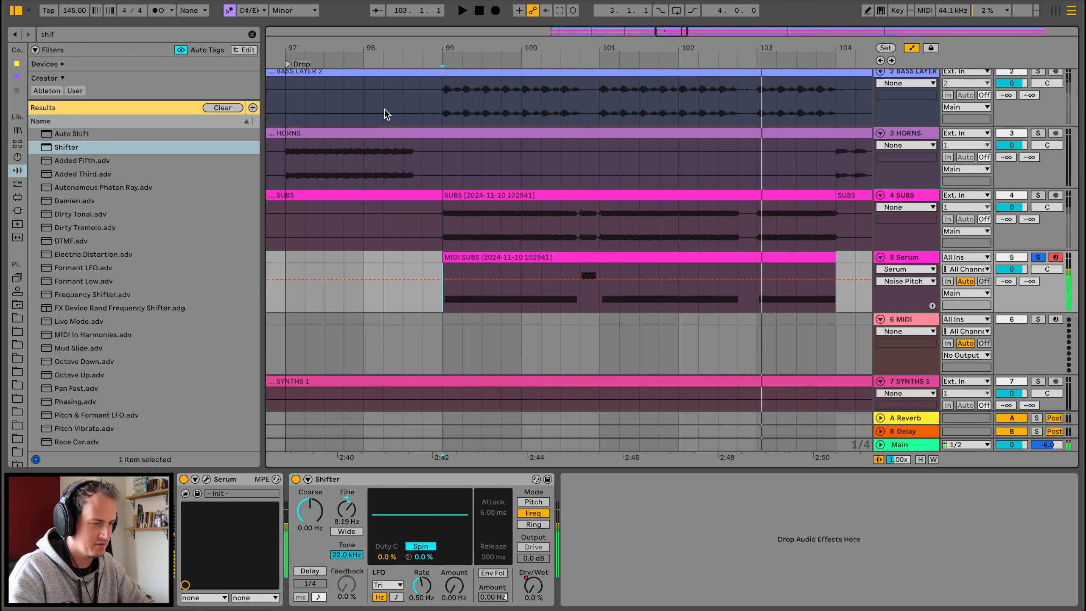
Step: Add EQ Eight to the SUBS track, cut band 2 at about 600 Hz, and set band 4 to 5.27 kHz at 0.12 dB
key("space")
left_click_drag(464, 50, 464, 11)
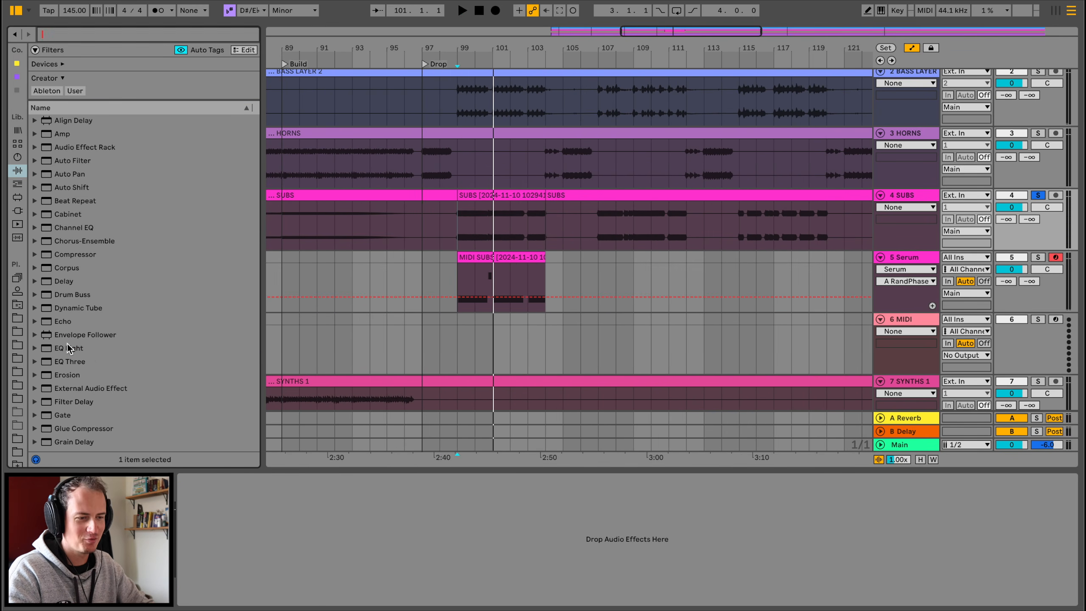
left_click_drag(69, 347, 511, 213)
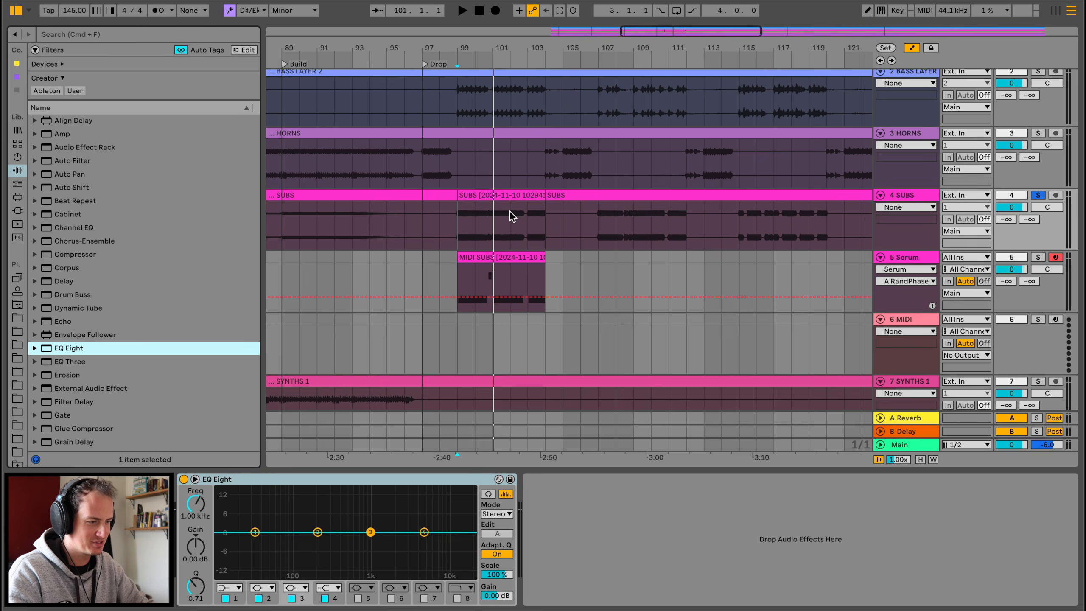
key("space")
left_click_drag(320, 534, 352, 556)
left_click_drag(423, 532, 425, 532)
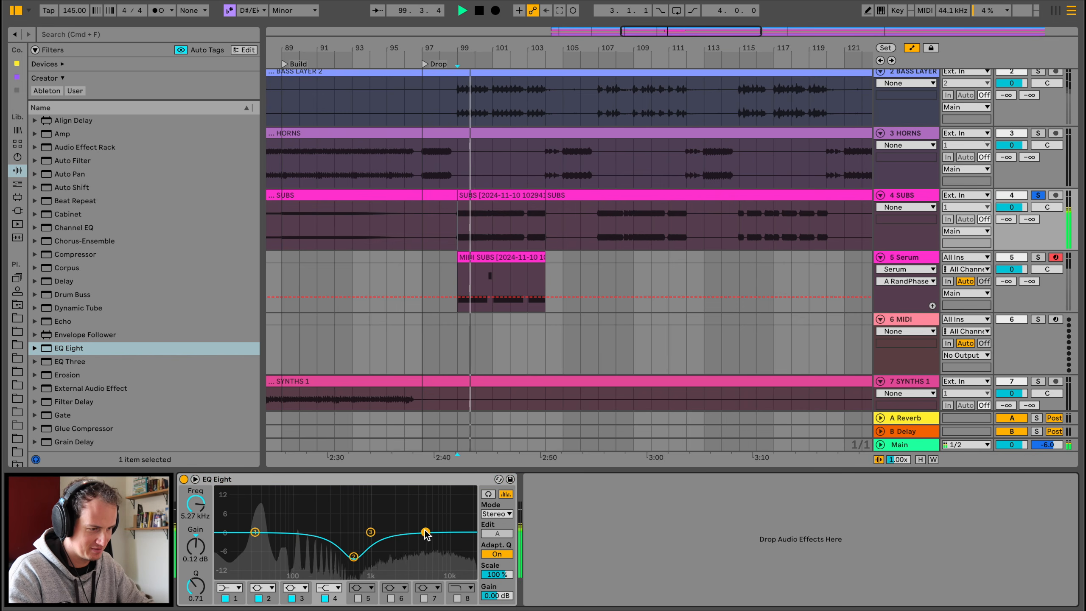
Step: Move EQ Eight from SUBS to the Serum track, solo Serum, and set band 3 to 2.55 kHz with 7.07 dB gain
key("space")
left_click_drag(402, 479, 534, 281)
left_click(490, 257)
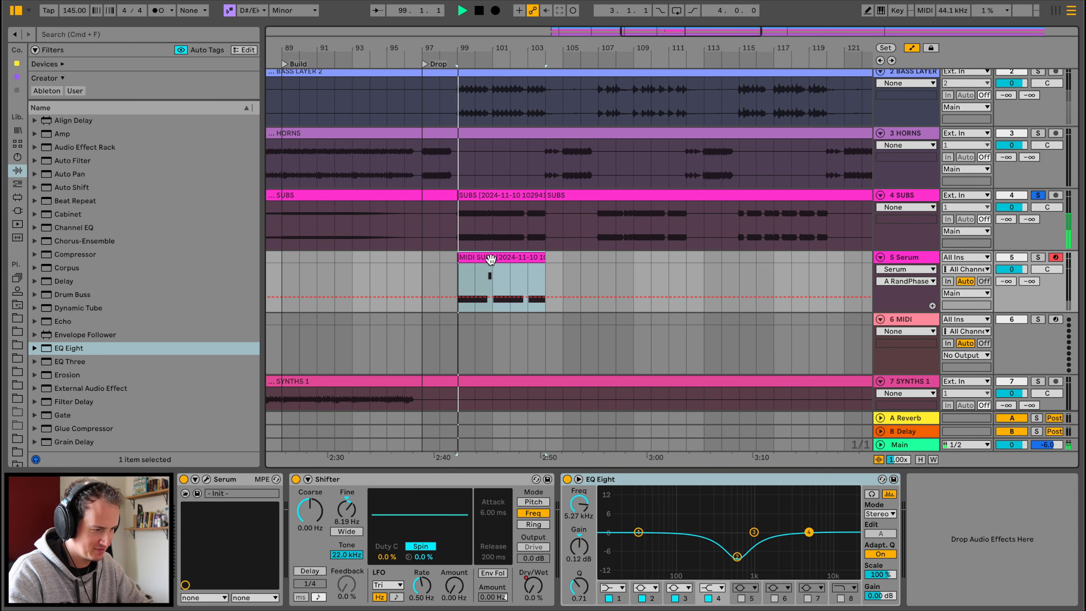
key("space")
left_click(1037, 257)
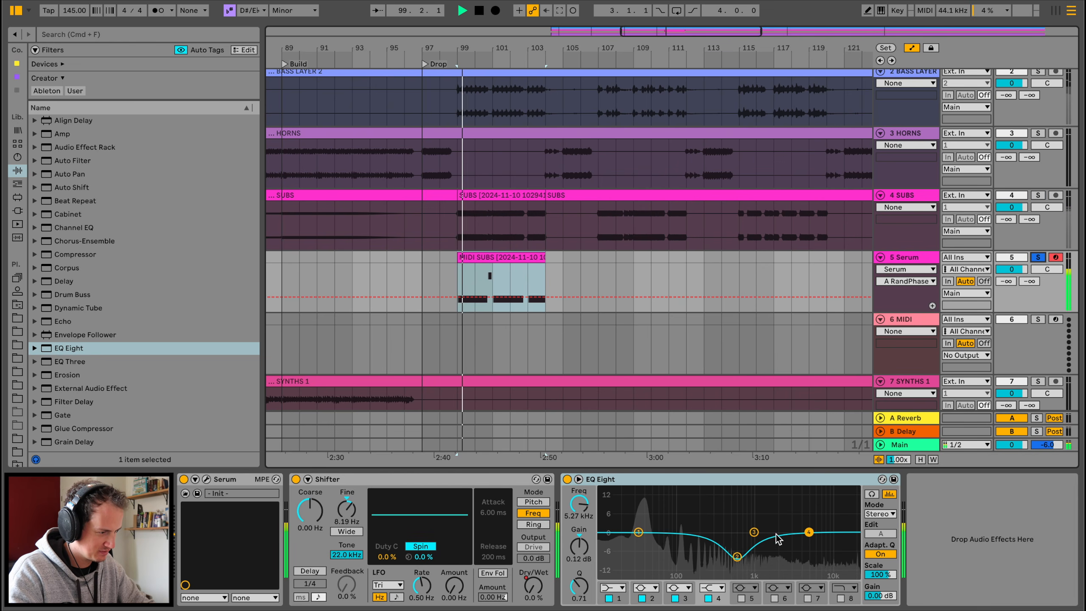
left_click_drag(754, 532, 784, 511)
Step: Play back the equalised Serum sub and return to the start of its MIDI clip at bar 99
key("space")
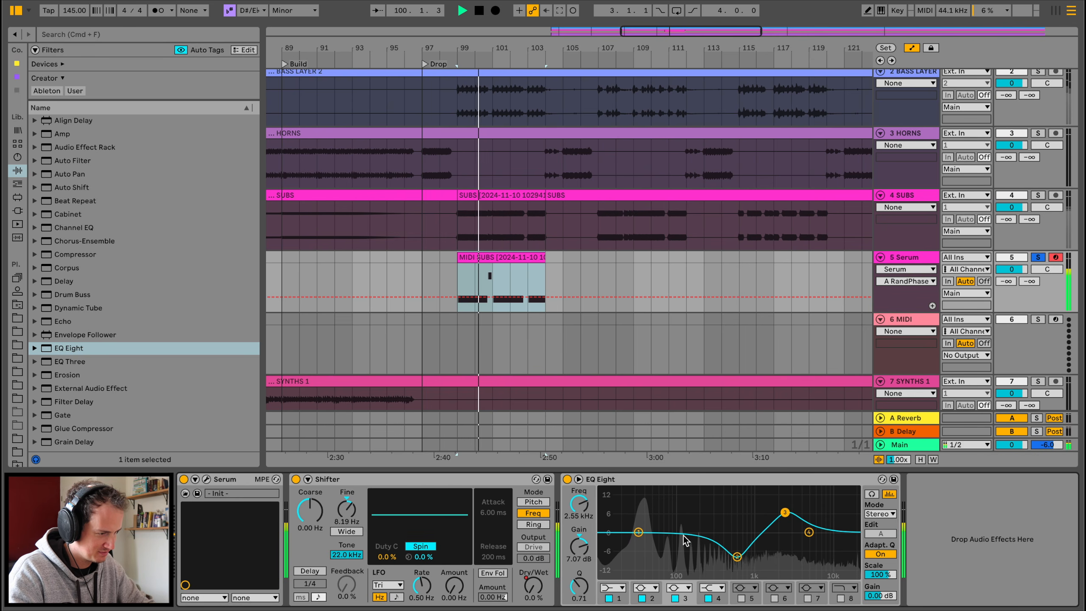
key("space")
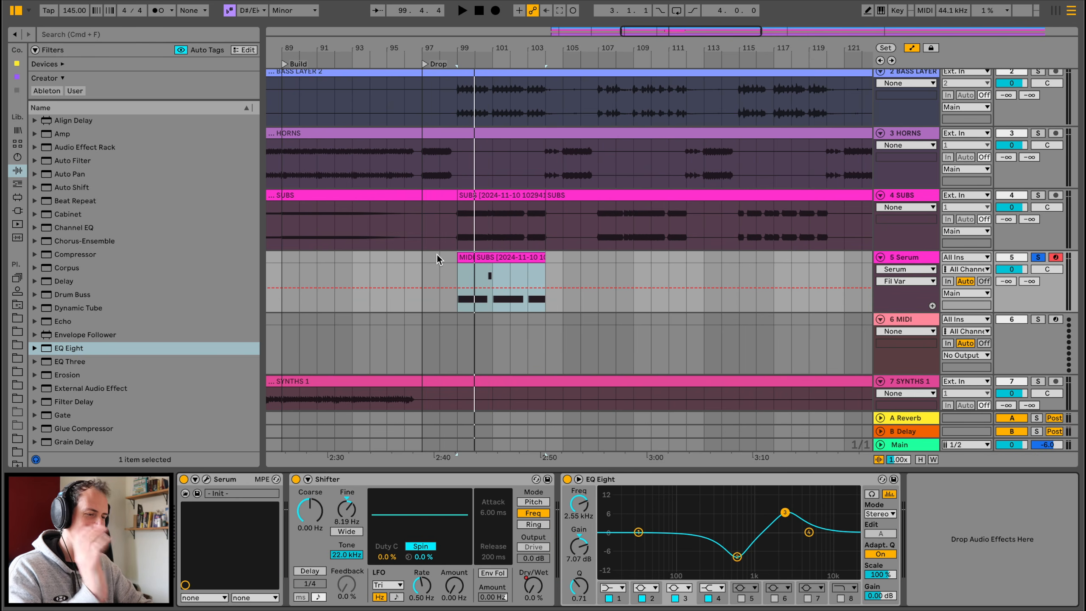
left_click(464, 255)
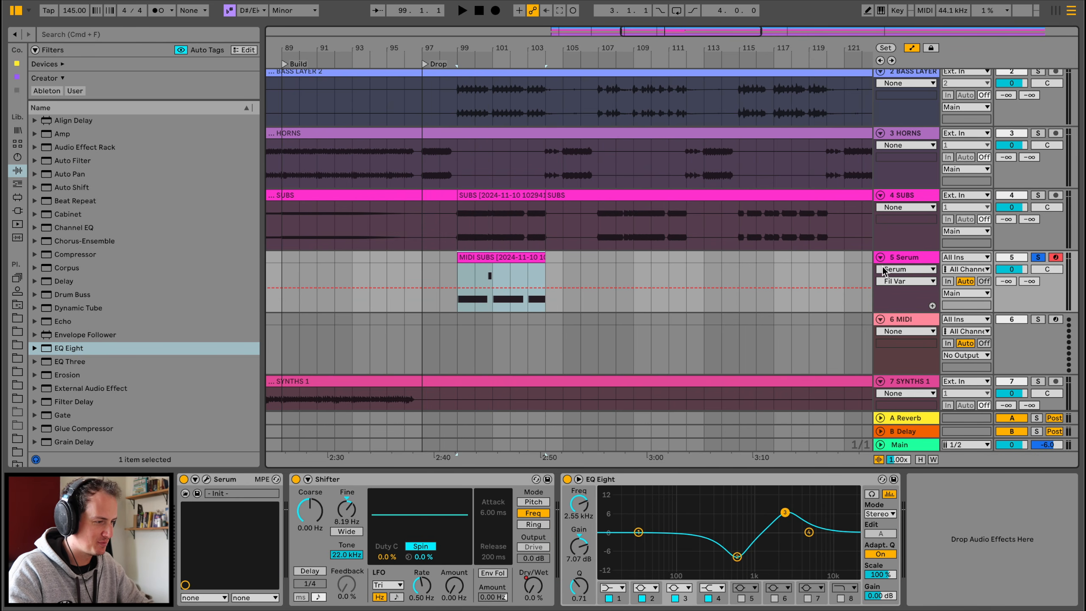
Step: Play the BASS LAYER 2 track soloed from bar 99 and examine its waveform up close
key("space")
scroll(727, 246, "up", 3)
left_click(1041, 133)
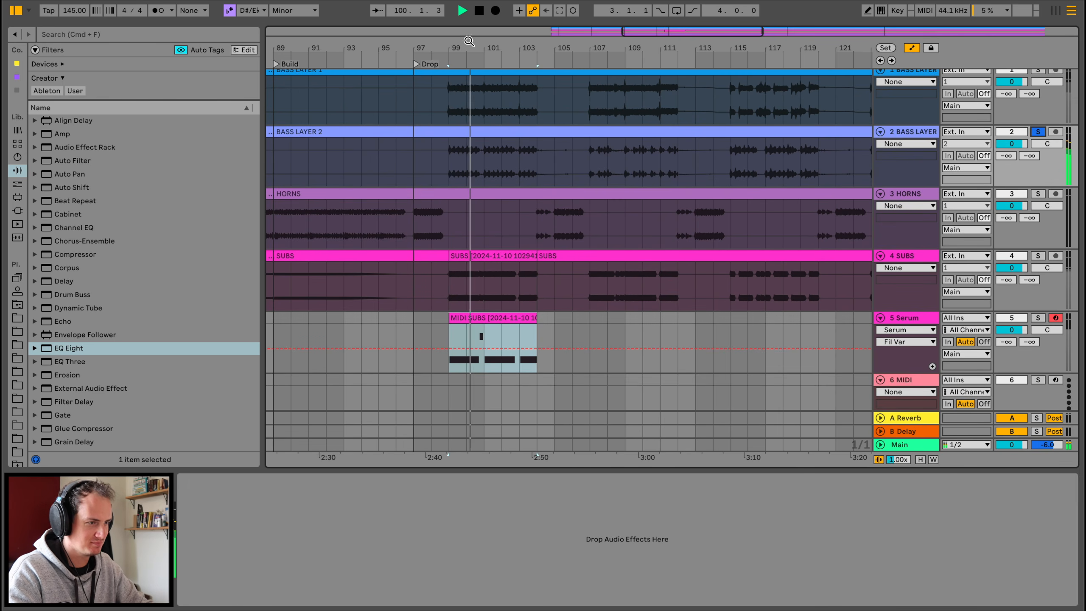
left_click_drag(469, 41, 470, 139)
scroll(473, 140, "left", 3)
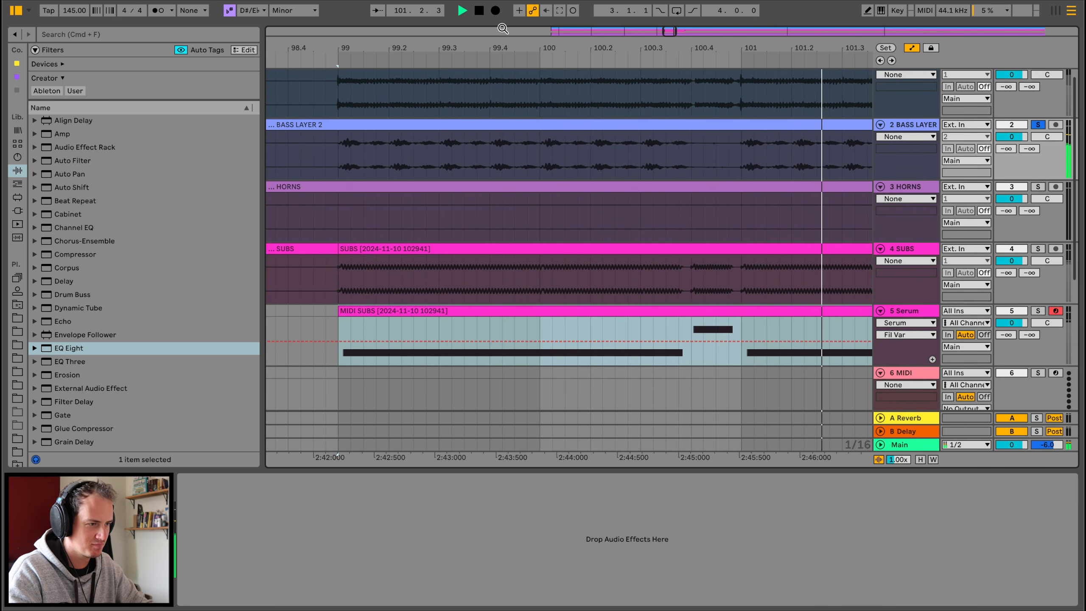
Step: Add a MIDI track below the Serum track, find Serum in the plug-in browser and load it onto the new track
left_click_drag(499, 46, 499, 0)
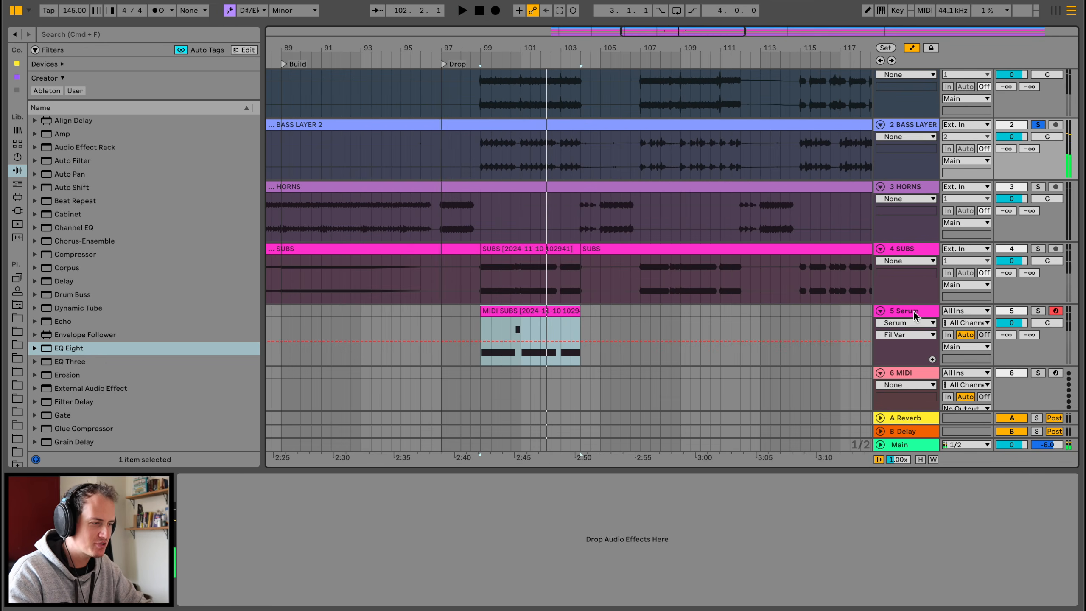
left_click(913, 311)
key("super+shift+t")
left_click(16, 211)
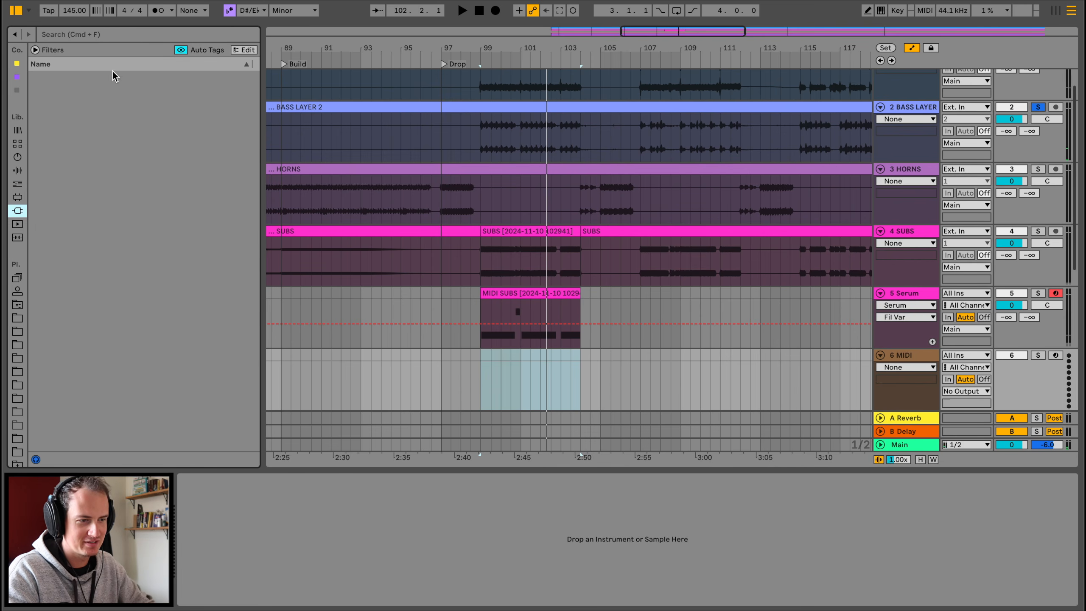
left_click(120, 33)
type("seru")
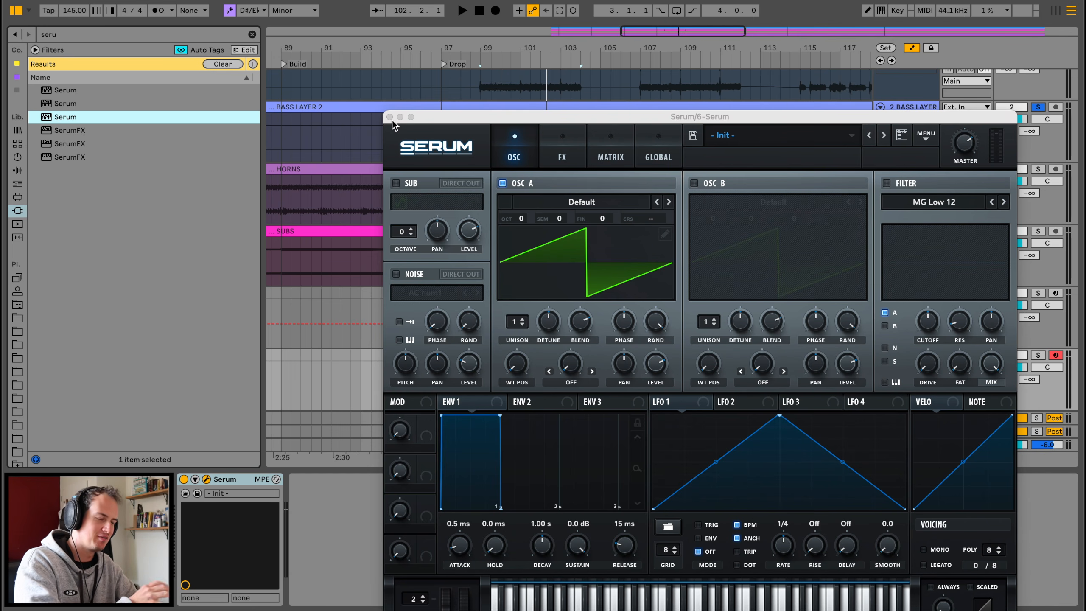
Step: Load the "LD - Moshpit" preset from Antidote Audio - Resistance Presets and switch off the sub oscillator
left_click(766, 142)
mouse_move(820, 374)
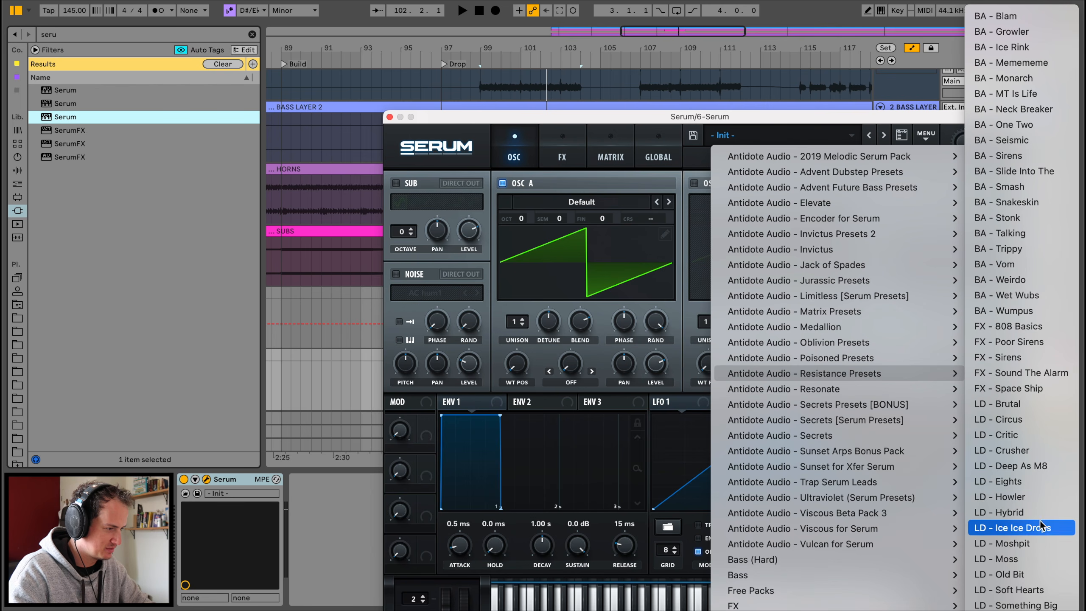
left_click(1031, 543)
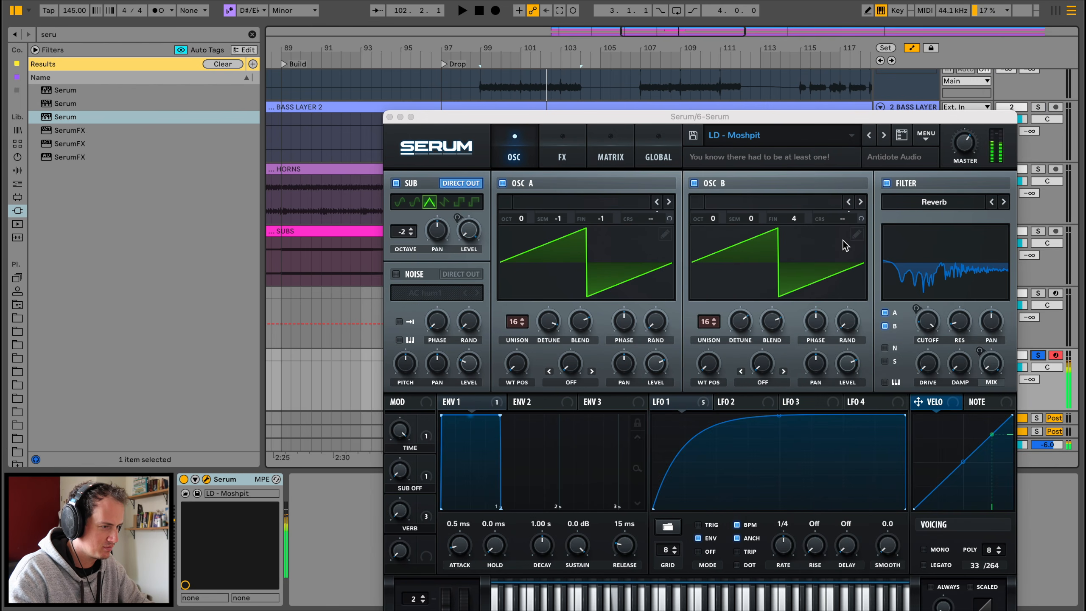
left_click(406, 183)
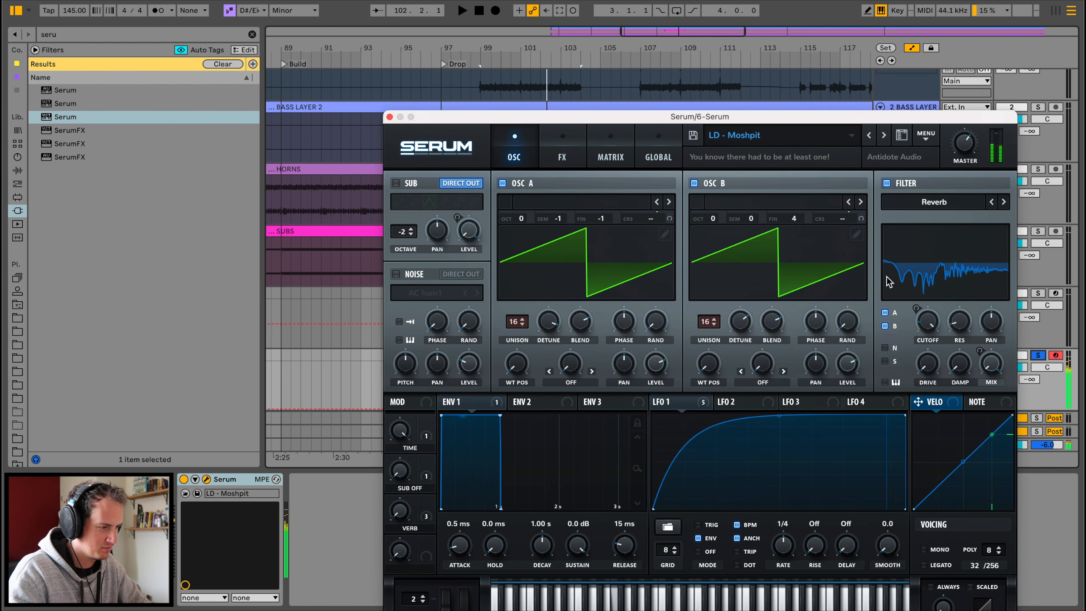
Step: Steepen LFO 1's curve, set its rate to 14.5 Hz without BPM sync, and audition it while viewing the modulation matrix
left_click_drag(775, 416, 775, 404)
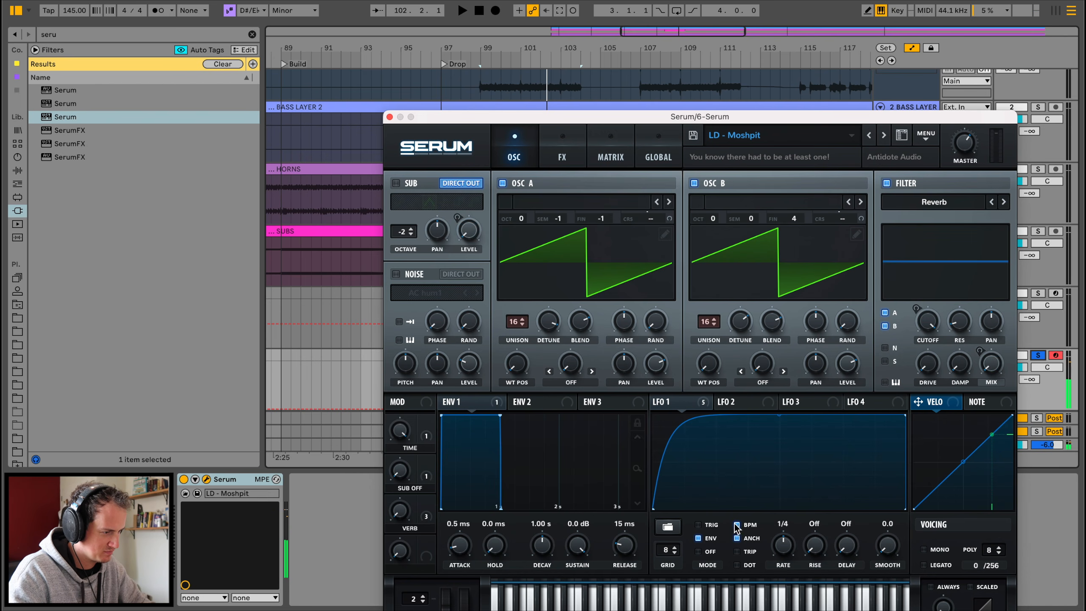
left_click_drag(784, 551, 786, 537)
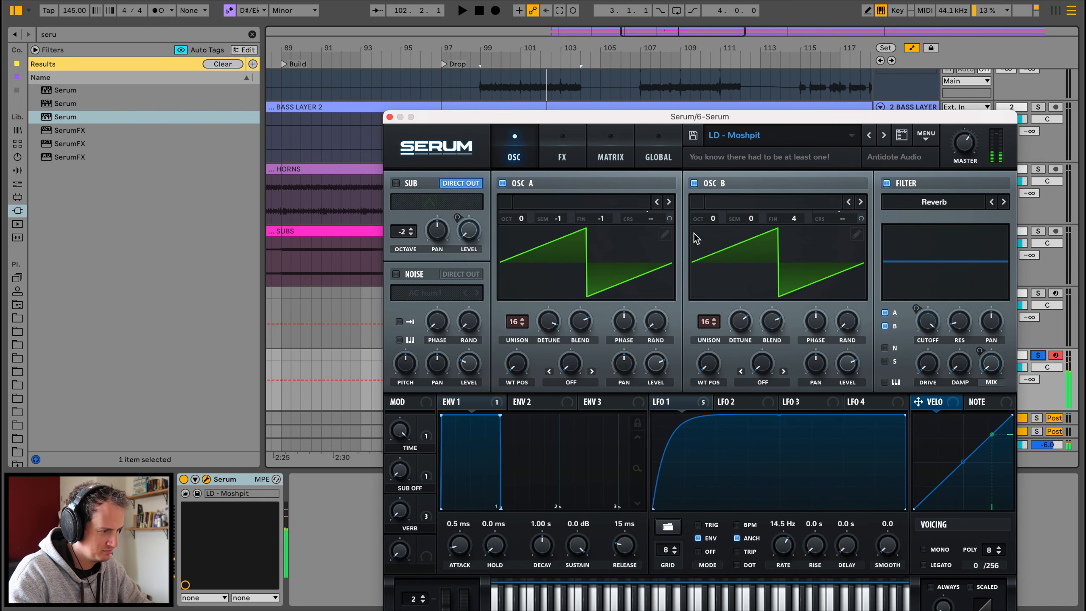
left_click(562, 156)
left_click(613, 155)
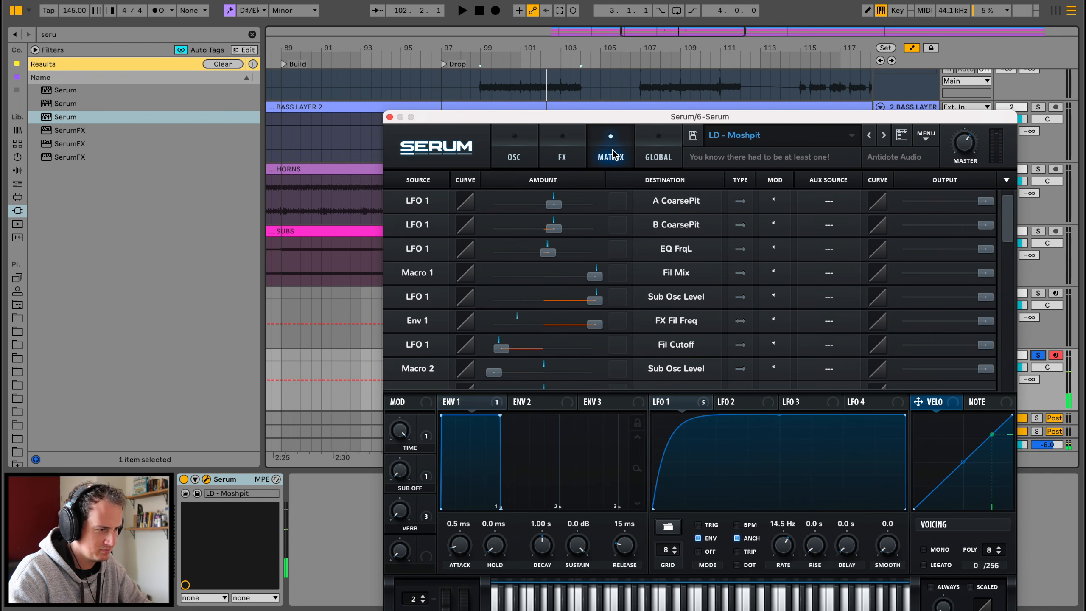
key("a")
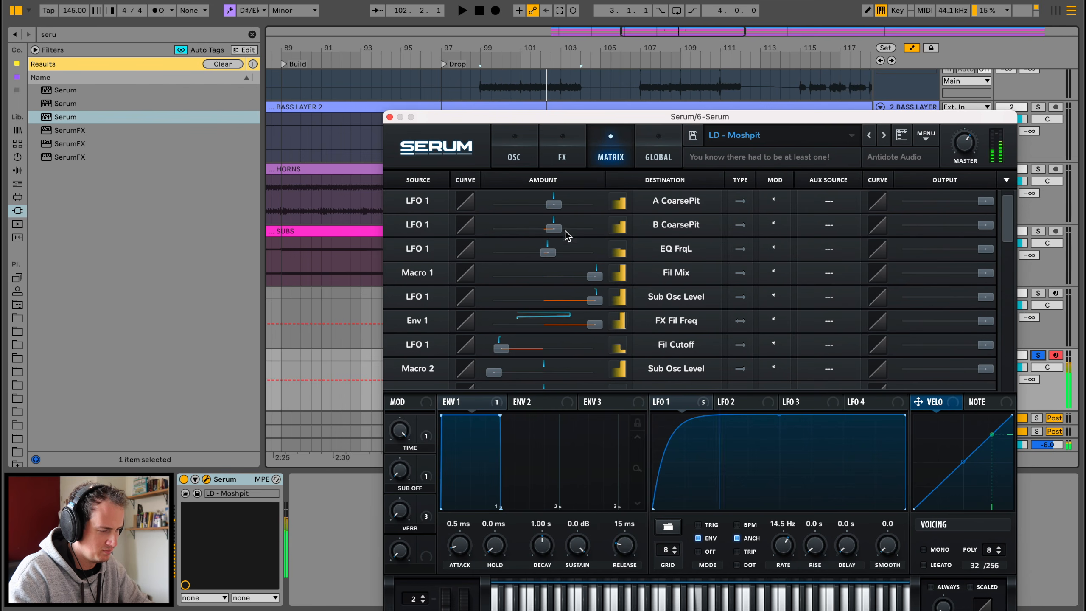
key("a")
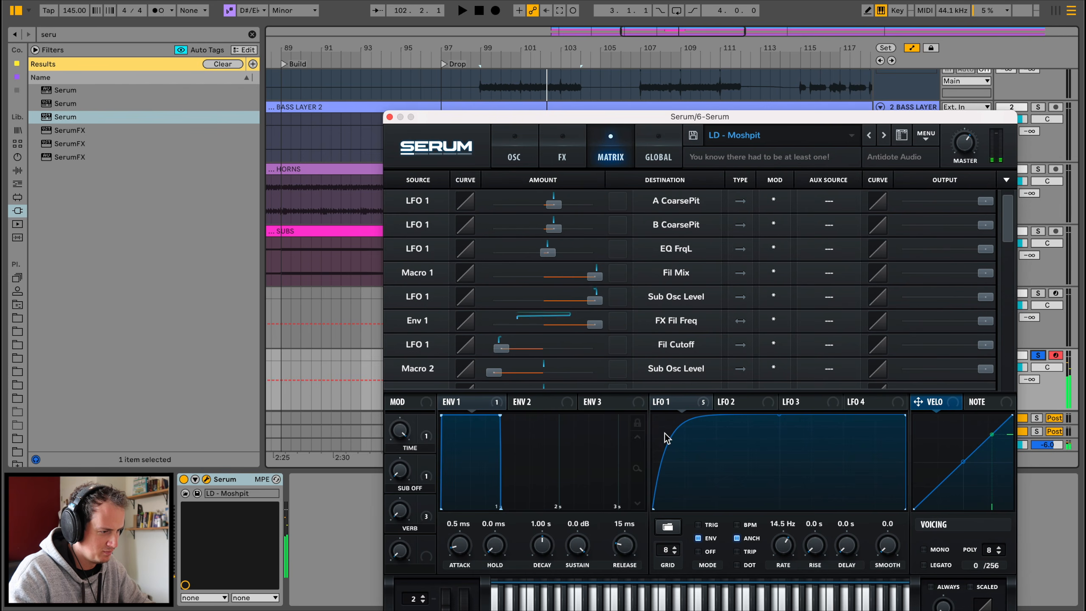
Step: Reshape LFO 1 with added points near its start so it begins close to maximum and levels out quickly, auditioning the change
double_click(665, 436)
left_click_drag(665, 437, 691, 402)
key("a")
double_click(687, 418)
key("a")
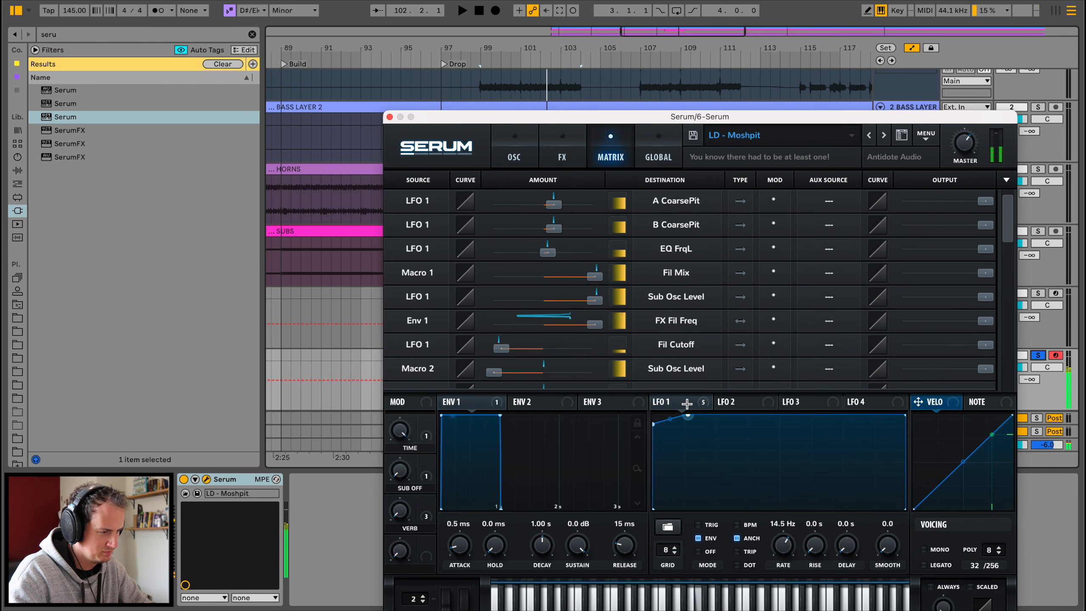
Step: Create a two-bar MIDI clip at bar 99 on the new Serum track with one short D#3 note, and lengthen the note slightly
left_click(390, 117)
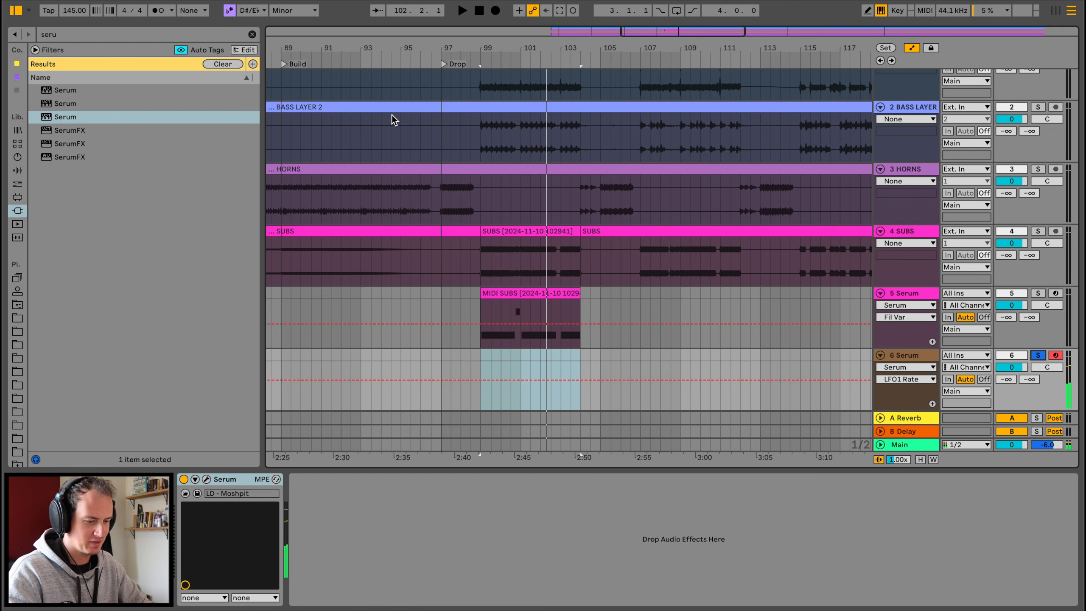
key("space")
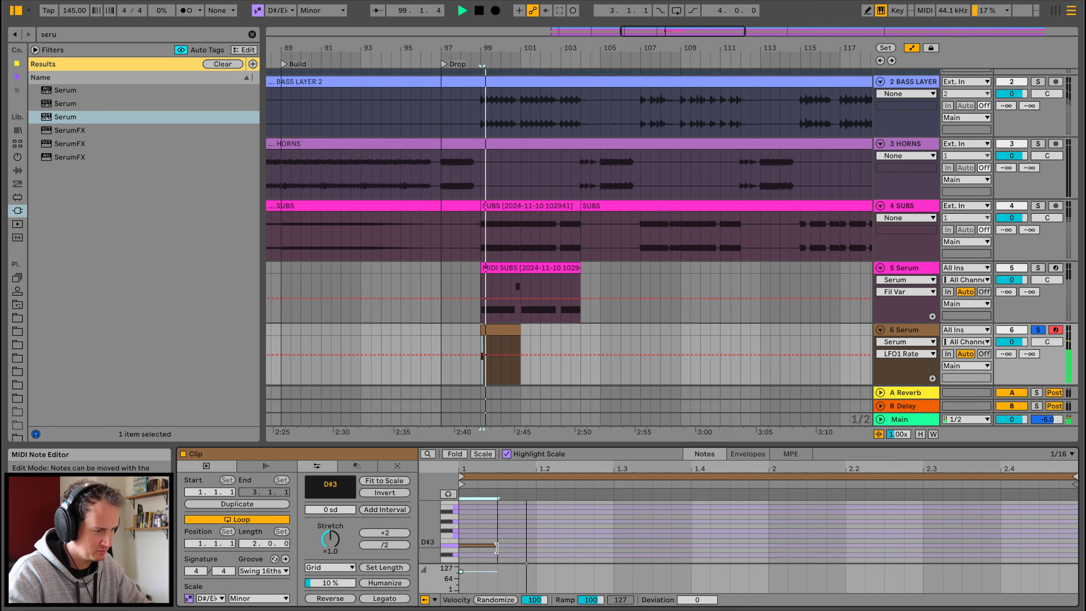
left_click_drag(497, 545, 508, 547)
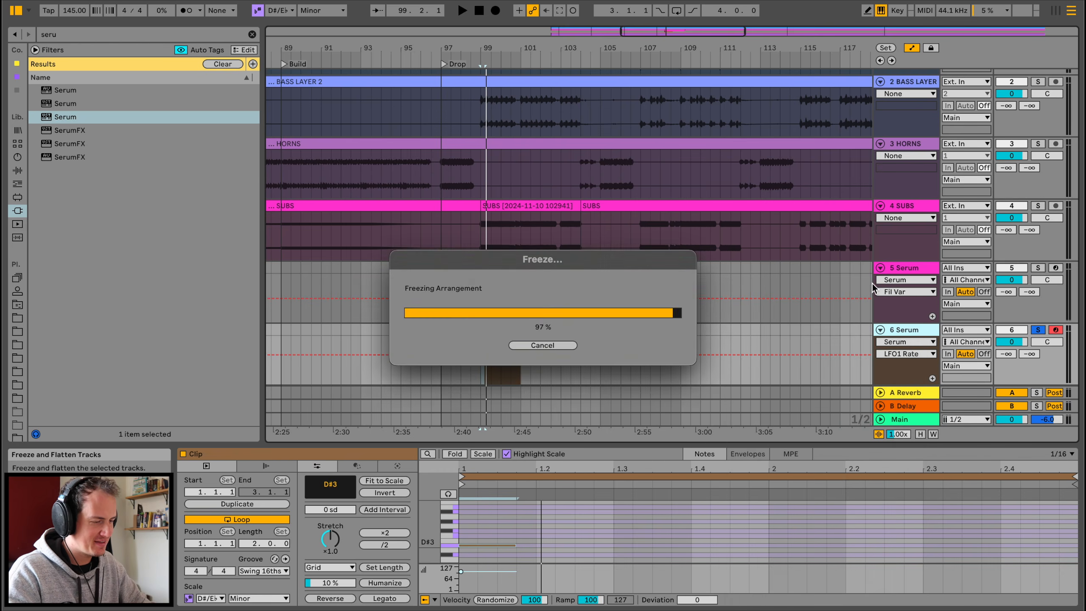
Step: Freeze and flatten the new Serum track and shorten its audio clip to end at about 99.2.3
left_click_drag(503, 55, 709, 395)
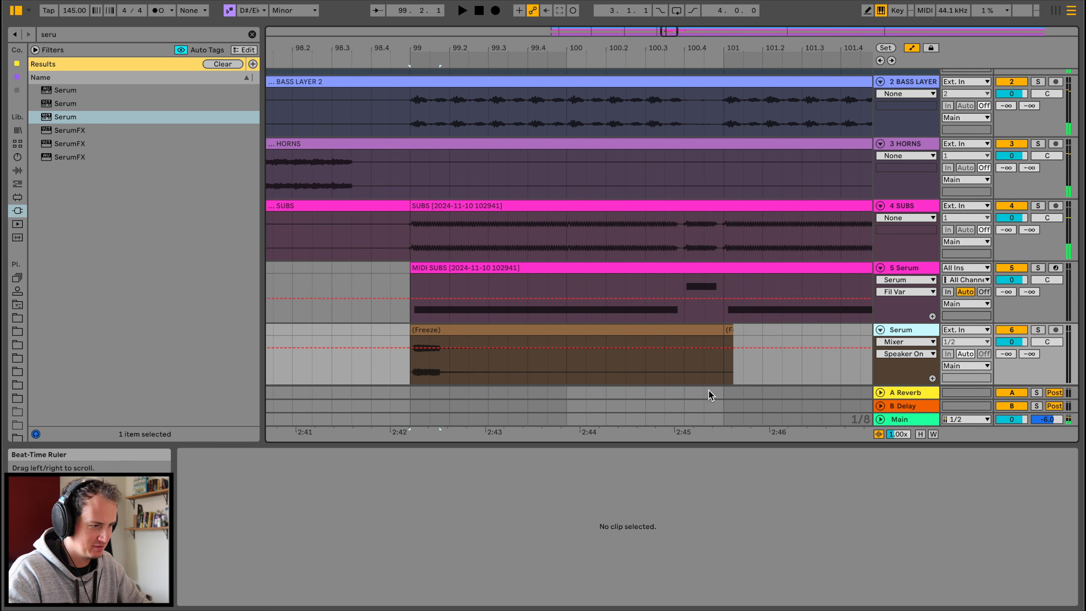
left_click(729, 328)
left_click_drag(714, 329, 469, 329)
left_click_drag(425, 51, 423, 86)
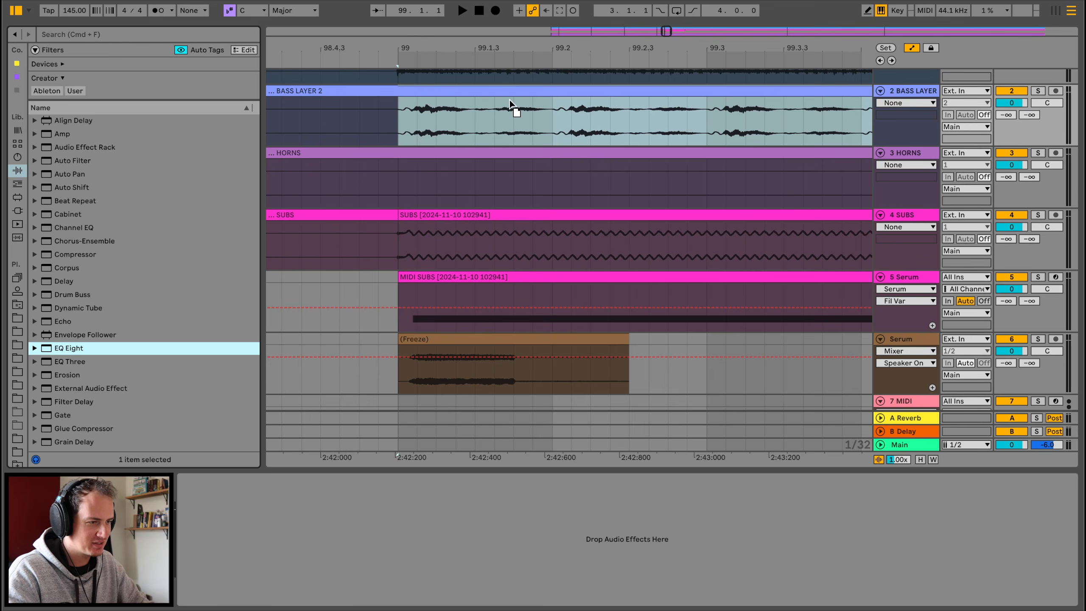
Step: Add EQ Eight to BASS LAYER 2, solo the track, and dip band 2 slightly while playing from bar 99
key("Return")
left_click_drag(397, 122, 435, 121)
key("space")
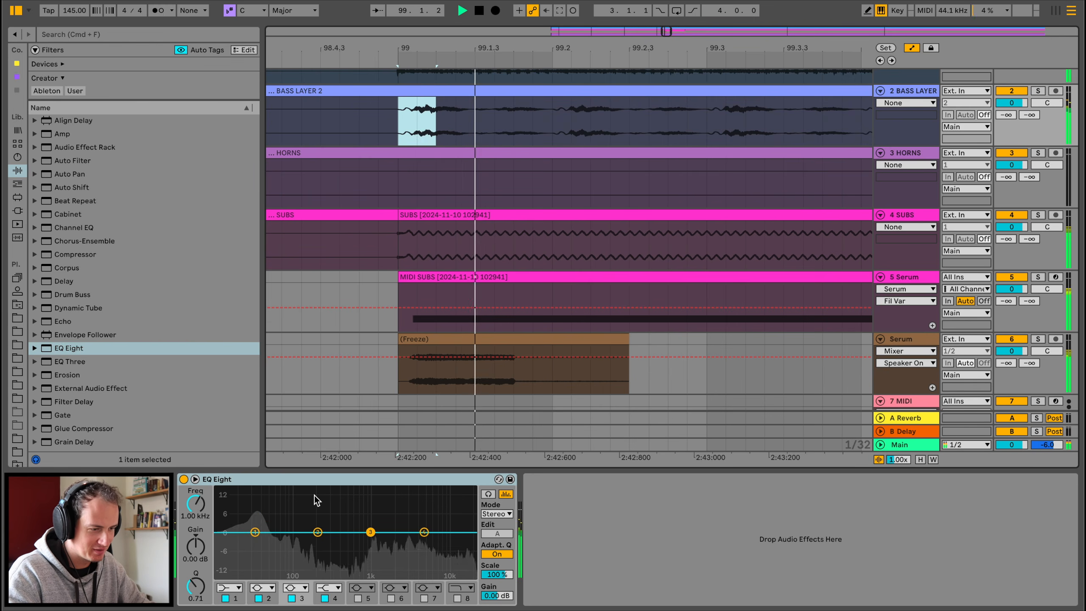
left_click(1037, 90)
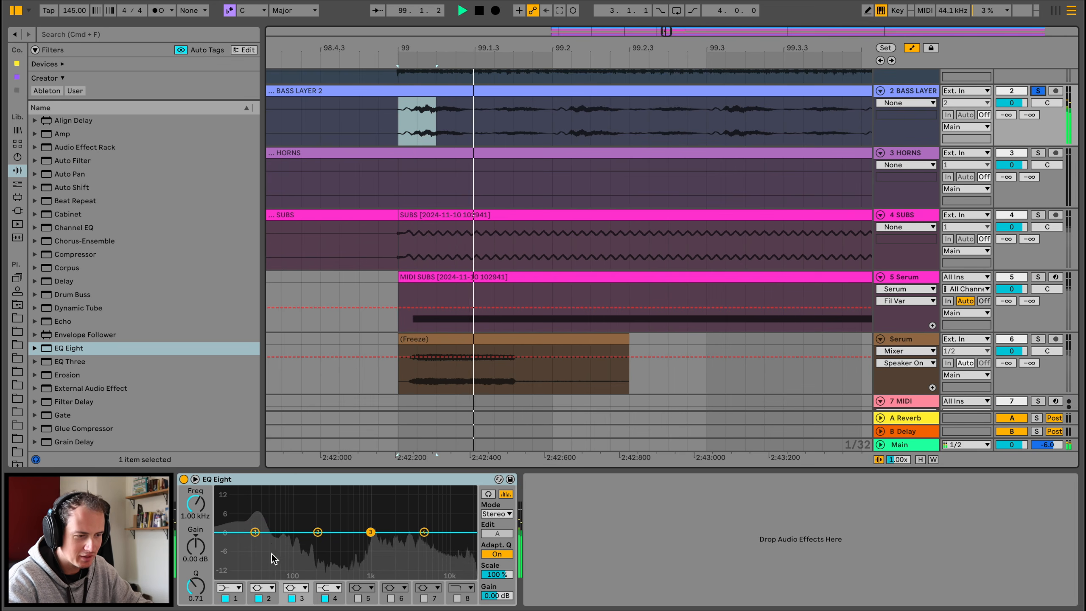
key("space")
mouse_move(318, 531)
left_mouse_down()
mouse_move(289, 567)
mouse_move(324, 538)
left_mouse_up()
key("space")
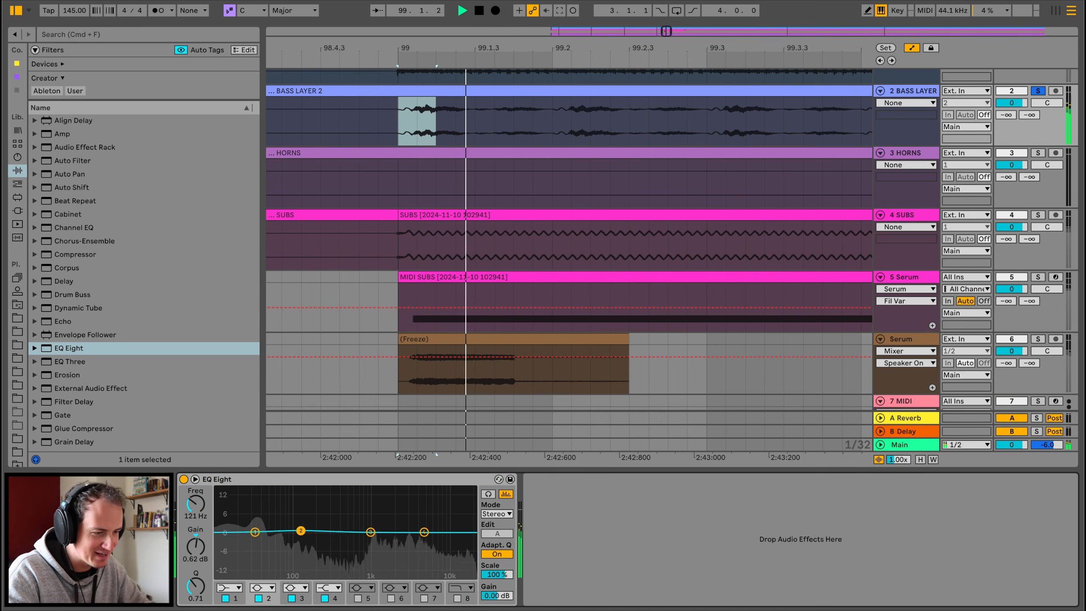
Step: Change EQ Eight's band 1 to a low-cut filter at 367 Hz with a Q of 0.45, checking it in playback
left_click(230, 587)
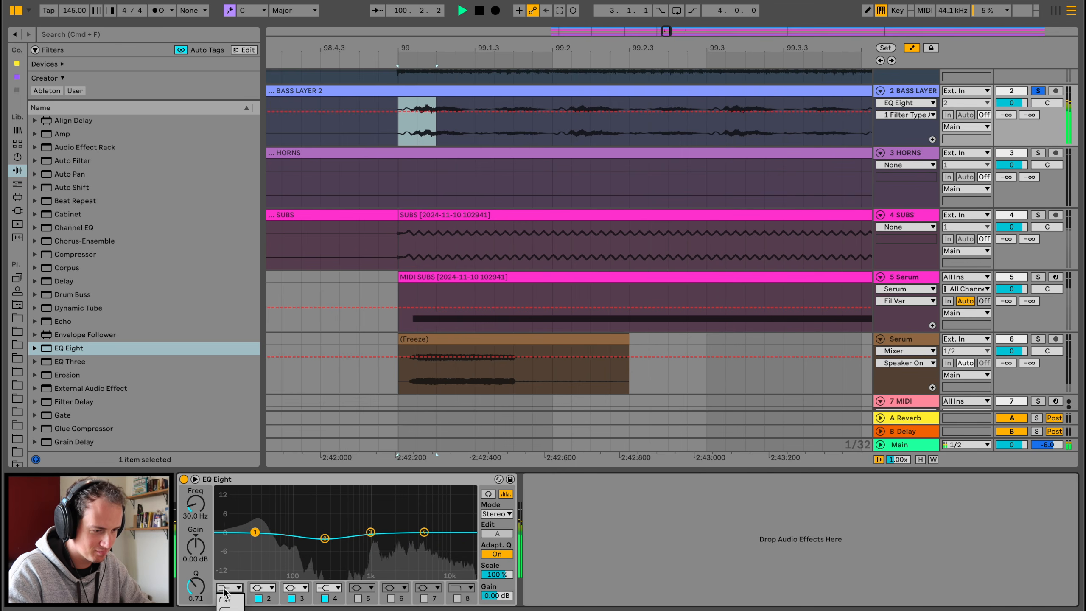
left_click(229, 599)
key("space")
left_click_drag(254, 544, 272, 542)
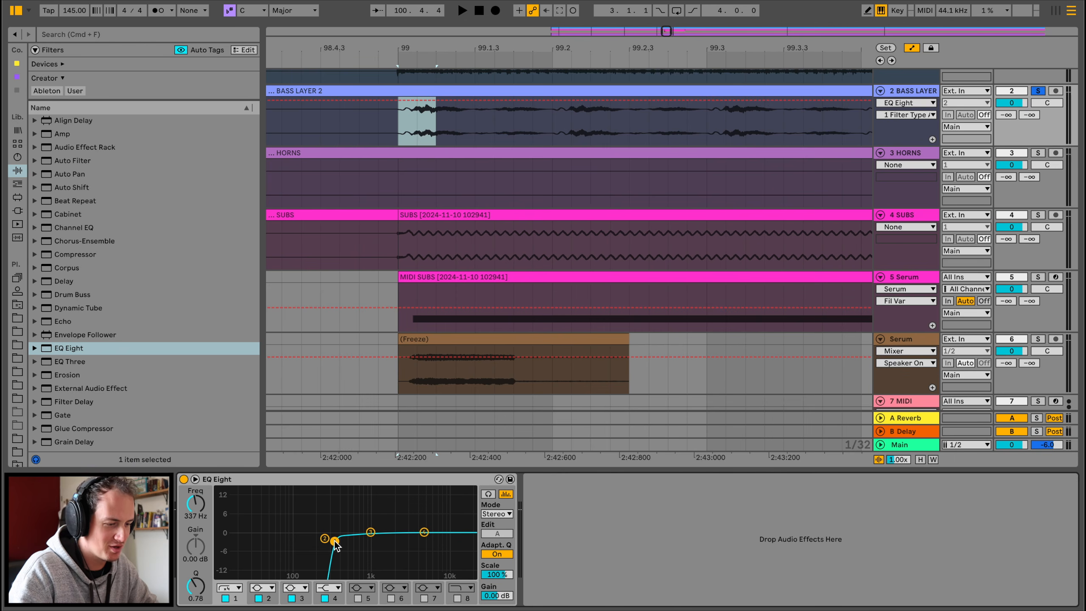
key("space")
mouse_move(335, 545)
left_mouse_down()
mouse_move(329, 519)
mouse_move(219, 526)
mouse_move(351, 538)
mouse_move(254, 546)
mouse_move(275, 537)
mouse_move(286, 549)
mouse_move(248, 532)
mouse_move(291, 522)
mouse_move(321, 534)
left_mouse_up()
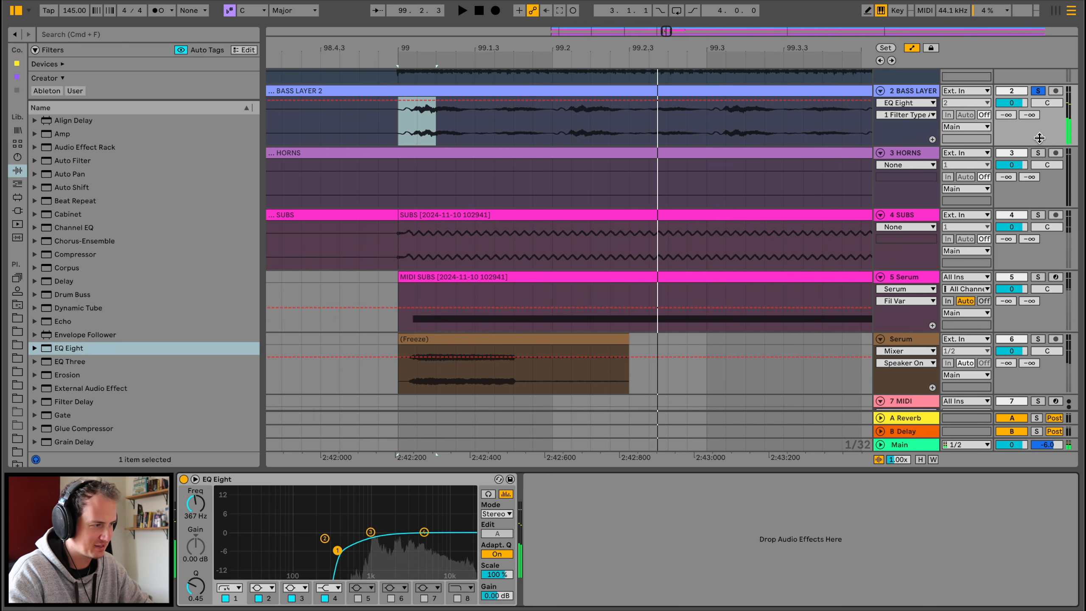
Step: Unsolo BASS LAYER 2, mute both Serum tracks, and compare playback with EQ Eight on and off, leaving EQ Eight off
left_click(1038, 91)
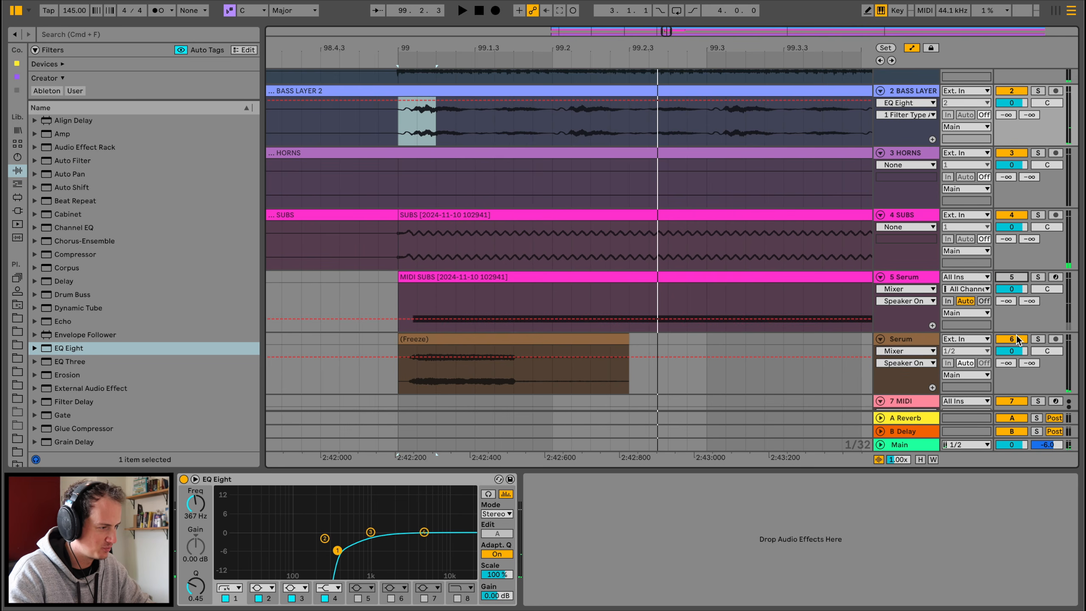
key("space")
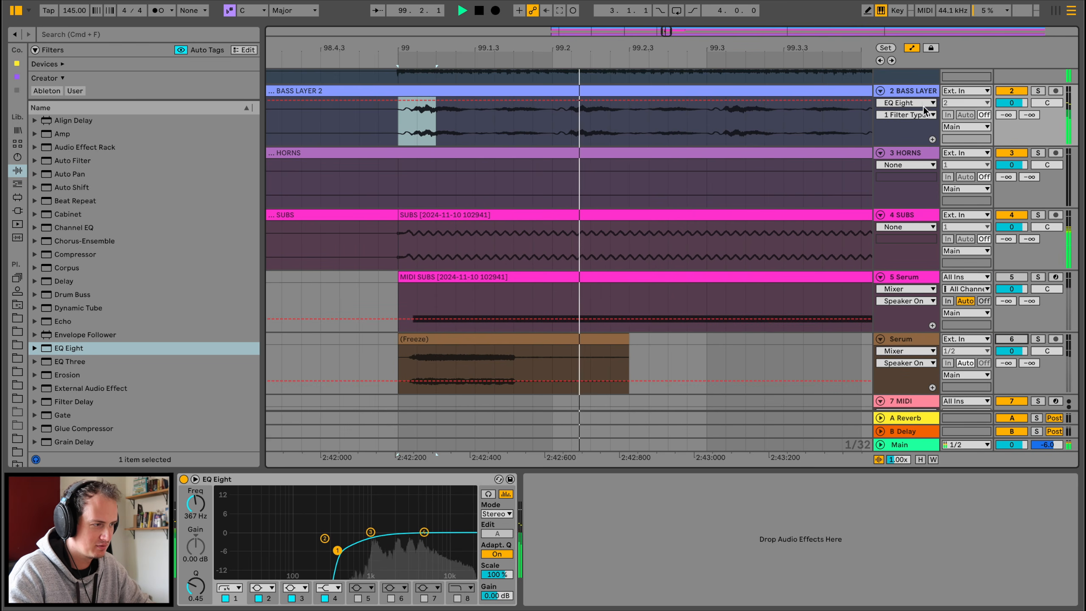
left_click(184, 478)
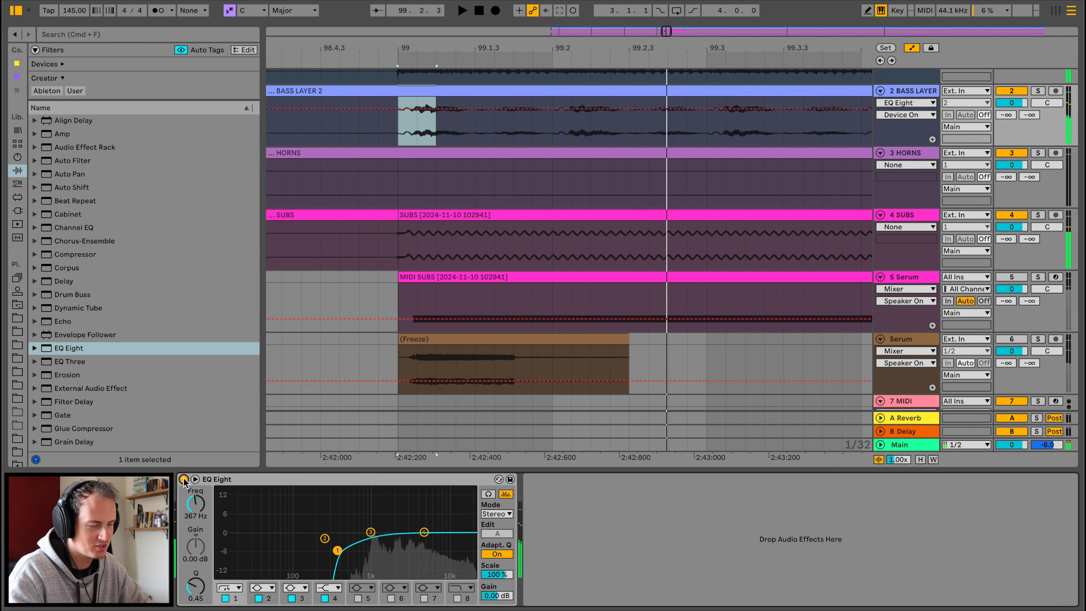
left_click(183, 479)
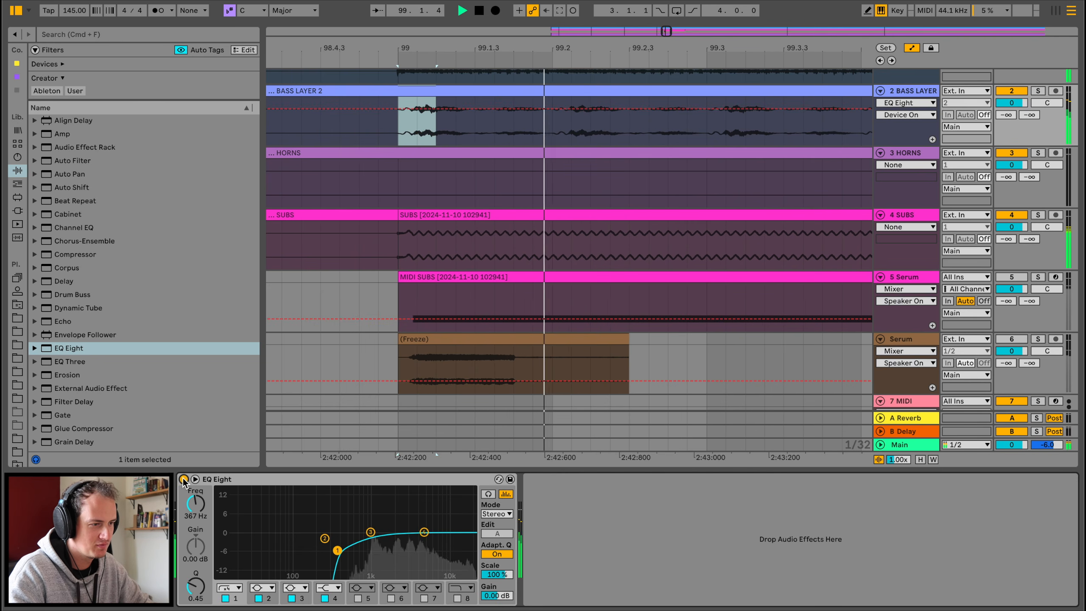
left_click(183, 479)
key("space")
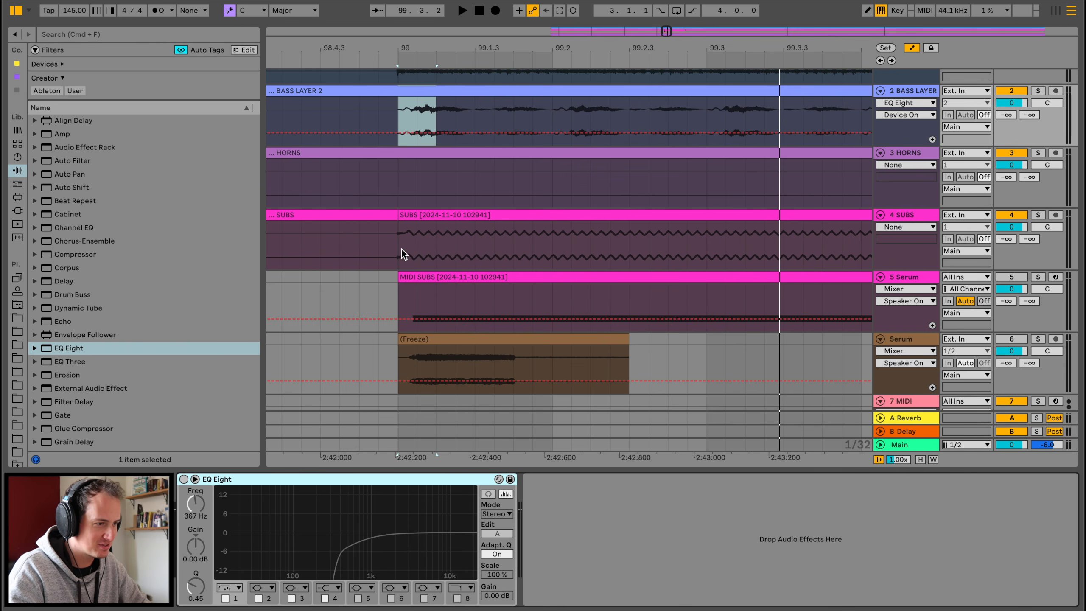
Step: Examine the BASS LAYER 2, SUBS and flattened Serum waveforms up close at the start of bar 99
left_click(400, 224)
left_click_drag(408, 49, 408, 115)
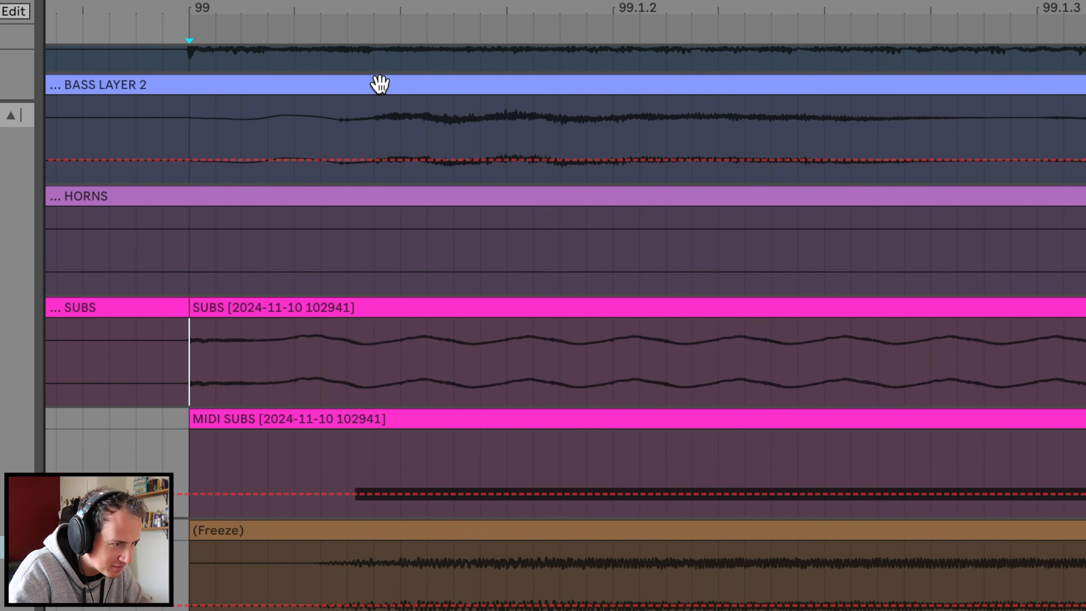
left_click_drag(413, 5, 413, 0)
scroll(462, 245, "right", 1)
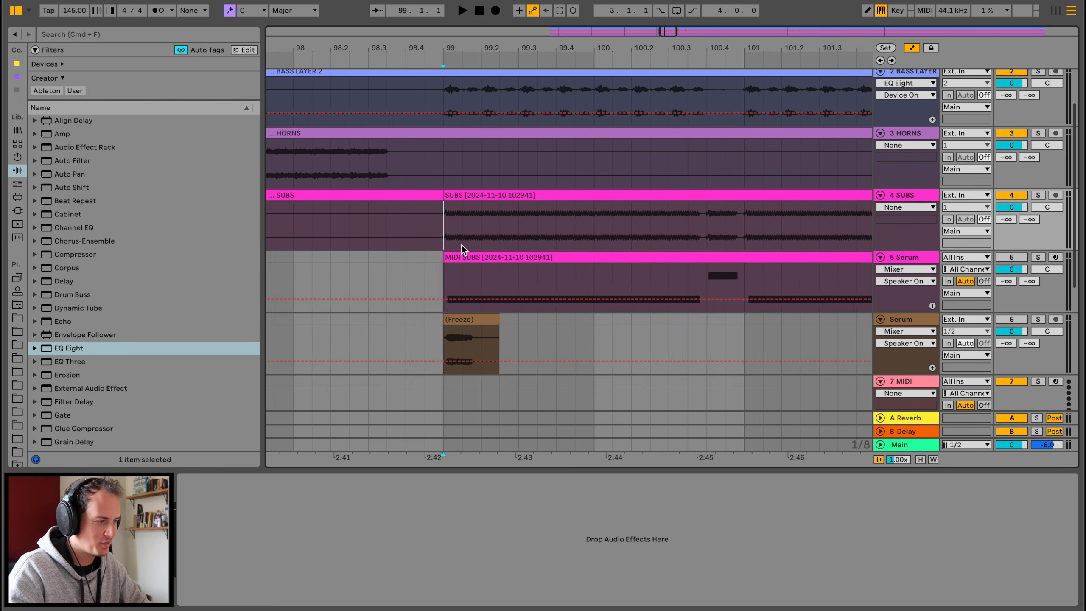
Step: Play the Serum sub track soloed from bar 99, and do the same with the flattened Serum track
left_click(1041, 256)
key("space")
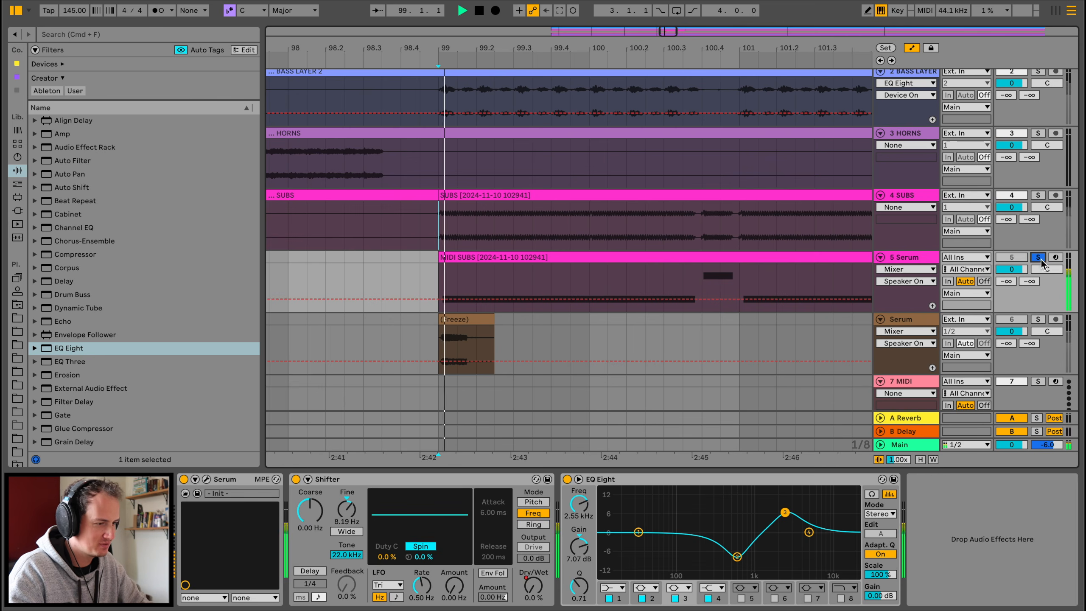
key("space")
left_click(1040, 318)
key("space")
key("space")
Step: Shift the flattened Serum clip slightly earlier, trim its start to bar 99, and add a short fade-in
scroll(456, 317, "up", 5)
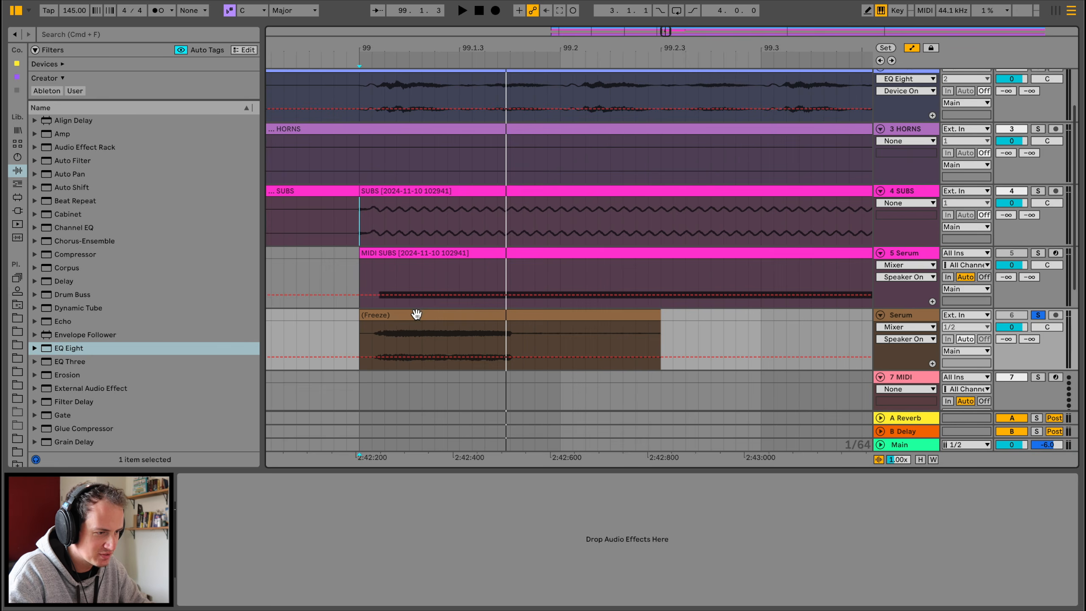
left_click(423, 315)
left_click_drag(425, 315, 419, 315)
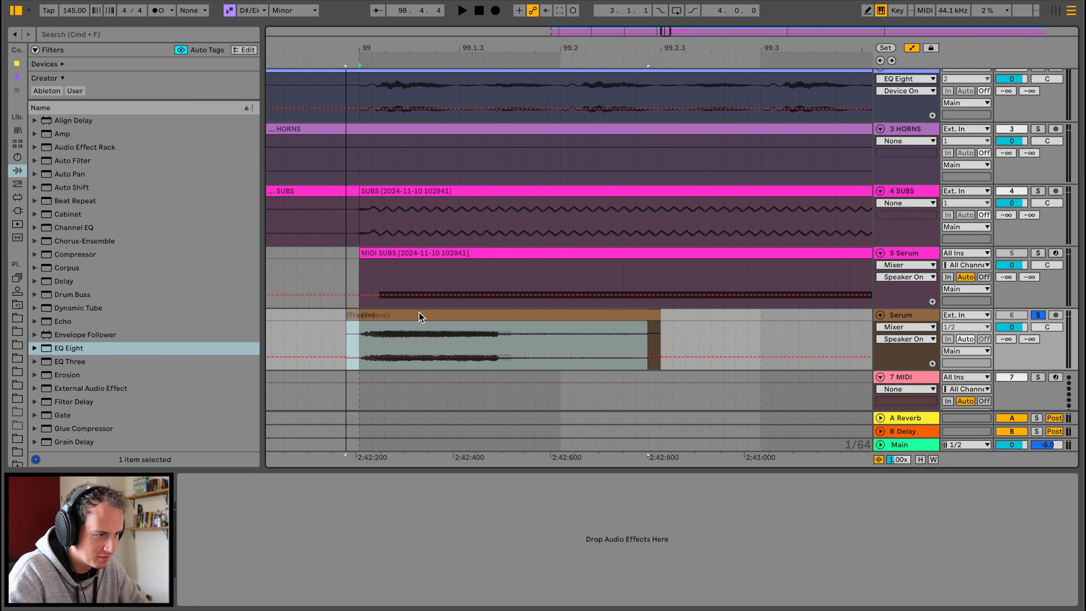
key("a")
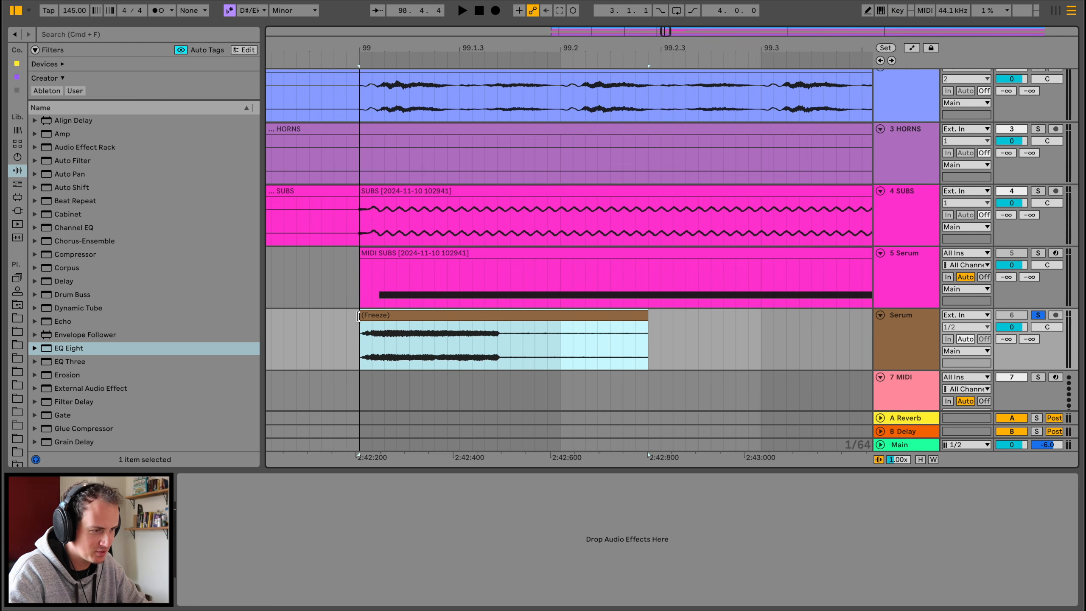
left_click_drag(362, 323, 385, 324)
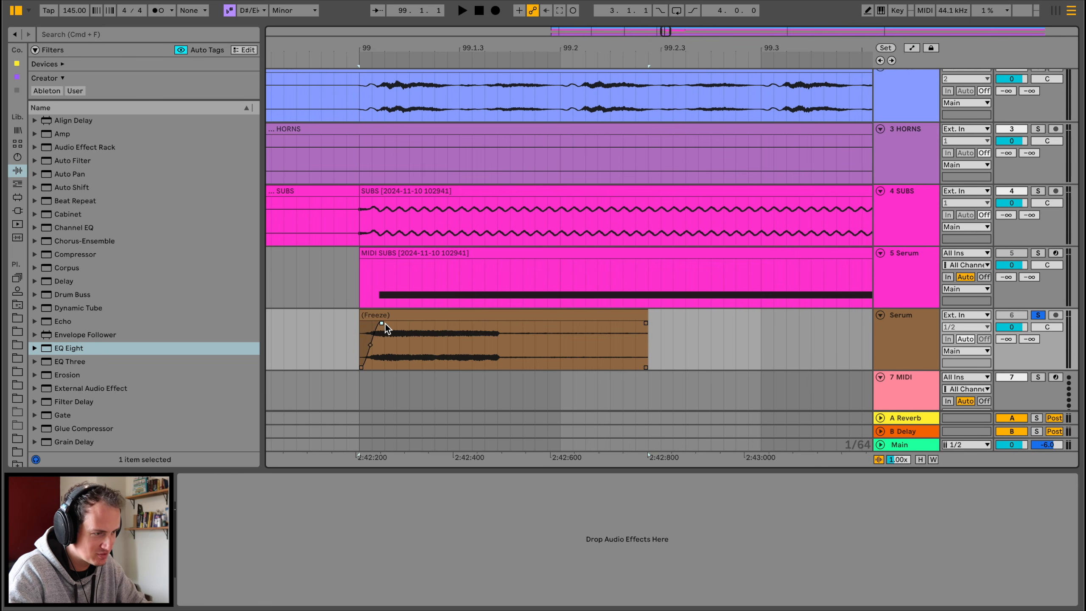
Step: Shorten the flattened Serum clip with a fade-out, and add a Delay synced to 2 sixteenths with its filter at 1.18 kHz, width 3.30
left_click_drag(637, 312, 445, 345)
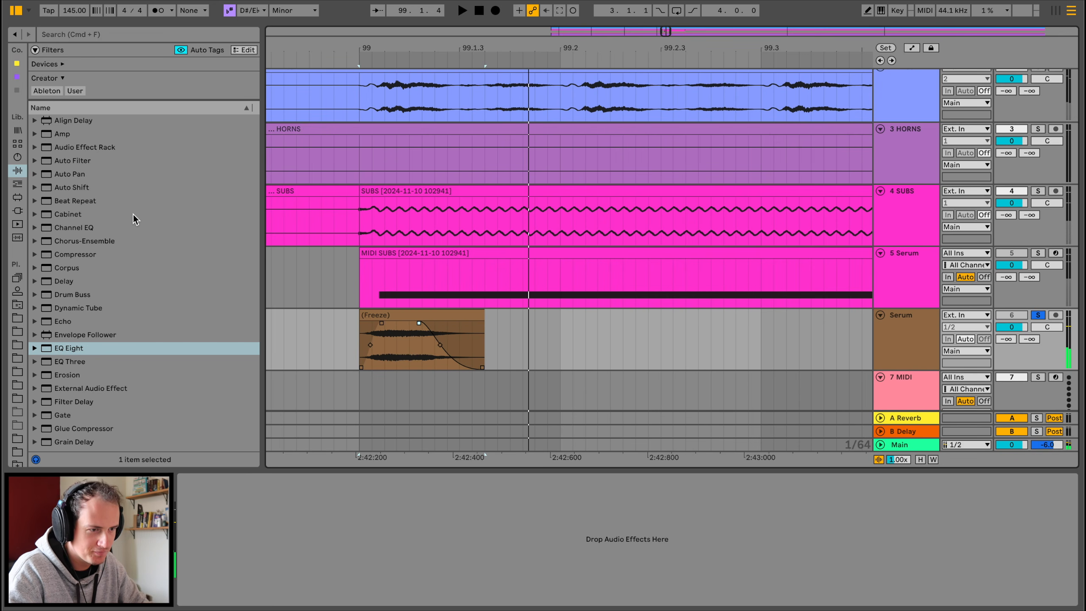
left_click_drag(60, 282, 448, 320)
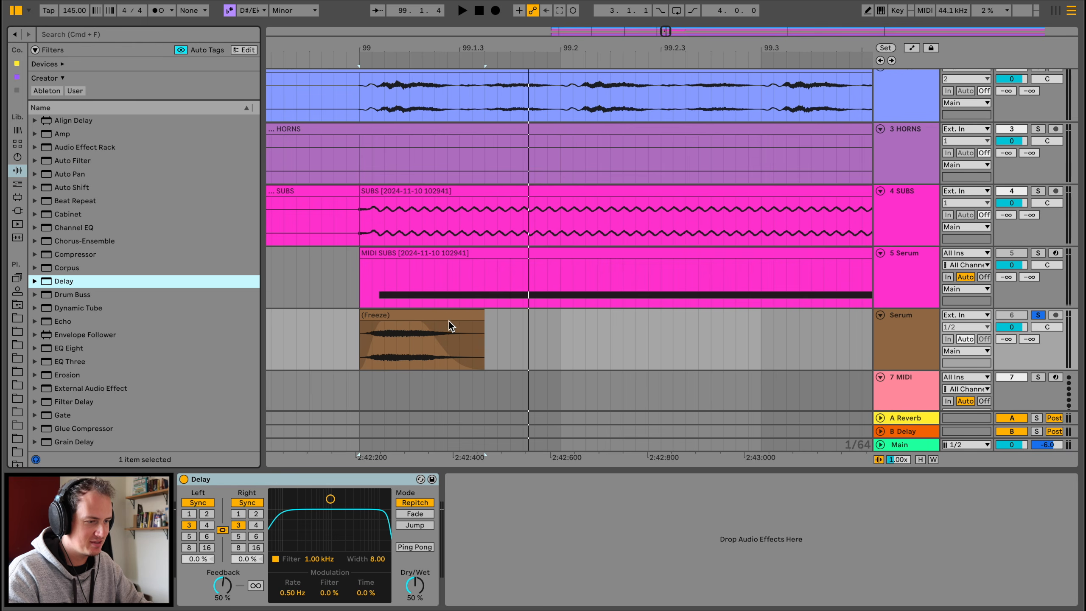
left_click(407, 366)
key("space")
left_click(256, 513)
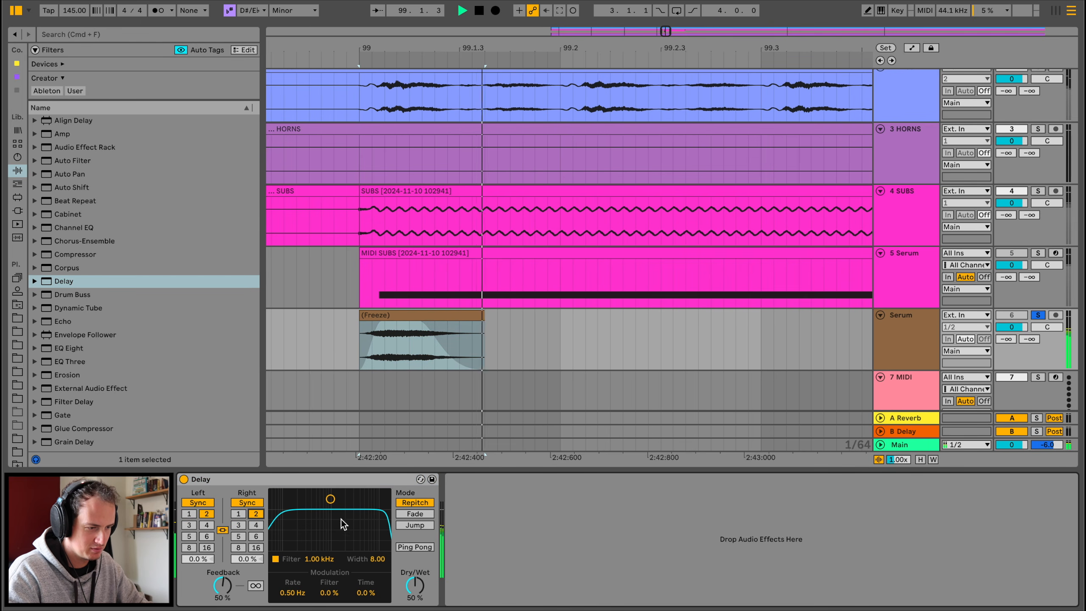
left_click_drag(341, 519, 334, 528)
key("space")
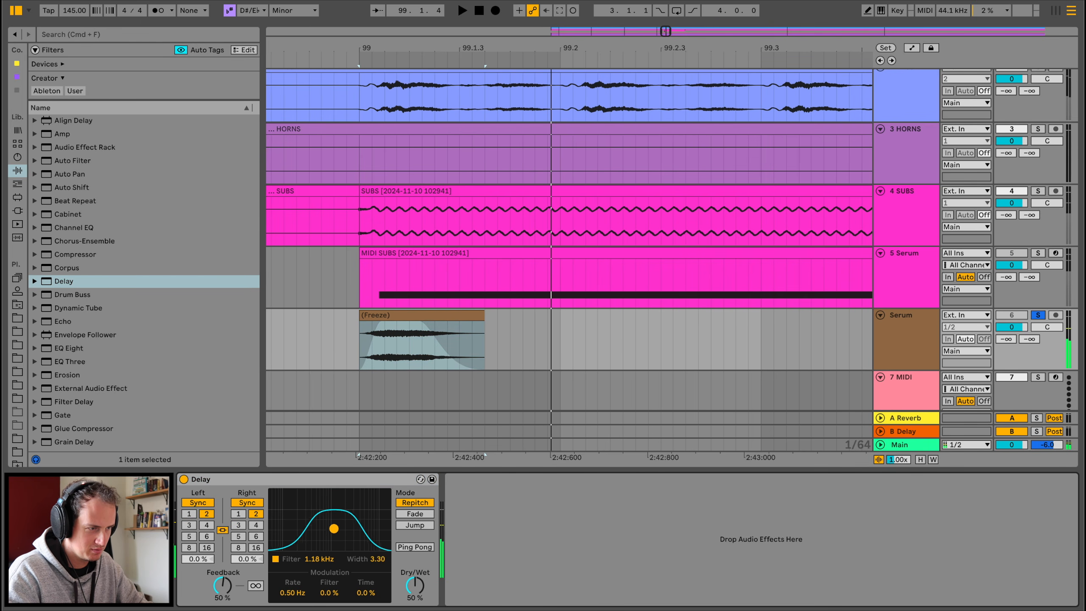
Step: Solo BASS LAYER 2 and listen to its opening hits from bar 99
scroll(1029, 113, "up", 2)
left_click(1038, 100)
key("space")
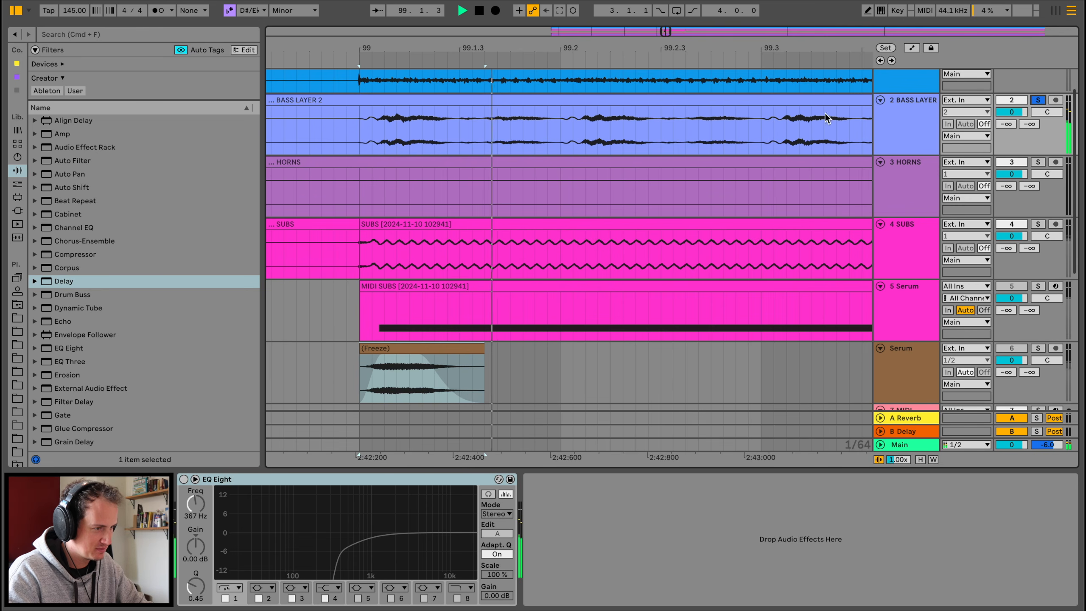
key("space")
key("space")
key("space")
scroll(492, 119, "down", 8)
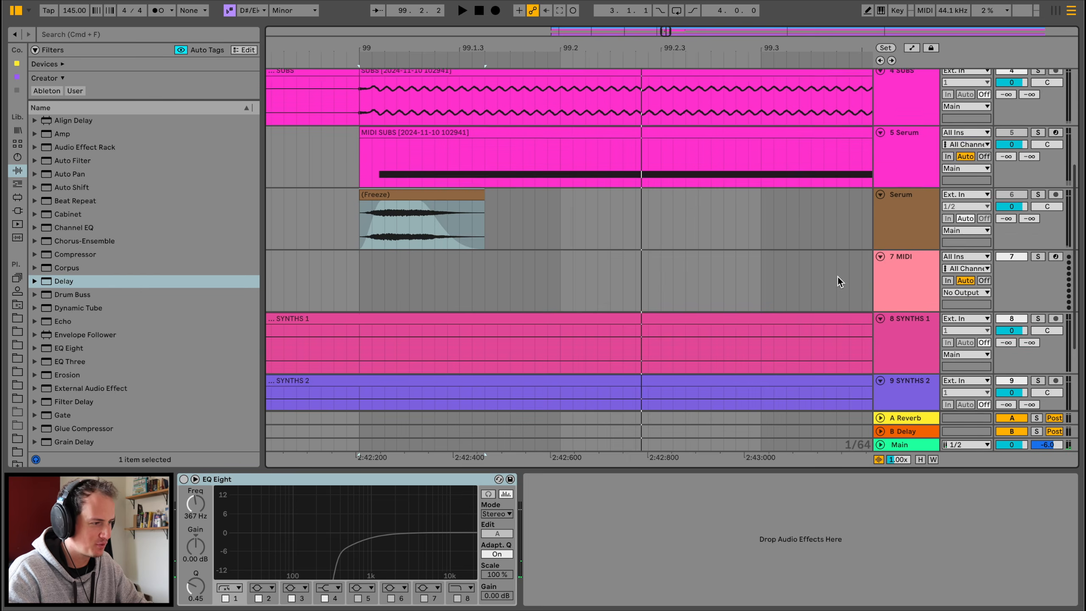
Step: Solo the flattened Serum track and set its Delay to filter 1.89 kHz, width 7.32, feedback 2.3 % and dry/wet 21 %
scroll(837, 276, "up", 2)
left_click(1038, 231)
key("space")
key("space")
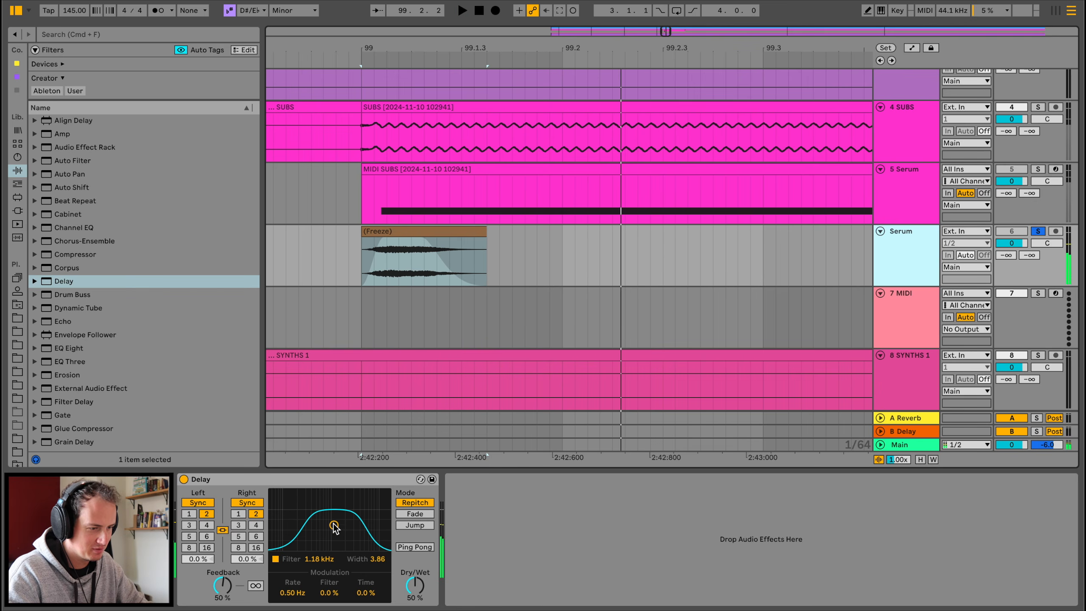
left_click_drag(334, 524, 334, 493)
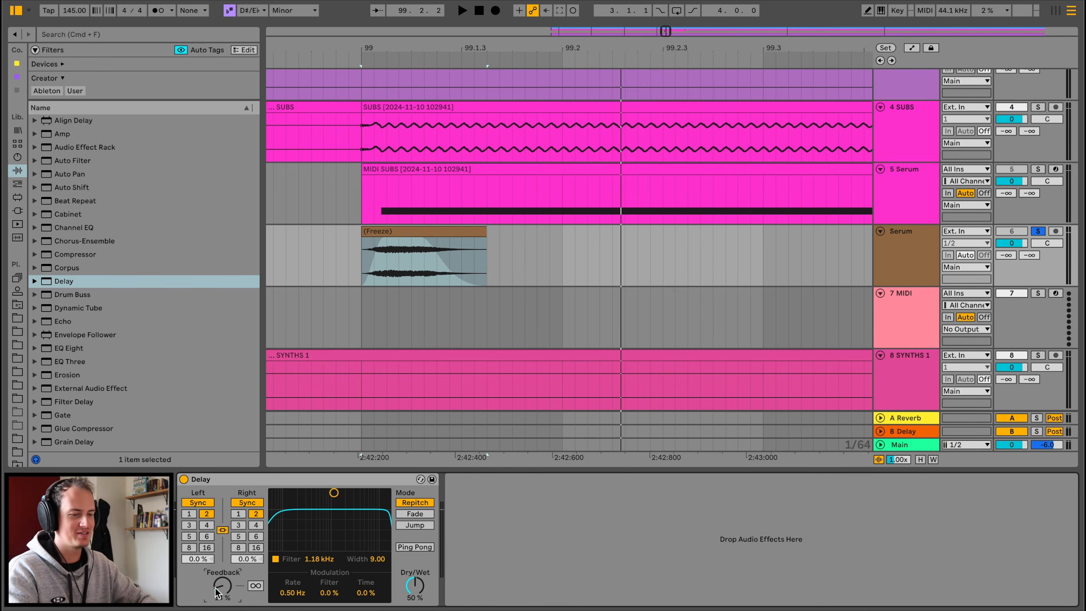
key("space")
key("space")
key("space")
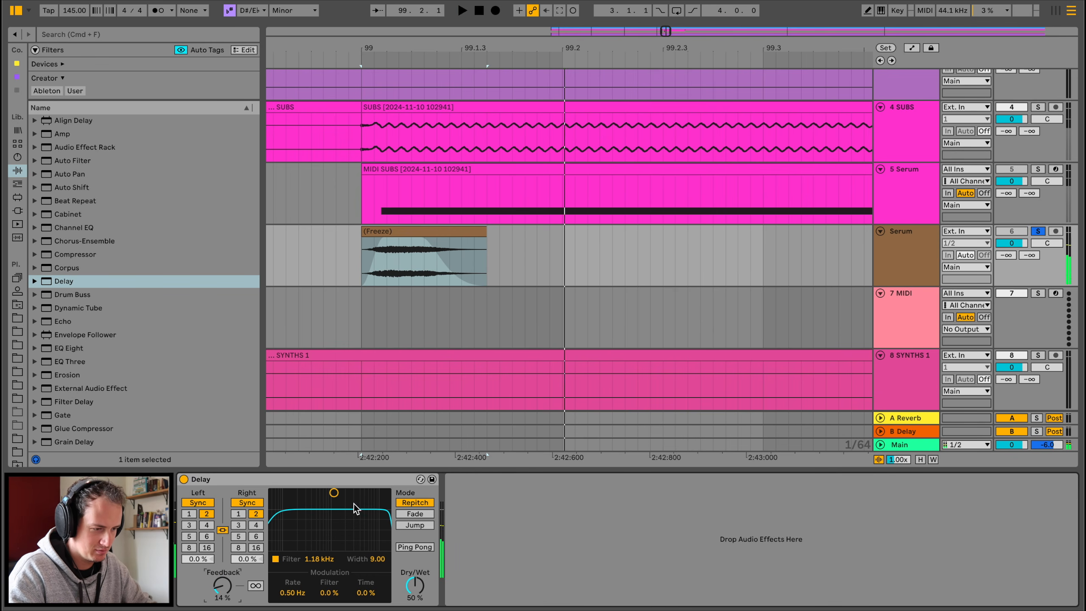
key("space")
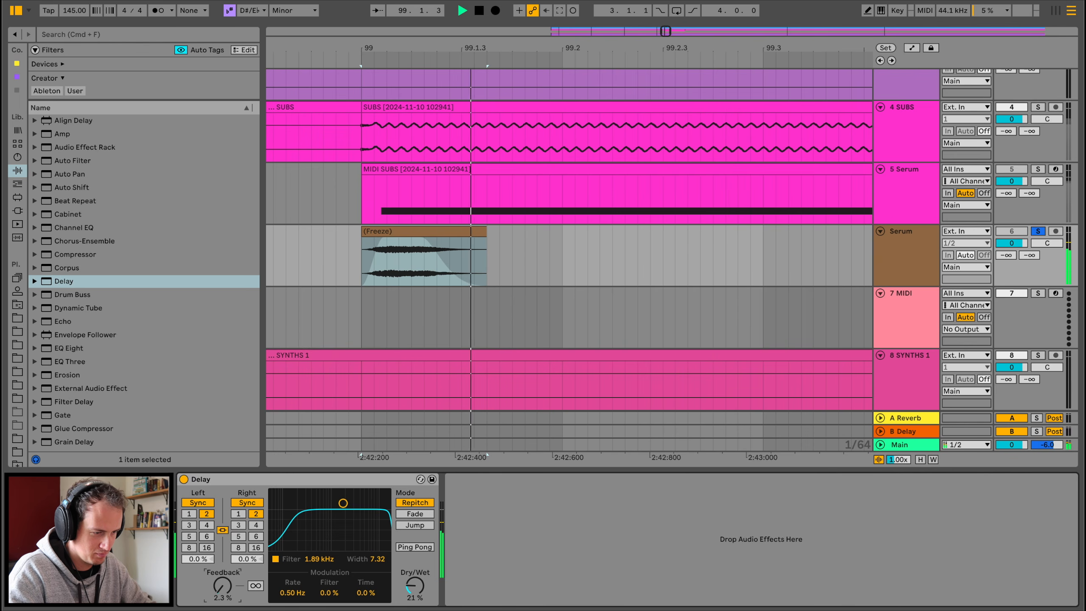
Step: Duplicate the one-beat flattened Serum clip from bar 99 into seven hits, repeating the pattern at bars 101 and 103
left_click_drag(565, 236, 361, 238)
key("super+d")
key("super+d")
key("super+d")
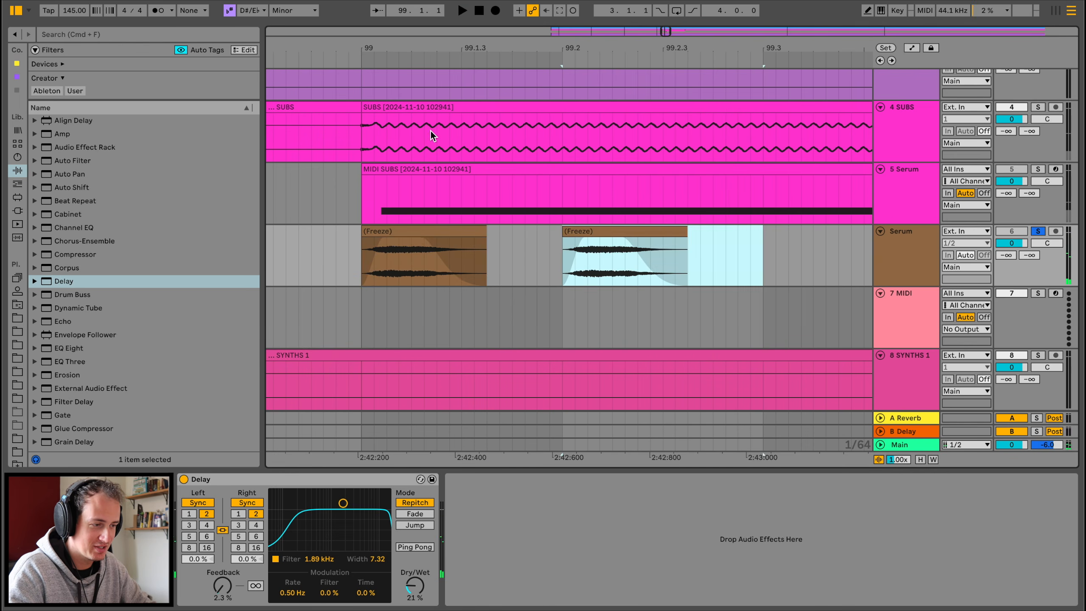
left_click_drag(546, 51, 546, 48)
scroll(523, 169, "up", 3)
Step: Play the duplicated Serum hits and compare them with BASS LAYER 2 soloed
key("space")
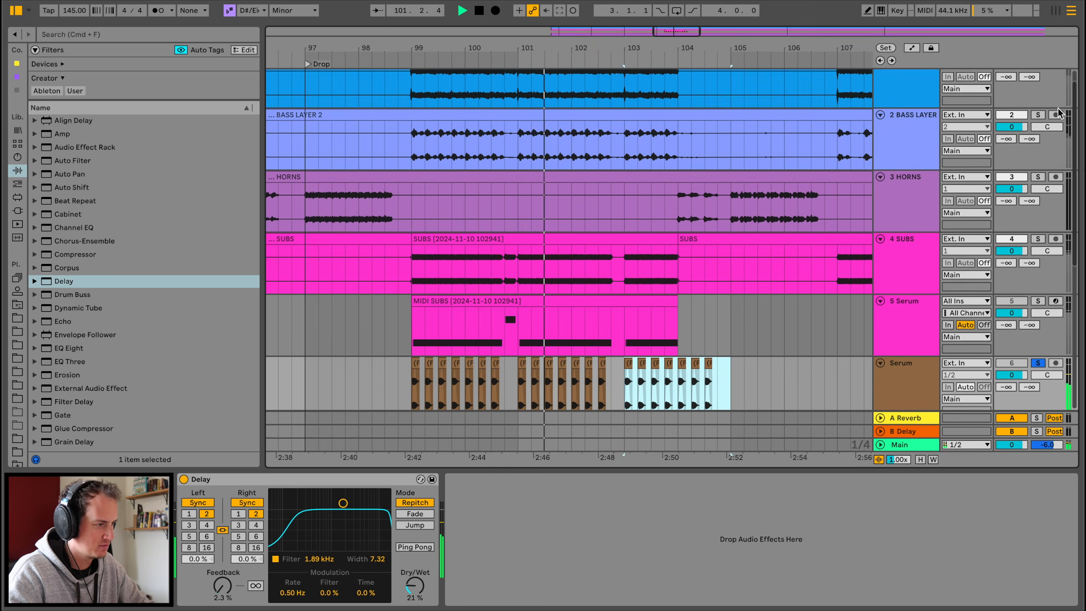
left_click(1037, 115)
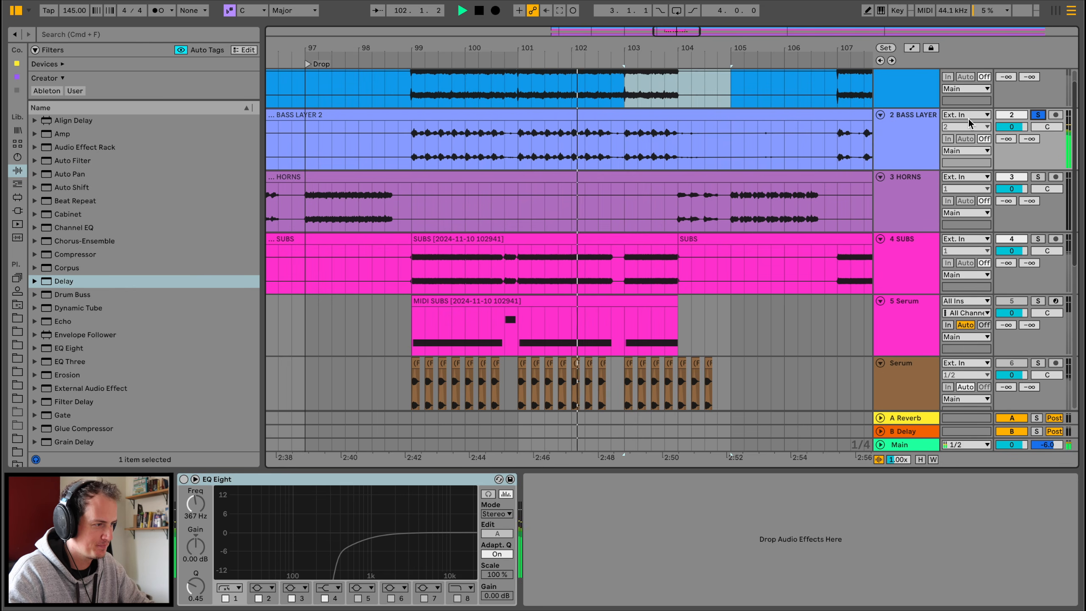
left_click(902, 128)
scroll(376, 303, "down", 3)
key("space")
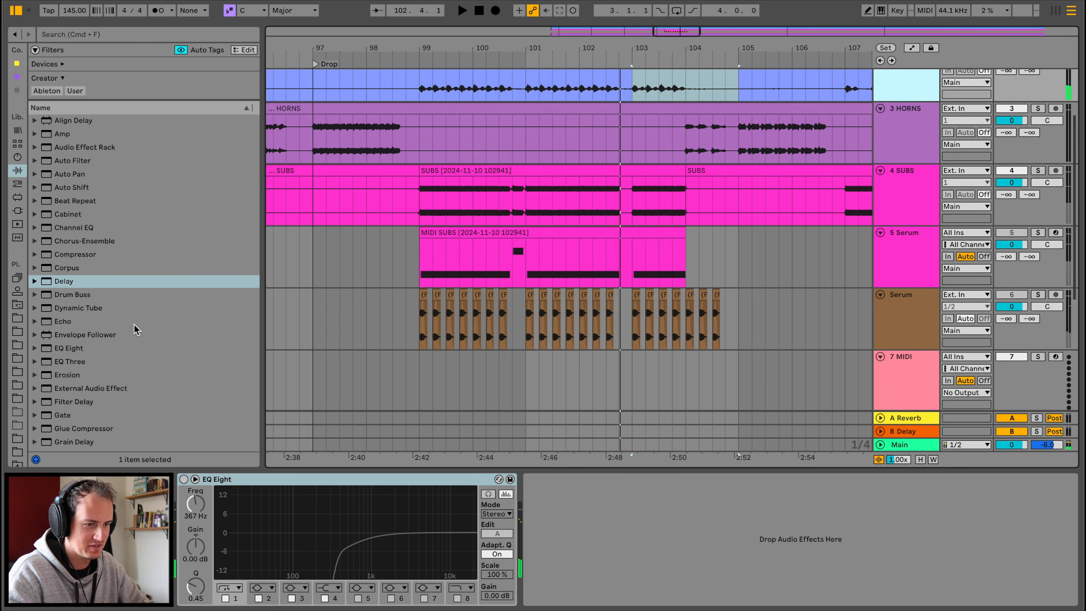
Step: Add an EQ Eight after the Delay on the flattened Serum track and set band 1 to a low cut
left_click_drag(76, 351, 473, 328)
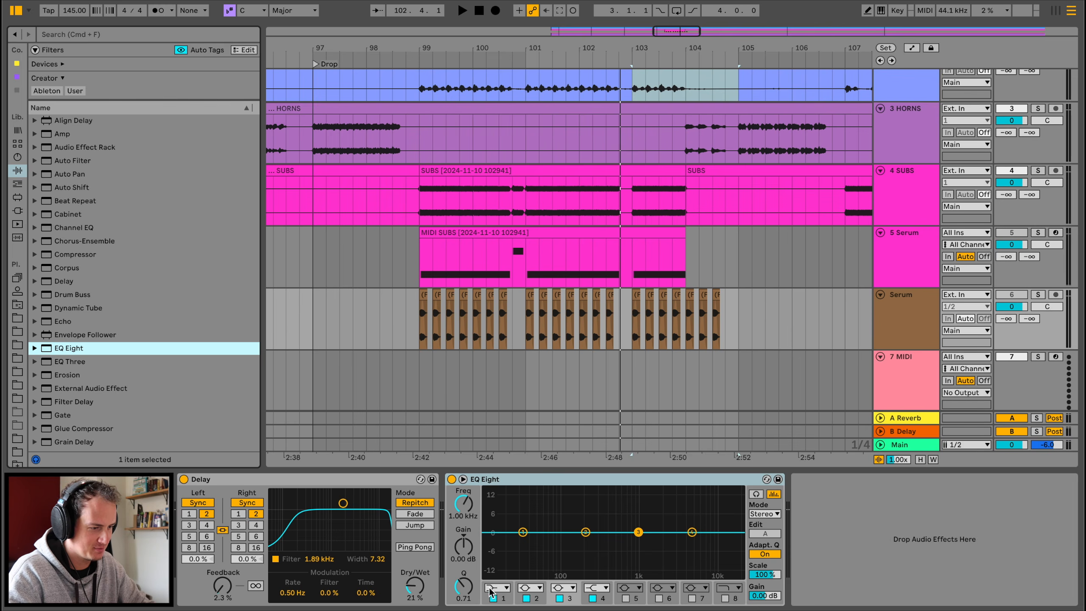
left_click(491, 589)
key("space")
key("space")
key("space")
Step: Solo the flattened Serum track, raise the EQ's low-cut frequency, and cut band 3 by 9.79 dB at 791 Hz while listening
left_click_drag(523, 542, 630, 560)
key("space")
key("space")
key("space")
left_click(1038, 294)
key("space")
key("space")
key("space")
key("space")
key("space")
key("space")
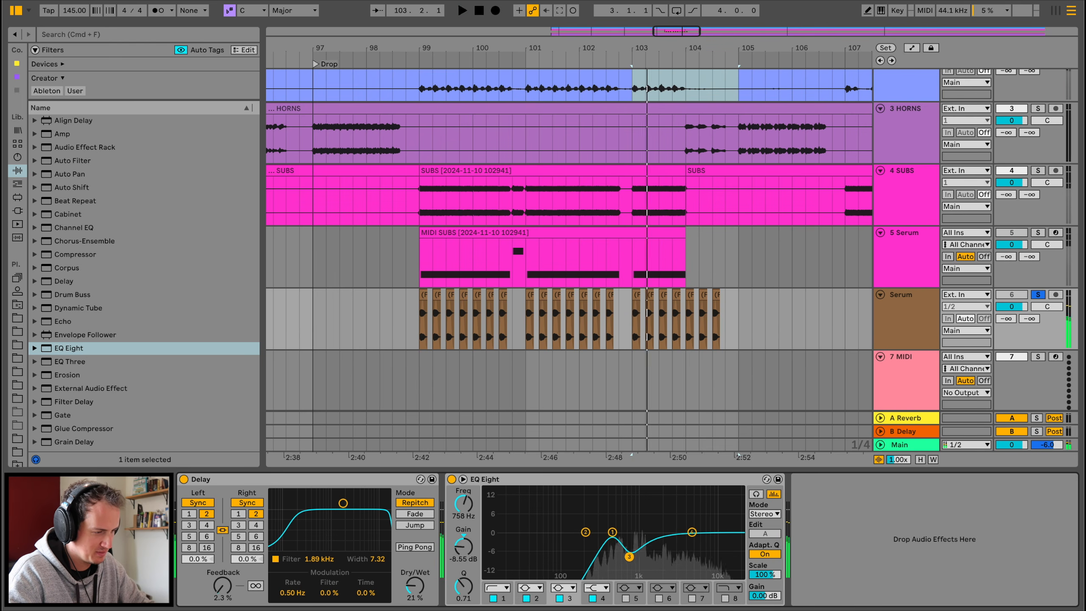
key("space")
Step: Add Roar after the EQ Eight on the flattened Serum track, set its Amount to 25 %, and listen to the result
scroll(121, 400, "down", 10)
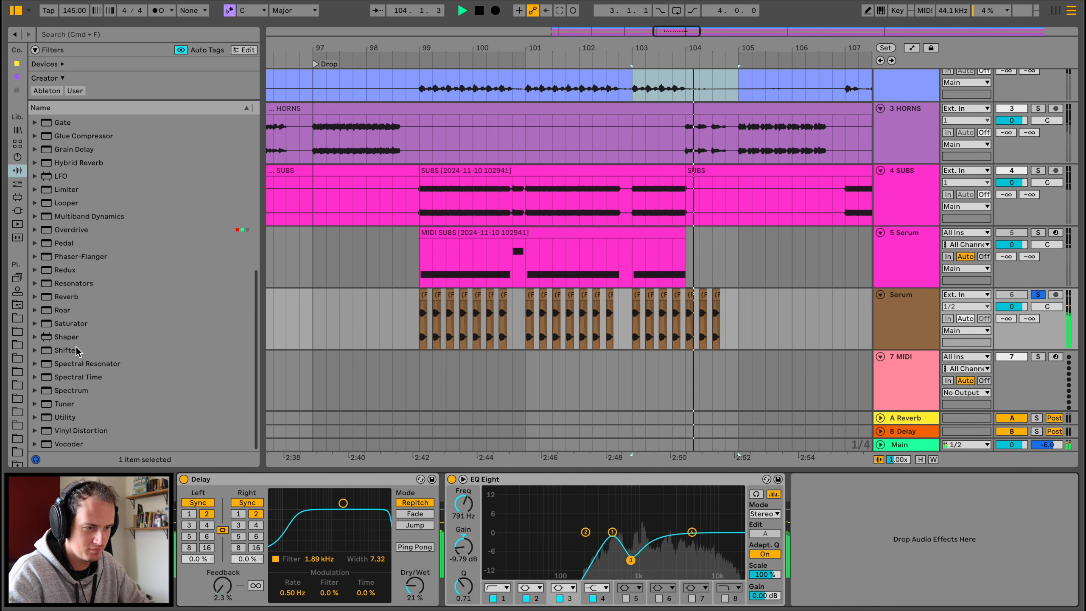
key("space")
left_click_drag(64, 312, 951, 597)
left_click_drag(797, 516, 797, 495)
key("space")
key("space")
key("space")
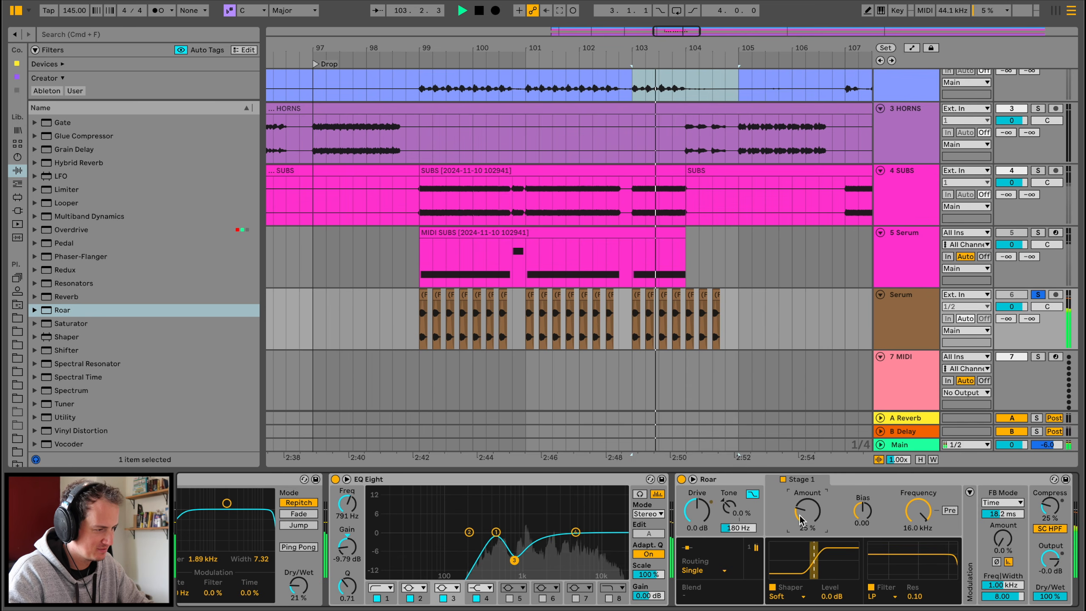
key("space")
key("space")
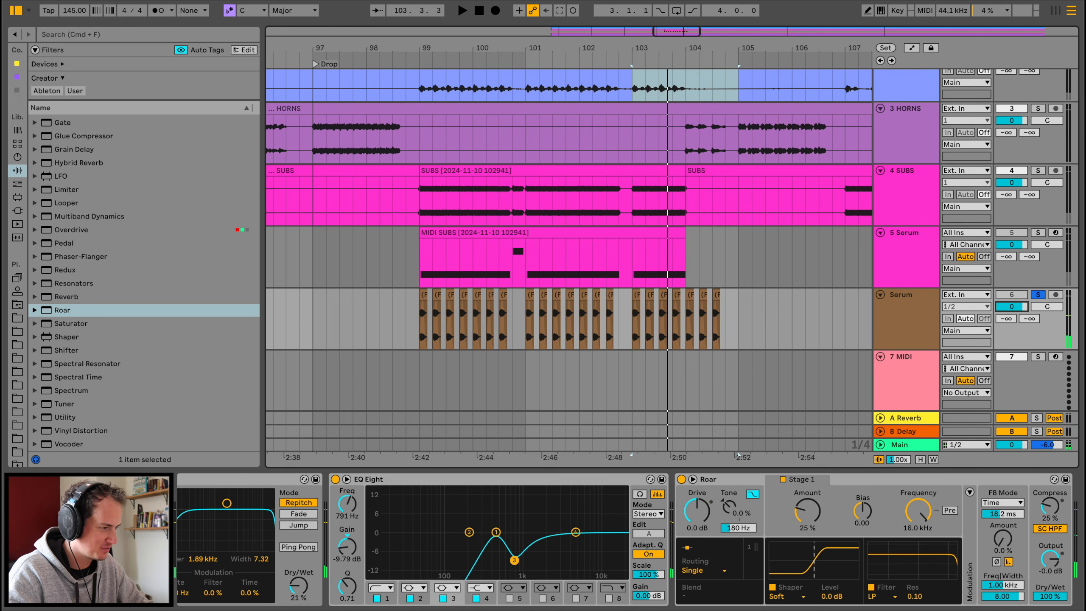
Step: Lower the flattened Serum track's volume to -6.6 dB and play it together with the Serum sub track from just before bar 99
left_click_drag(1012, 306, 1012, 325)
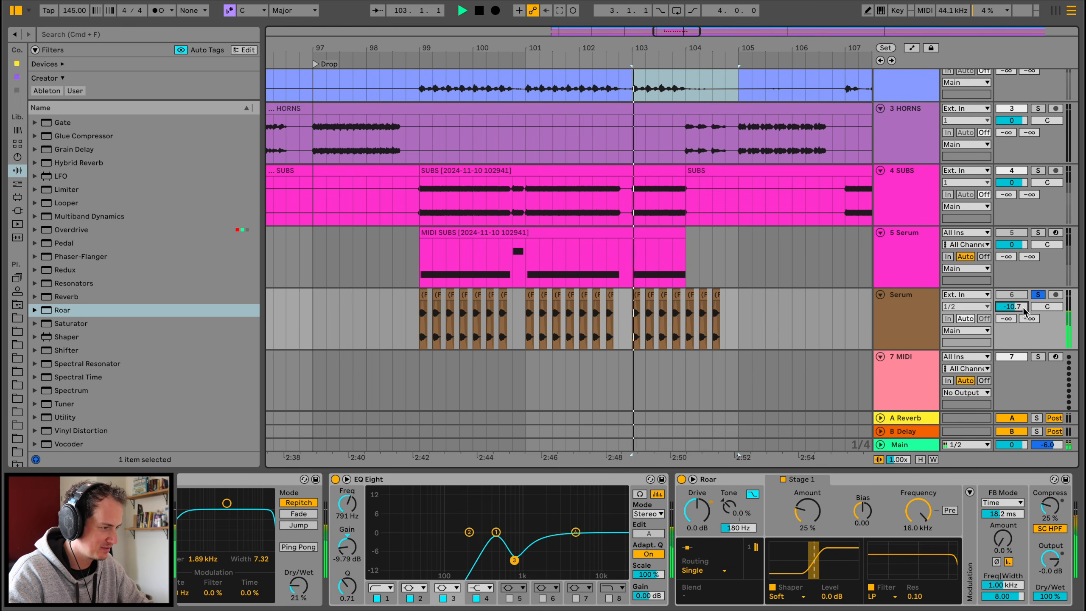
key("space")
left_click(1038, 233, "super")
key("space")
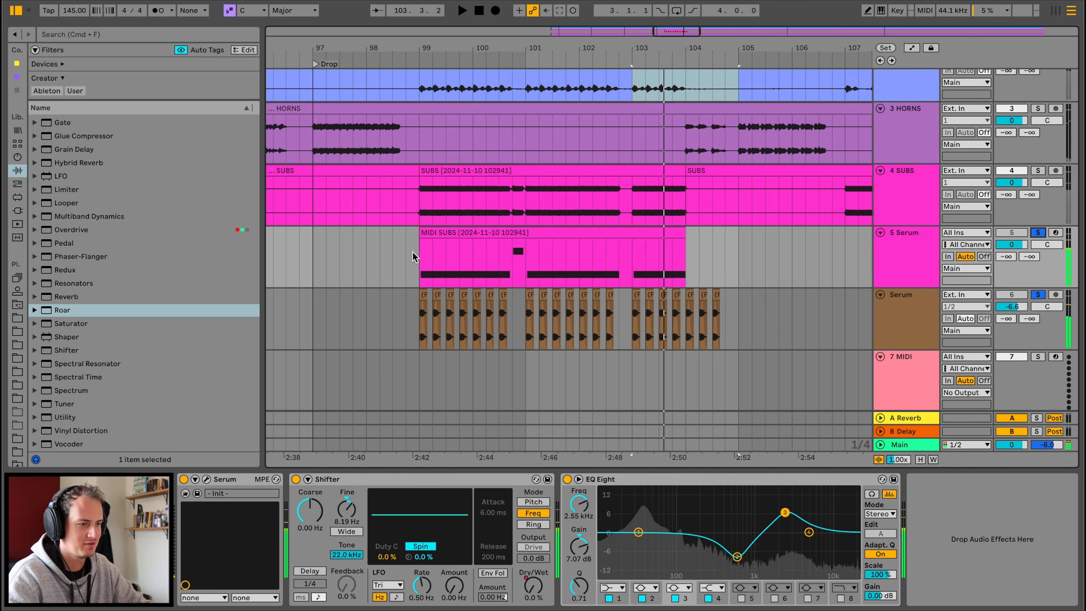
left_click(410, 258)
key("space")
key("space")
Step: Solo BASS LAYER 2 and play it from just before bar 99 for reference
left_click(885, 314)
scroll(884, 227, "up", 5)
key("space")
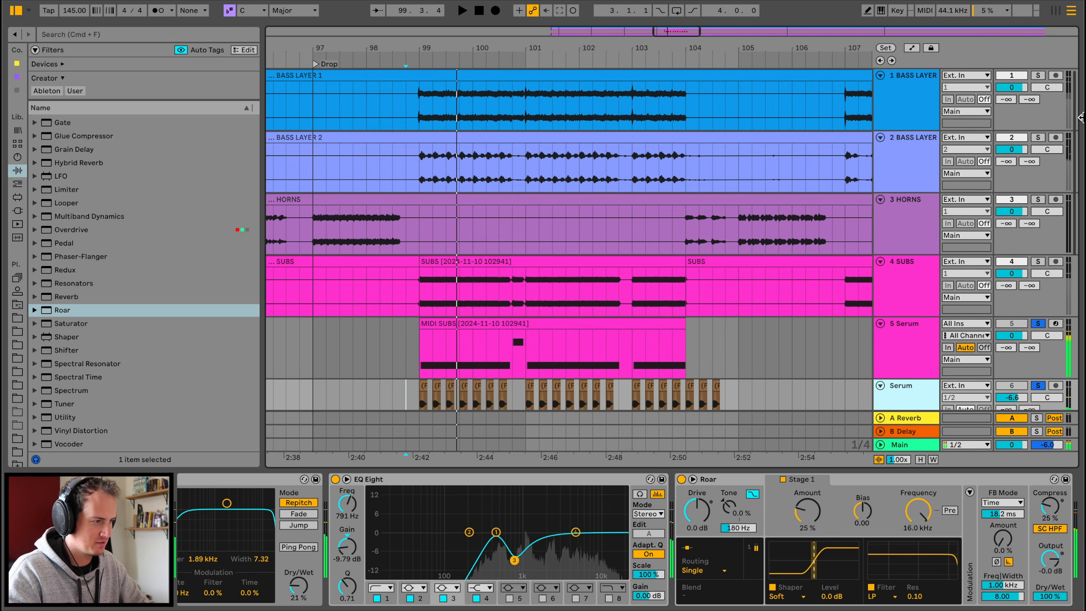
left_click(1037, 138)
key("space")
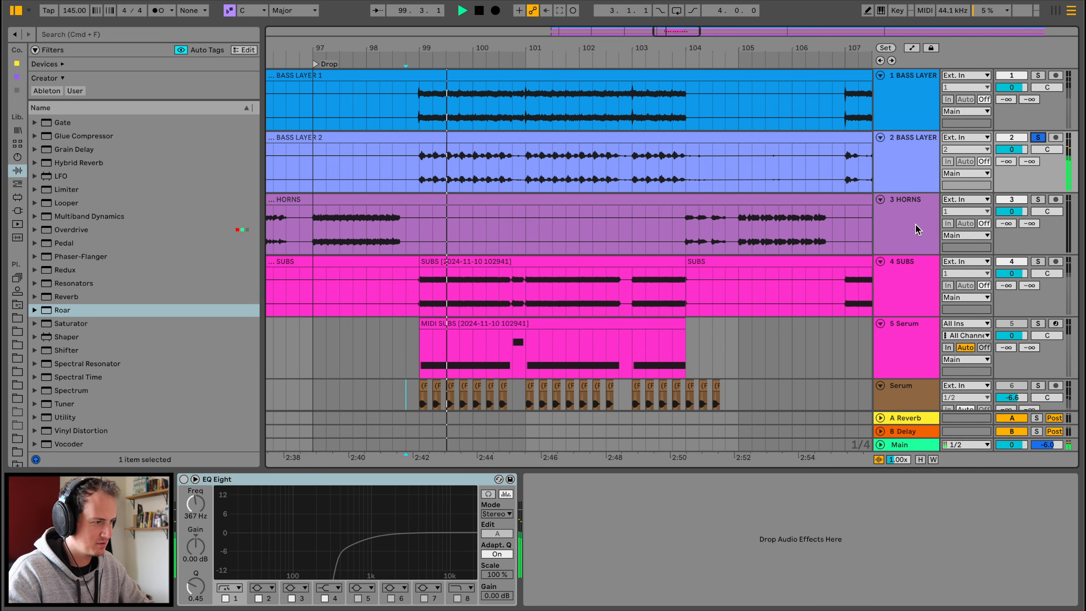
left_click(911, 168)
scroll(892, 243, "down", 3)
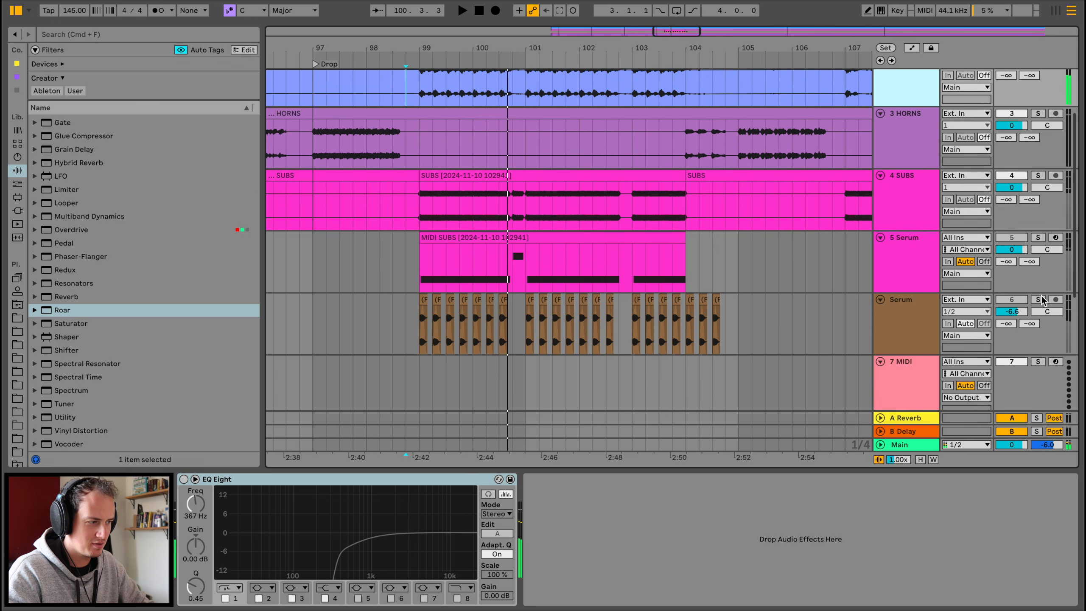
Step: Solo the flattened Serum track and set the EQ's band 1 low cut to 527 Hz with Q 0.85
left_click(1038, 299)
key("space")
key("space")
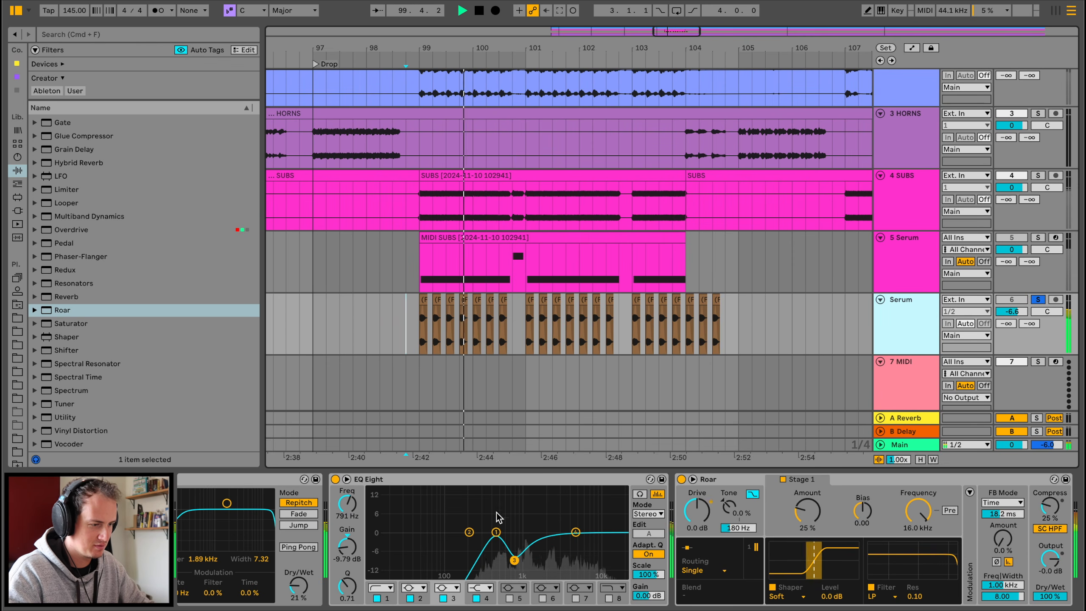
left_click_drag(495, 531, 501, 540)
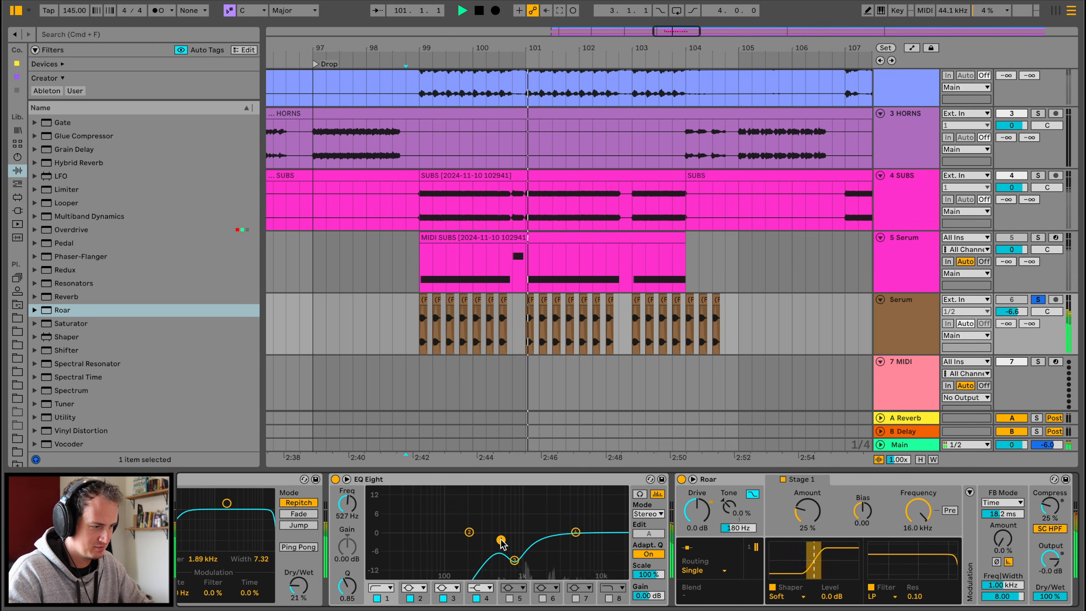
Step: Set the Delay's offset to 6.8 % on the left and 7.8 % on the right, and listen from bar 99
scroll(571, 543, "left", 3)
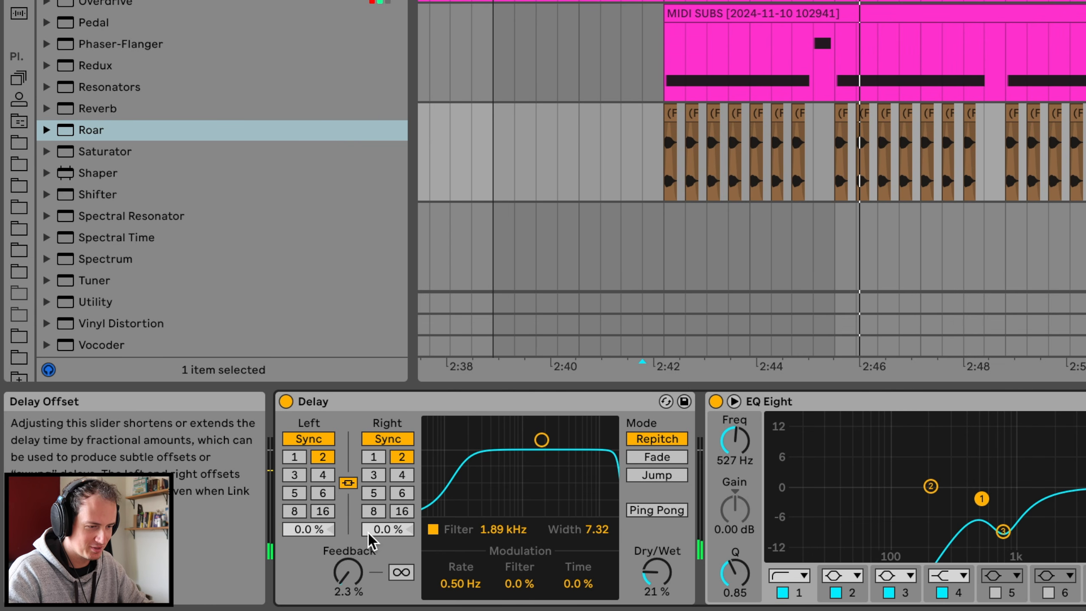
key("space")
mouse_move(387, 530)
left_mouse_down()
mouse_move(387, 518)
mouse_move(388, 530)
left_mouse_up()
left_click_drag(309, 529, 309, 511)
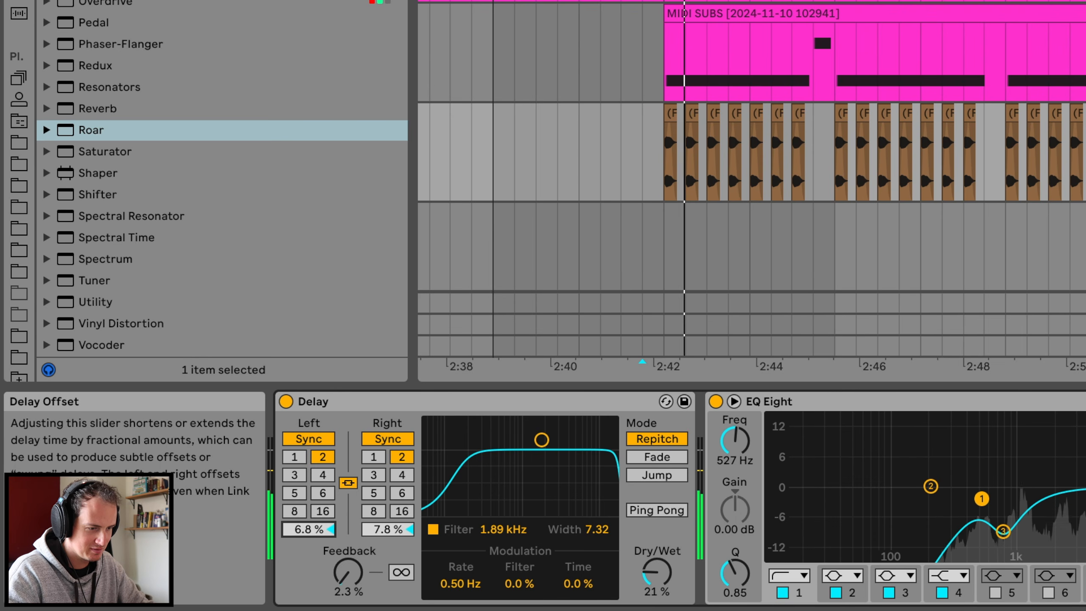
left_click(665, 169)
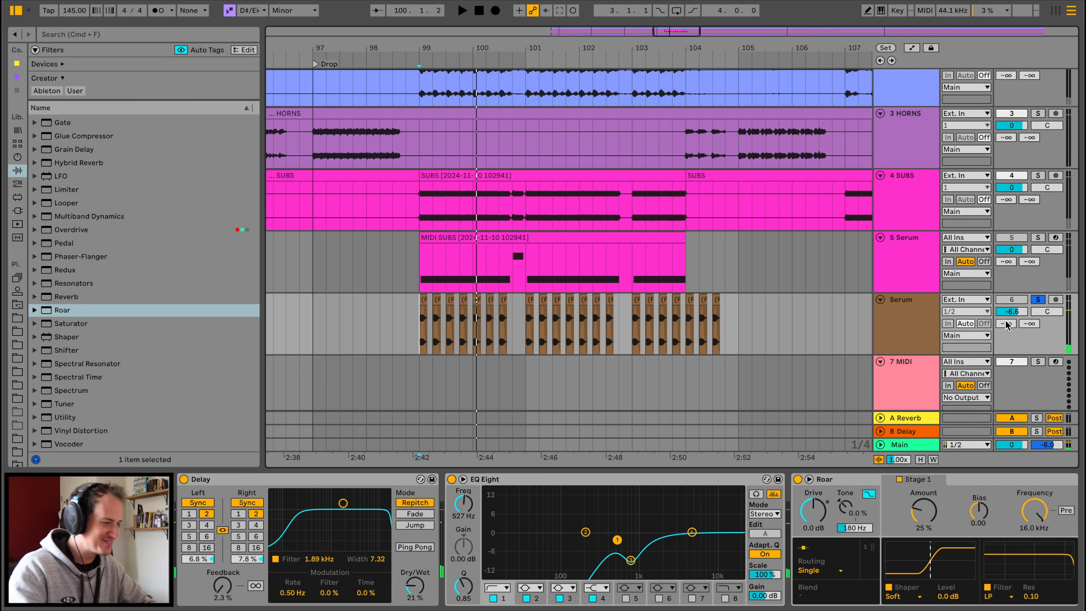
Step: Solo the Serum sub track and play it from bar 99
left_click(419, 265)
key("space")
left_click(1036, 238)
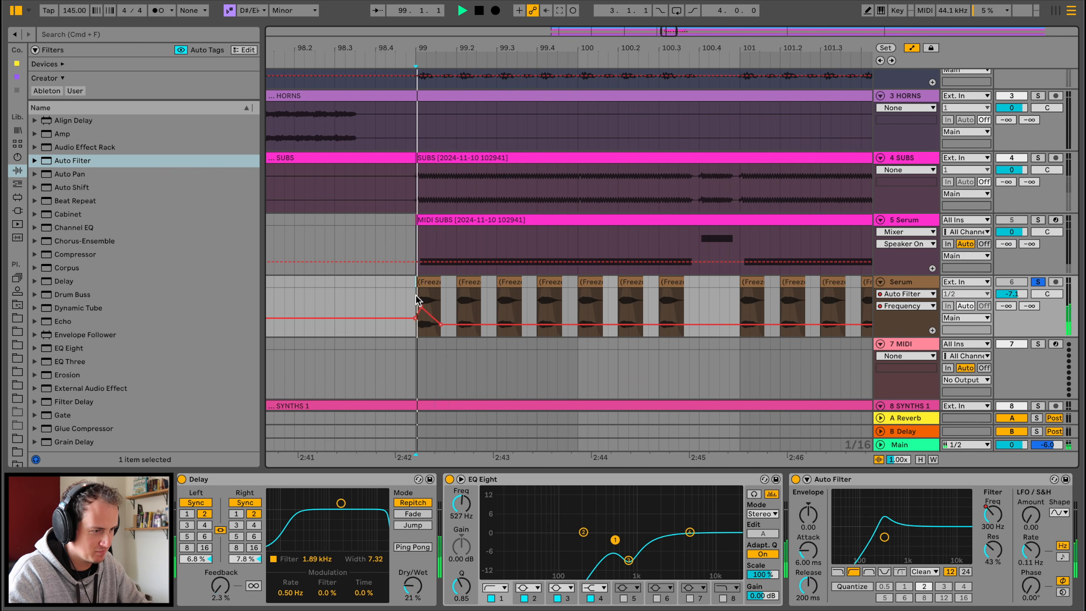
left_click_drag(417, 303, 454, 301)
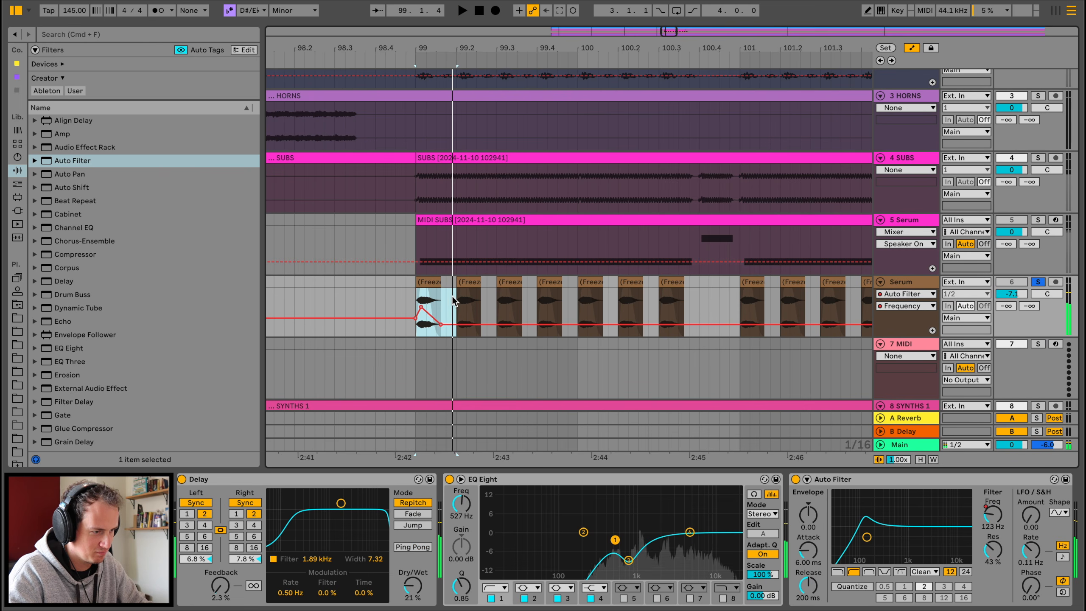
key("super+d")
key("super+d")
key("super+d")
key("super+d")
key("super+d")
key("super+z")
key("super+z")
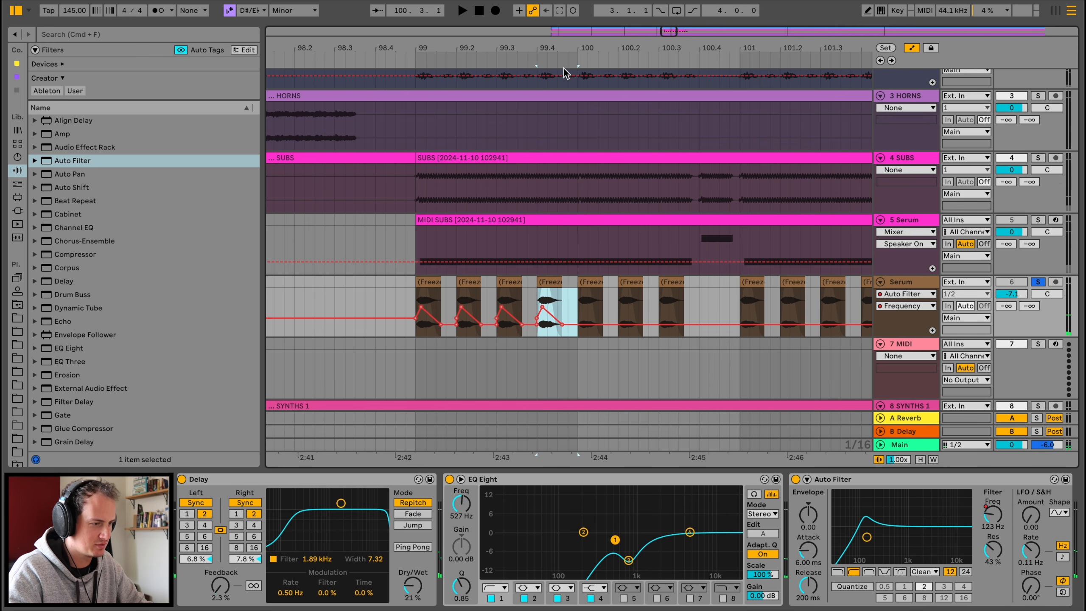
key("super+z")
key("super+z")
key("super+z")
Step: Duplicate the first beat's Auto Filter frequency sweep on the flattened Serum track onto every following beat through the last clip in bar 104
key("super+d")
key("super+d")
key("super+d")
key("super+d")
key("super+d")
key("super+d")
key("super+d")
key("super+d")
key("super+d")
key("super+d")
key("super+d")
key("super+d")
key("super+d")
key("super+d")
key("super+d")
key("super+d")
key("super+d")
key("super+d")
key("super+d")
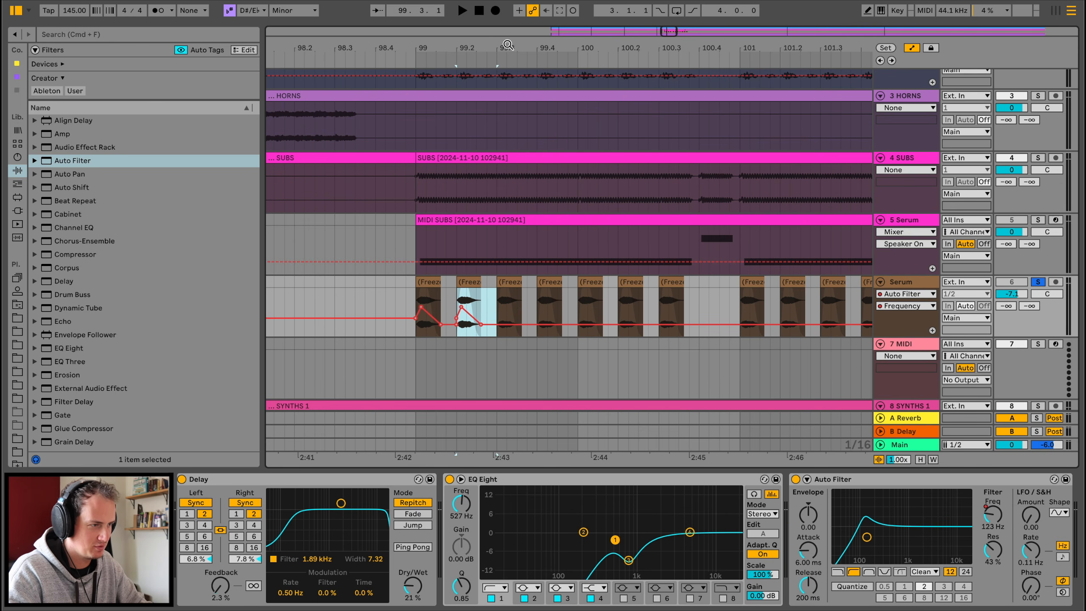
left_click_drag(505, 45, 506, 34)
key("super+d")
key("super+d")
key("super+d")
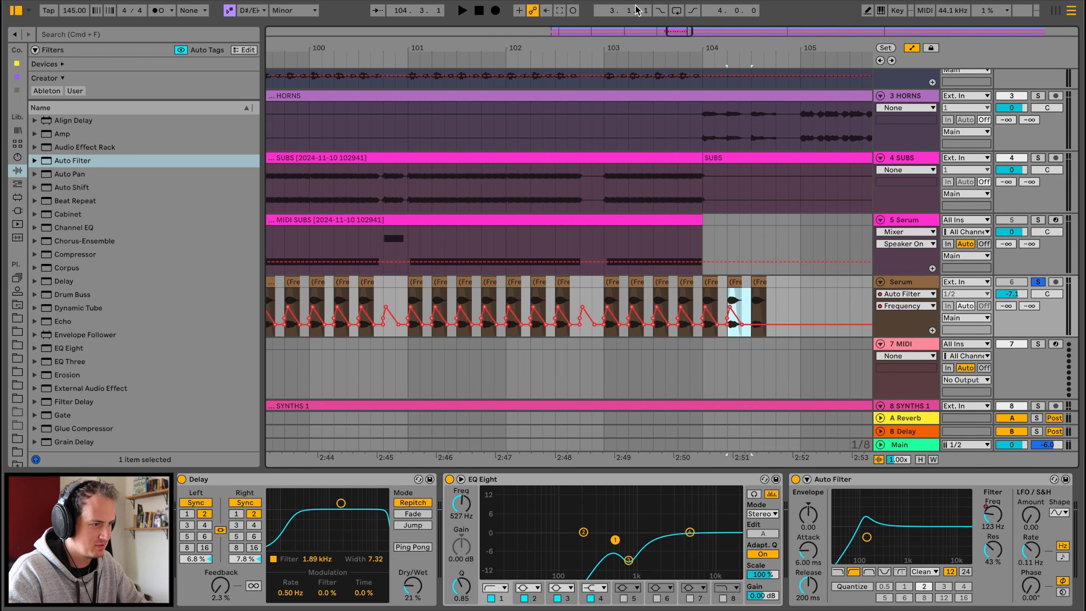
left_click_drag(660, 45, 659, 34)
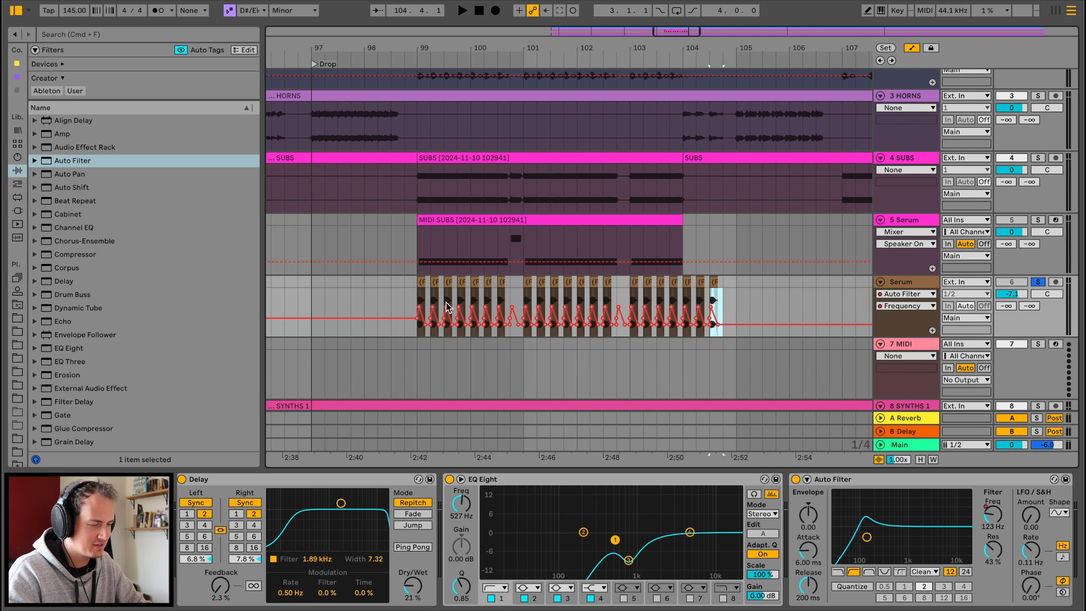
Step: Play the Drop from bar 99 with the Serum sub track and the flattened Serum track soloed together
left_click(417, 286)
key("space")
left_click(1037, 281)
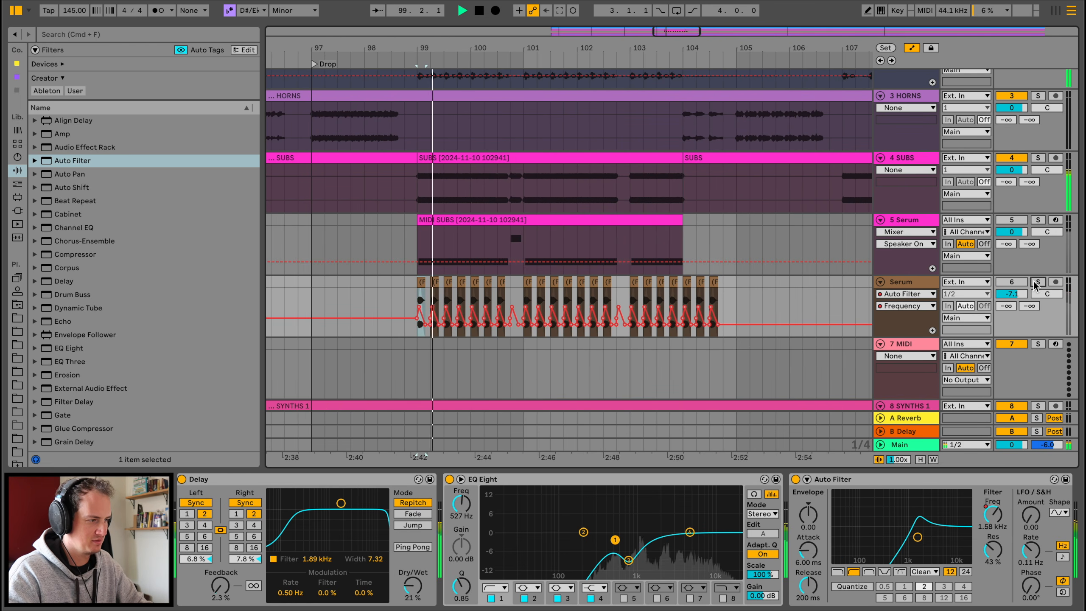
left_click(1037, 220)
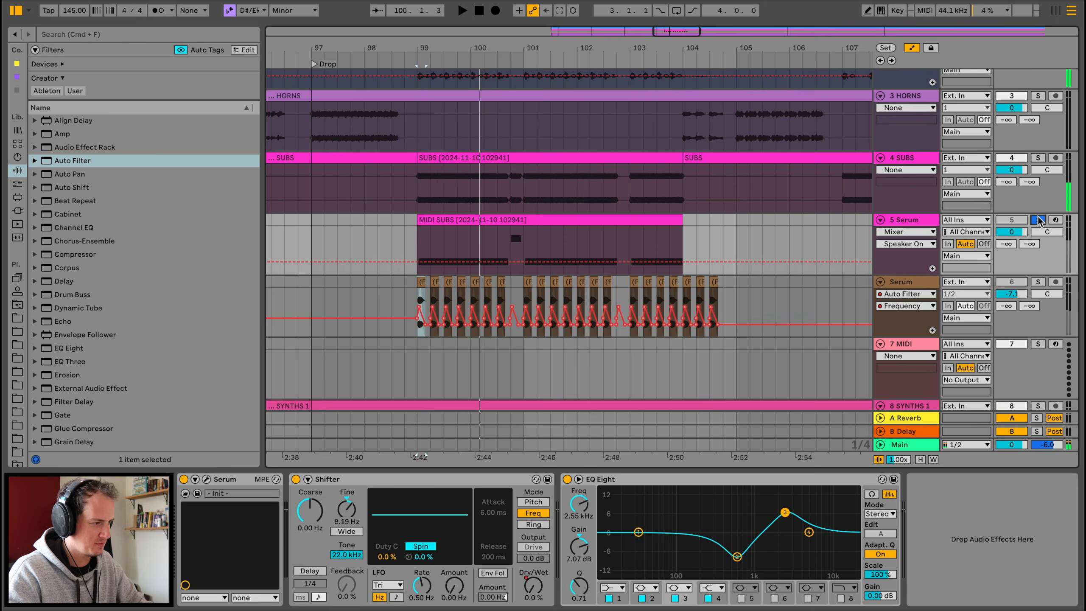
left_click(1038, 282, "super")
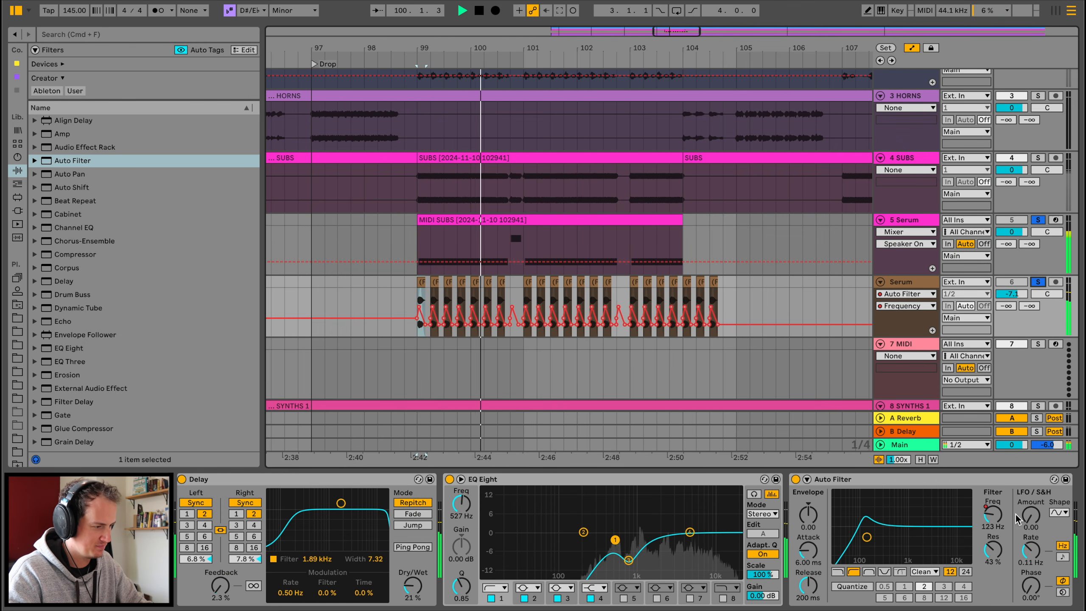
Step: Set the Auto Filter's resonance to 22 % and its LFO to an amount of 7.97 with a tempo-synced rate of 1/8
left_click_drag(992, 550, 992, 570)
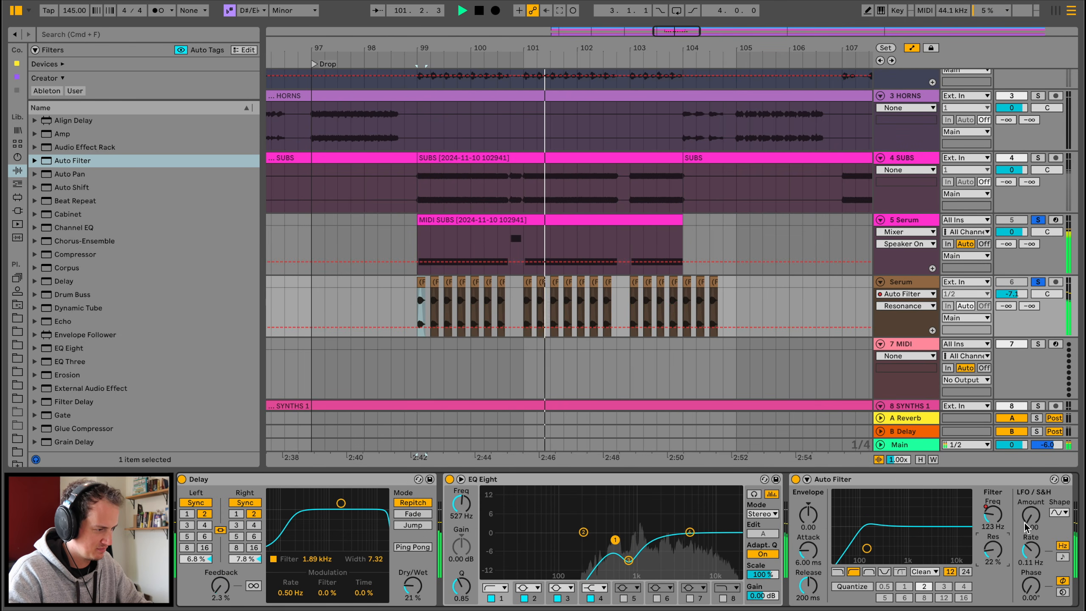
left_click_drag(1026, 527, 1026, 493)
left_click(1062, 556)
left_click(1031, 553)
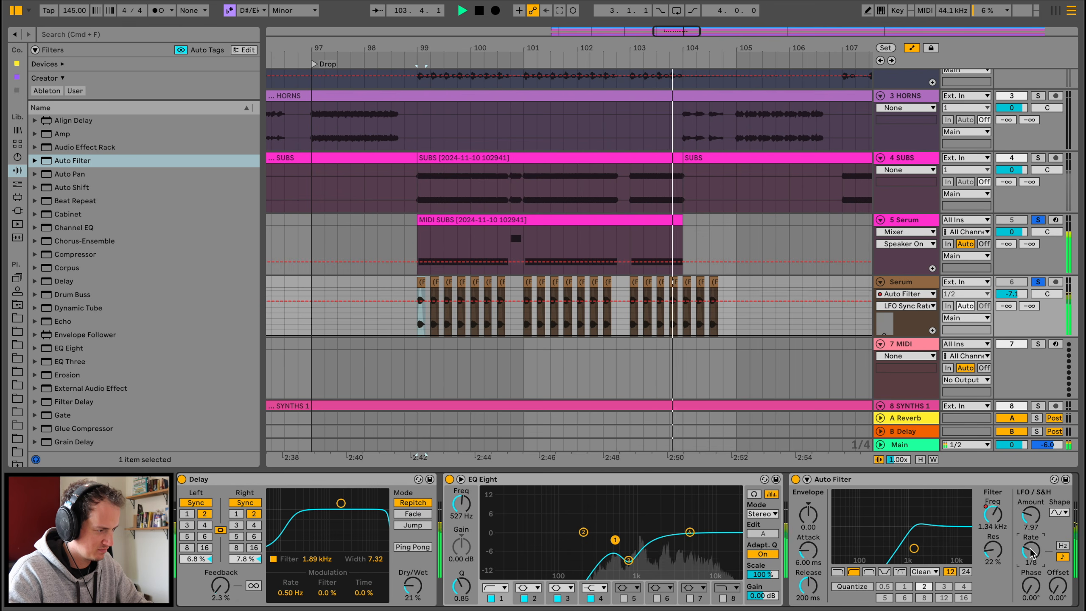
Step: Delete the flattened Serum track's surplus clips in bar 104
scroll(586, 271, "up", 3)
left_click_drag(730, 340, 695, 340)
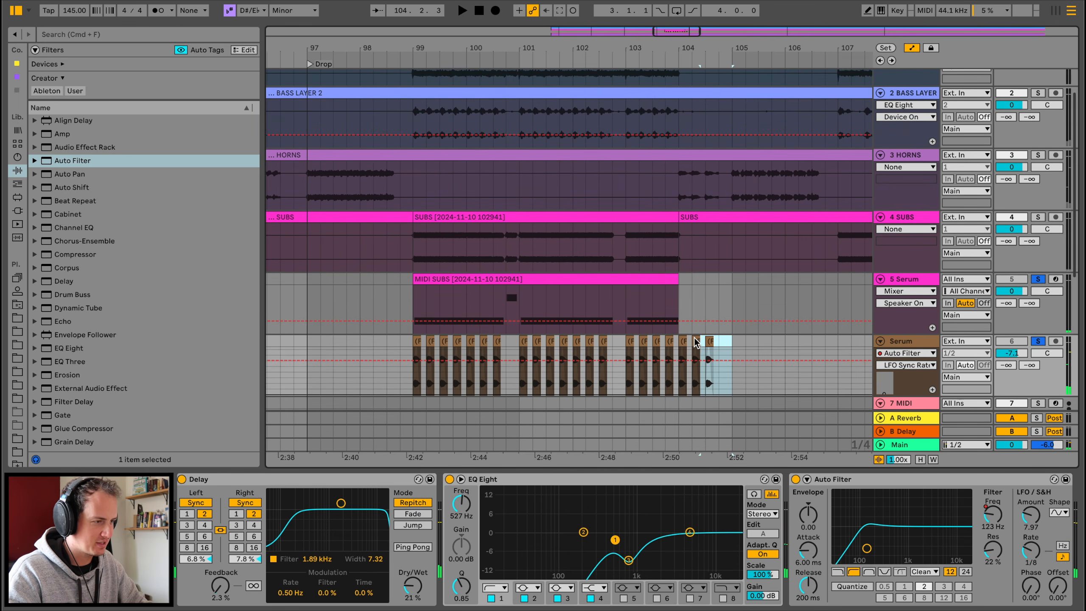
left_click(683, 338)
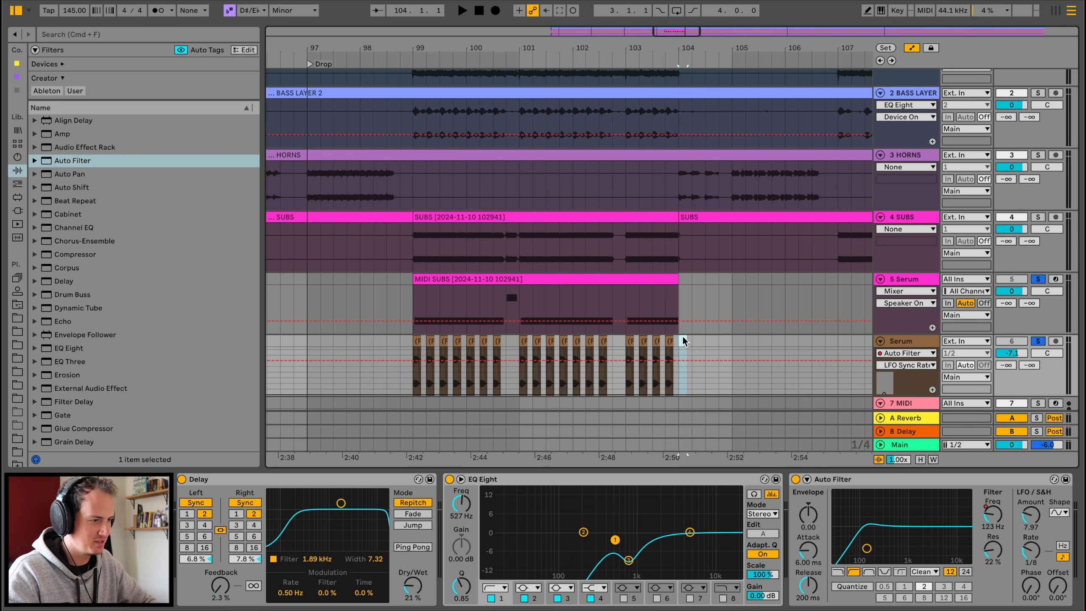
key("space")
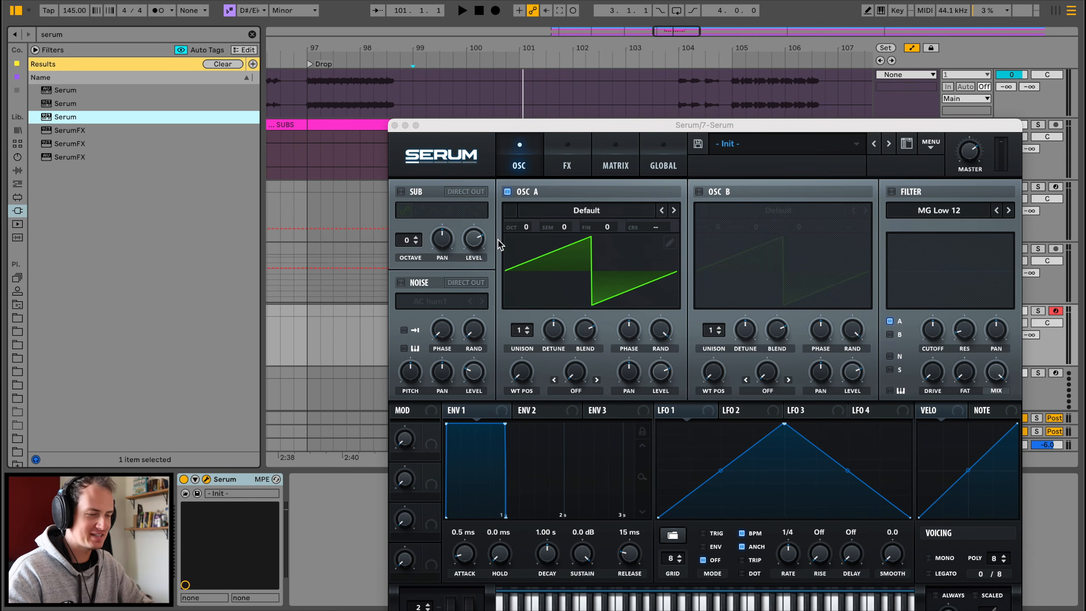
Step: Transpose the notes of the new Serum track's two-bar MIDI clip down three octaves
left_click_drag(607, 124, 604, 50)
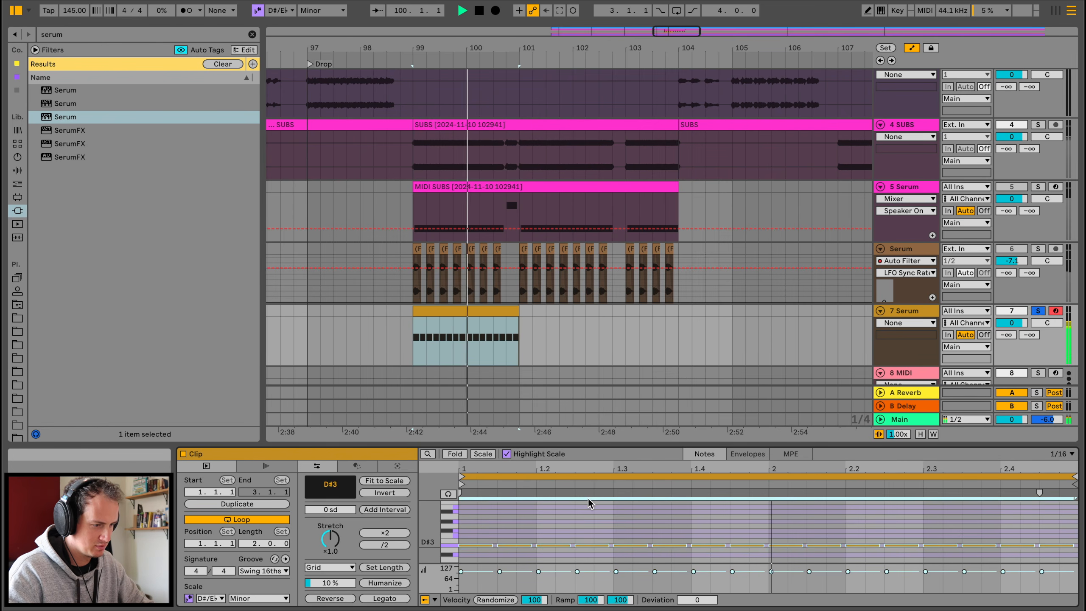
key("shift+Down")
key("shift+Down")
key("shift+Down")
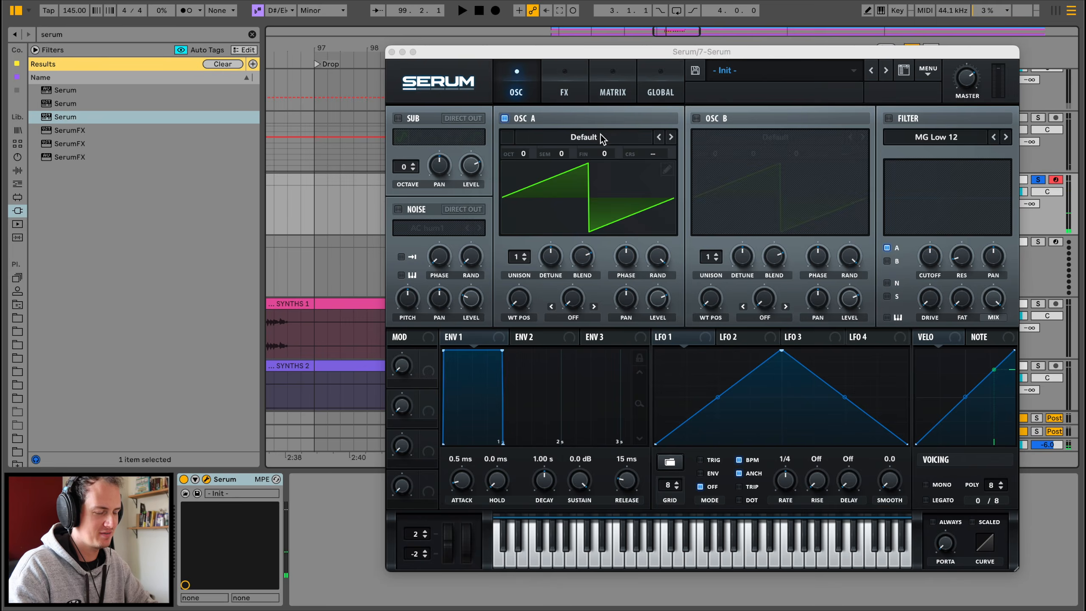
Step: Load the Digital wavetable Evol Longreece into oscillator A and set its wavetable position to about 106
left_click(601, 134)
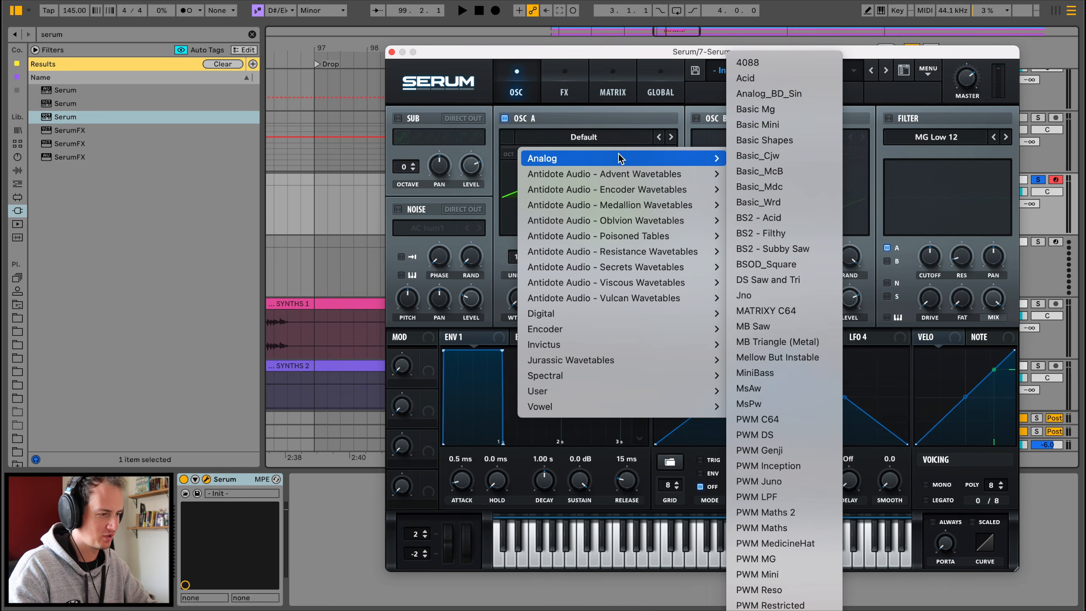
mouse_move(623, 313)
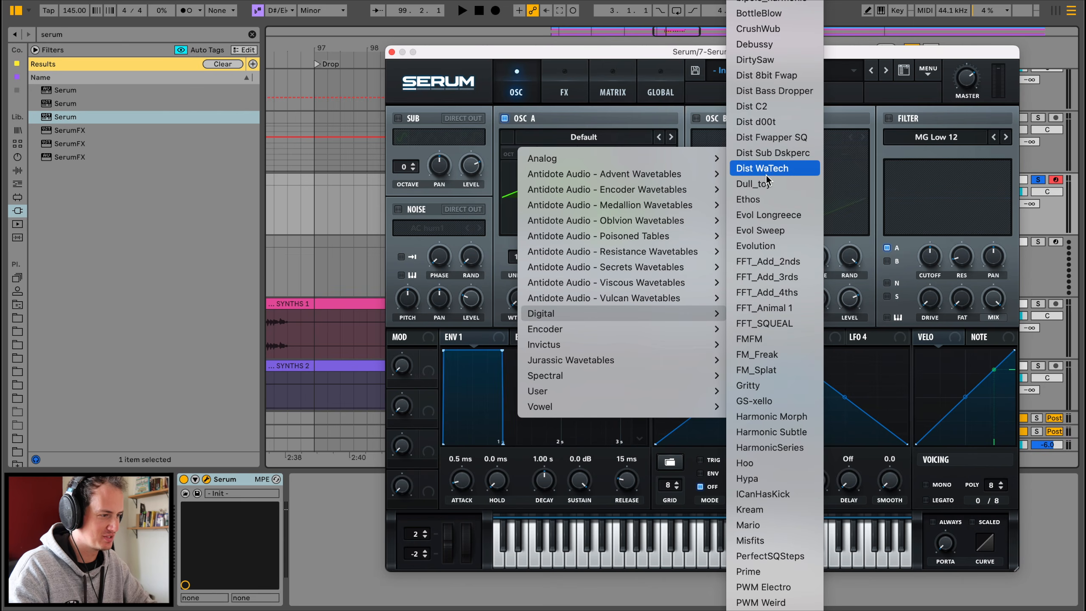
left_click(756, 137)
key("space")
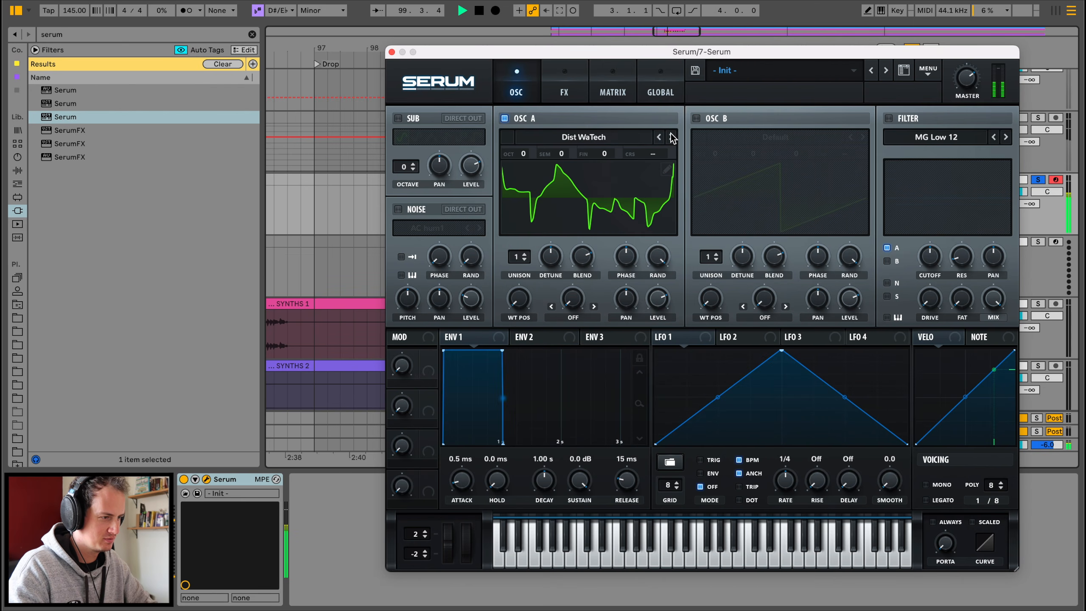
left_click(672, 137)
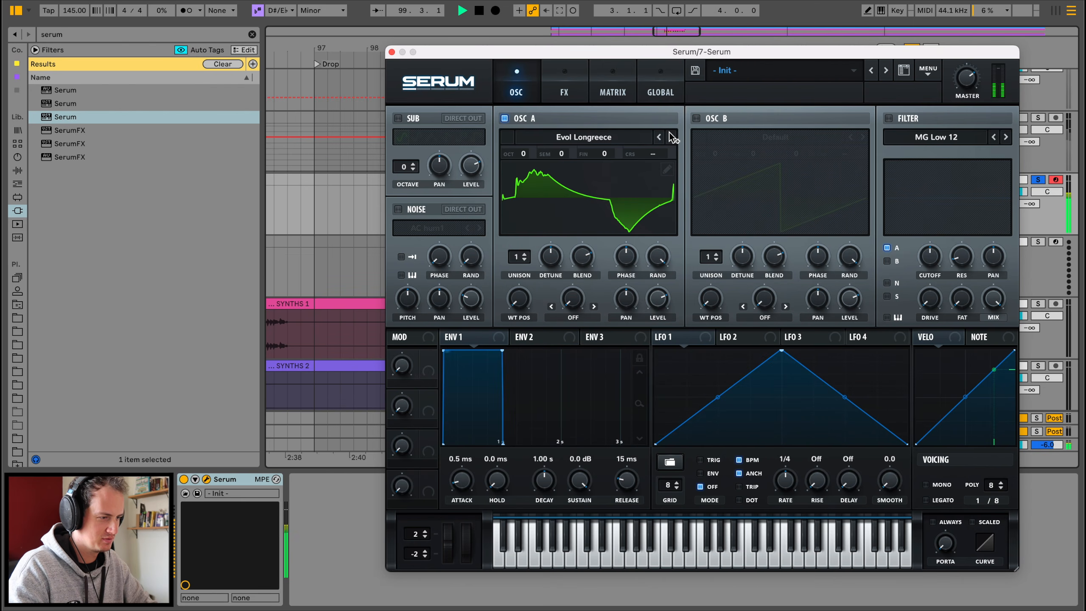
left_click_drag(522, 295, 559, 208)
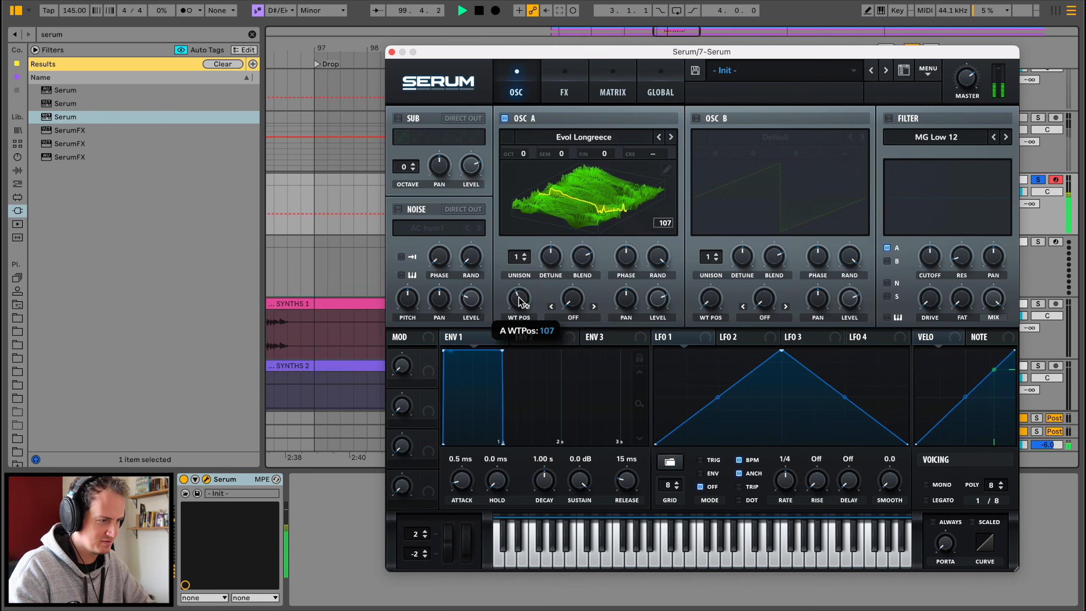
Step: Set oscillator A's warp to PWM at 58 % and modulate the warp amount with LFO 1
left_click(575, 318)
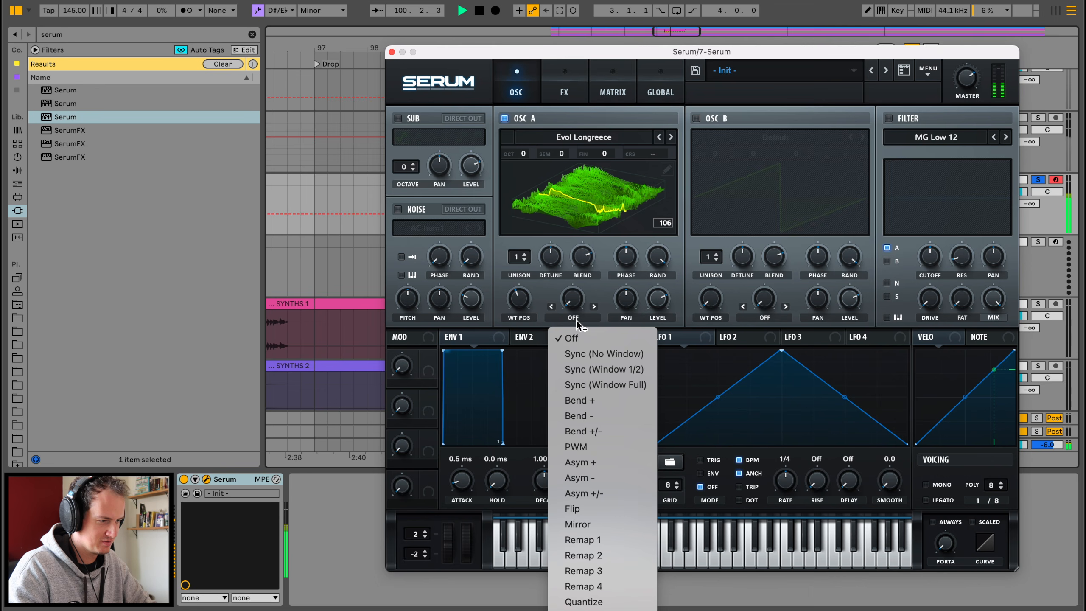
left_click(598, 446)
mouse_move(561, 286)
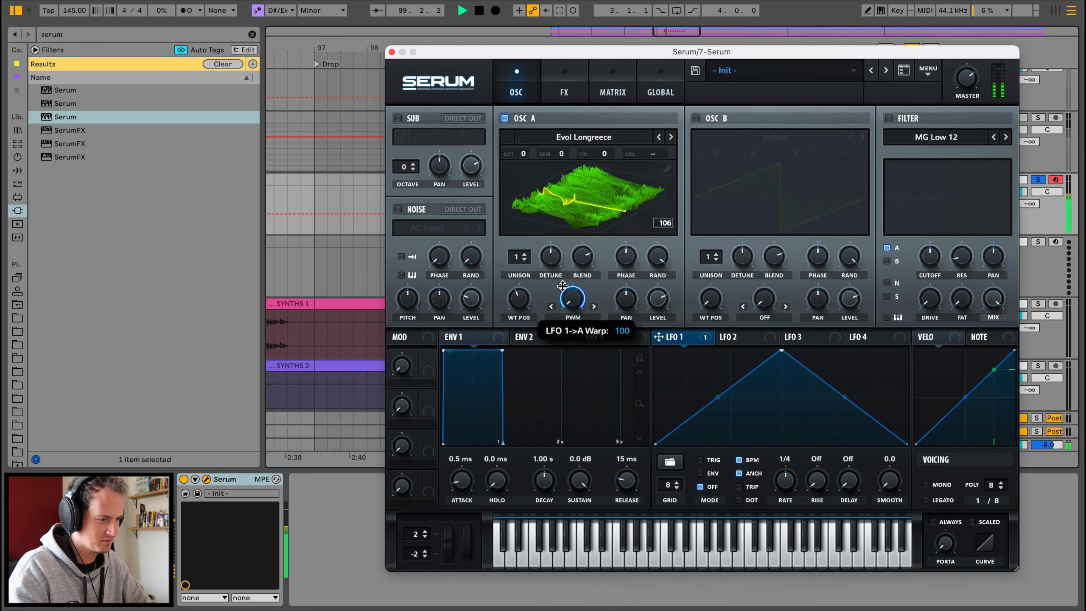
left_click_drag(557, 348, 578, 240)
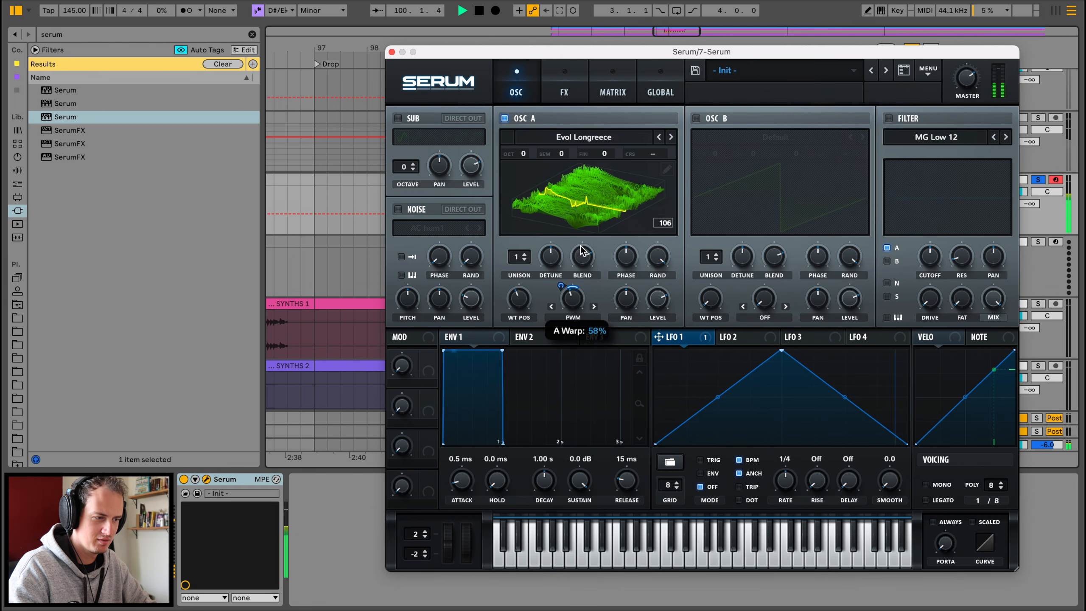
Step: Change oscillator A's warp mode to Bend +/-, readjust its amount, and set the wavetable position to 122
left_click(572, 318)
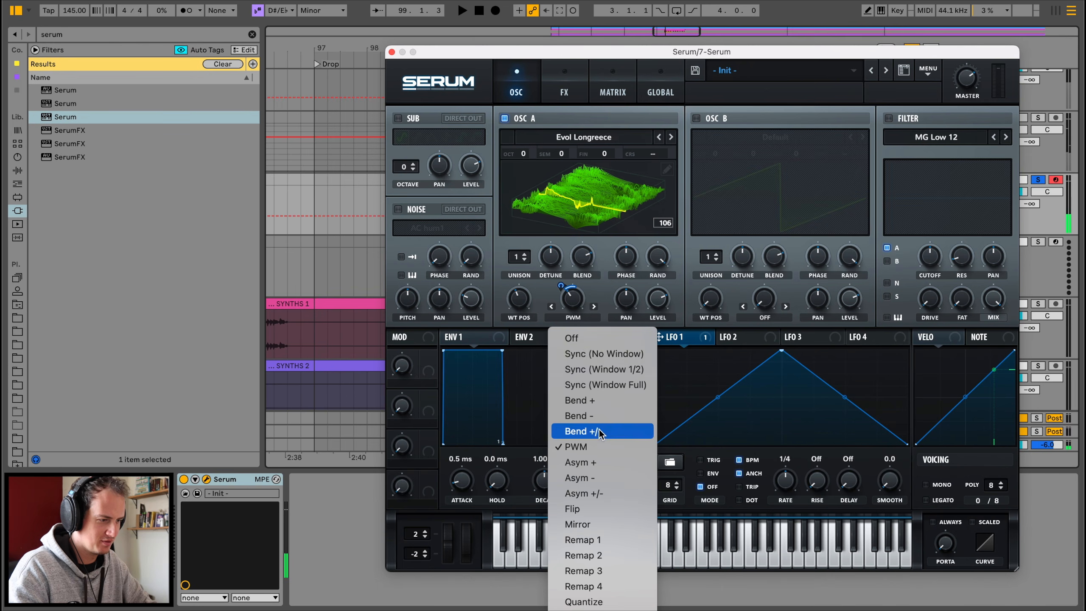
left_click(574, 326)
left_click_drag(571, 304, 569, 333)
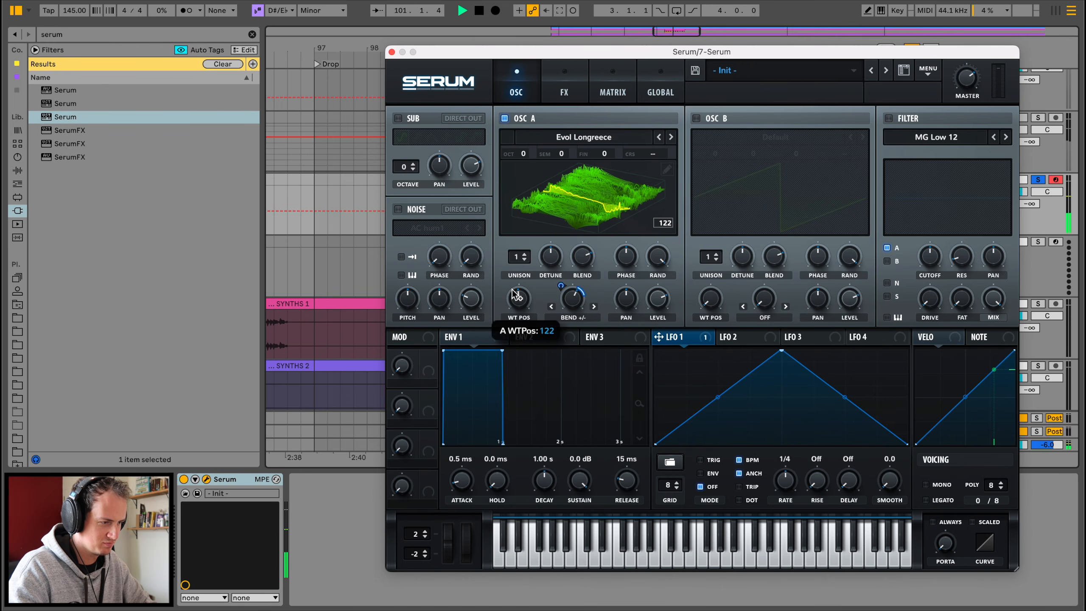
Step: Move LFO 1's peak close to the start, bow its falling slope upward, and set the LFO mode to Trig
left_click_drag(781, 352, 674, 341)
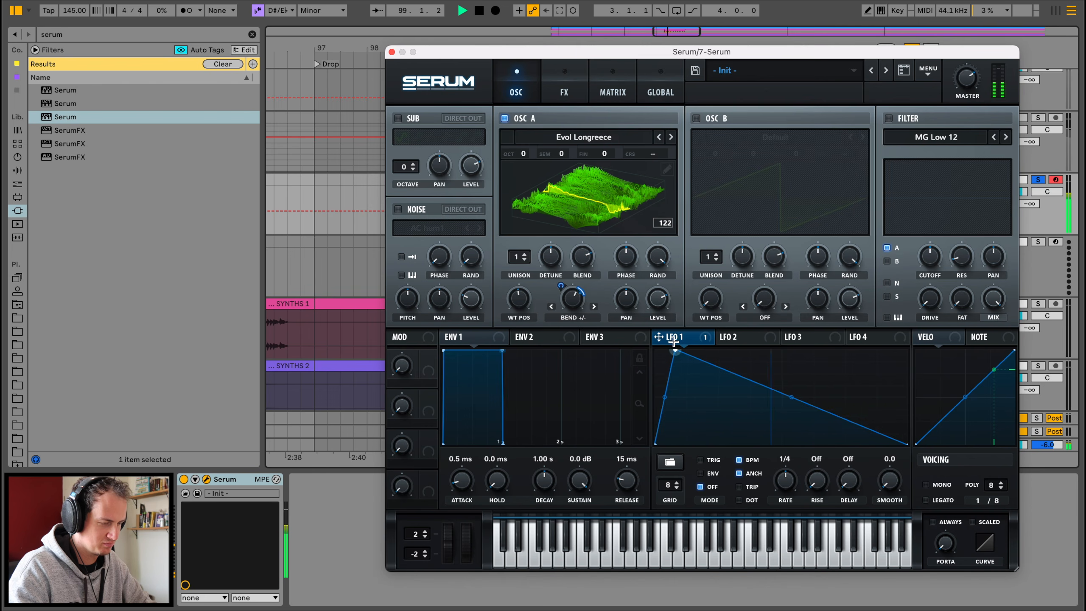
left_click_drag(807, 403, 795, 383)
left_click(719, 459)
key("space")
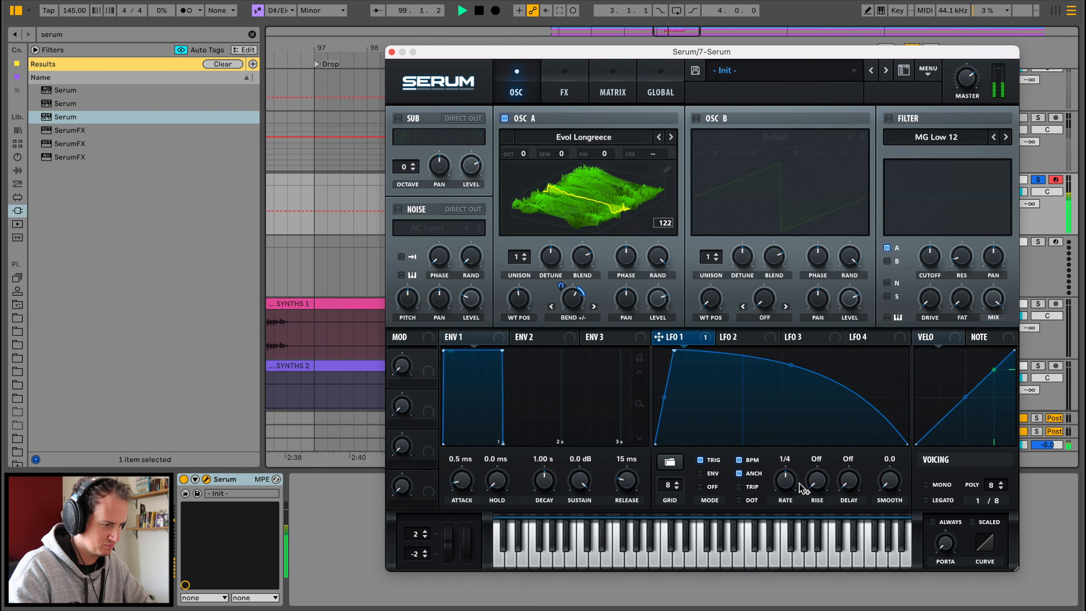
Step: Set LFO 1's rate to 1/8, raise its end point to about two-thirds height, and readjust the Bend warp amount
left_click_drag(789, 480, 792, 465)
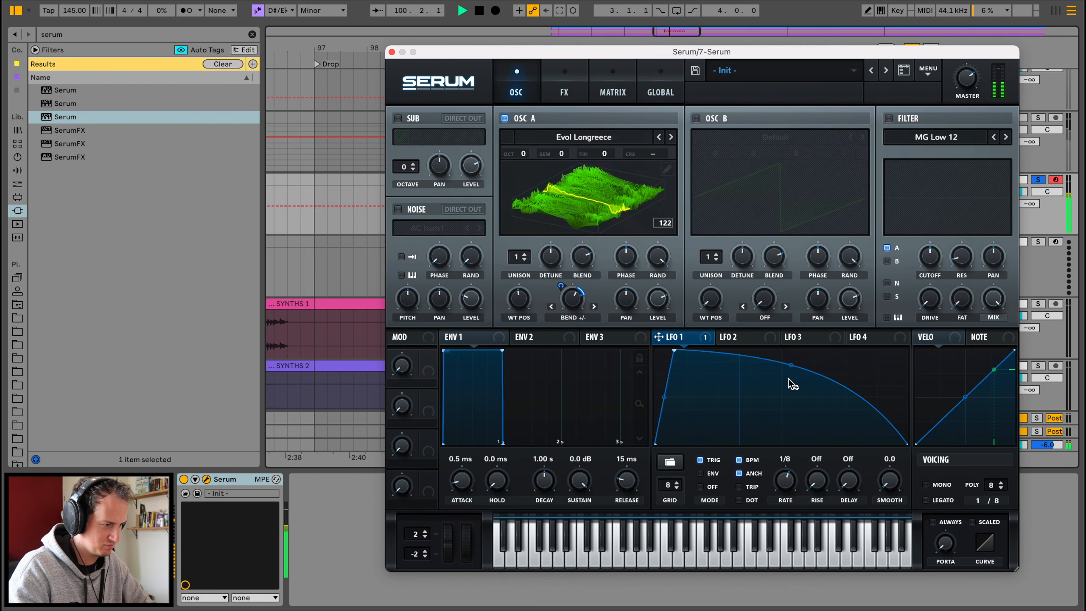
double_click(874, 386)
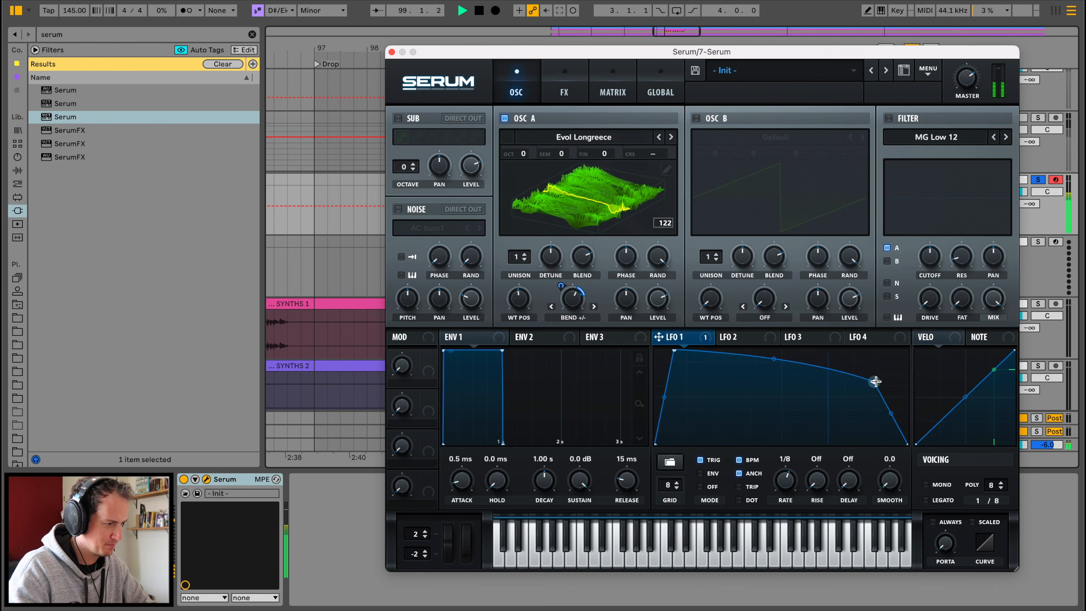
left_click_drag(569, 340, 581, 294)
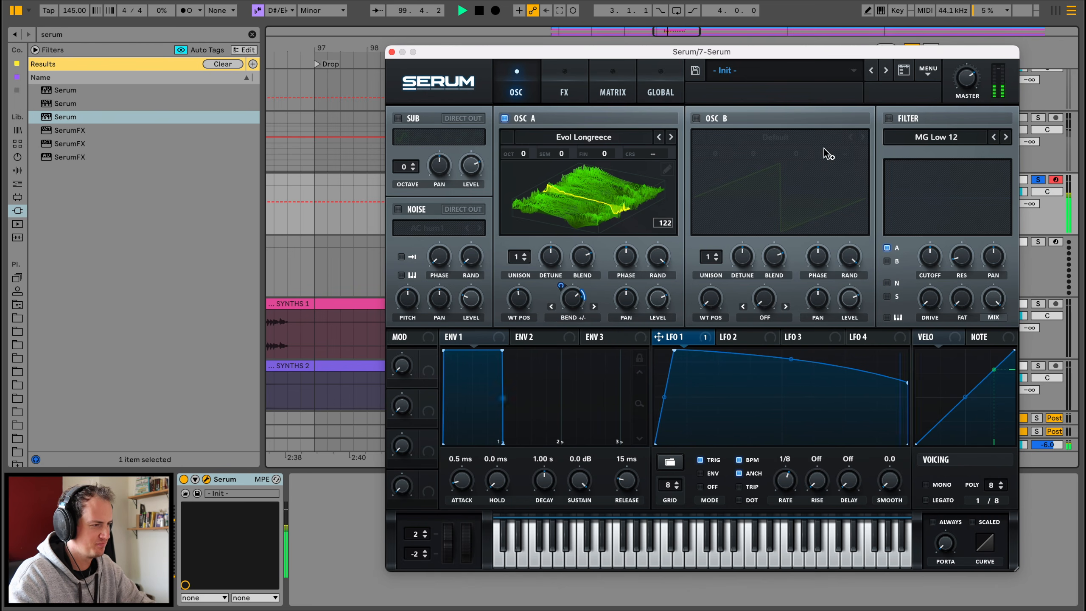
Step: Enable Serum's filter and set its type to Formant-II
left_click(887, 118)
left_click(911, 135)
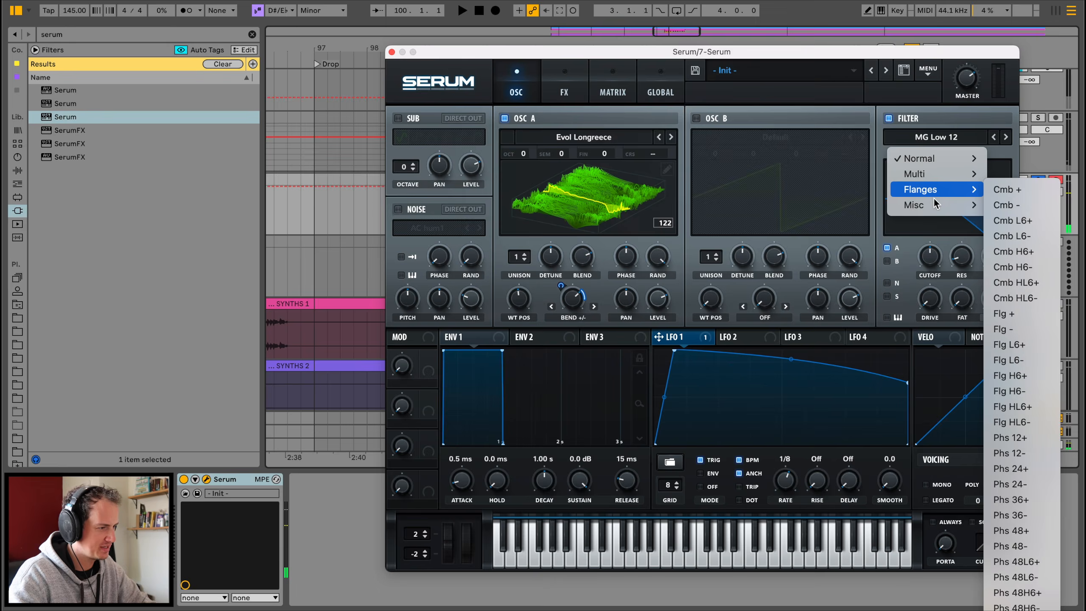
mouse_move(936, 207)
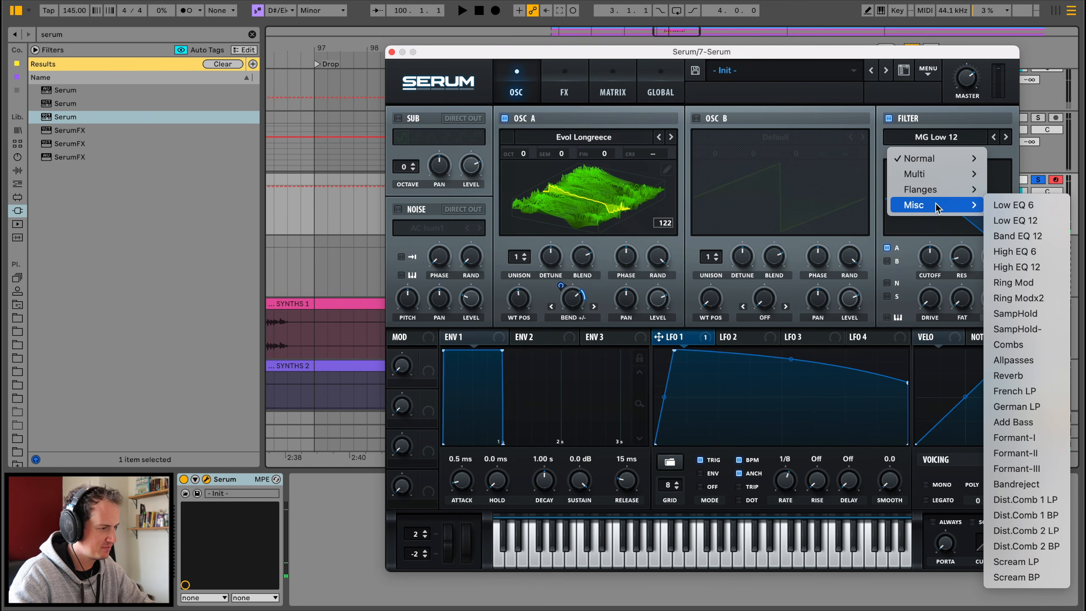
left_click(1029, 452)
Step: Modulate the Formant-II filter's cutoff with LFO 1, raise the cutoff, and set the filter mix to 47 %
left_click_drag(930, 256, 926, 280)
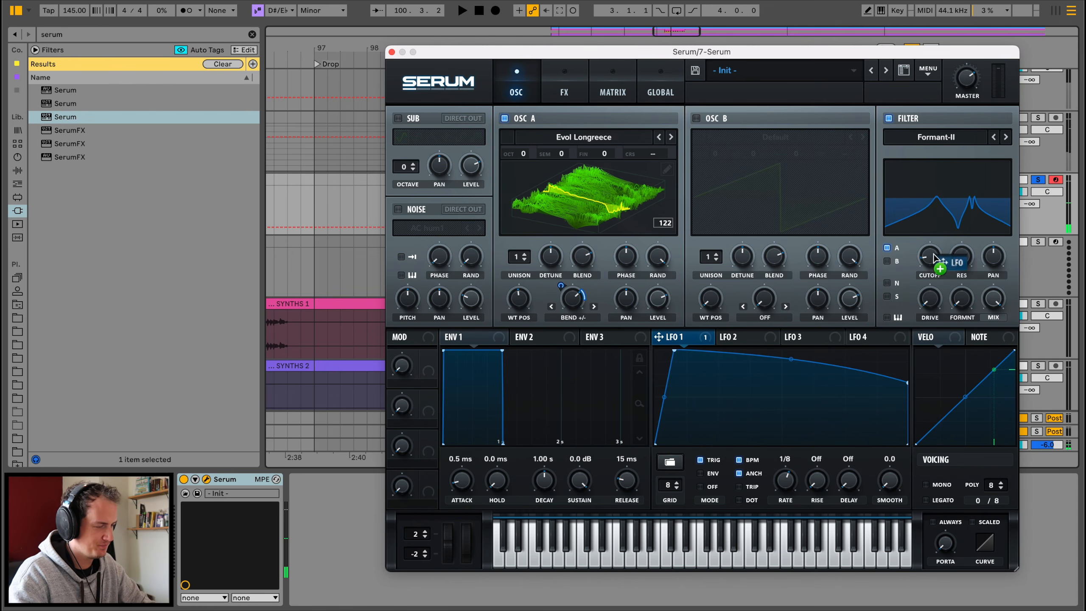
key("space")
left_click_drag(933, 256, 946, 232)
key("space")
left_click_drag(999, 301, 975, 372)
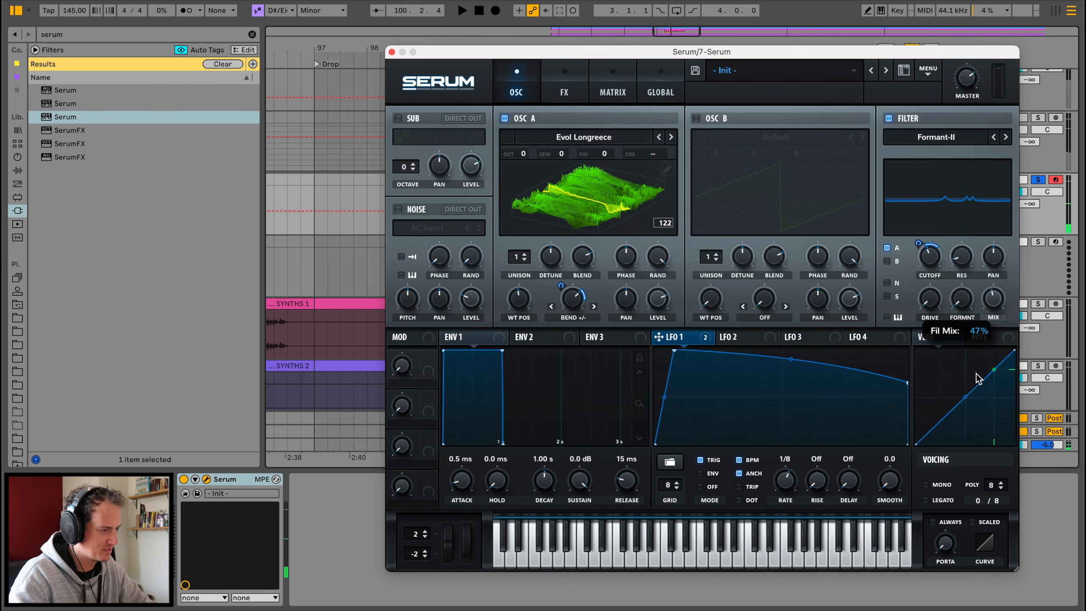
Step: Enable Tube distortion in Serum's effects with the drive at 92 %, then close the synth window
left_click(565, 91)
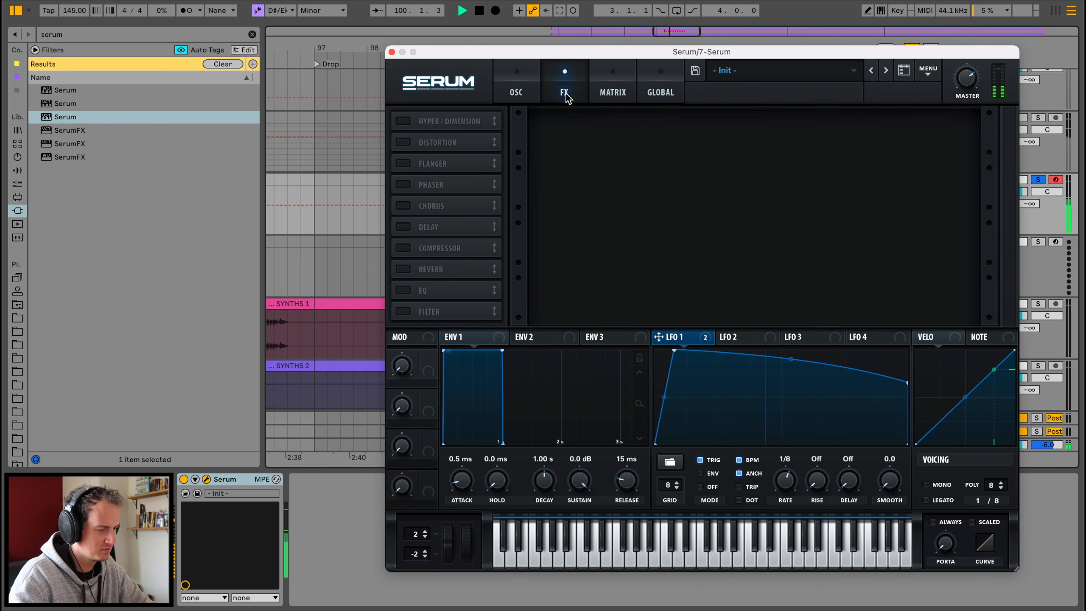
left_click(426, 147)
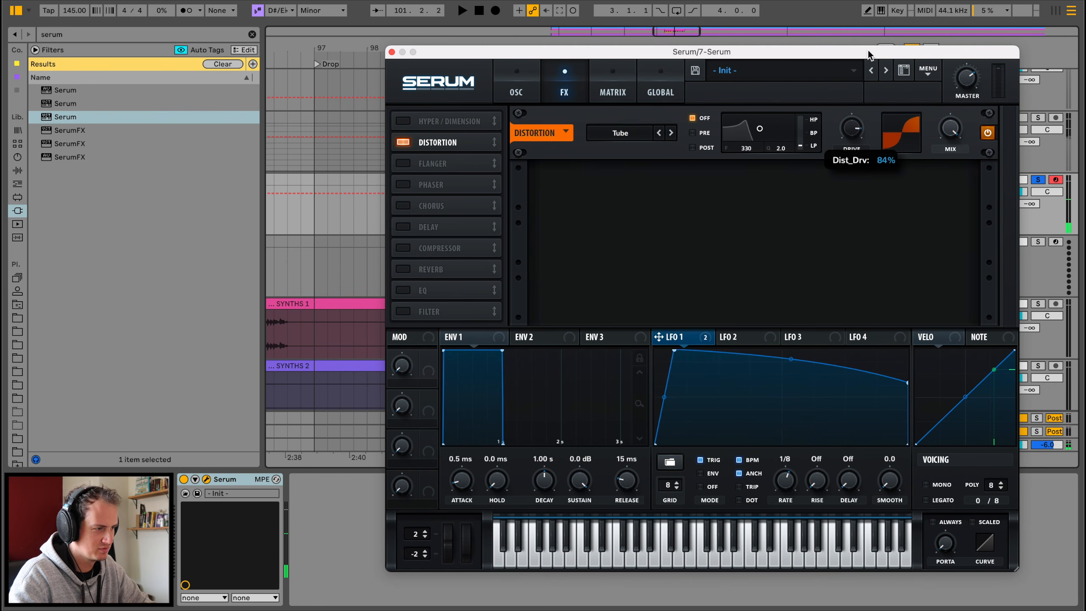
left_click_drag(874, 36, 877, 51)
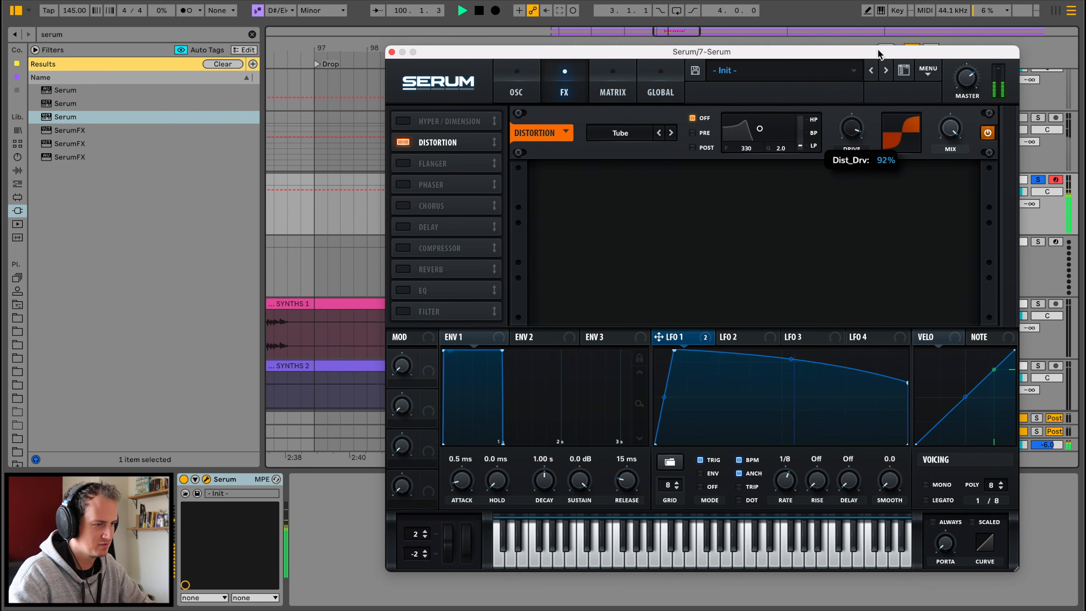
left_click(391, 52)
Step: Solo the Bass Layer 1 track, play it from the start of the Drop, and low-cut it at 124 Hz with EQ Eight
scroll(484, 189, "down", 3)
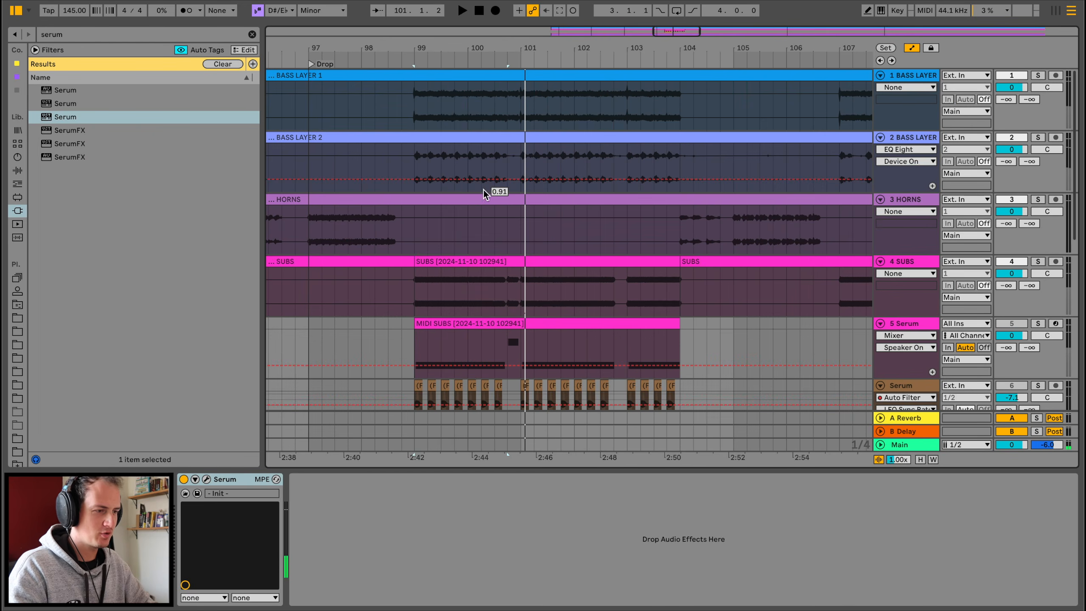
left_click(1037, 75)
left_click(911, 75)
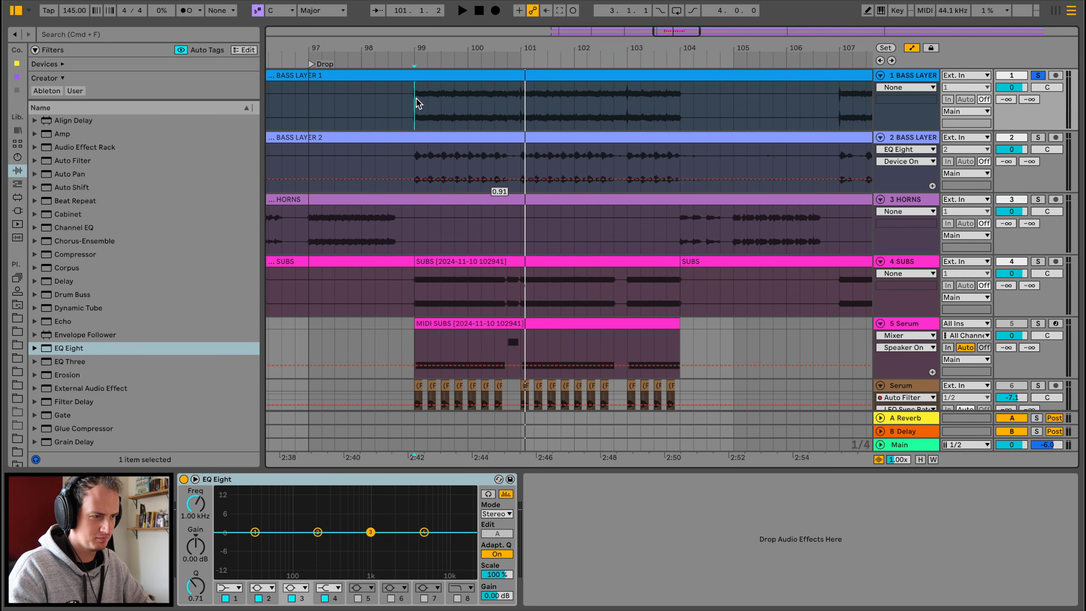
key("space")
left_click(235, 599)
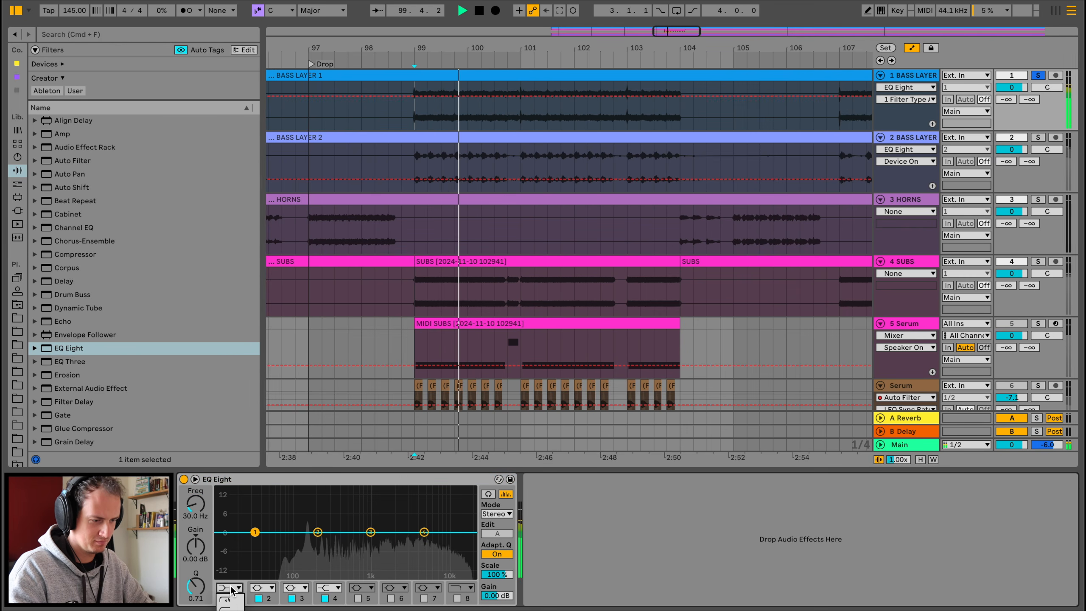
left_click(236, 600)
left_click_drag(255, 542, 302, 545)
Step: Move the EQ Eight from Bass Layer 1 to the 7 Serum track, then solo that track and play it
scroll(417, 359, "down", 6)
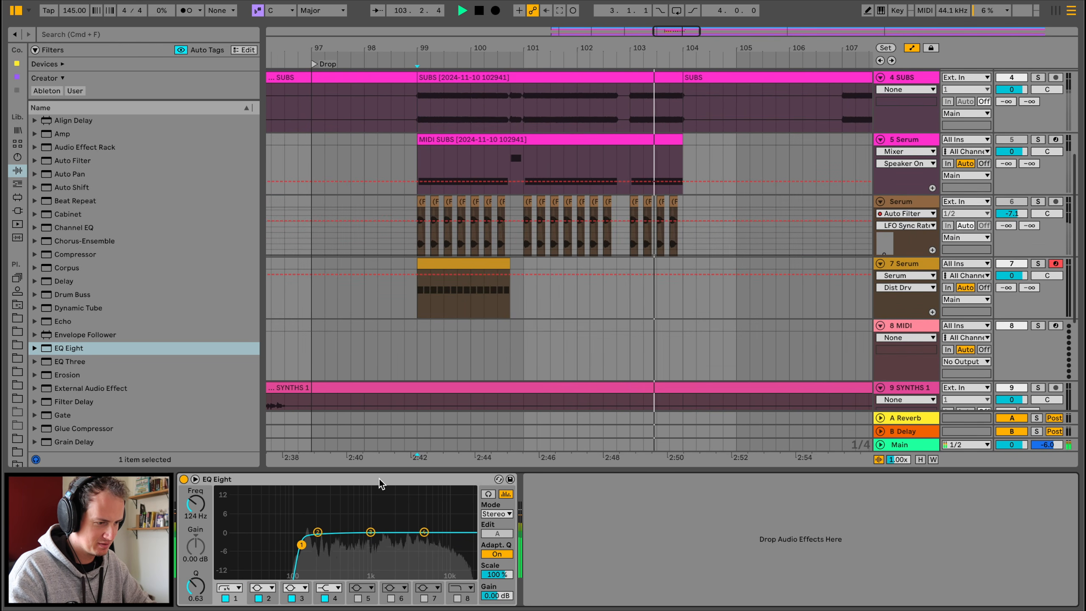
key("space")
key("space")
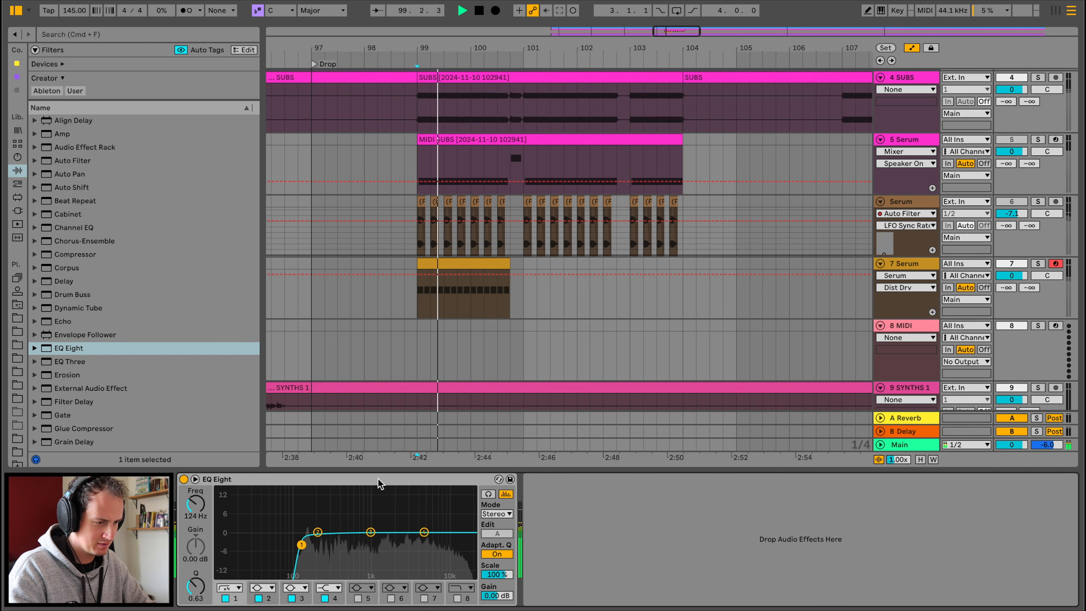
left_click(379, 479)
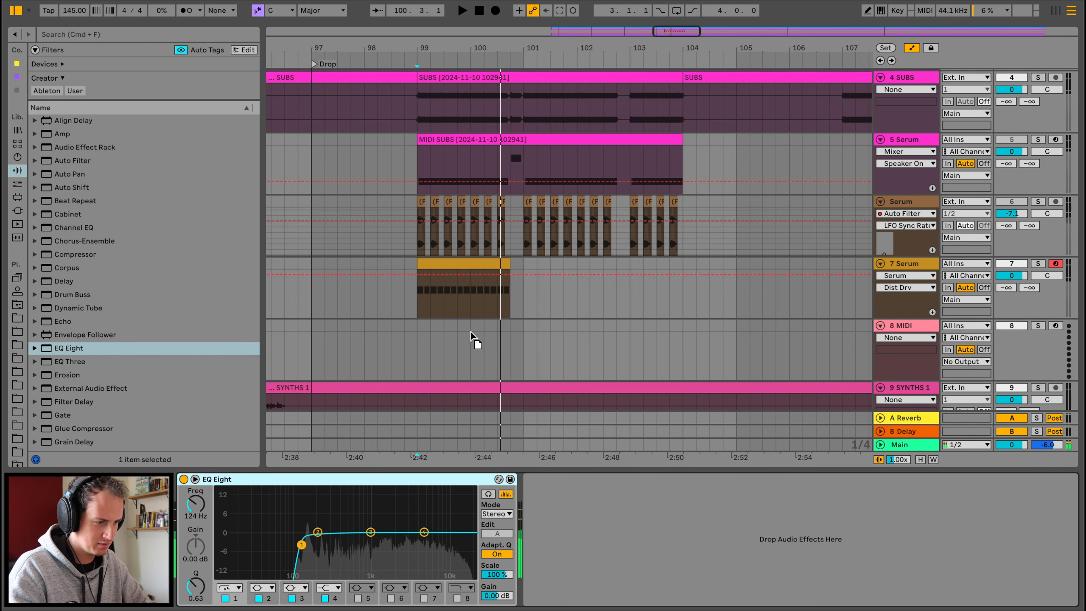
left_click(443, 272)
left_click(444, 270)
key("space")
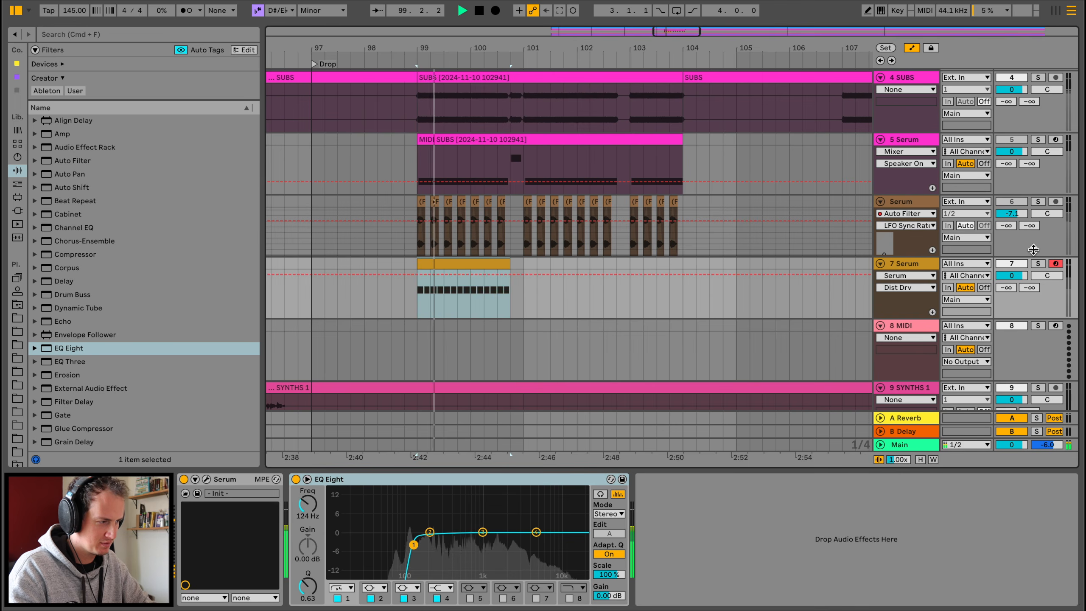
left_click(1038, 263)
key("space")
key("space")
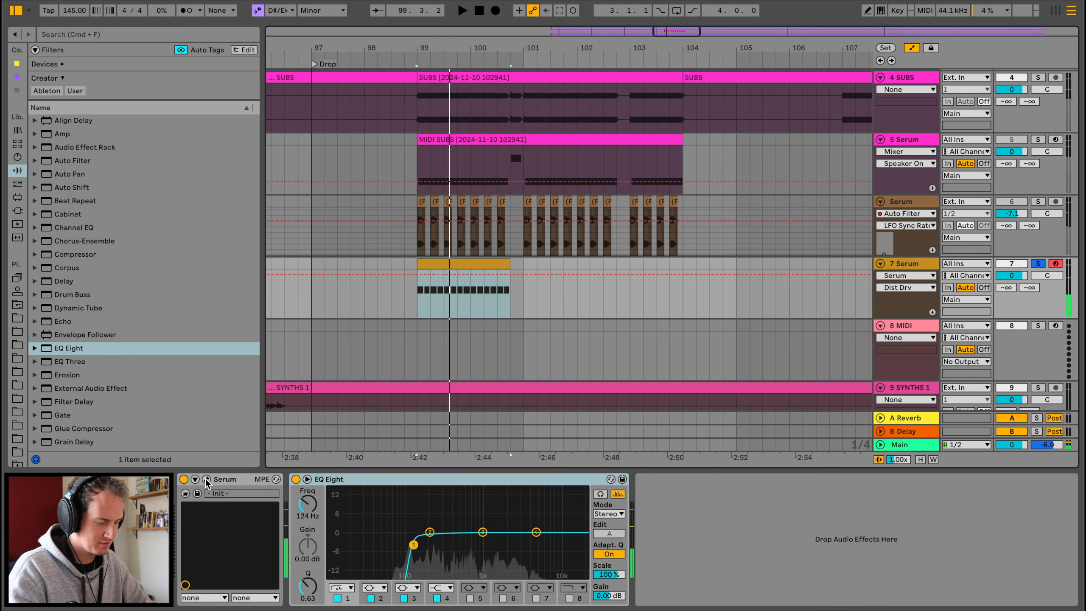
Step: Enable the Filter in 7 Serum's synth effects and adjust its resonance
left_click(206, 479)
left_click(581, 84)
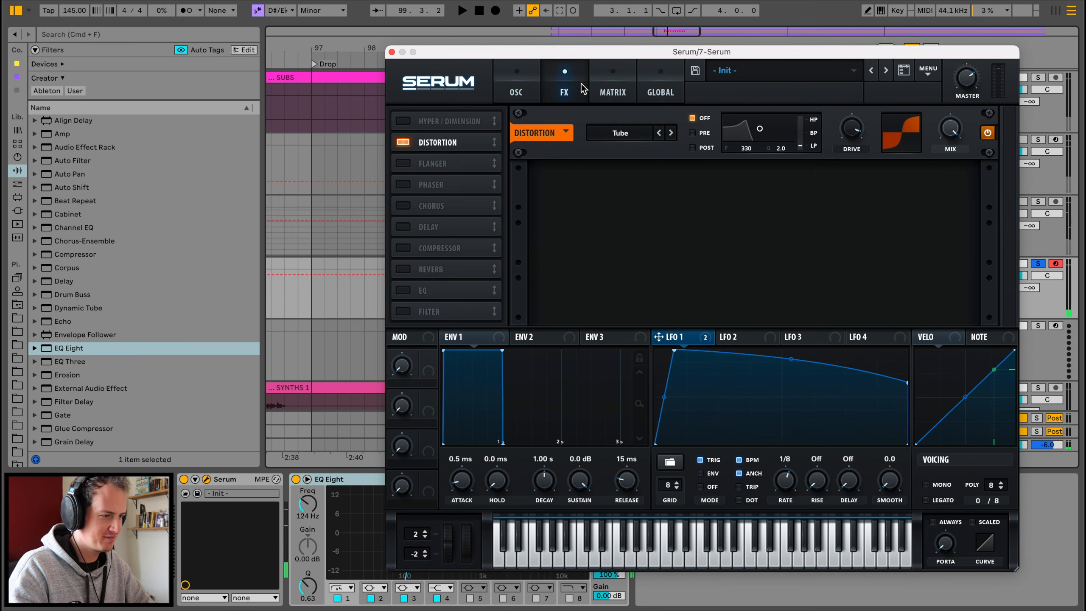
left_click(401, 310)
left_click(631, 191)
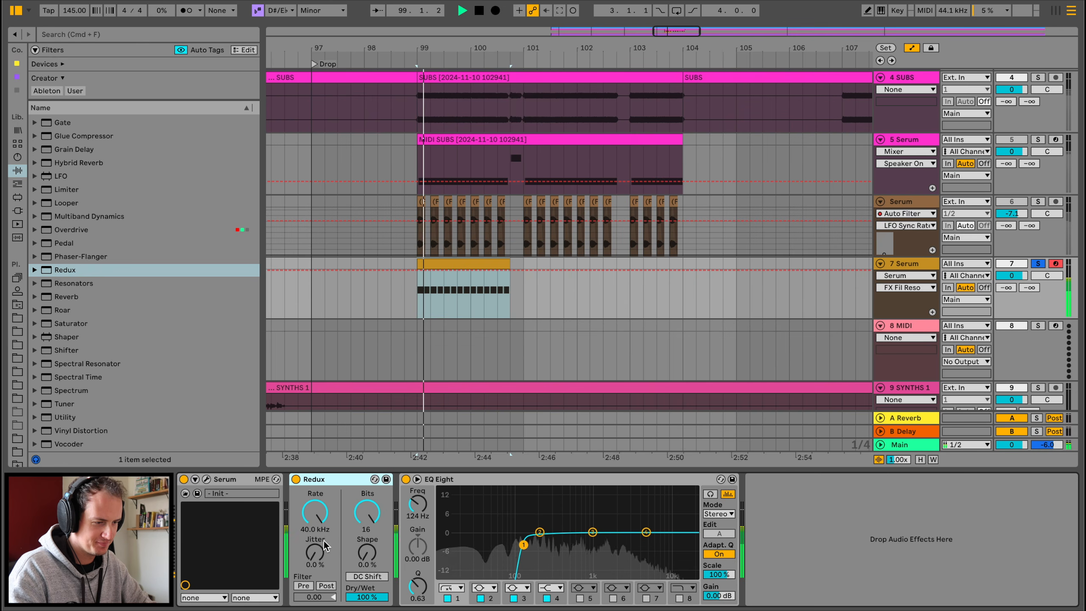
Step: Set the Redux on 7 Serum to a 2.54 kHz rate, 9 bits, 13 % shape and 49 % dry/wet
left_click_drag(315, 512, 315, 557)
key("space")
key("space")
left_click(366, 512)
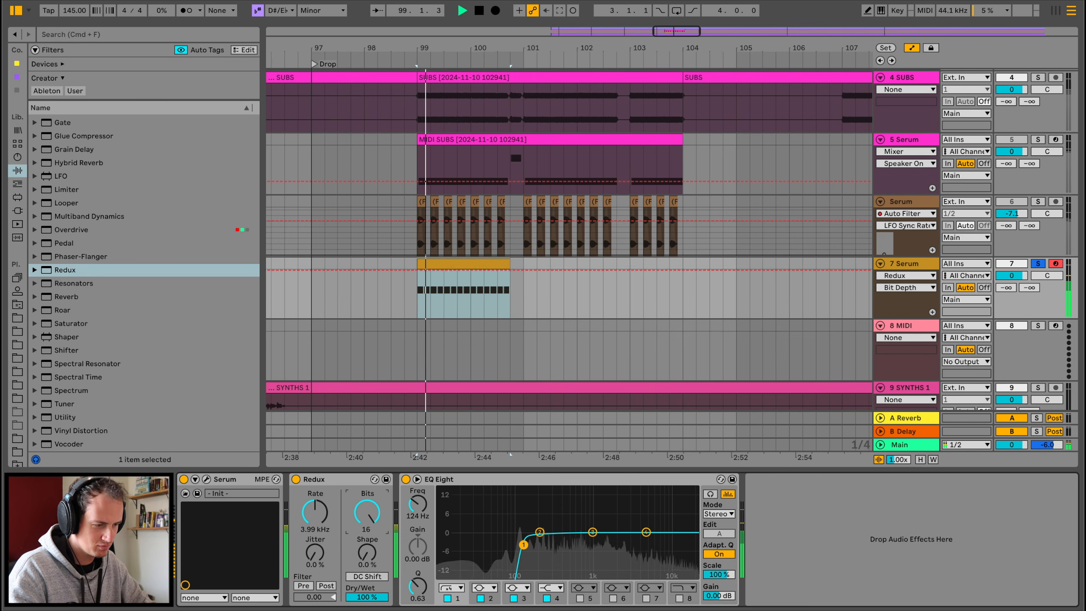
left_click_drag(367, 512, 367, 540)
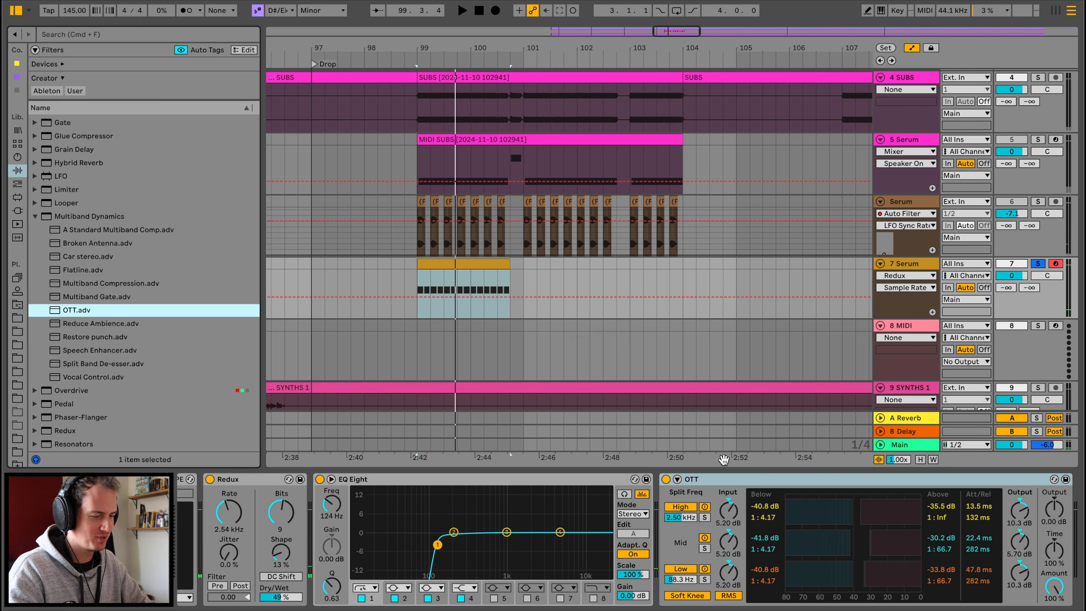
Step: Add the OTT multiband preset after EQ Eight on 7 Serum and duplicate it
key("space")
key("space")
left_click(741, 484)
key("super+d")
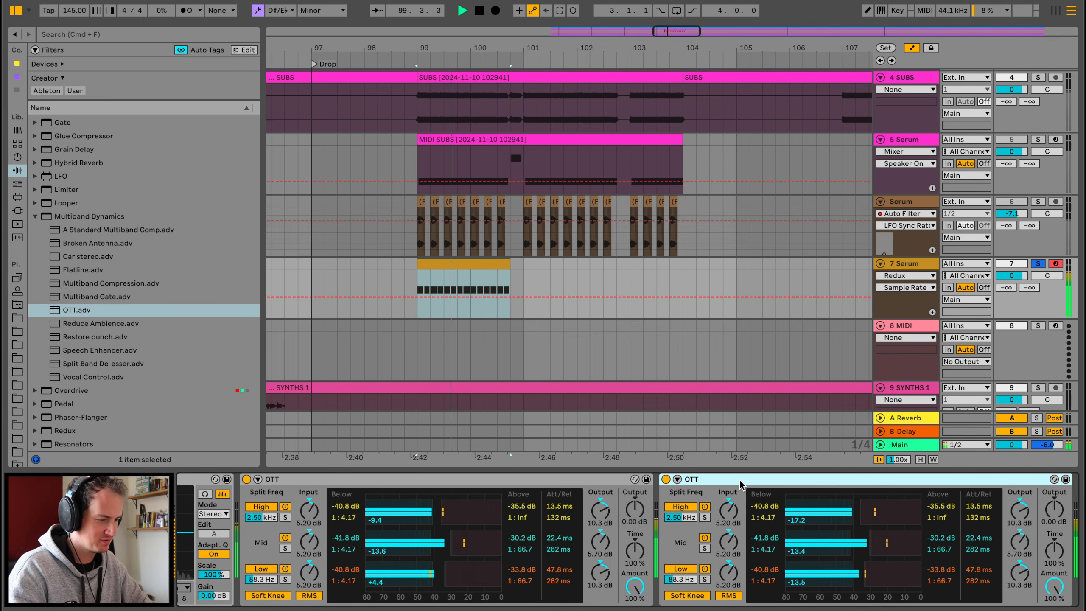
Step: Set Redux to 4.89 kHz and 100 % wet, then group it into an audio effect rack with a second, empty chain
scroll(487, 509, "left", 10)
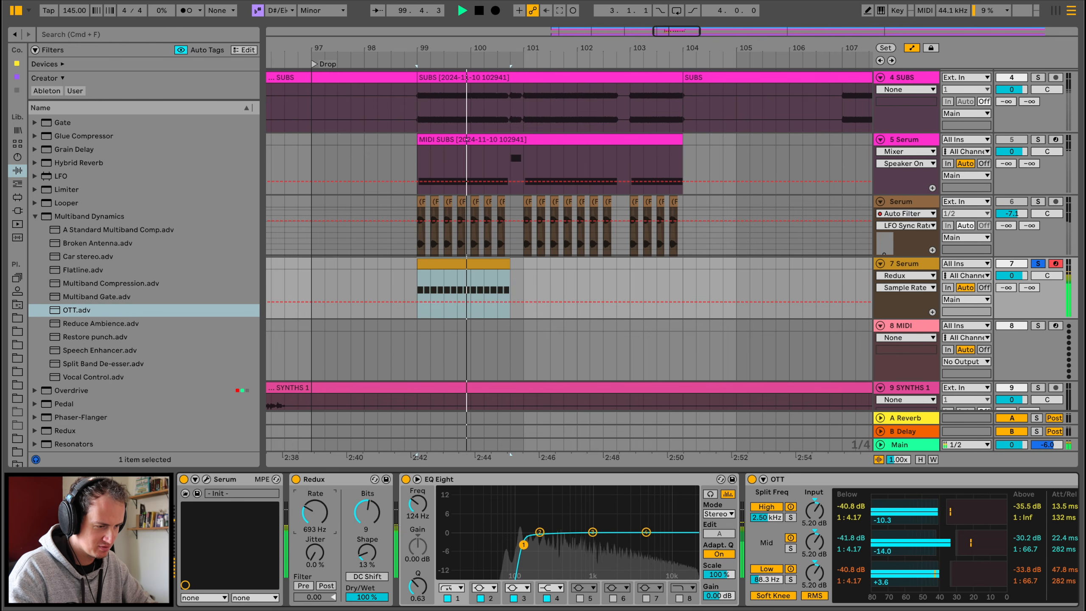
key("space")
left_click(332, 479)
key("super+g")
left_click(295, 529)
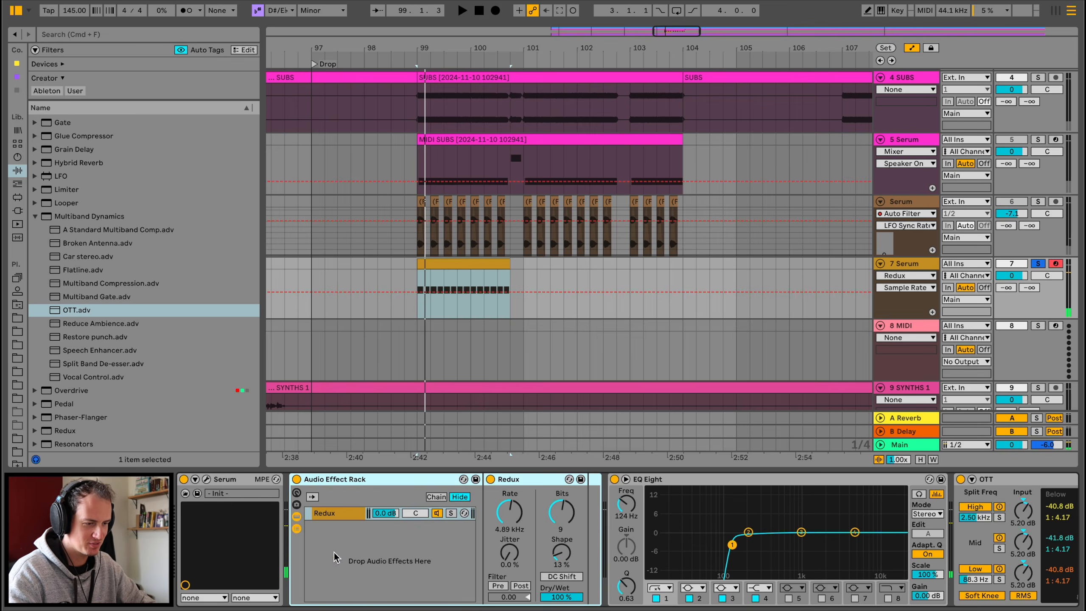
right_click(334, 551)
left_click(353, 562)
left_click(350, 516)
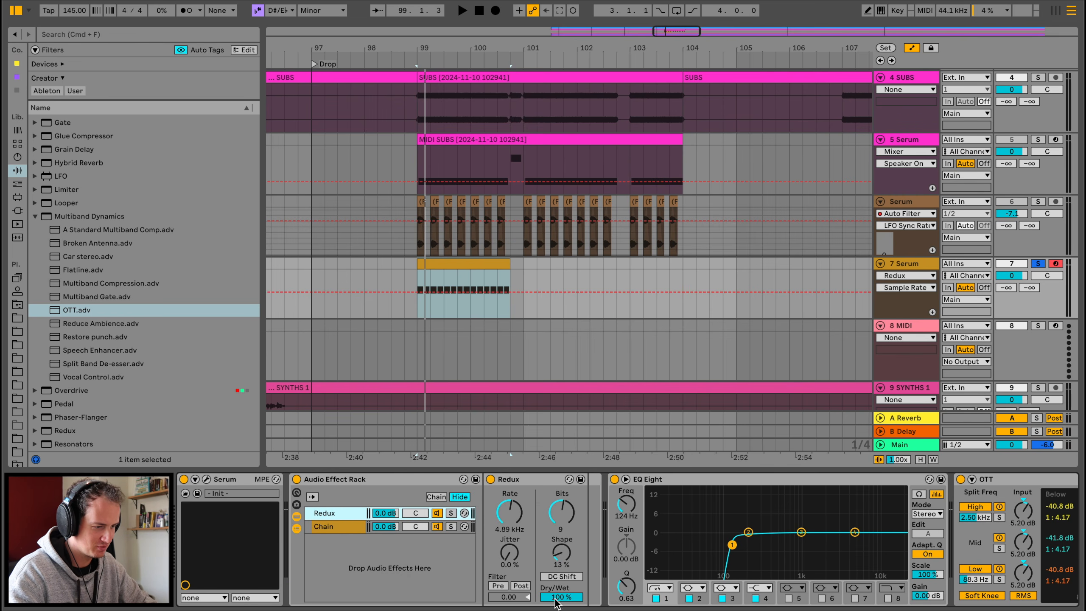
Step: Solo the rack's Redux chain and add an EQ Eight directly after Redux
key("space")
left_click(450, 512)
scroll(64, 238, "up", 5)
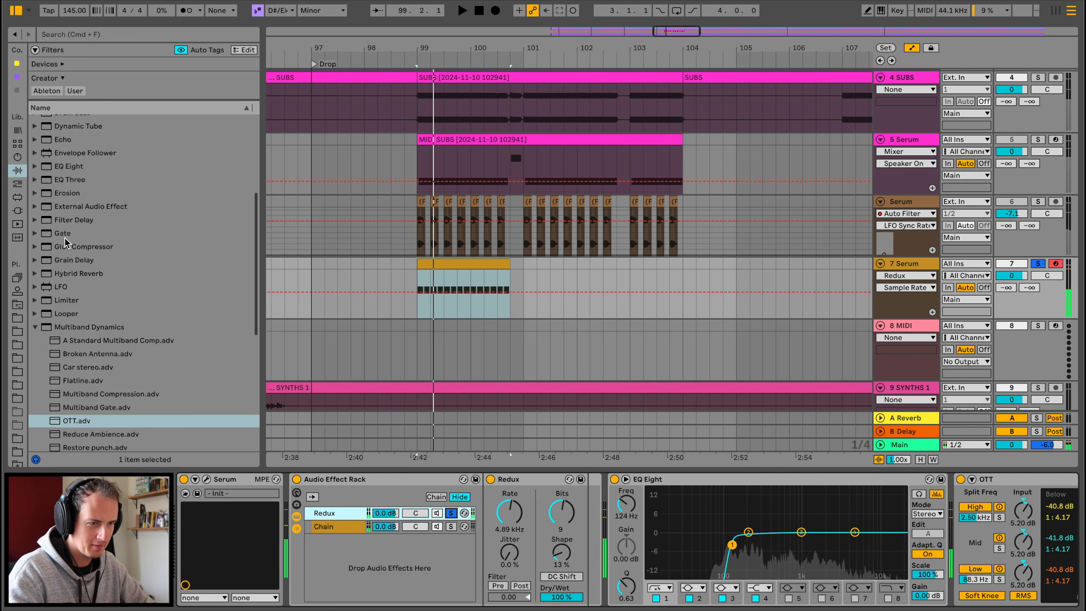
scroll(65, 238, "up", 5)
left_click_drag(60, 350, 615, 548)
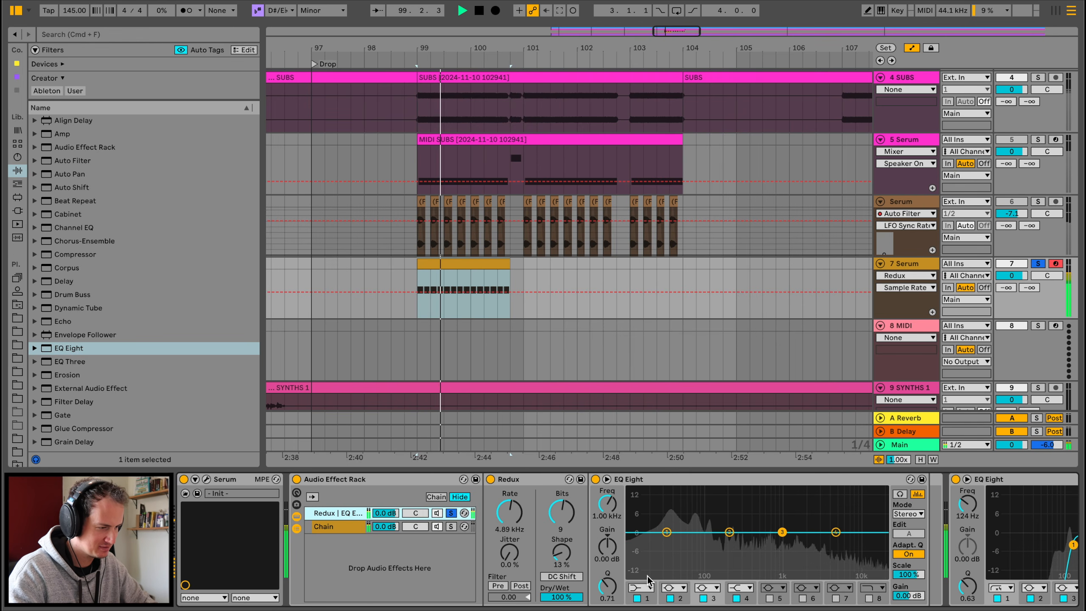
Step: Apply a low cut at 1.63 kHz with a Q of 0.33 to the Redux chain's EQ Eight
left_click(640, 588)
key("space")
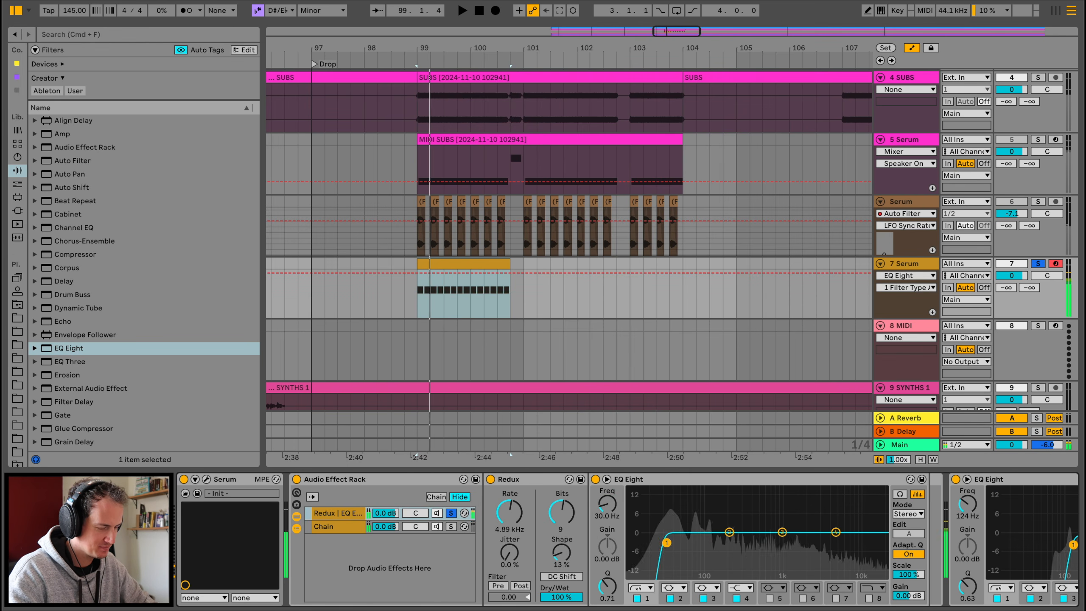
key("space")
key("space")
left_click_drag(666, 542, 811, 555)
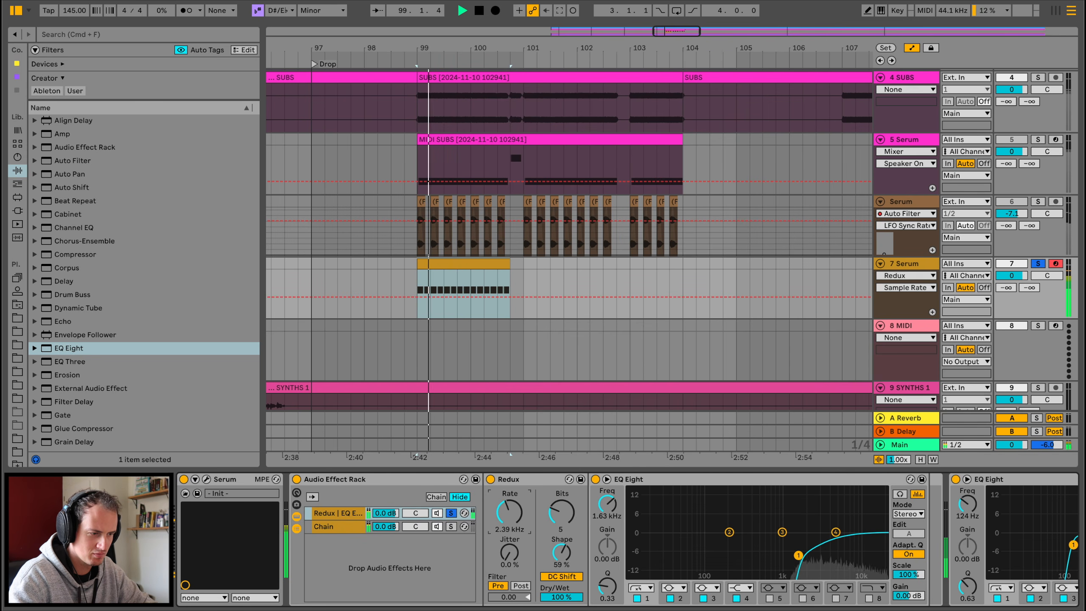
Step: Set Redux to a 2.25 kHz rate, 5 bits and 59 % shape, with DC Shift and the pre-filter enabled
left_click_drag(509, 512, 509, 513)
key("space")
key("space")
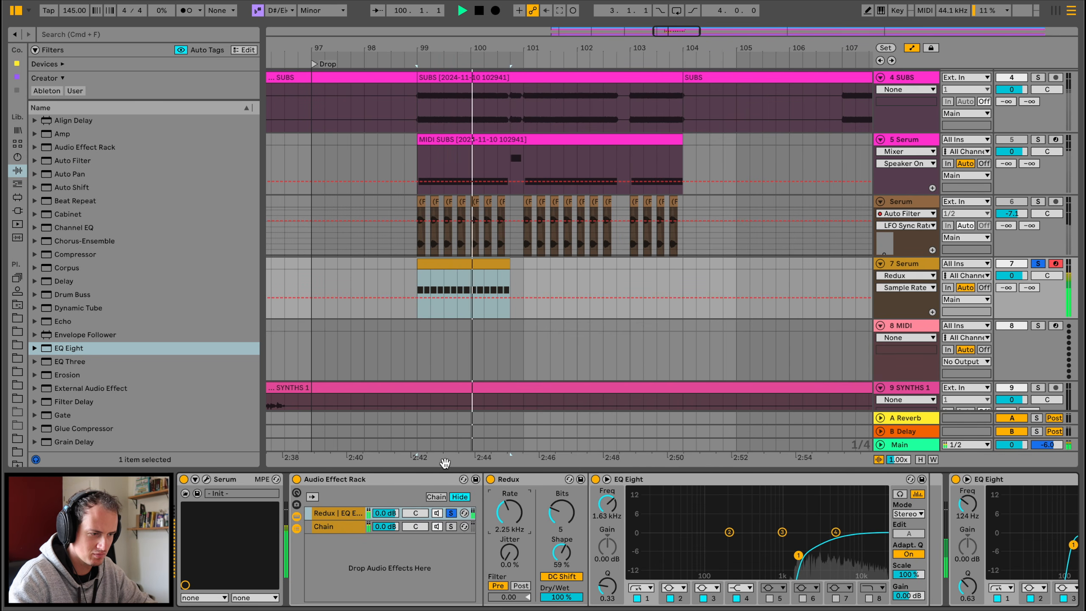
Step: Shorten all notes in the 7 Serum MIDI clip slightly and play the result
double_click(464, 263)
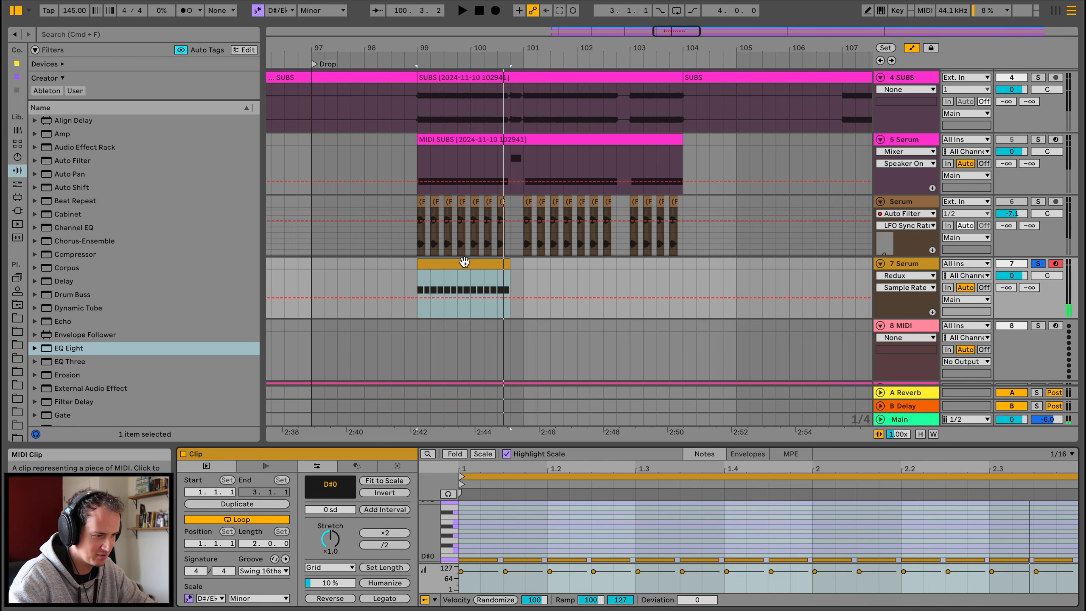
left_click(503, 529)
key("super+a")
left_click_drag(495, 557, 491, 557)
key("space")
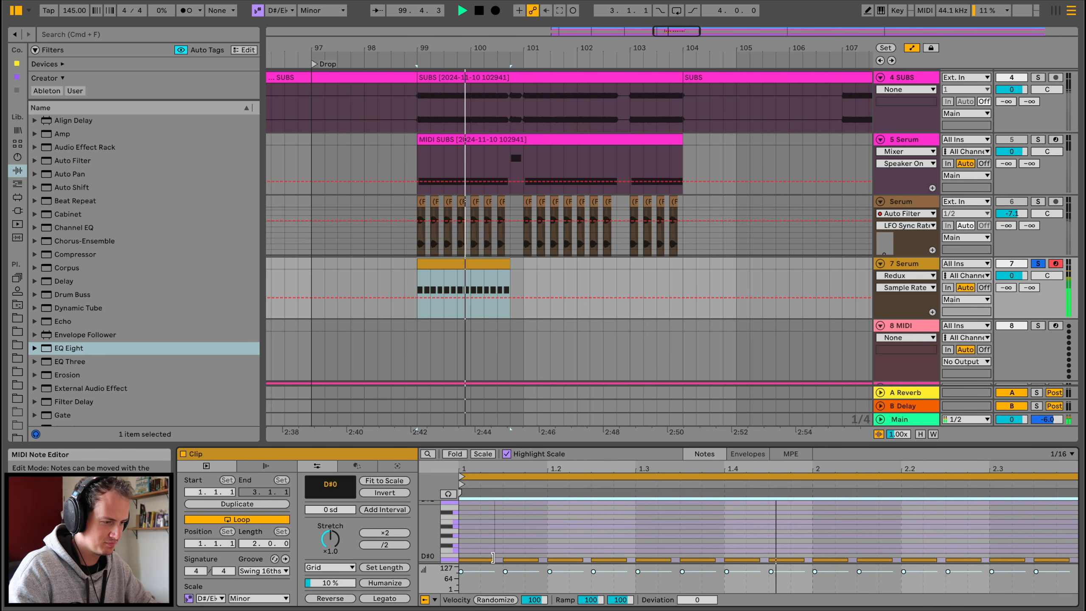
Step: Solo the rack's dry chain alongside the Redux chain and lower the Redux chain's volume slightly
left_click(921, 264)
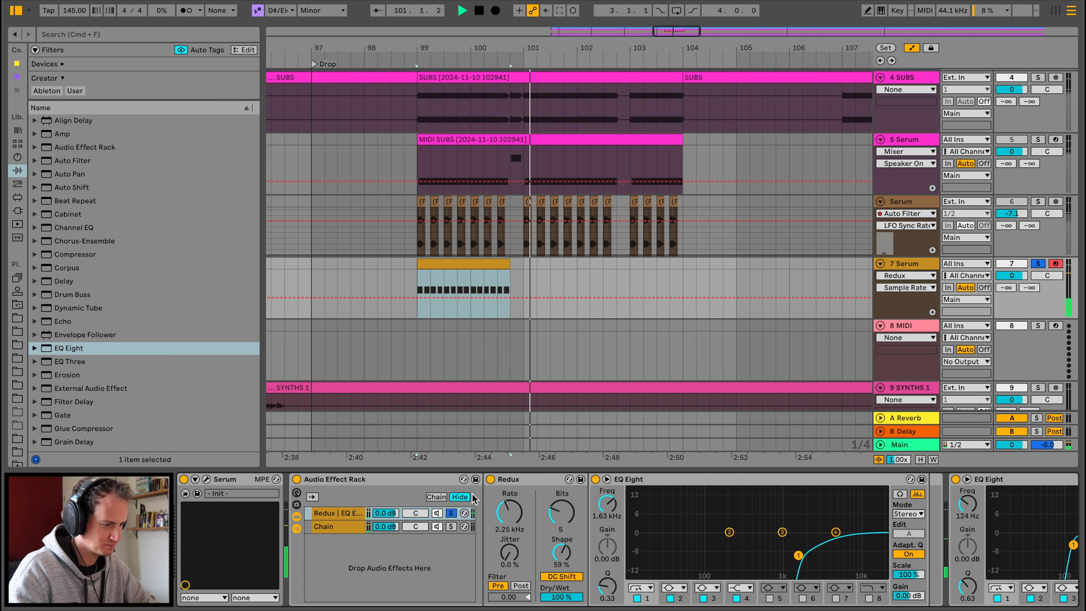
left_click(450, 525)
left_click_drag(384, 512, 385, 515)
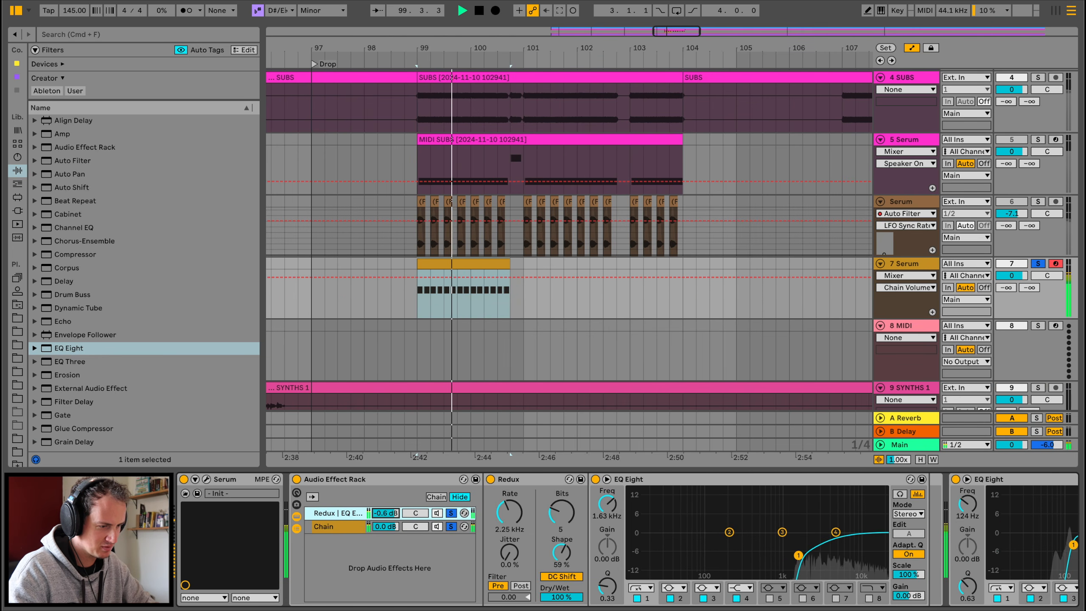
Step: Readjust the low-cut point of the Redux chain's EQ Eight and set the first OTT's amount to 49 %
scroll(696, 509, "right", 5)
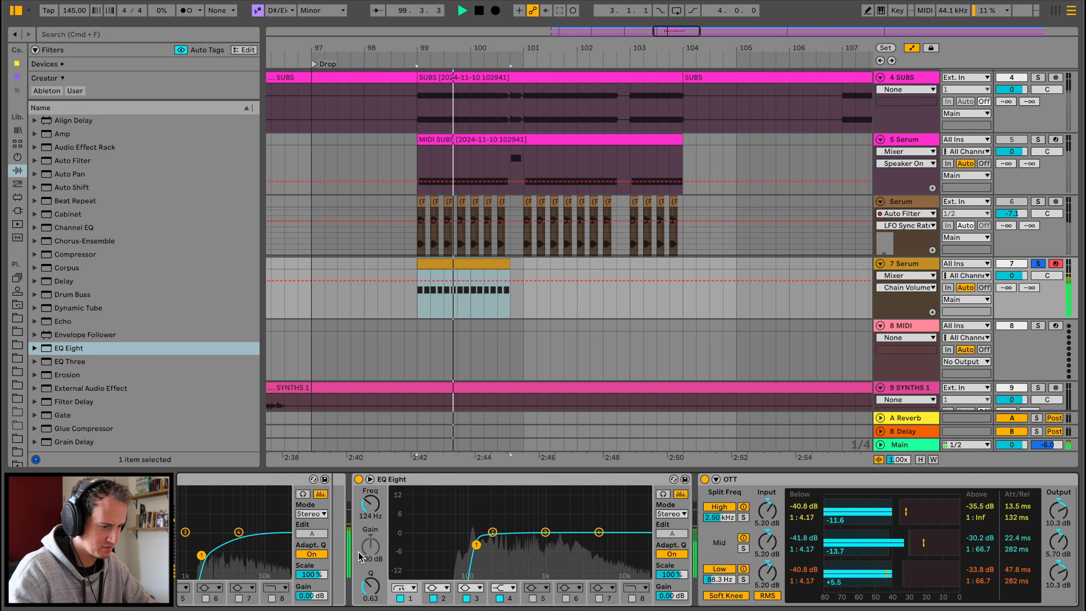
left_click_drag(201, 555, 239, 526)
scroll(804, 518, "right", 10)
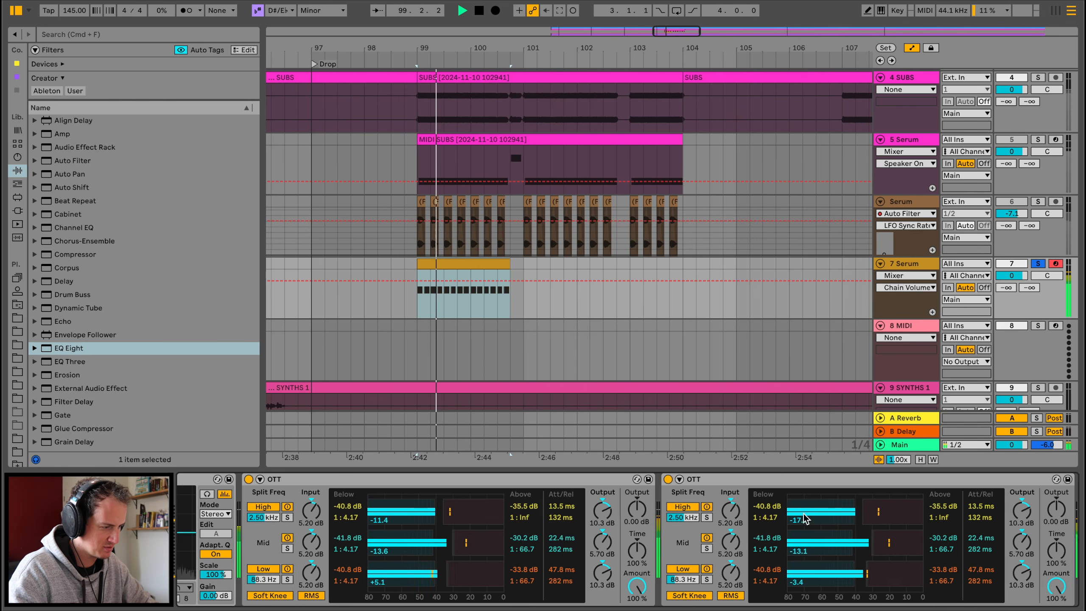
left_click_drag(570, 586, 570, 608)
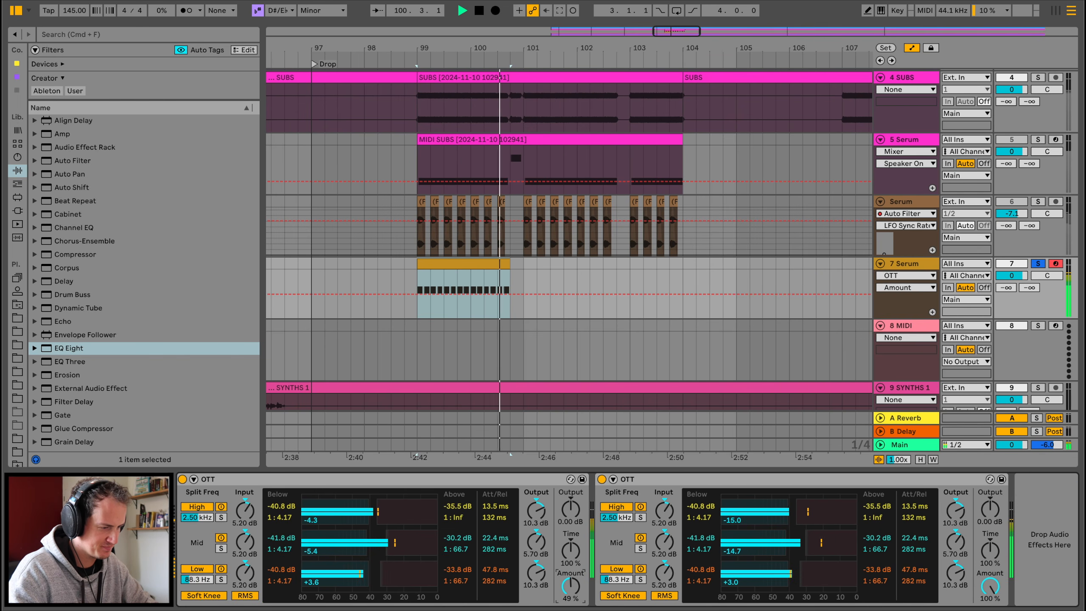
key("space")
Step: Compare Bass Layer 1 with 7 Serum by soloing each, and set 7 Serum's track volume to -5.9 dB
scroll(729, 255, "up", 5)
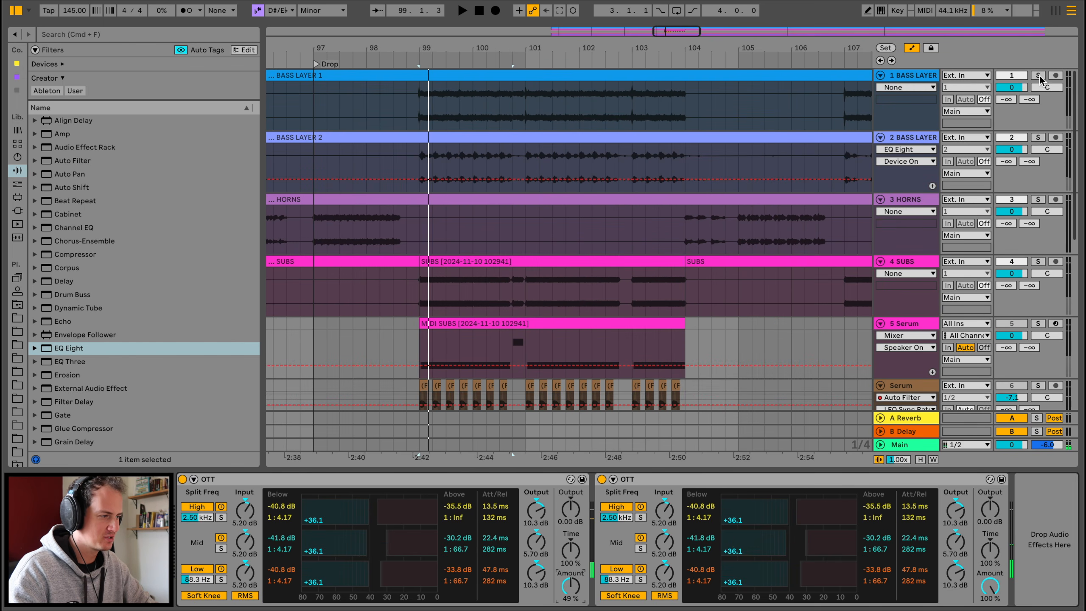
left_click(1039, 76)
key("space")
scroll(912, 300, "down", 5)
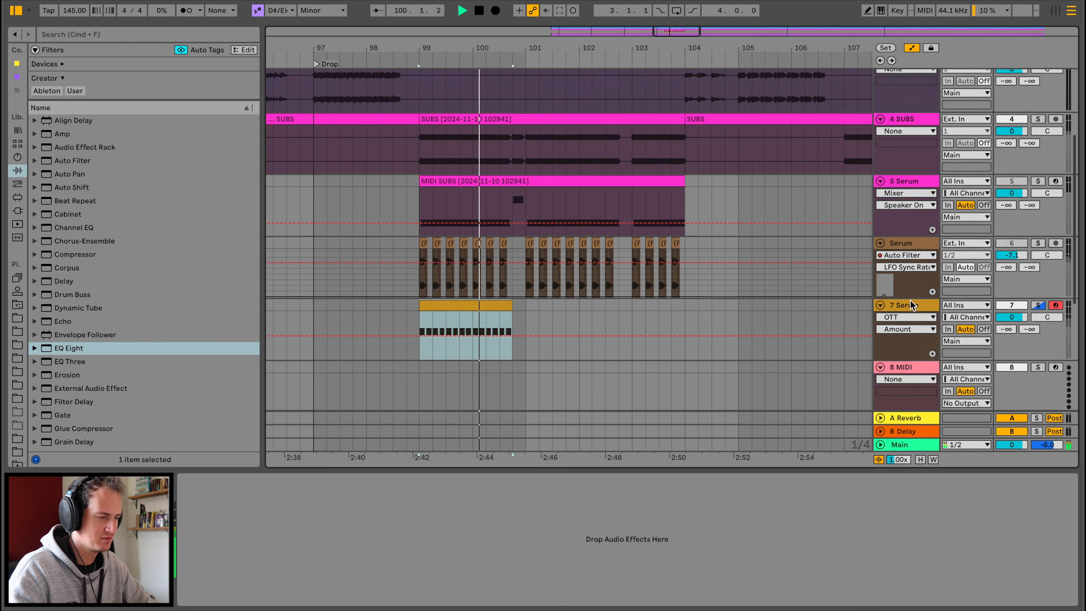
scroll(911, 305, "down", 2)
left_click(1037, 266)
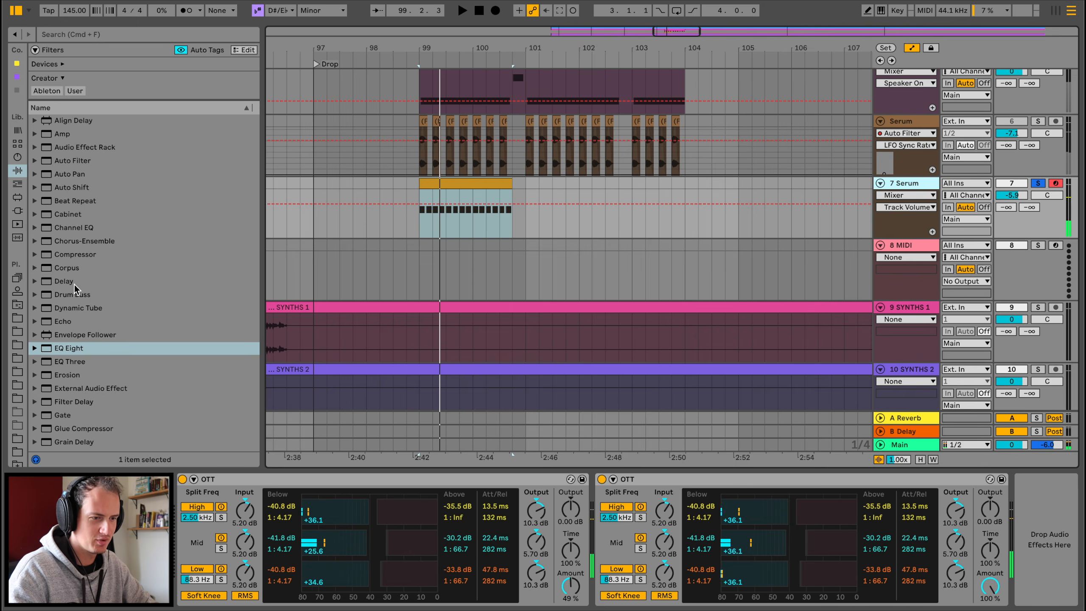
Step: Add another EQ Eight after the second OTT on 7 Serum and low-cut it at about 100 Hz
double_click(77, 347)
key("space")
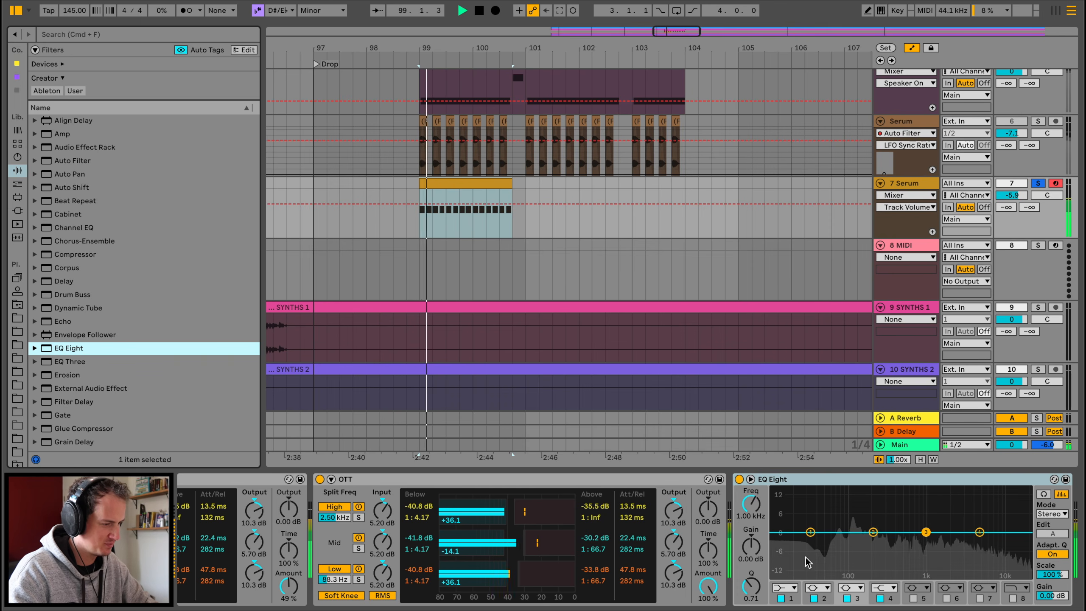
left_click(782, 600)
left_click_drag(810, 542, 848, 552)
Step: Cut the final EQ Eight's band 3 by 12 dB at 527 Hz
left_click(925, 532)
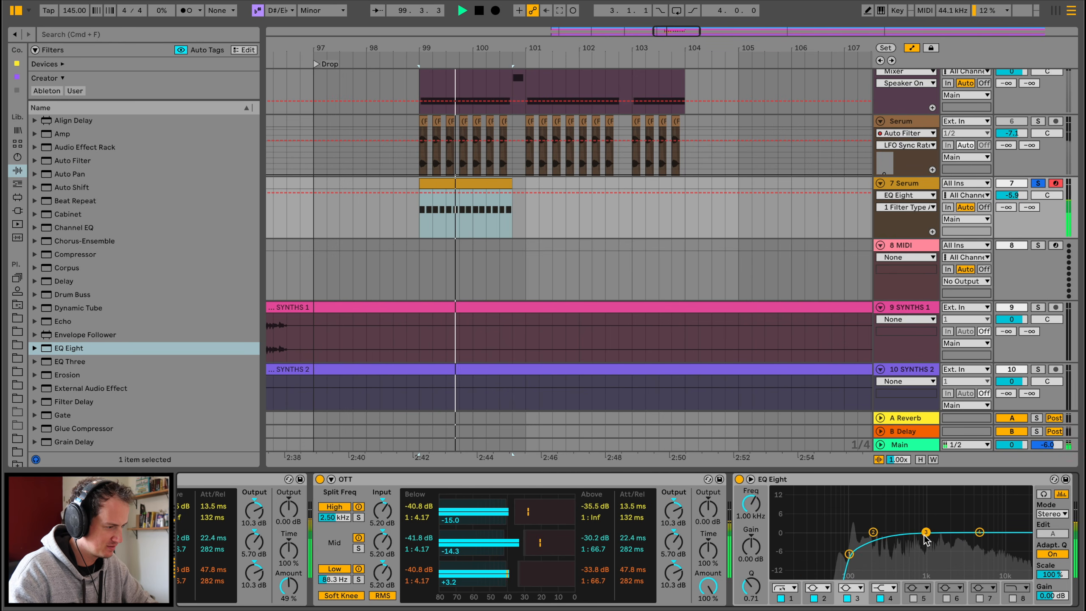
left_click_drag(925, 531, 904, 567)
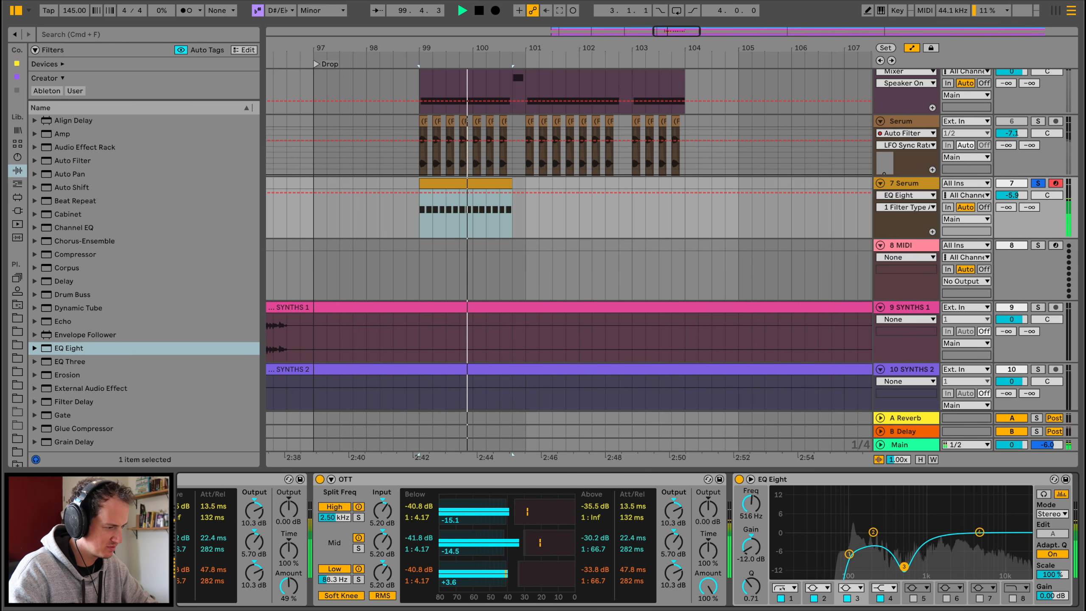
scroll(807, 238, "up", 8)
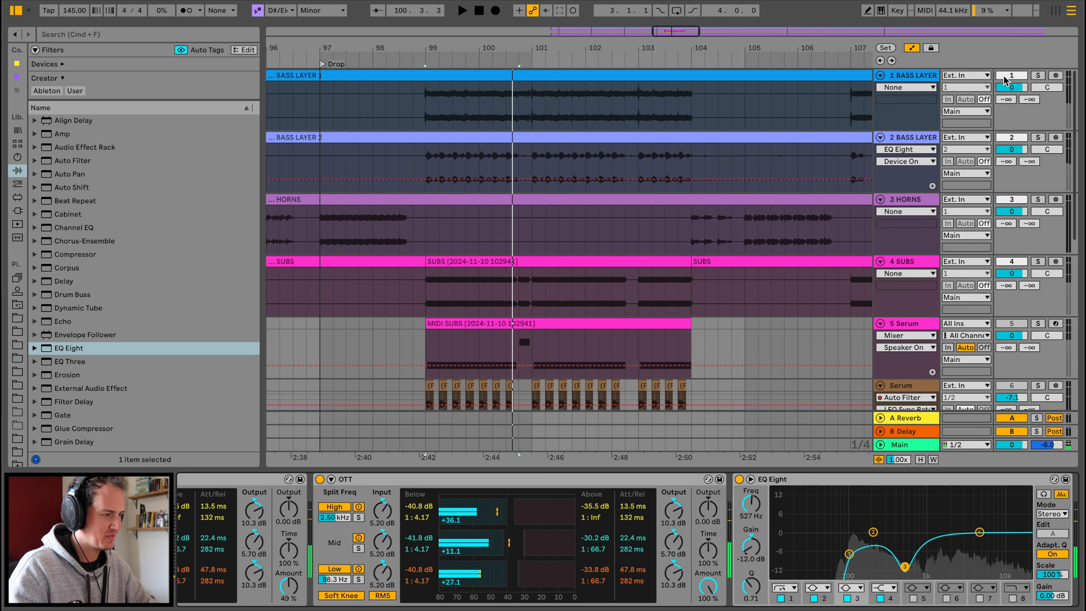
Step: Solo Bass Layer 1 and play it back from the drop
left_click(1037, 75)
key("space")
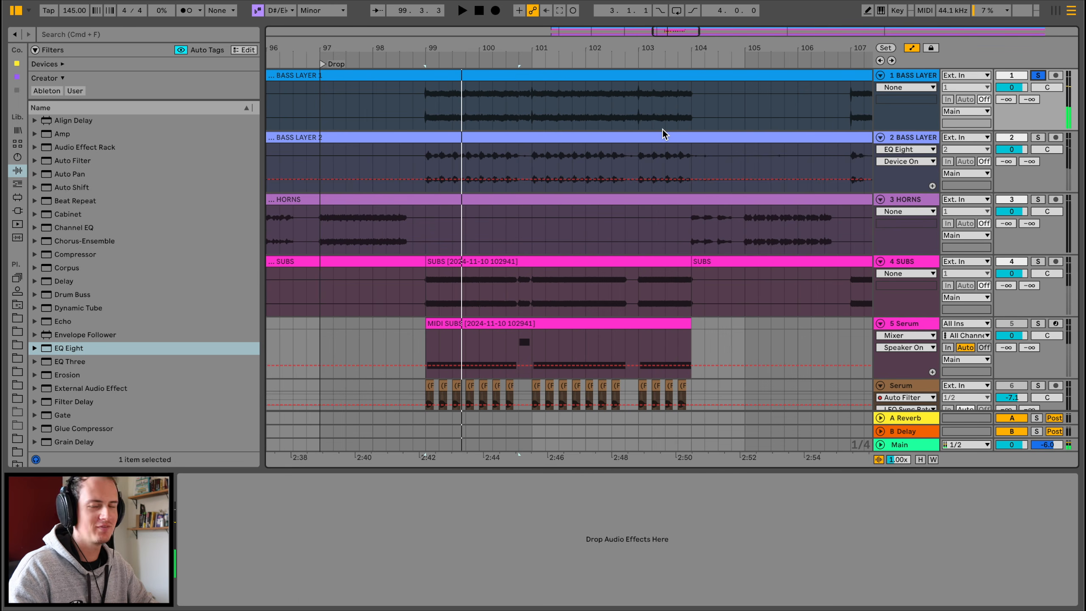
key("space")
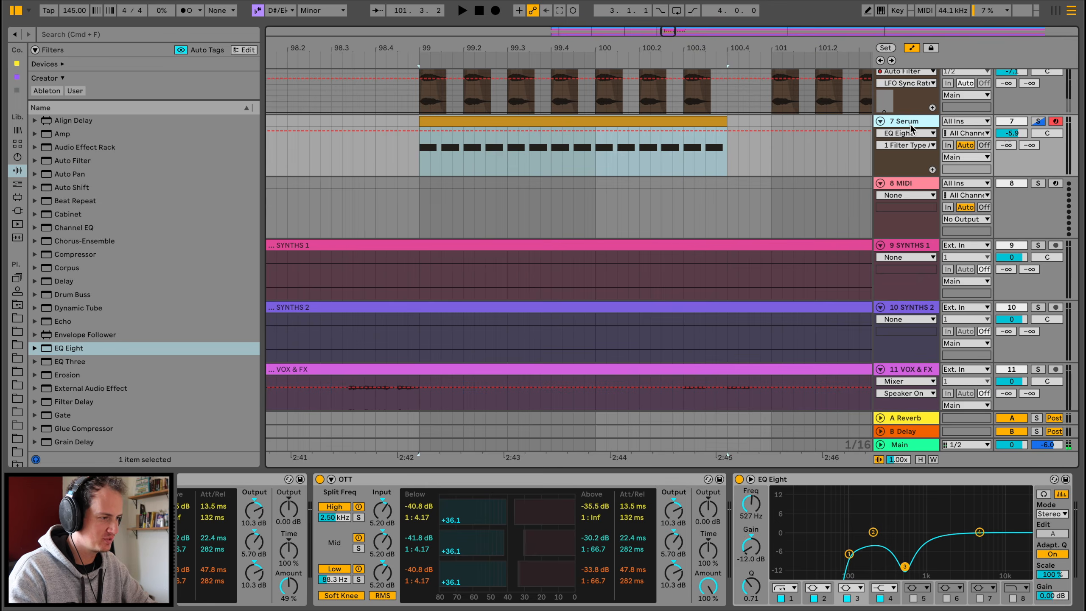
Step: Create a new audio track below 7 Serum and place Antidote Limitless - Percs 11.wav on it at bar 99
key("super+t")
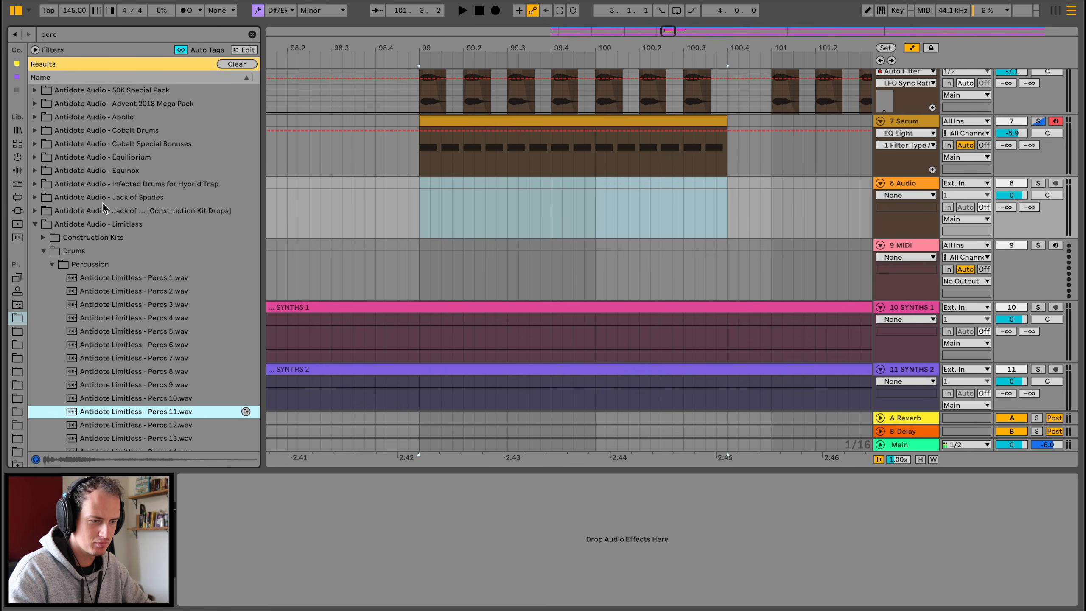
left_click_drag(136, 410, 419, 210)
left_click_drag(429, 48, 429, 60)
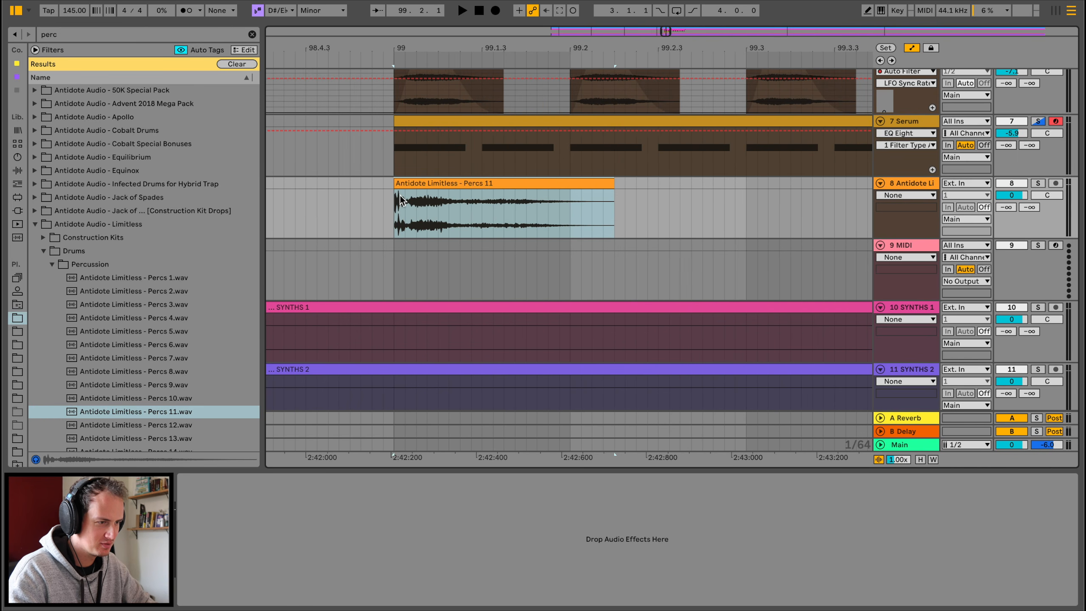
Step: Audition Bass Layer 1 against the 7 Serum and percussion sample tracks around bar 99
scroll(400, 201, "up", 5)
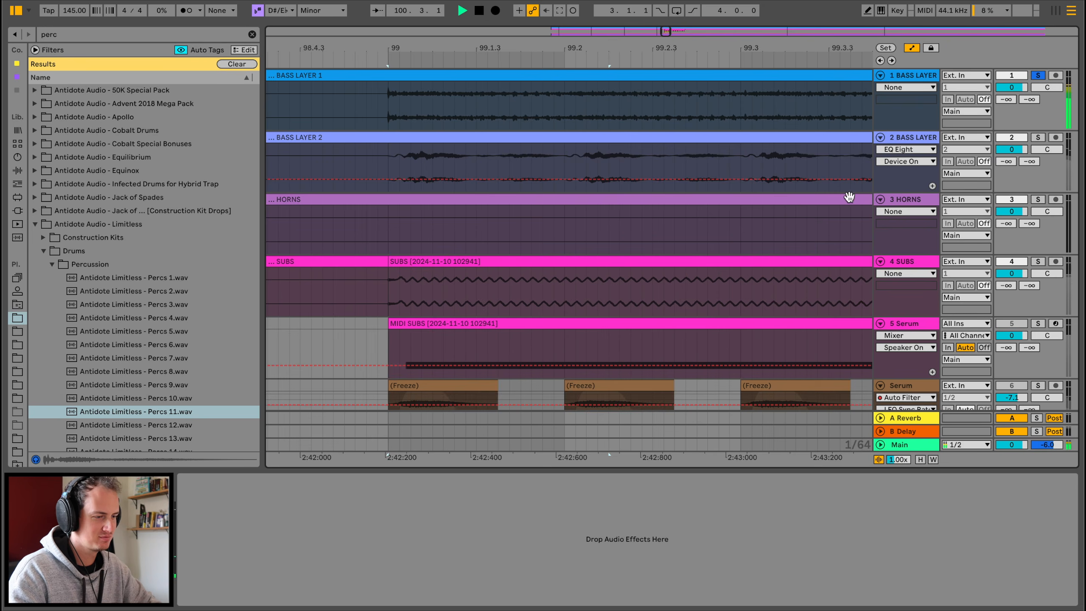
scroll(774, 268, "down", 8)
key("space")
key("space")
scroll(524, 253, "up", 2)
key("space")
key("space")
key("space")
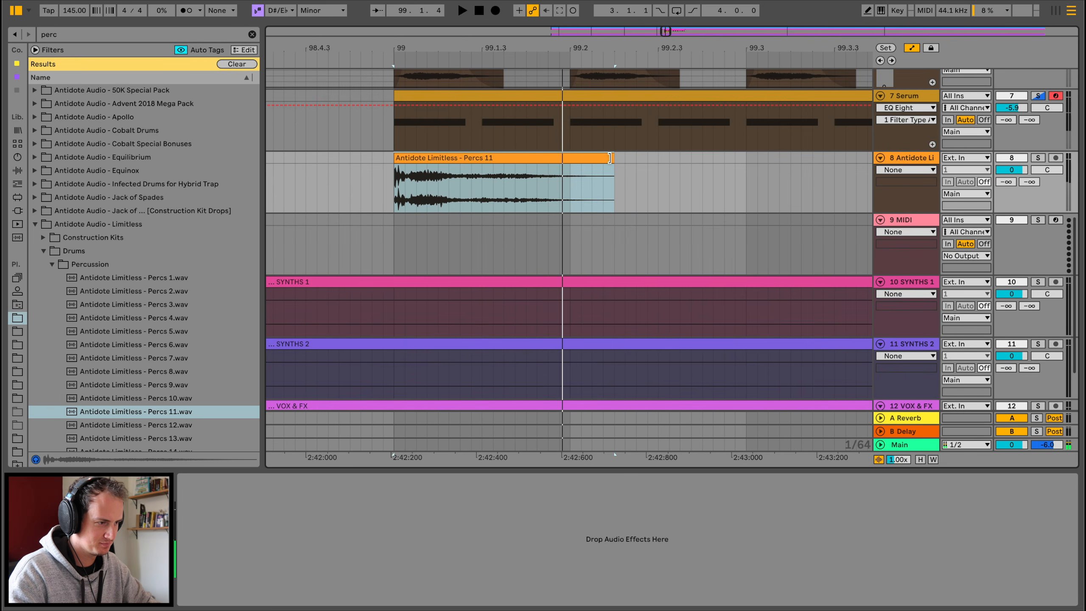
Step: Trim both ends of the Percs 11 clip, realign it to bar 99 and fade it in and out
left_click_drag(610, 158, 566, 157)
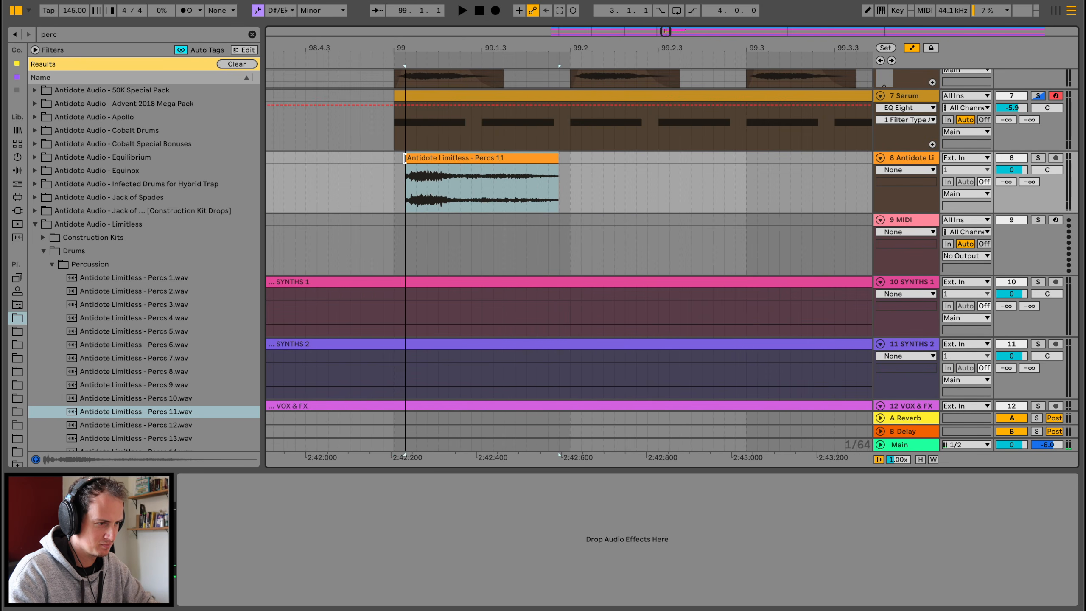
key("a")
left_click_drag(406, 165, 440, 166)
left_click(446, 160)
key("Left")
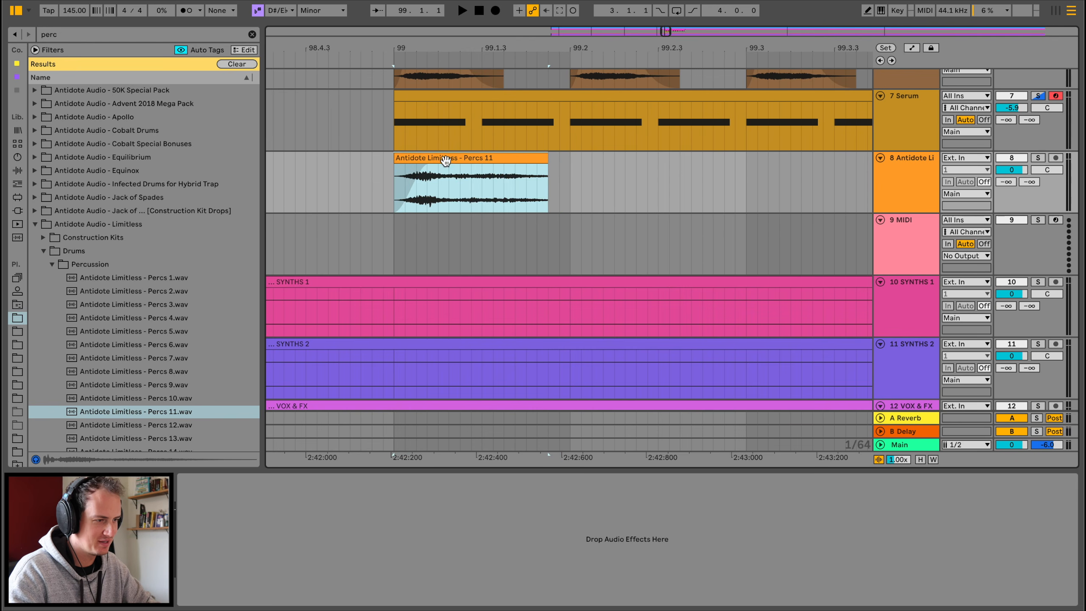
key("space")
key("space")
left_click_drag(544, 166, 453, 167)
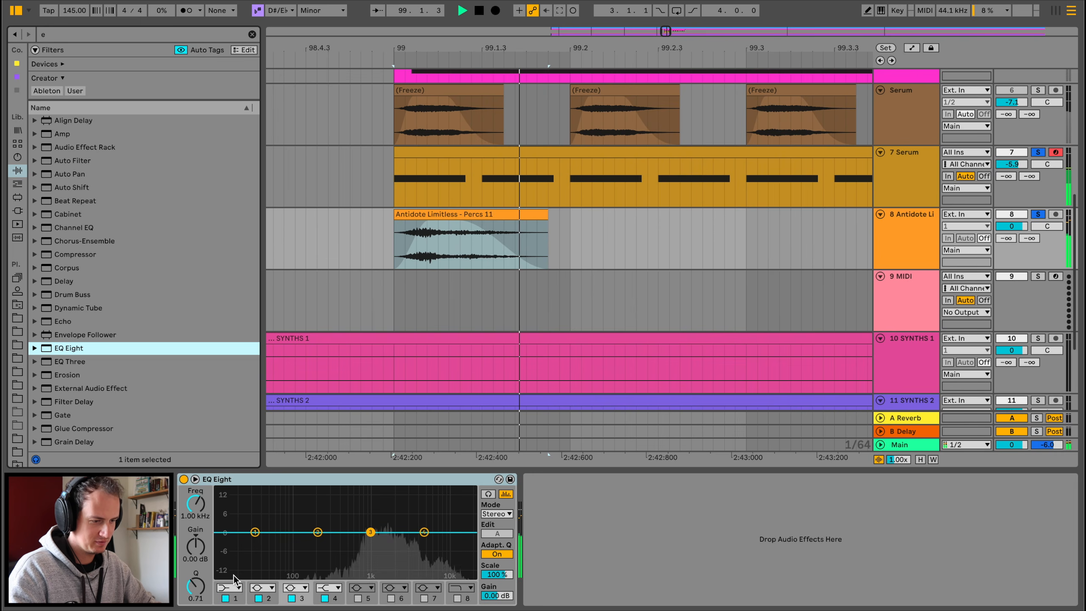
Step: Low-cut the percussion track with EQ Eight's band 1 at 284 Hz with a Q of 0.47
left_click(229, 588)
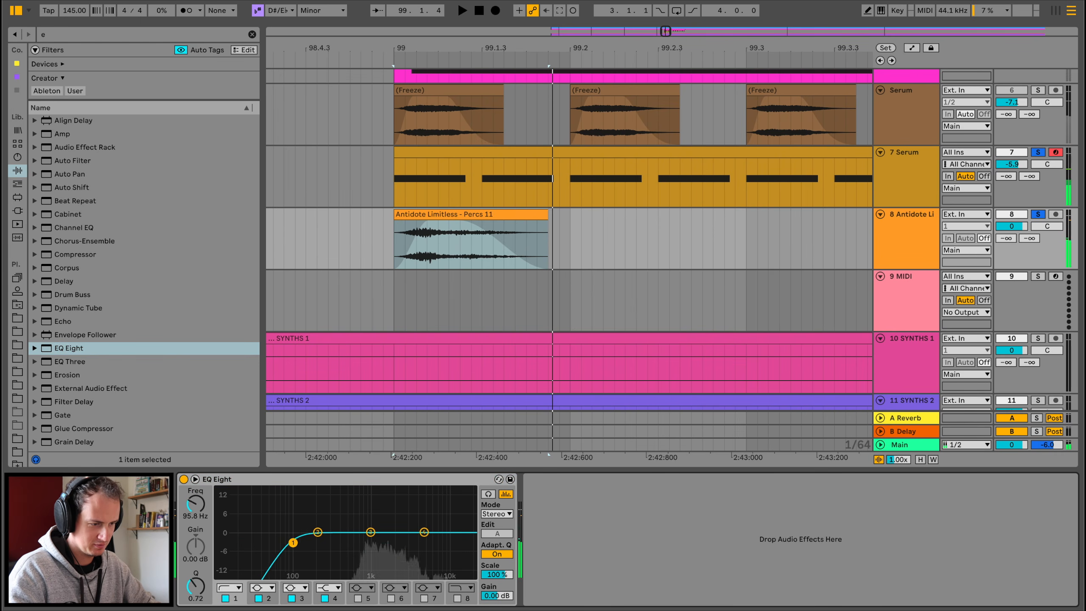
left_click(434, 242)
key("space")
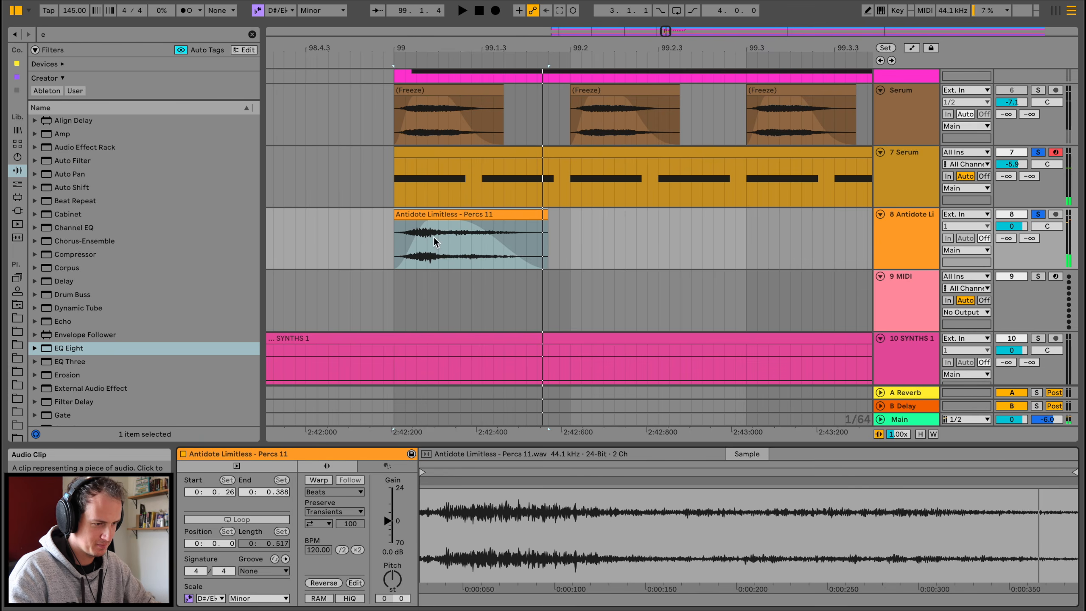
Step: Enable Warp on the Percs 11 clip, transpose it to +7 semitones and audition it with 7 Serum
left_click(319, 480)
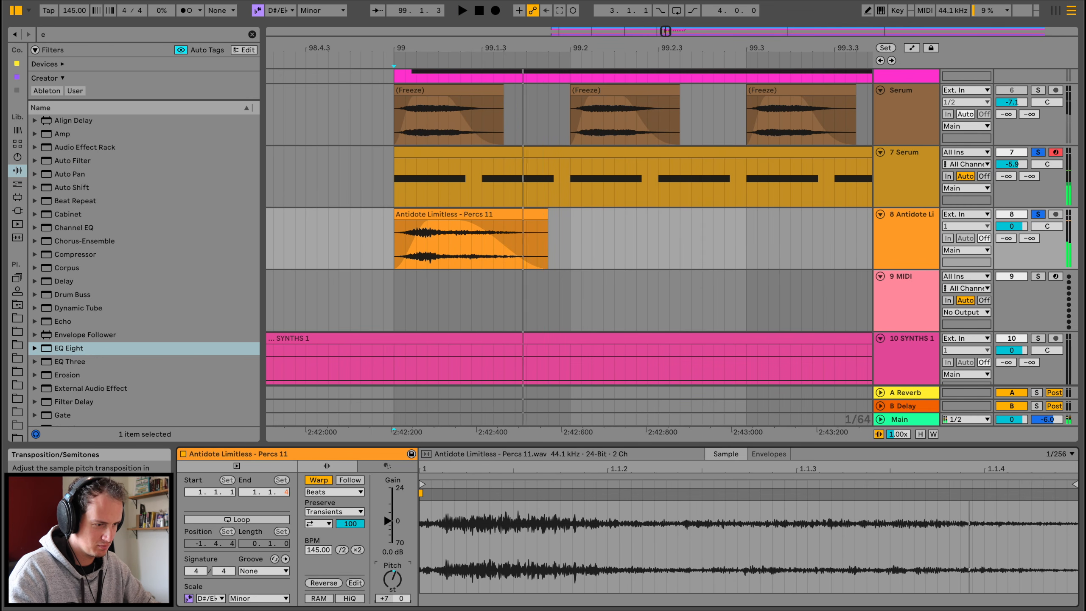
key("space")
key("space")
left_click_drag(392, 579, 392, 563)
key("space")
key("space")
key("space")
key("space")
key("space")
key("space")
key("space")
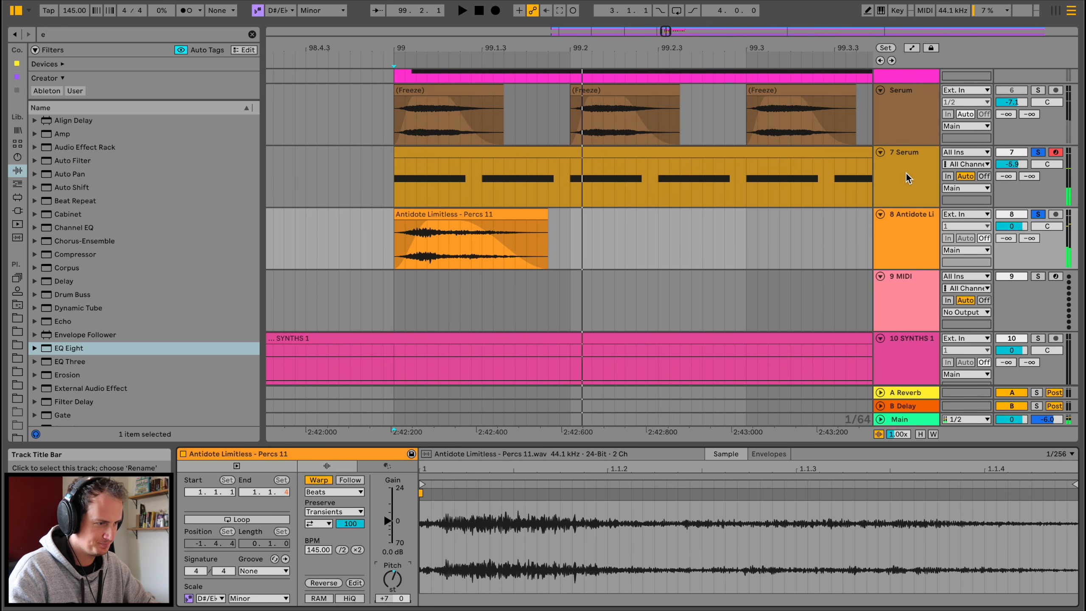
Step: Add a Vocoder after the EQ Eight on the percussion track
scroll(900, 175, "up", 2)
left_click(901, 171)
scroll(88, 342, "down", 10)
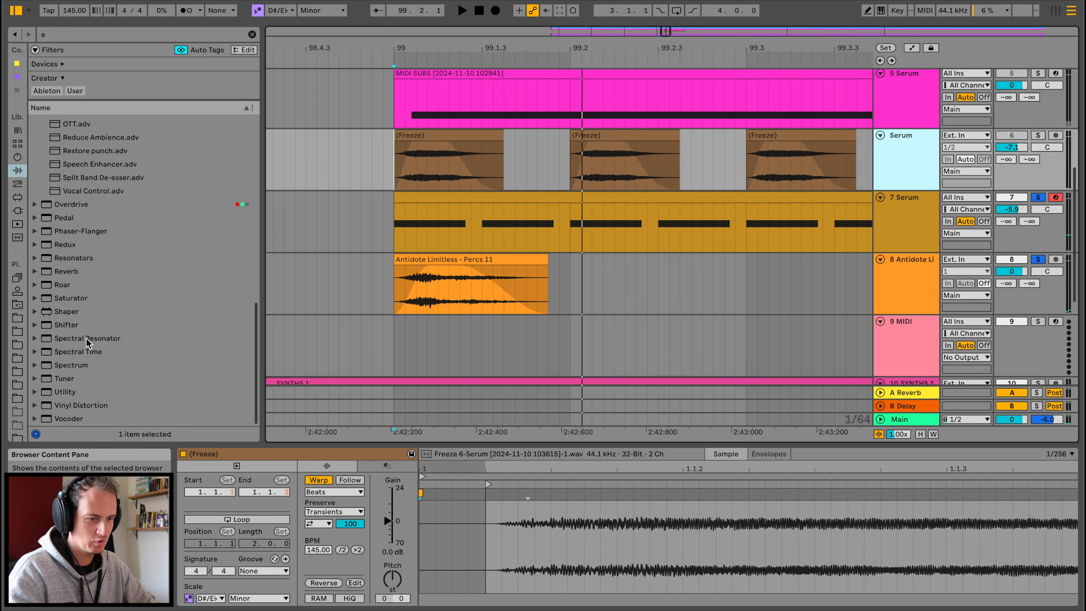
left_click(68, 418)
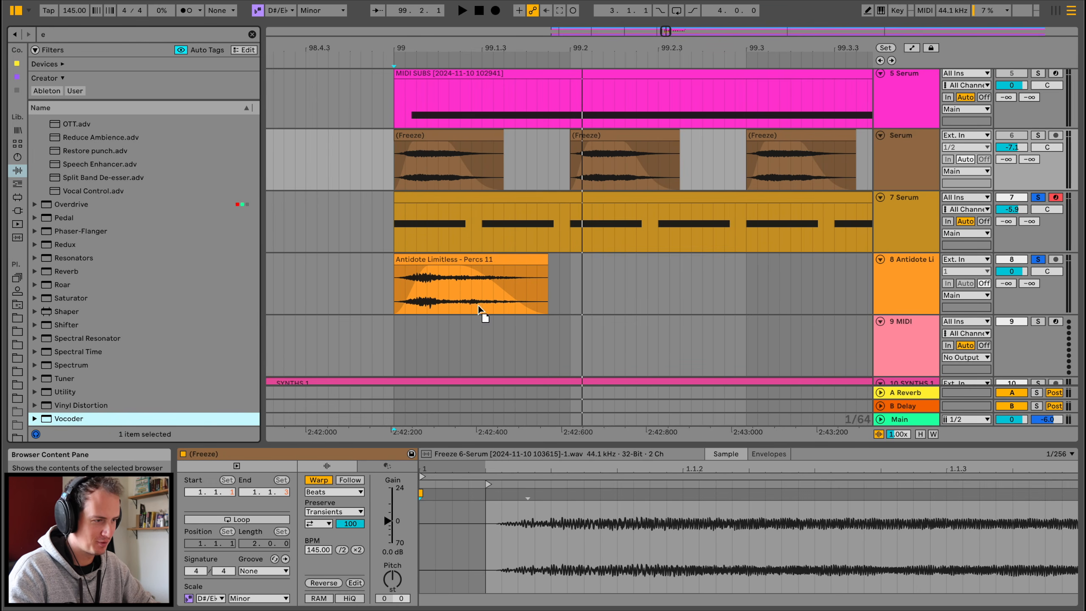
left_click_drag(68, 418, 475, 299)
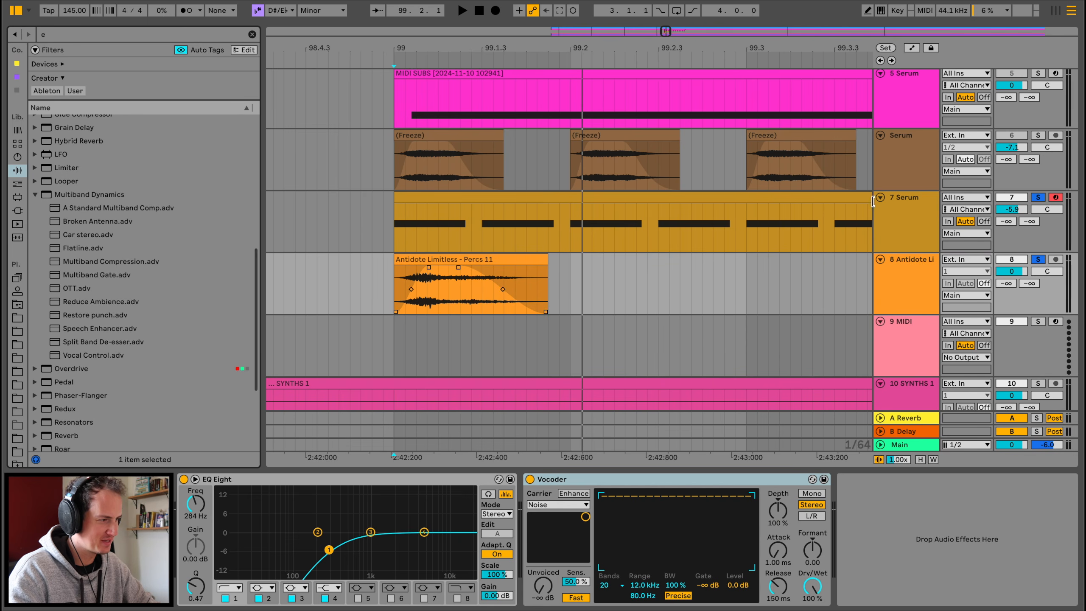
Step: Set the Vocoder's carrier to External with audio from the frozen Serum track
left_click(557, 505)
left_click(558, 526)
left_click(551, 524)
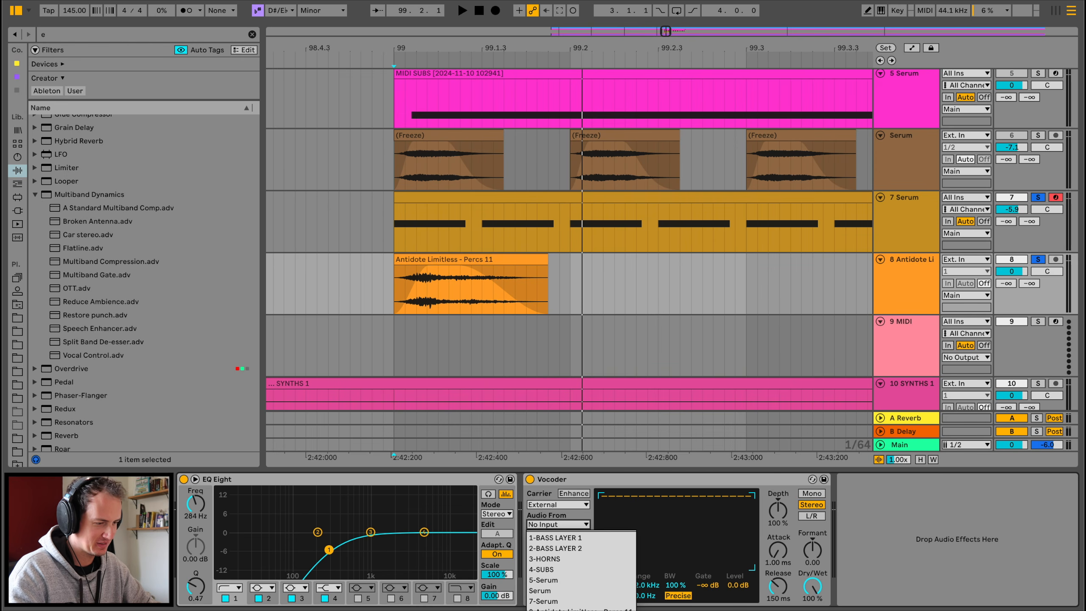
left_click(540, 590)
Step: Set the Vocoder's formant to -10.9 and its dry/wet to about 30.5 % while auditioning the percussion layer
key("space")
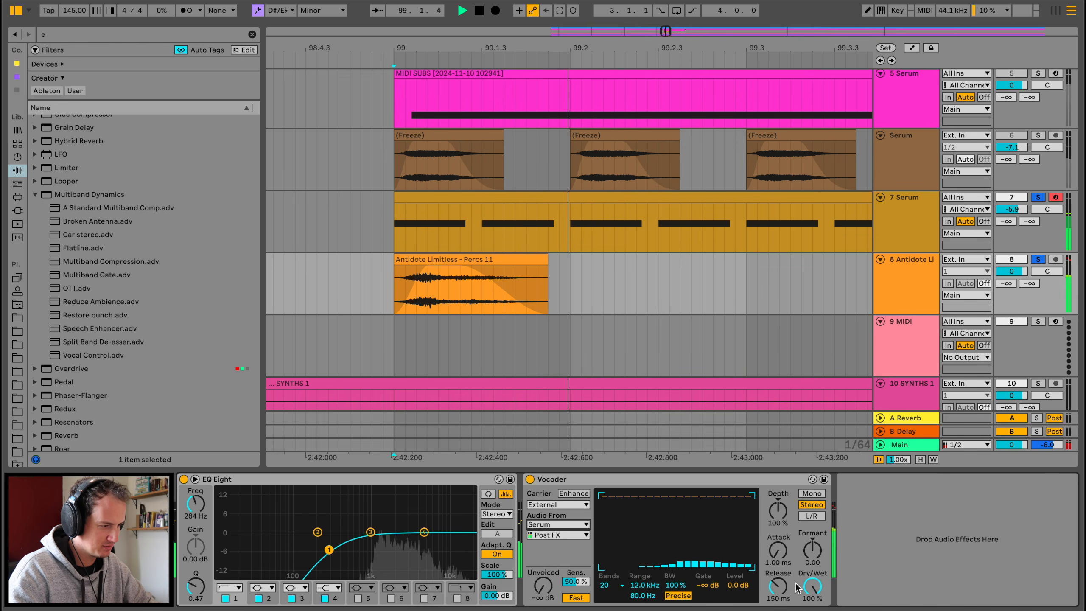
left_click_drag(816, 596, 816, 610)
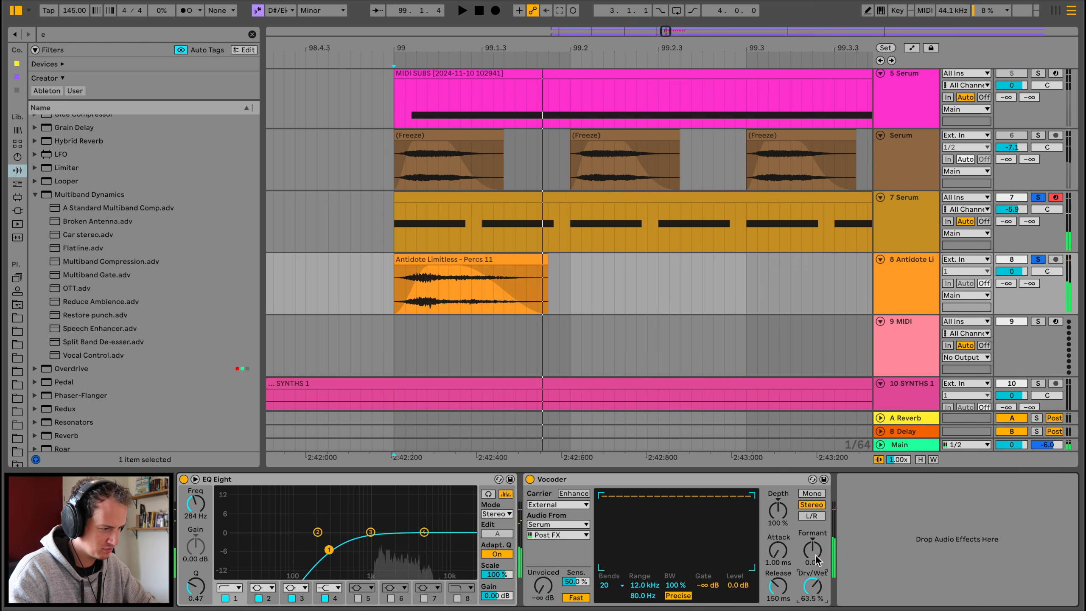
left_click_drag(815, 554, 818, 610)
key("space")
key("space")
key("space")
key("space")
key("space")
key("space")
key("space")
key("space")
key("space")
key("space")
key("space")
key("space")
key("space")
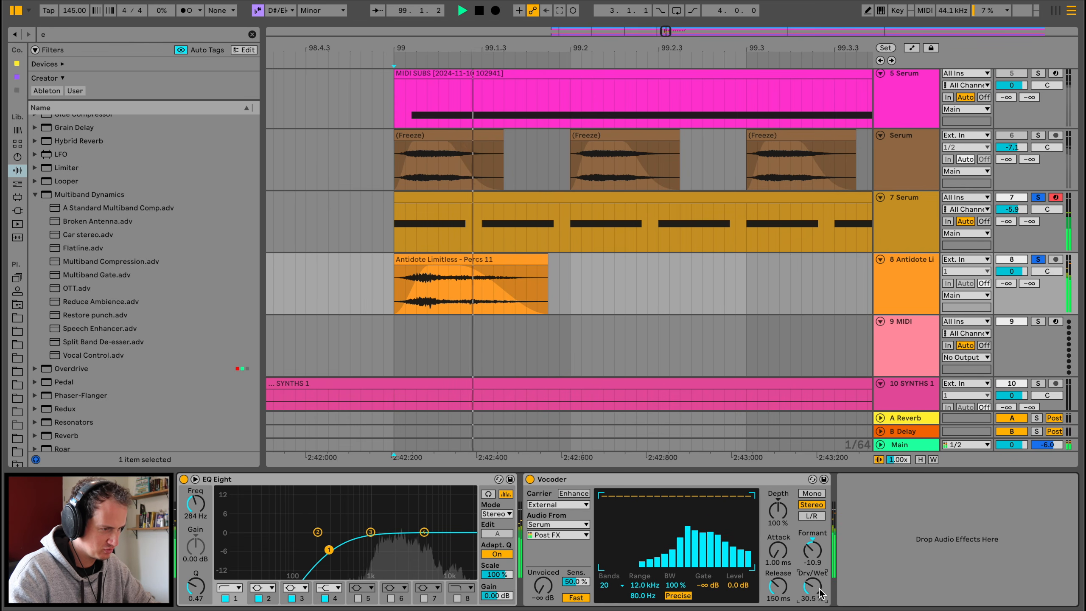
Step: Transpose the Percs 11 clip to -9 semitones and listen to it with 7 Serum
left_click(505, 260)
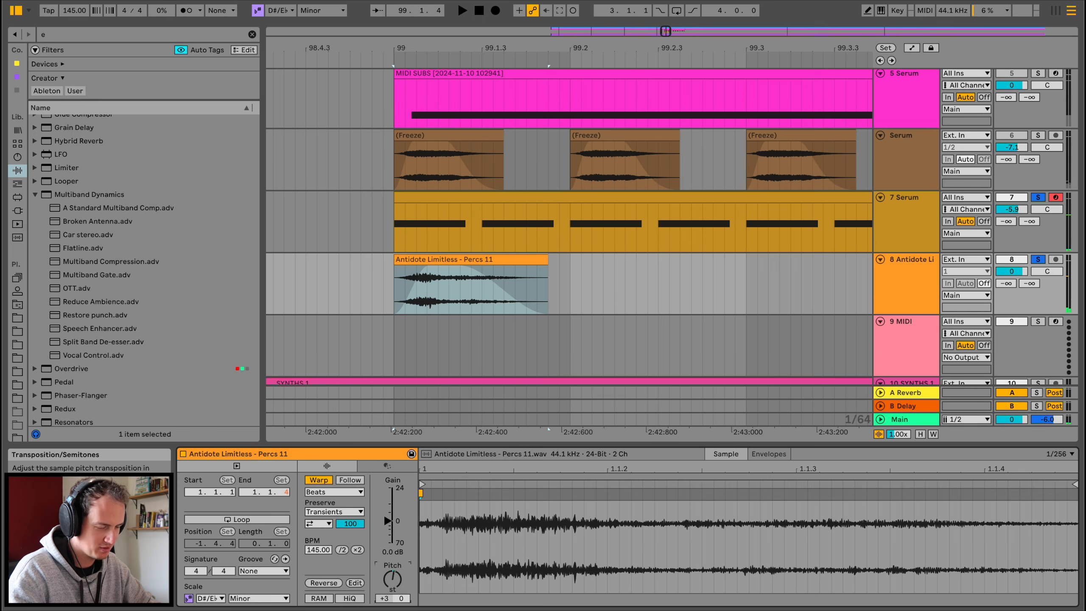
key("space")
key("space")
key("space")
key("space")
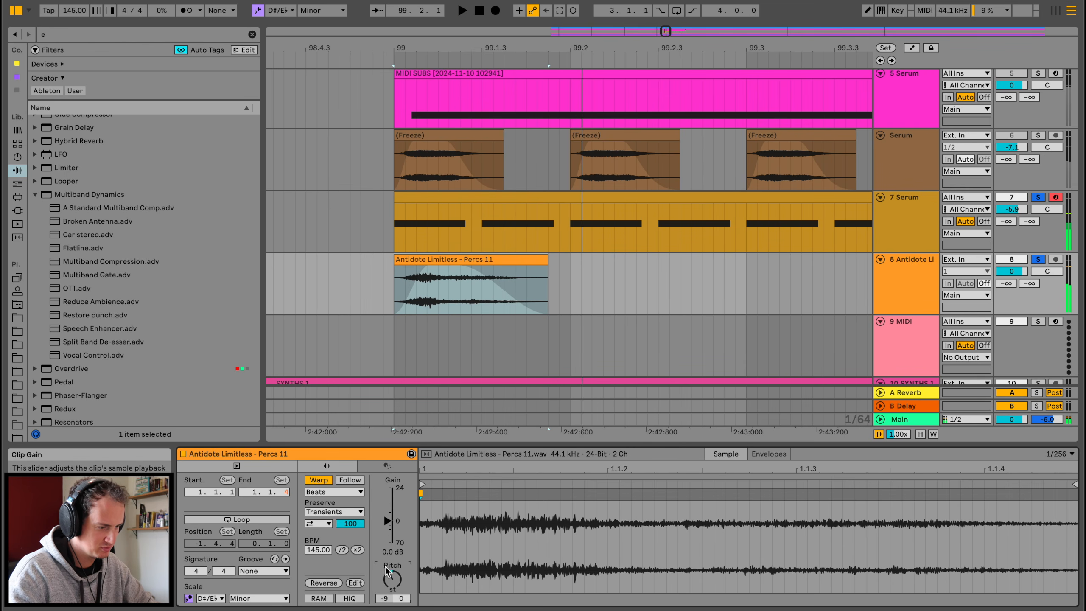
Step: Check the frozen Serum track's effects and set the percussion track's Vocoder dry/wet to 49 %
left_click(882, 157)
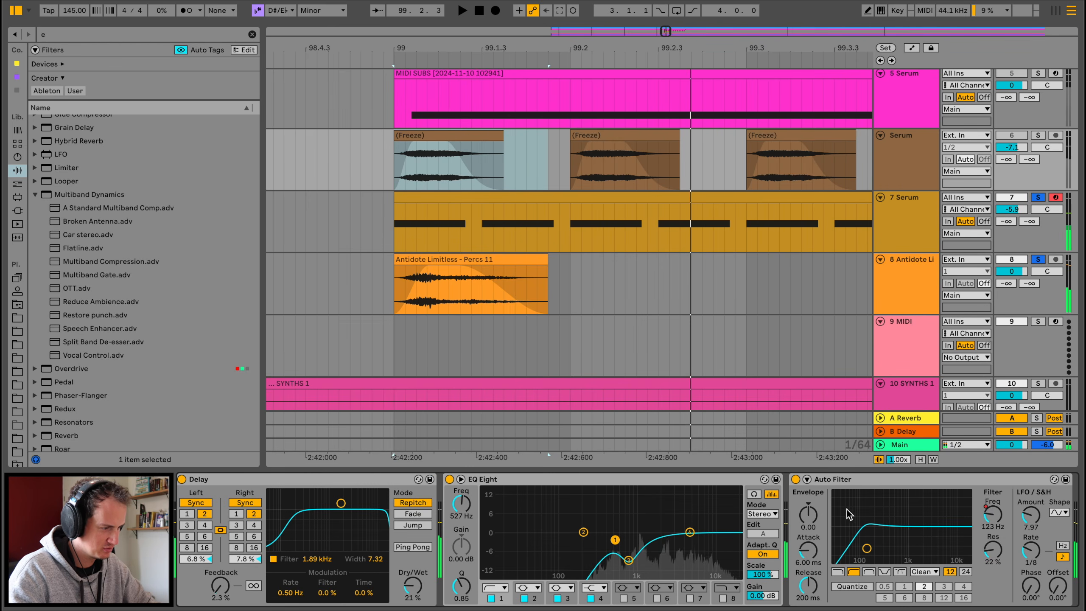
left_click(908, 282)
key("space")
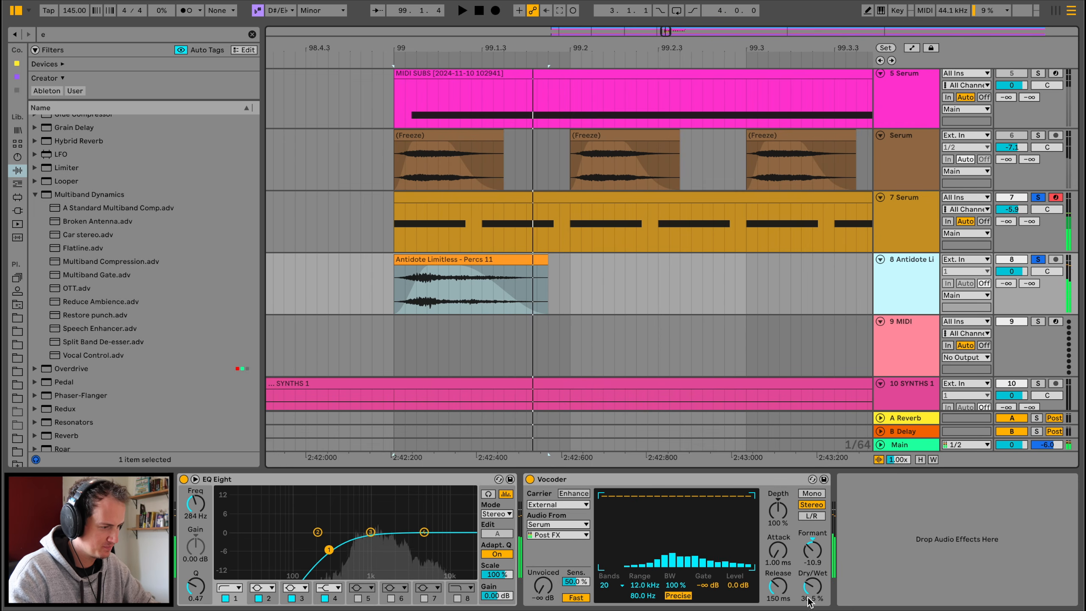
key("space")
key("space")
left_click_drag(812, 586, 812, 601)
key("space")
key("space")
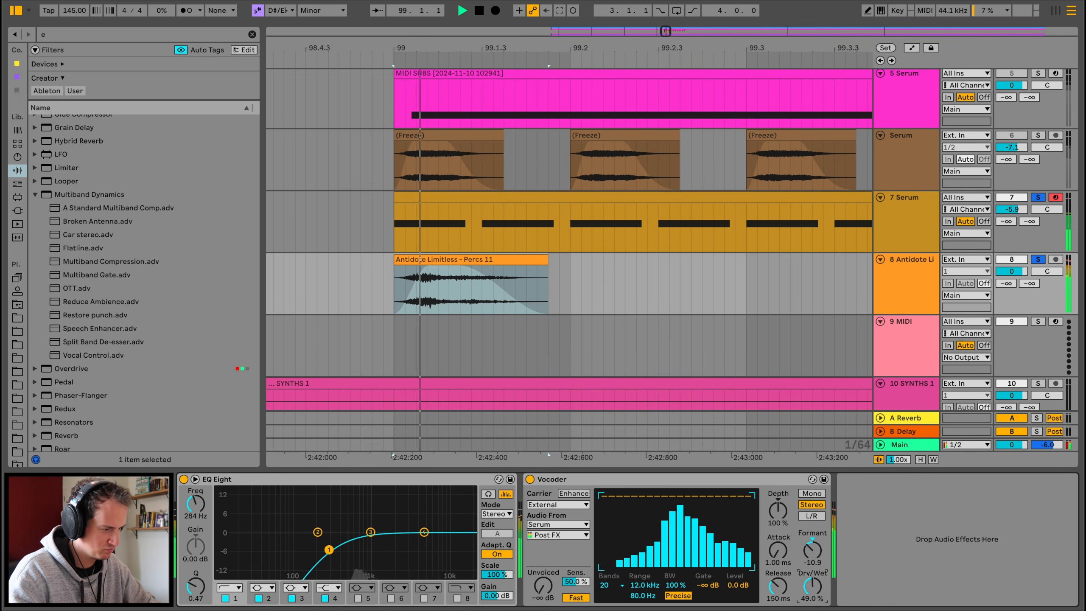
key("space")
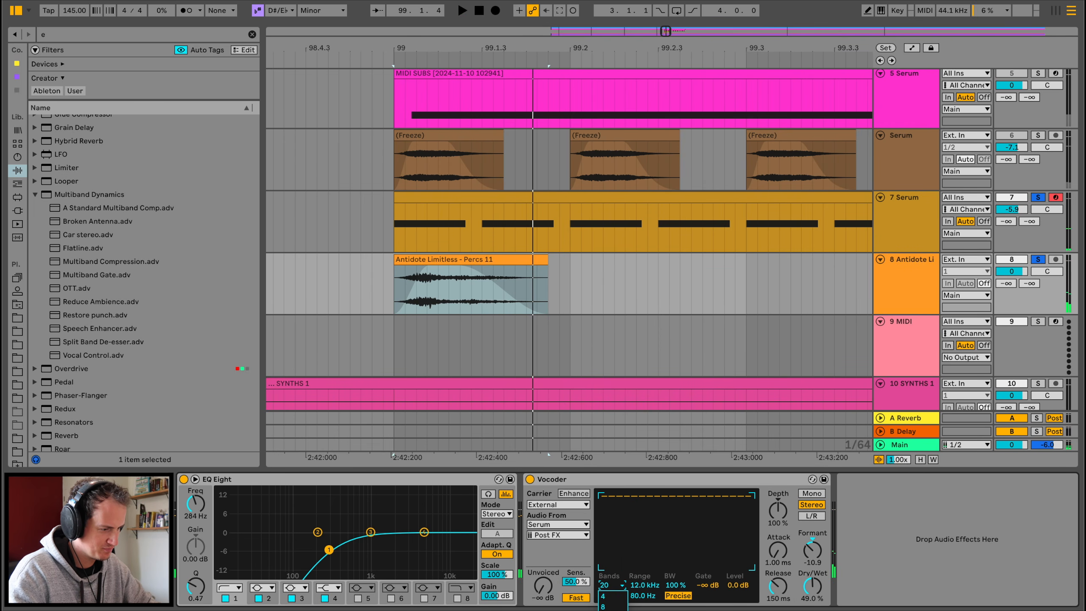
Step: Set the Vocoder to 40 bands and turn on its carrier Enhance option, auditioning the change
left_click(604, 610)
key("space")
key("space")
key("space")
key("space")
left_click(574, 493)
key("space")
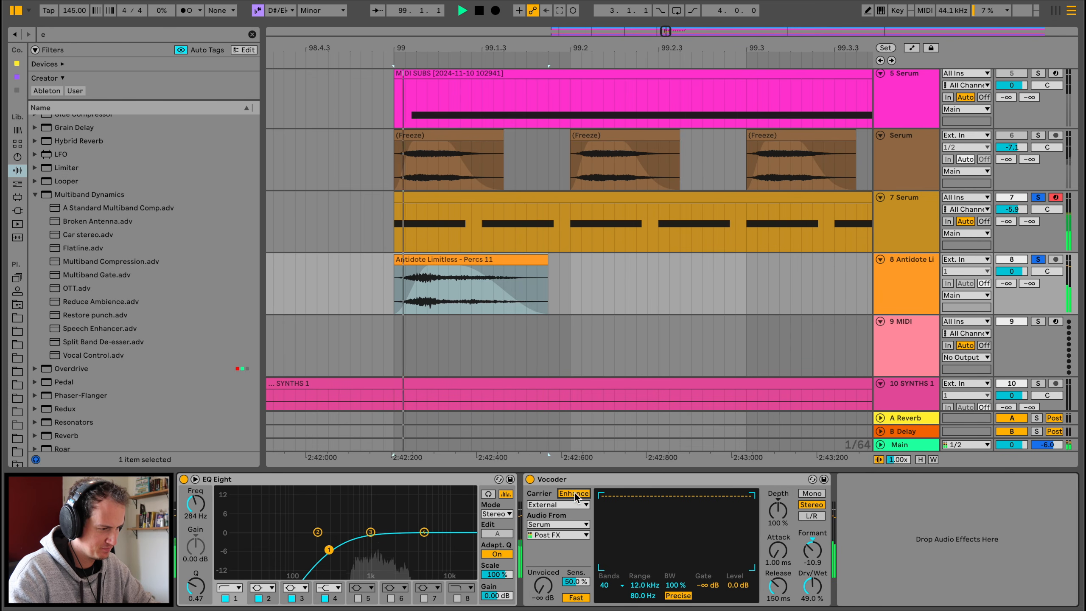
key("space")
key("space")
key("space")
key("space")
key("space")
key("space")
key("space")
key("space")
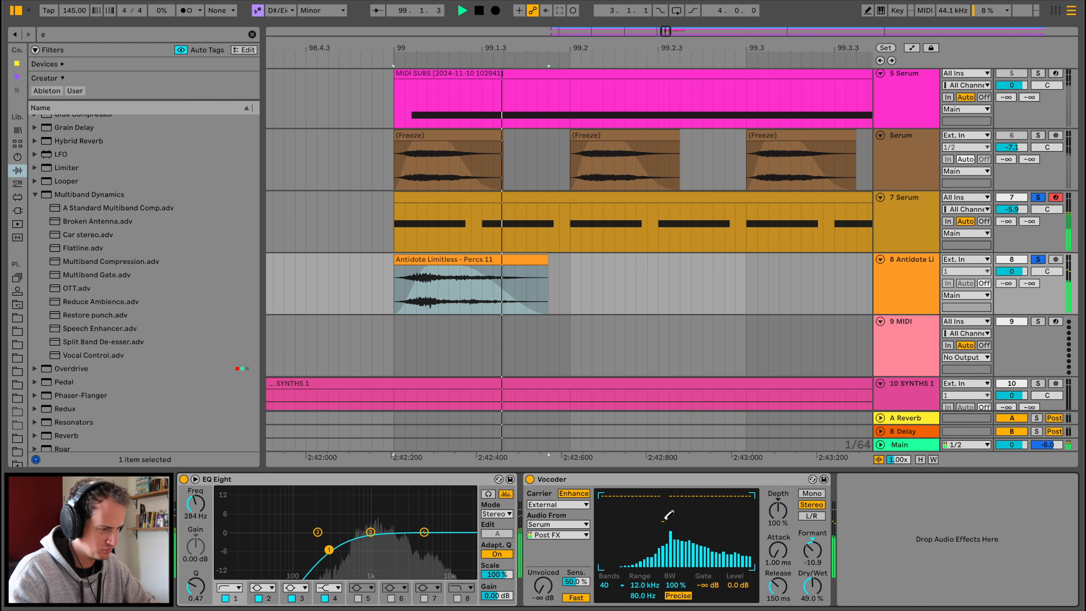
Step: Draw lower levels for a group of middle bands in the Vocoder's filter bank
left_click_drag(662, 521, 684, 503)
key("space")
key("space")
key("space")
key("space")
key("space")
key("space")
Step: Add the OTT preset after the Vocoder on the percussion track and audition it
double_click(74, 289)
key("space")
key("space")
key("space")
key("space")
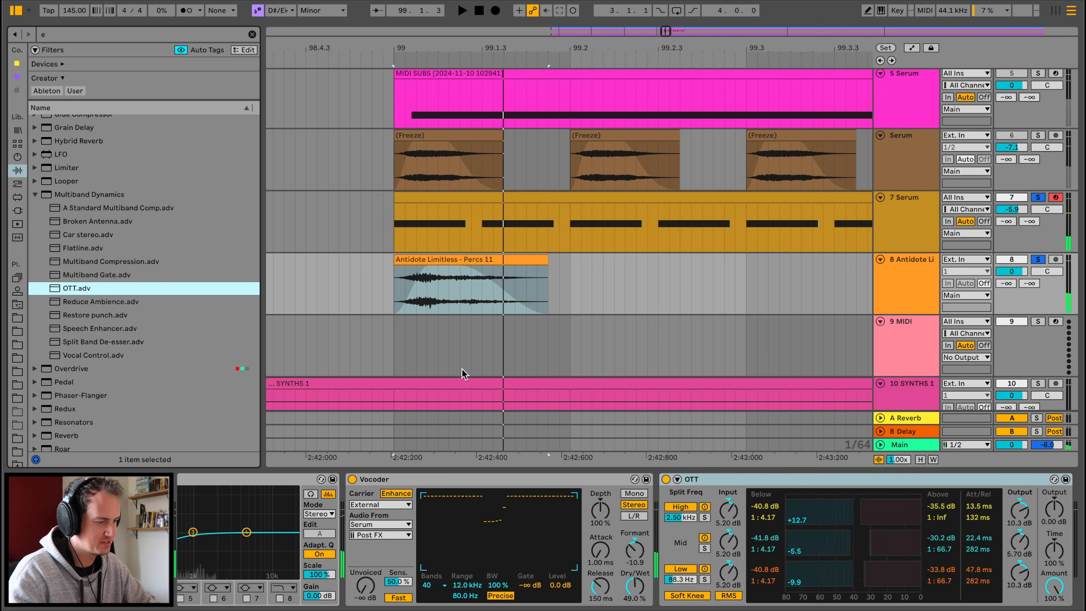
key("space")
key("space")
Step: Raise the percussion track's OTT time to 557 % while listening back
left_click_drag(1054, 551, 1054, 498)
key("space")
key("space")
key("space")
key("space")
key("space")
key("space")
key("space")
key("space")
key("space")
key("space")
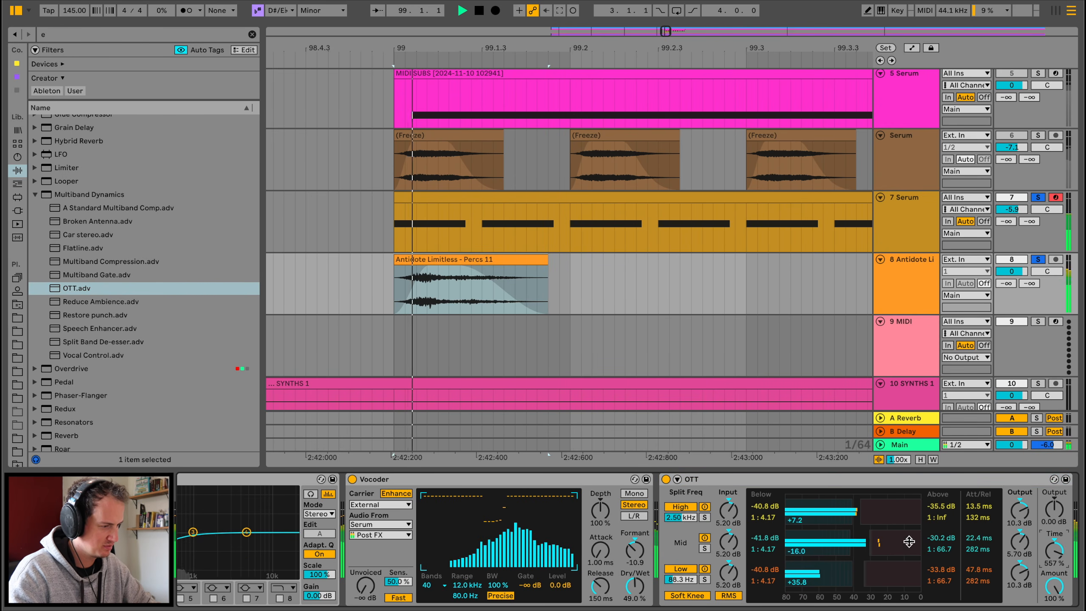
Step: Add a second EQ Eight after OTT on the percussion track
scroll(902, 539, "right", 3)
key("space")
scroll(129, 261, "up", 10)
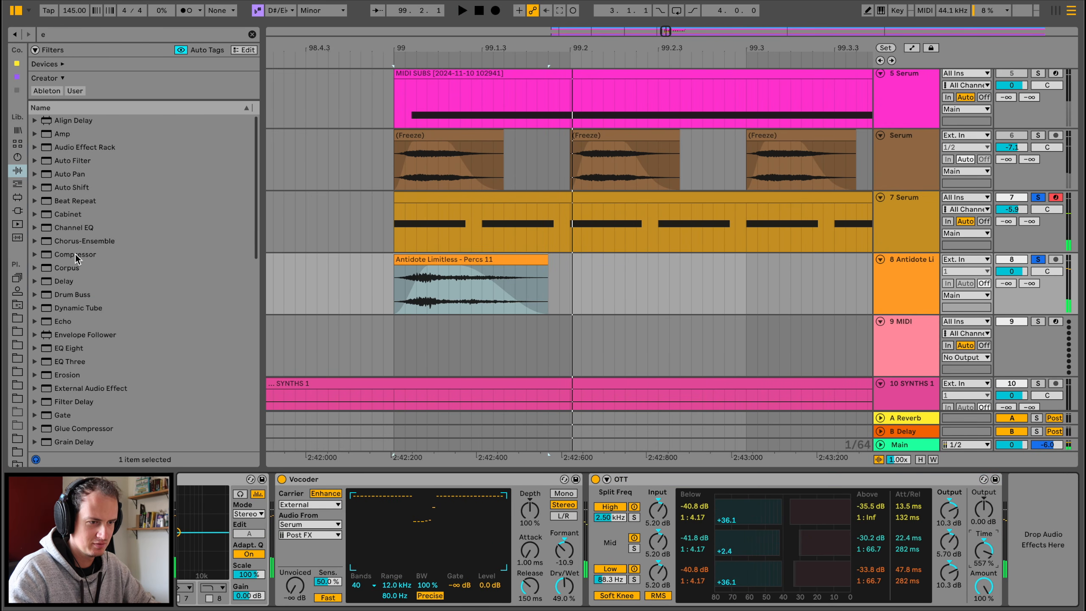
double_click(69, 349)
key("space")
key("space")
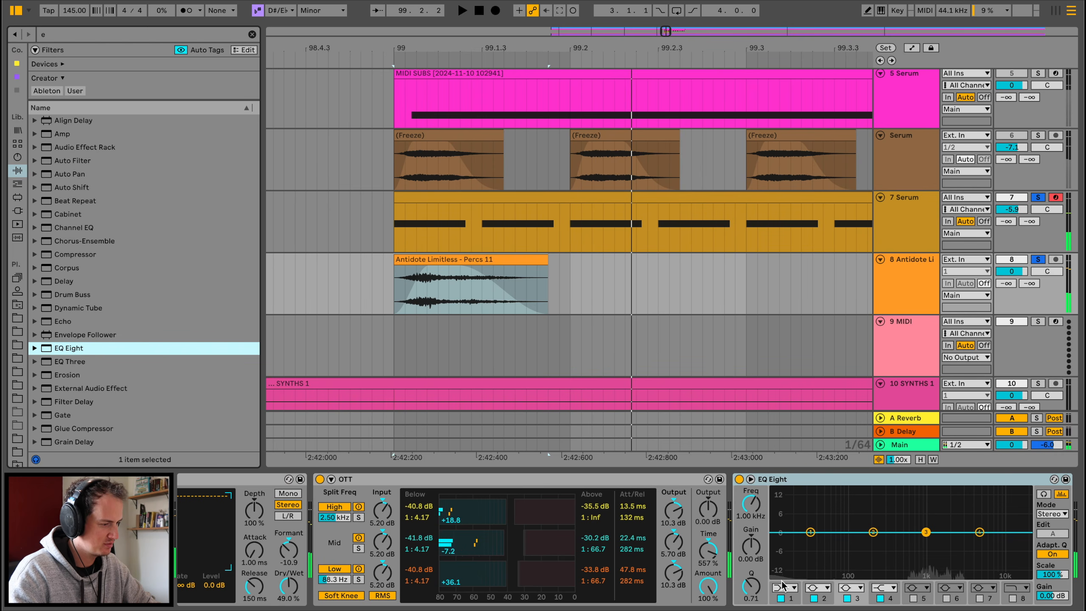
Step: Low-cut the new EQ Eight at 464 Hz with a Q of 1.85 and cut band 3 about 8 dB just above 1 kHz
left_click(778, 590)
left_click(781, 608)
key("space")
key("space")
key("space")
left_click_drag(809, 542, 905, 550)
key("space")
key("space")
key("space")
mouse_move(905, 549)
left_mouse_down()
mouse_move(887, 520)
mouse_move(901, 529)
left_mouse_up()
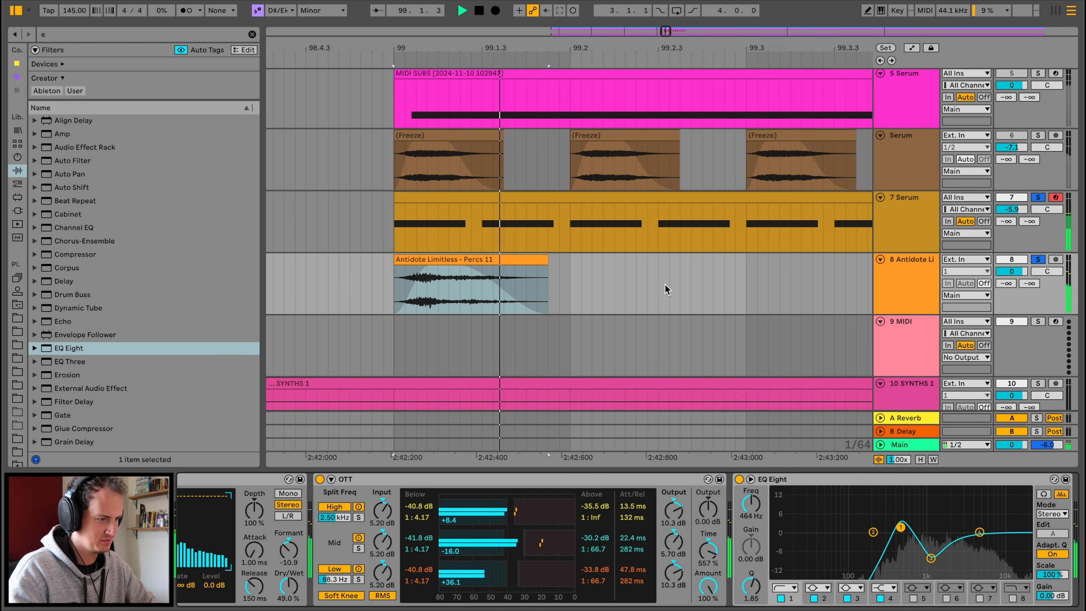
Step: Duplicate the one-beat percussion clip region from bar 99 to make seven consecutive hits alongside 7 Serum's pattern
left_click_drag(573, 264, 394, 272)
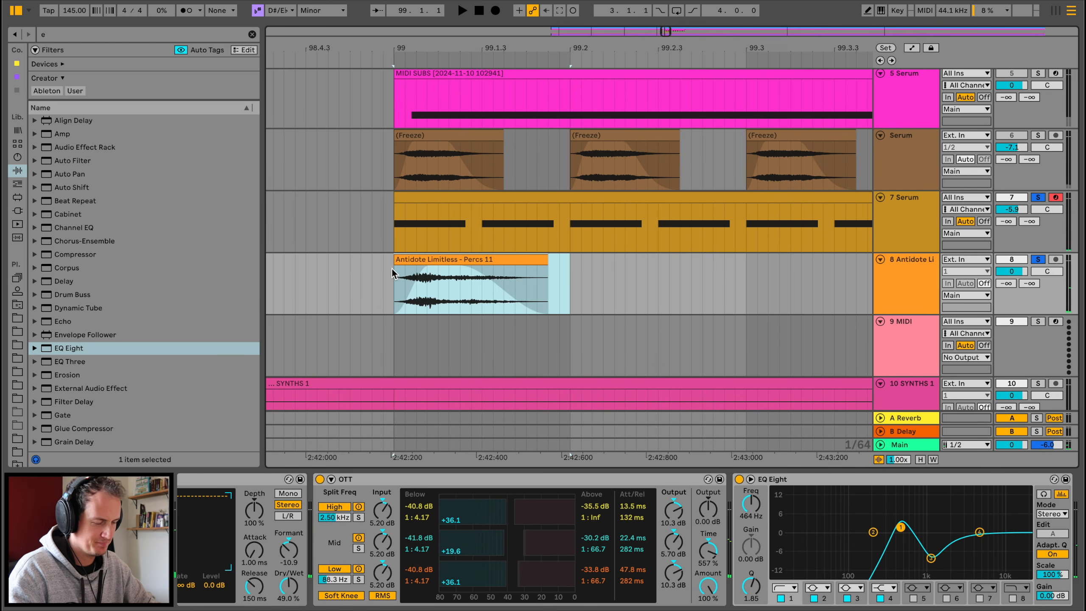
key("ctrl+d")
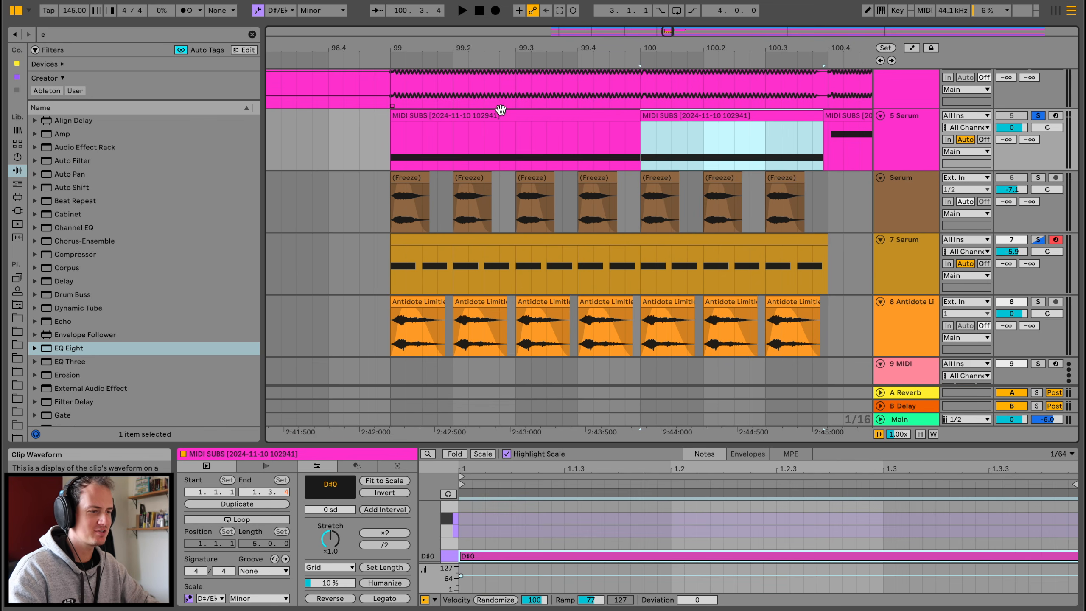
Step: Solo 5 Serum, the frozen Serum, 7 Serum and the percussion track together and play them from bar 99
left_click(496, 112)
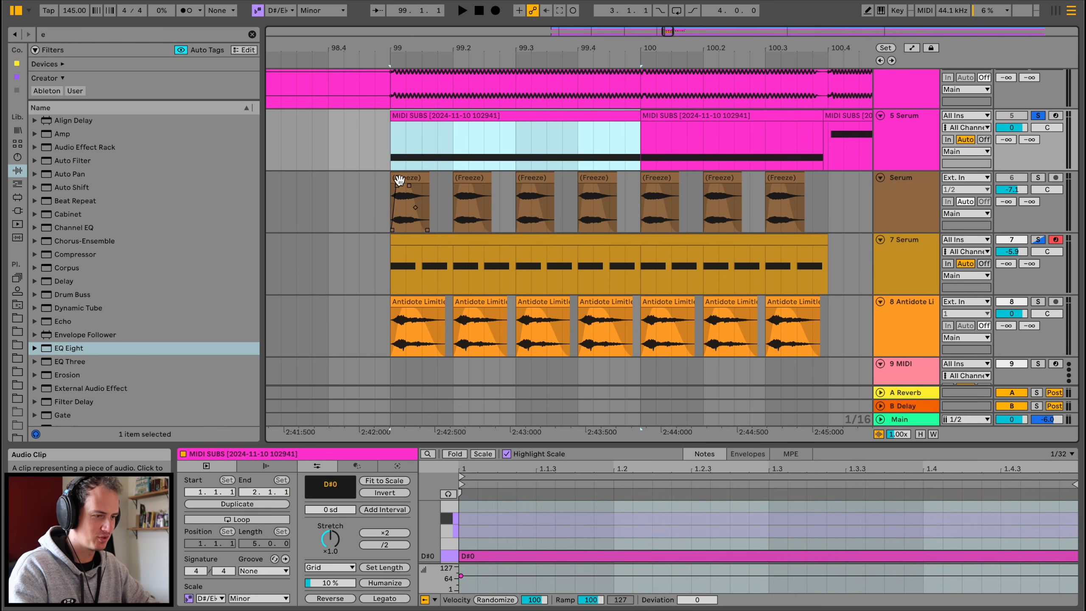
left_click(1038, 115)
left_click(1040, 176, "super")
left_click(1039, 239, "super")
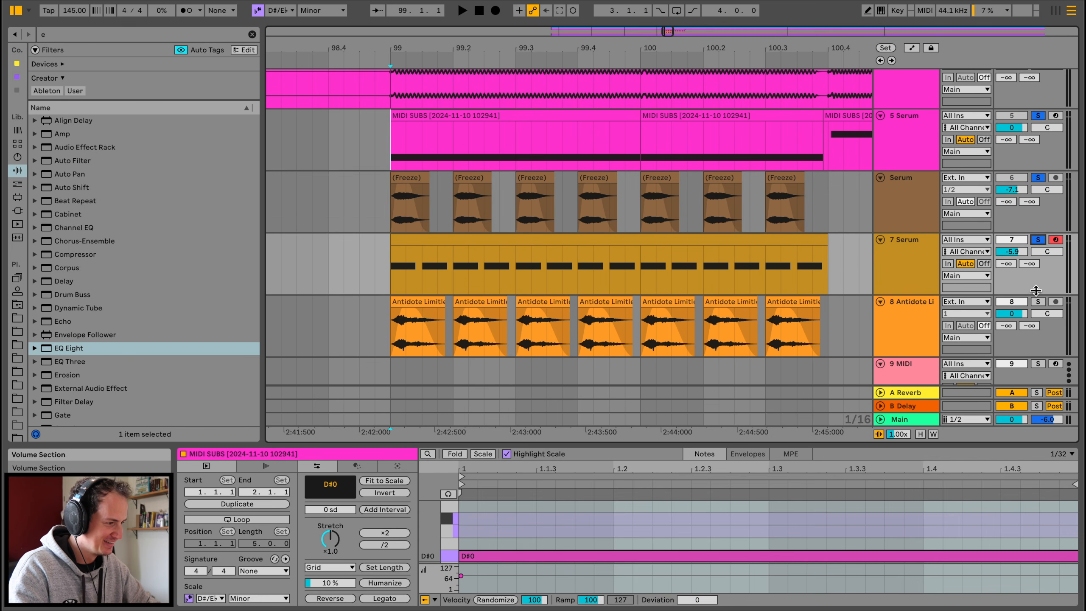
left_click(1037, 302, "super")
key("space")
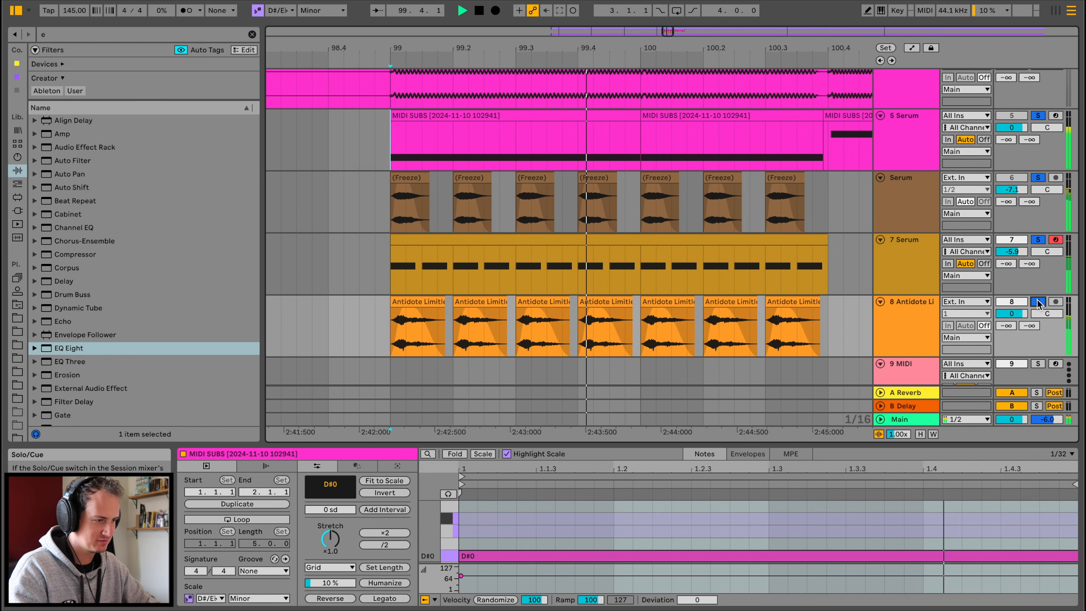
Step: Balance the layers during playback: 7 Serum at -7.3 dB, the frozen Serum at -8.3 dB and the percussion track at -1.3 dB
left_click(920, 321)
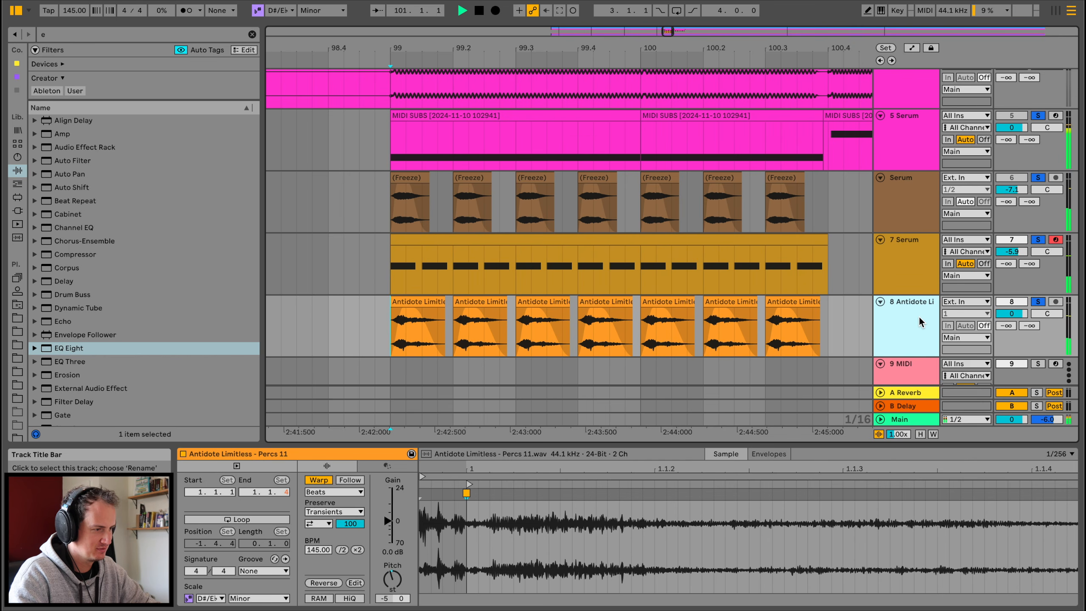
left_click(908, 263)
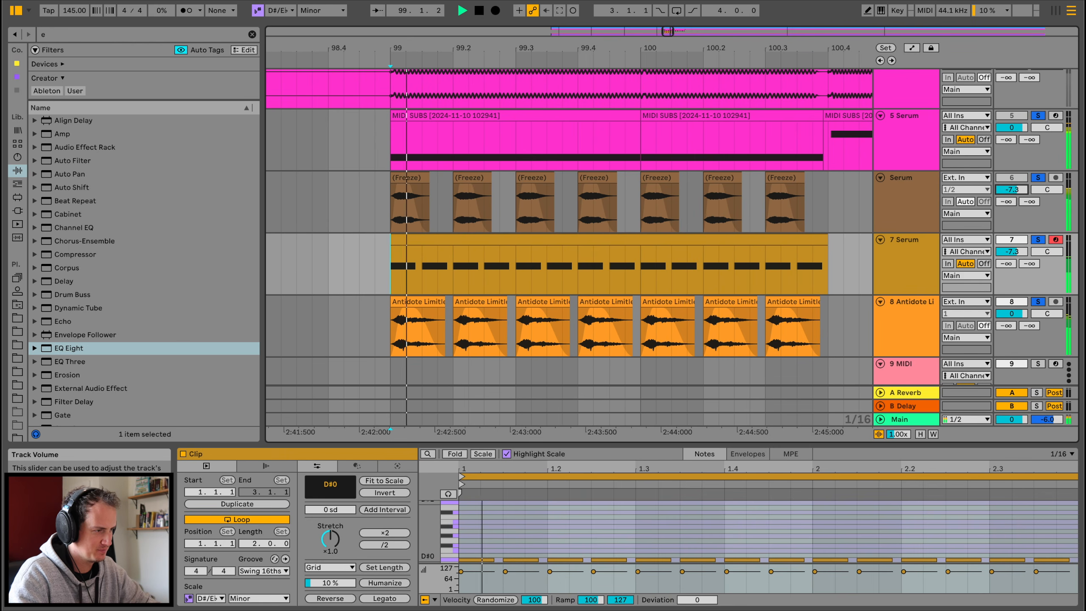
left_click_drag(1011, 190, 1012, 187)
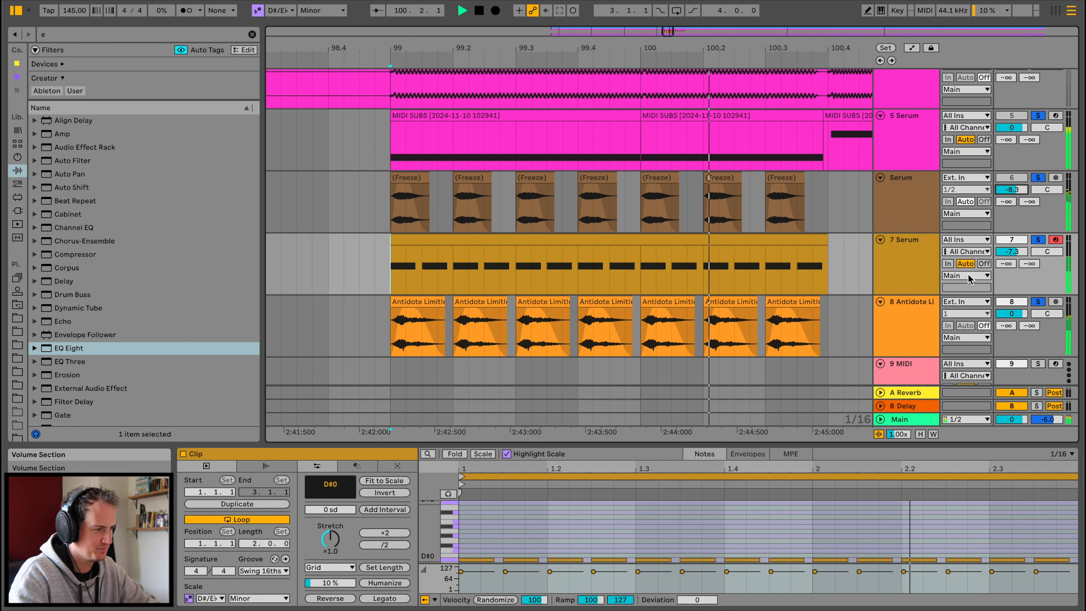
left_click(923, 316)
left_click_drag(1012, 314, 1012, 317)
Step: Raise the low-cut frequency of the percussion track's last EQ Eight to 774 Hz and listen to the layers
double_click(914, 307)
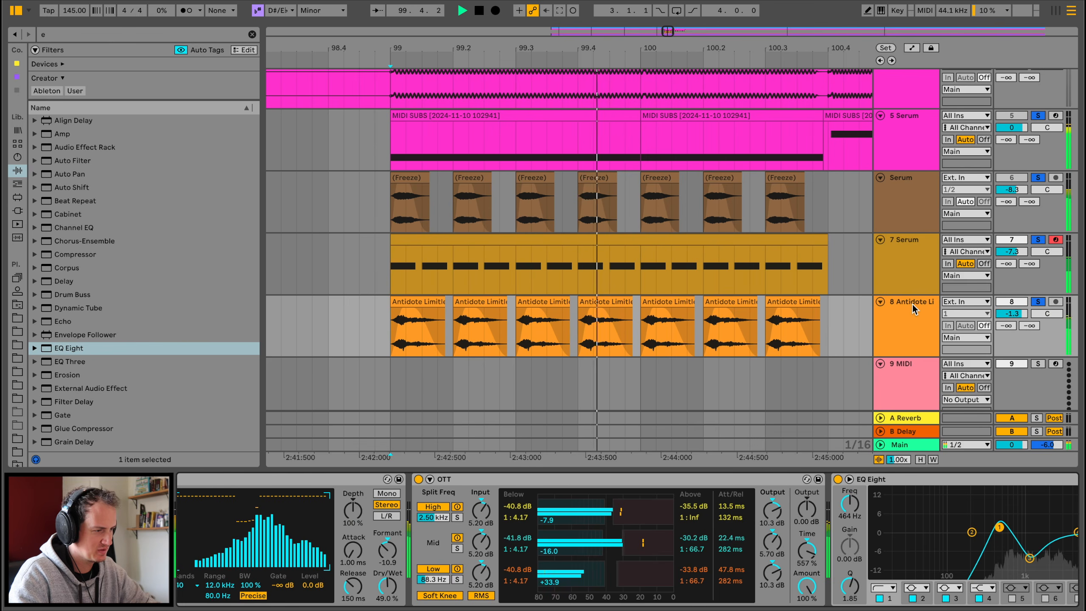
mouse_move(999, 527)
left_mouse_down()
mouse_move(1000, 548)
mouse_move(1020, 519)
mouse_move(1016, 527)
left_mouse_up()
key("space")
key("space")
left_click_drag(538, 50, 538, 31)
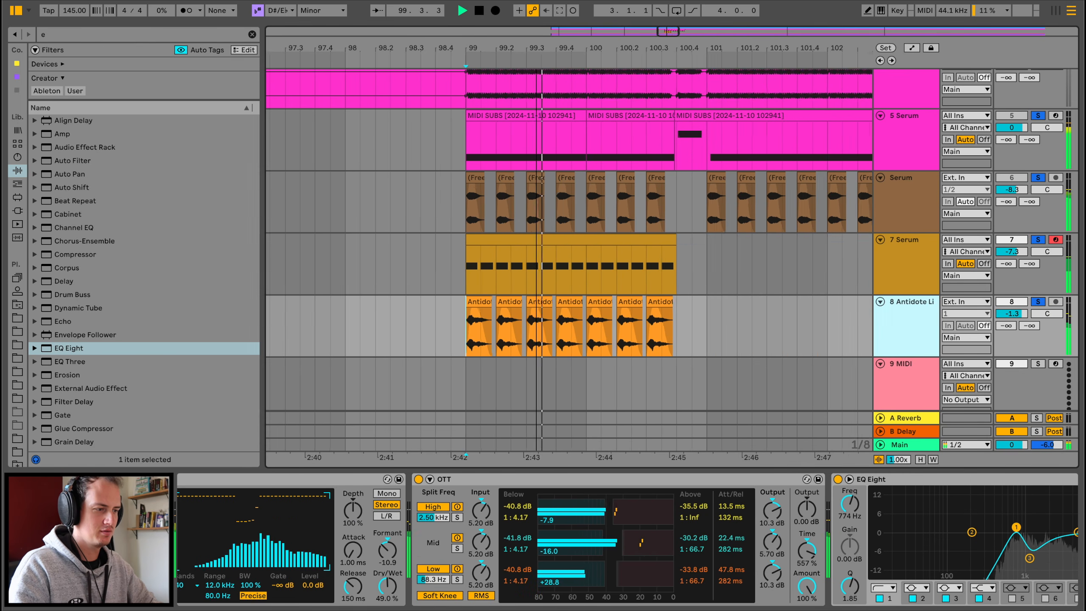
key("space")
Step: Boost band 4 of 5 Serum's EQ Eight by 2.11 dB at 5.50 kHz during playback
scroll(646, 287, "up", 1)
scroll(646, 287, "right", 1)
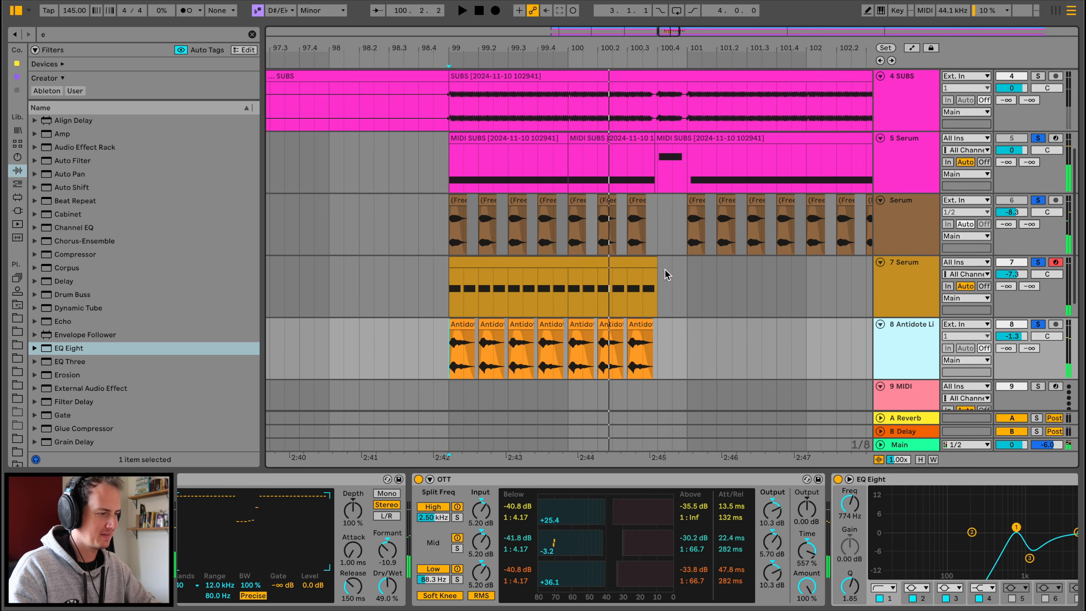
left_click(920, 164)
key("space")
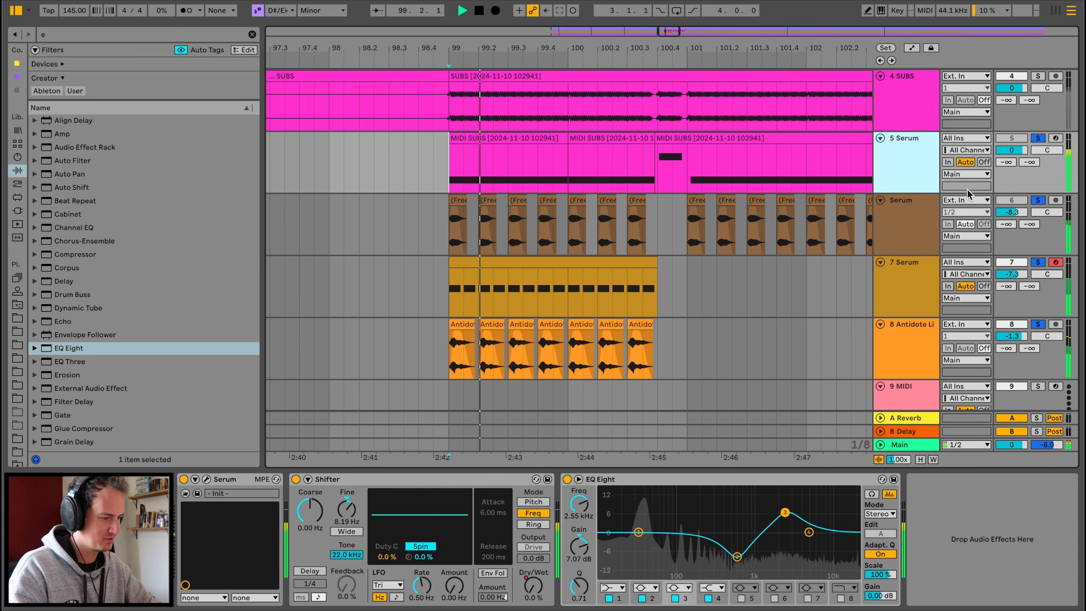
left_click_drag(808, 532, 809, 520)
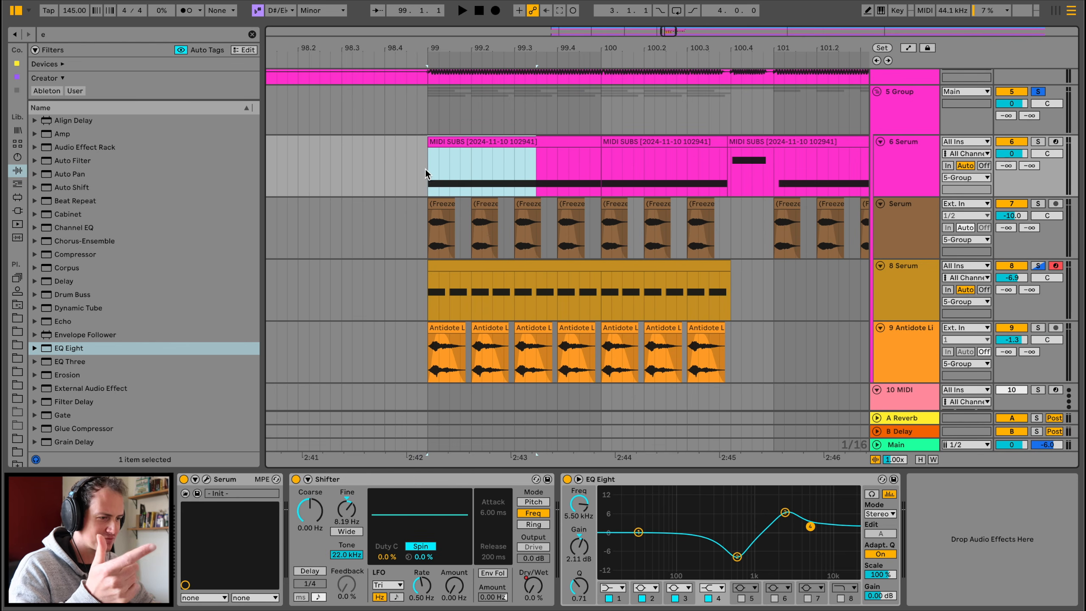
Step: Listen to the frozen Serum layer soloed, and to the whole 5 Group with that layer muted
left_click_drag(425, 173, 490, 172)
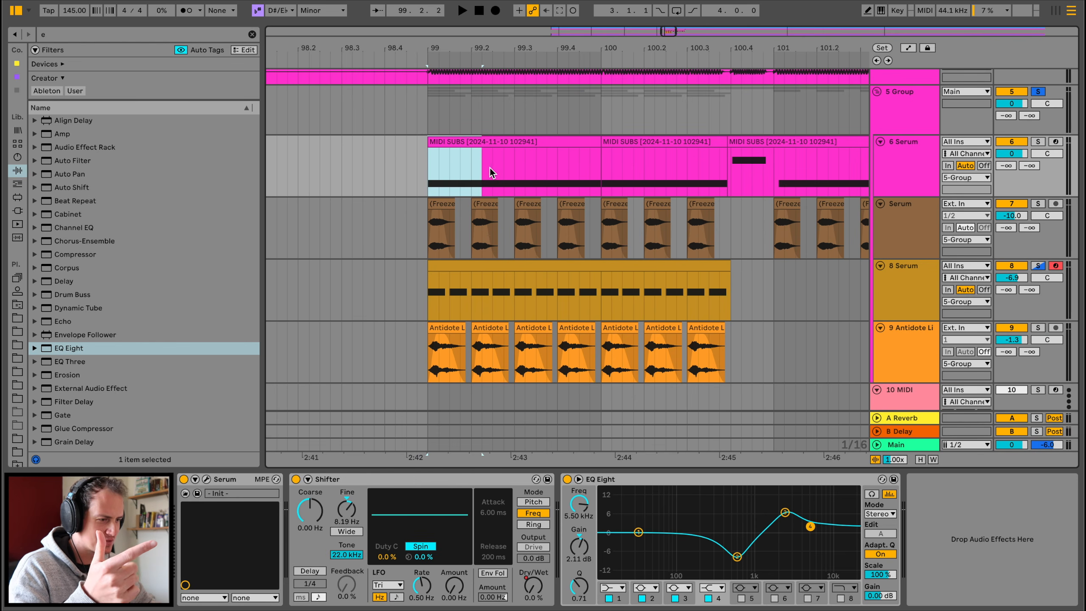
left_click(439, 201)
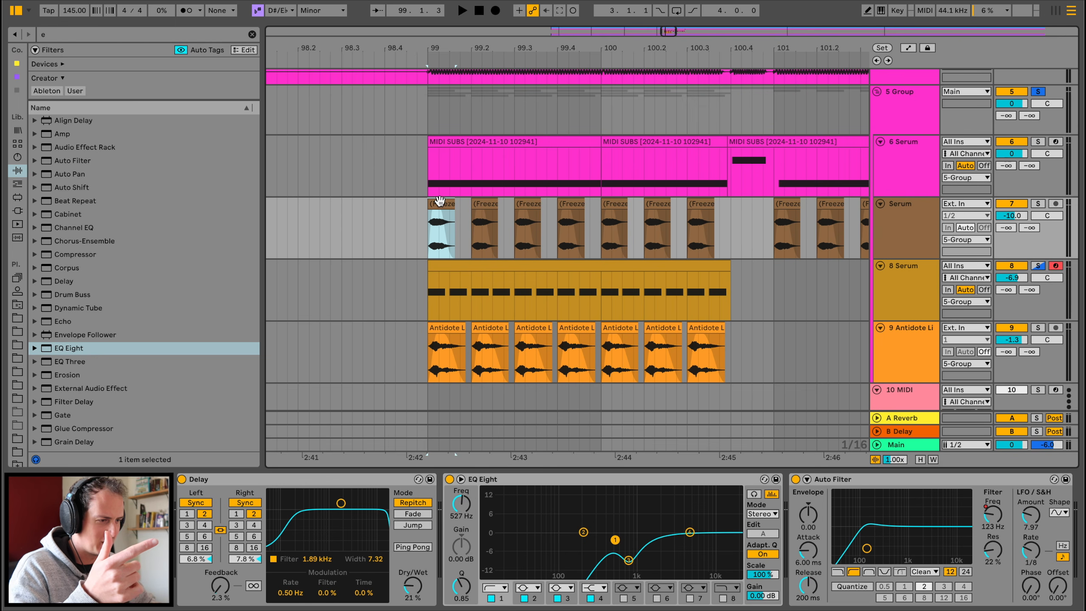
left_click(1038, 204)
key("space")
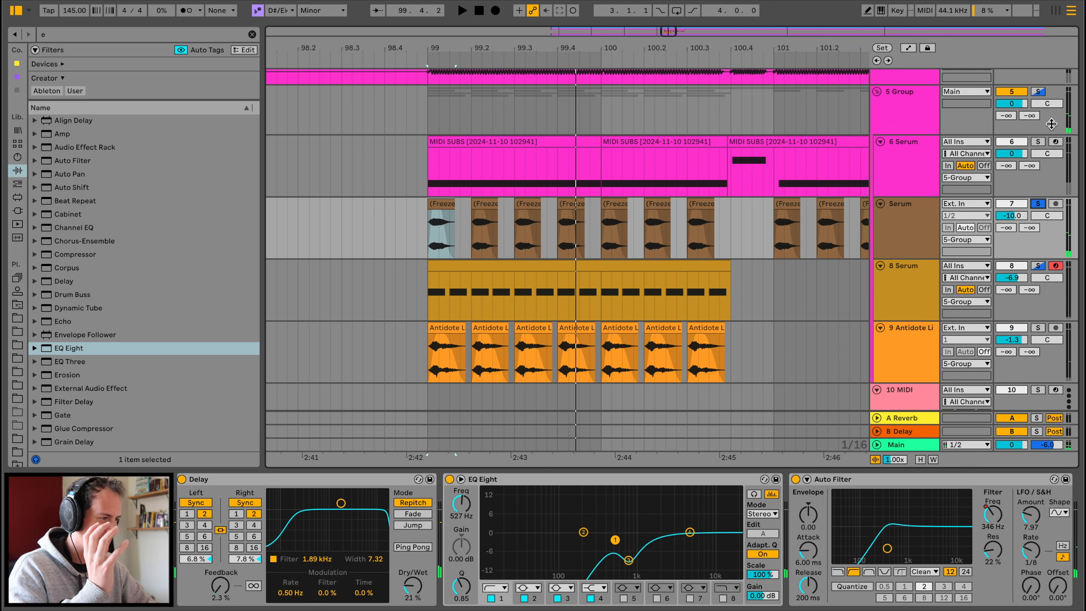
left_click(1039, 93)
left_click(1009, 204)
key("space")
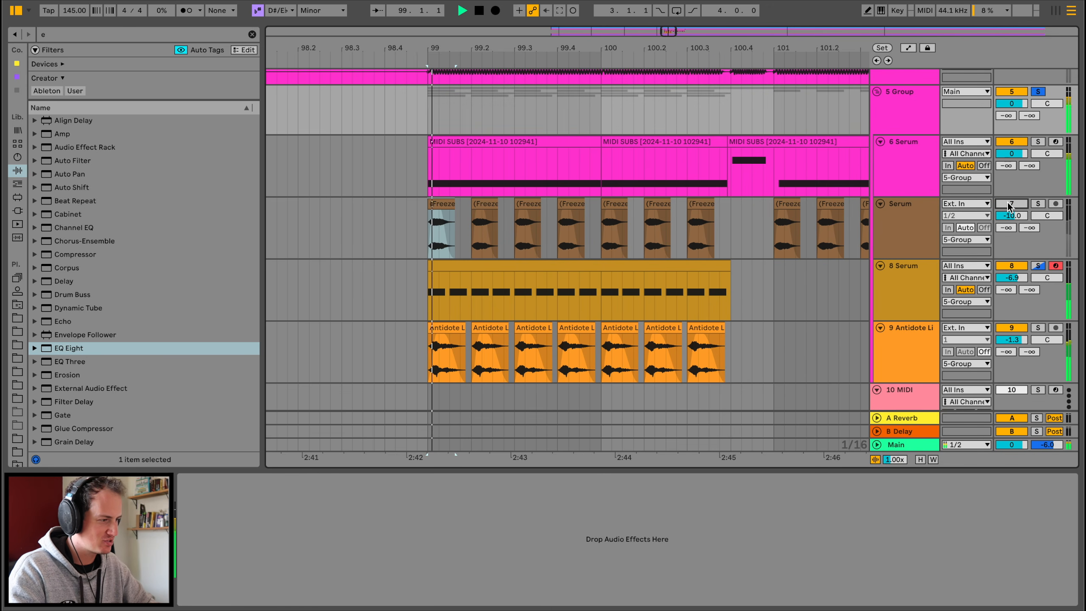
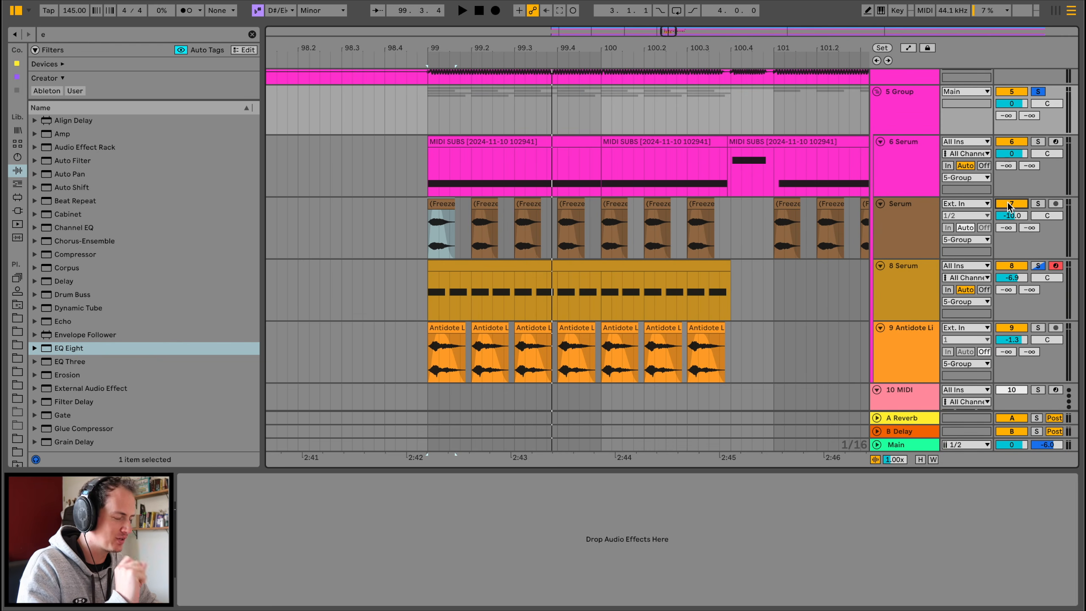
Step: Solo 8 Serum, play it and examine its effect chain back to the start
left_click(899, 226)
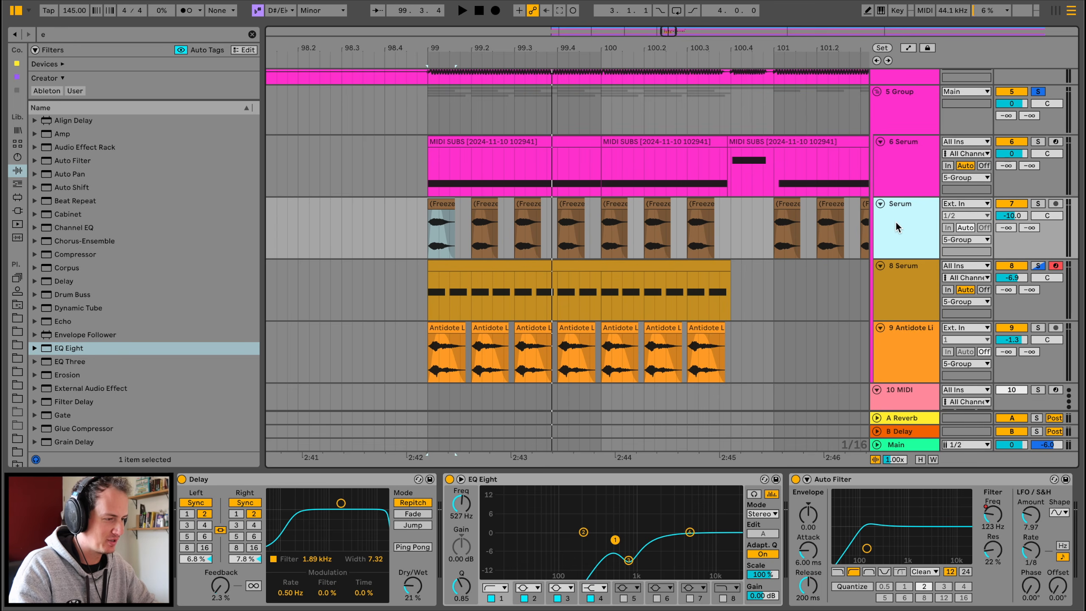
left_click(912, 289)
left_click(1042, 266)
key("space")
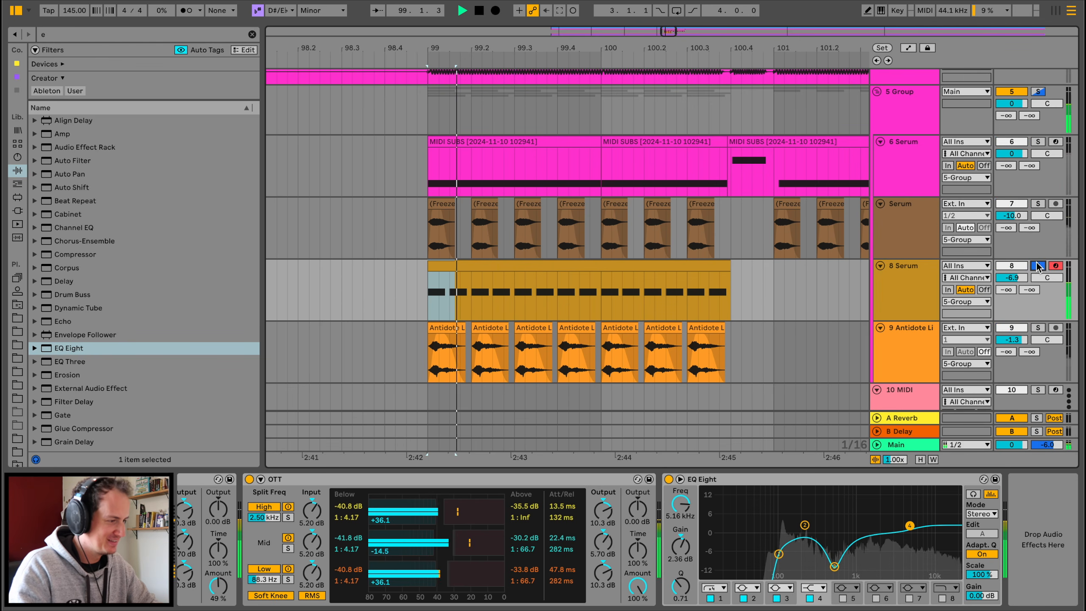
scroll(323, 580, "left", 10)
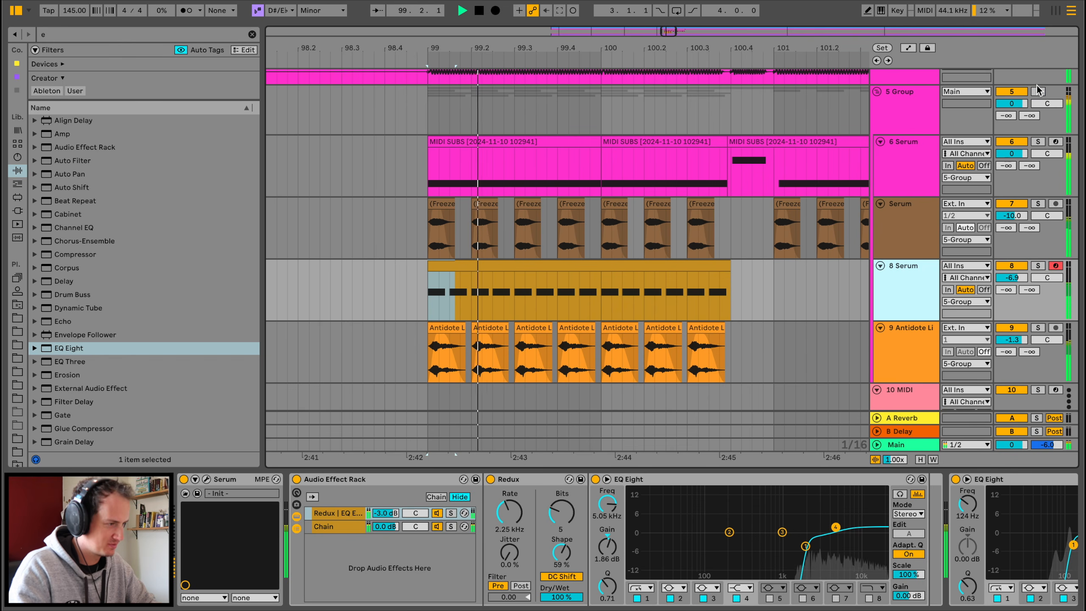
Step: Solo the 5 Group, add Roar to it with a Stage 1 amount of 10 %, and play the result
left_click(1038, 92)
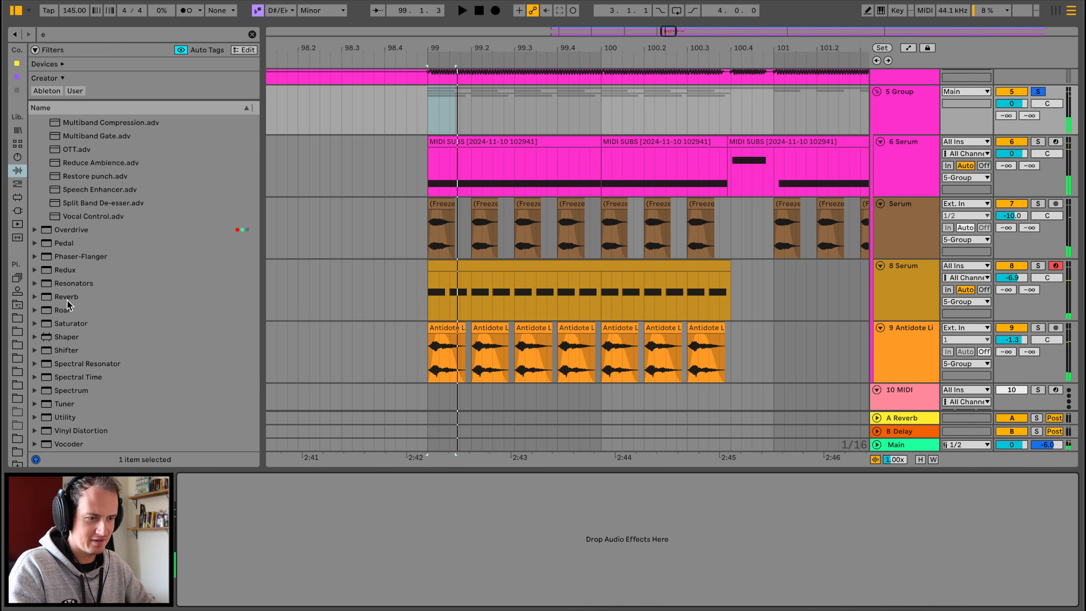
left_click_drag(67, 309, 360, 542)
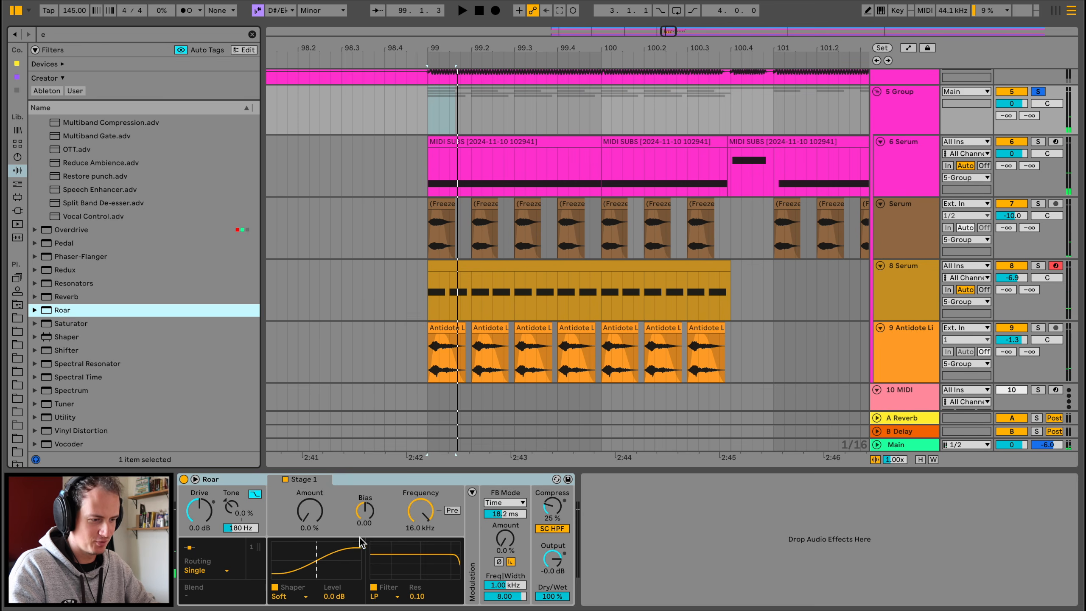
mouse_move(310, 510)
left_mouse_down()
mouse_move(309, 498)
mouse_move(308, 518)
left_mouse_up()
key("space")
key("space")
key("space")
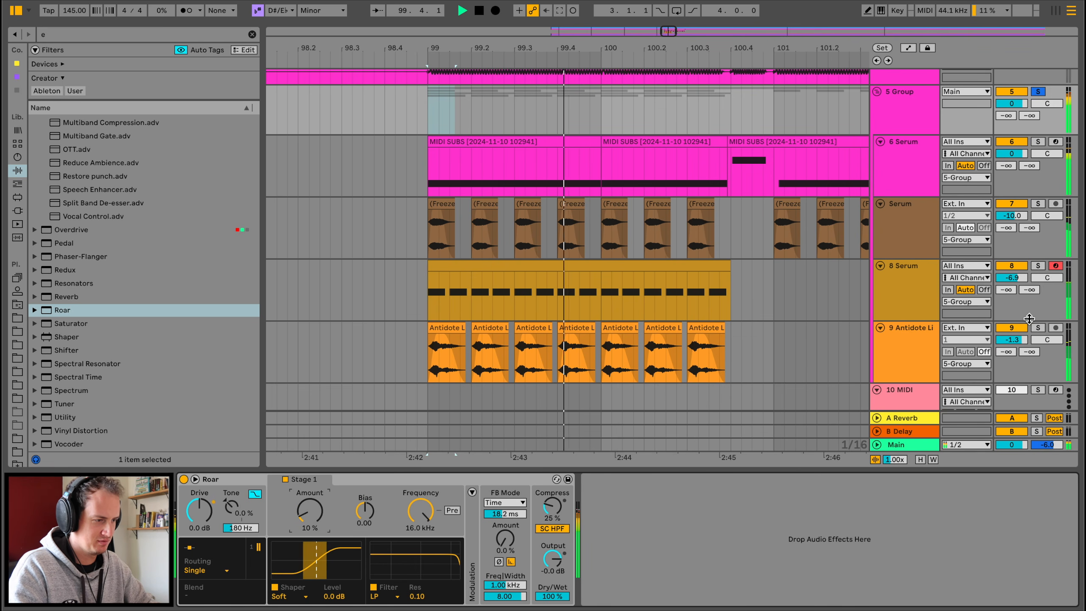
Step: Lower the percussion track's volume to -2.3 dB and replay the 5 Group from bar 99
left_click_drag(1016, 339, 1016, 344)
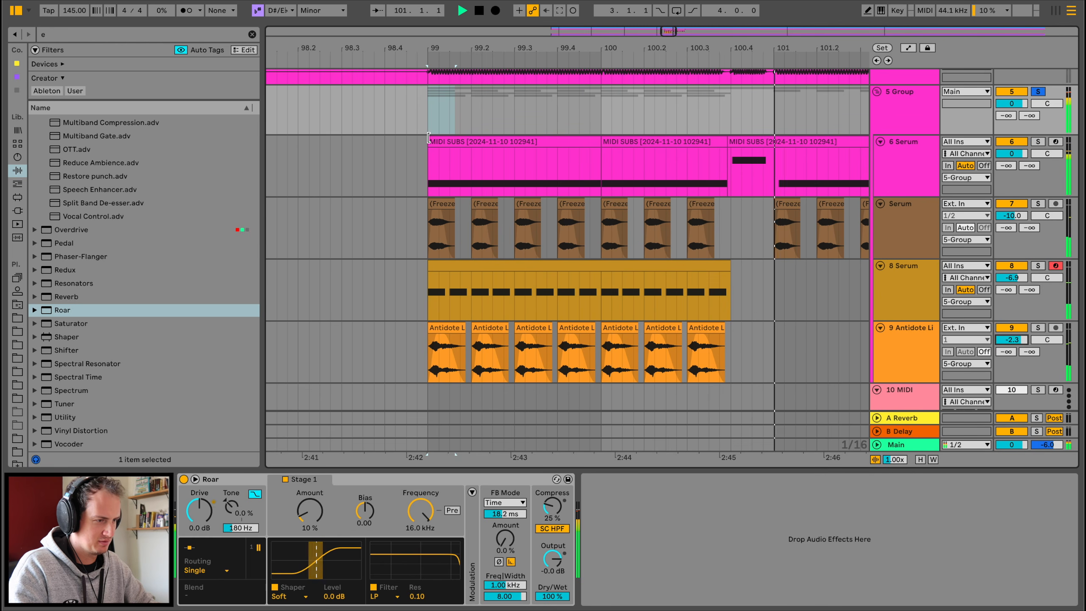
left_click(426, 108)
key("space")
key("space")
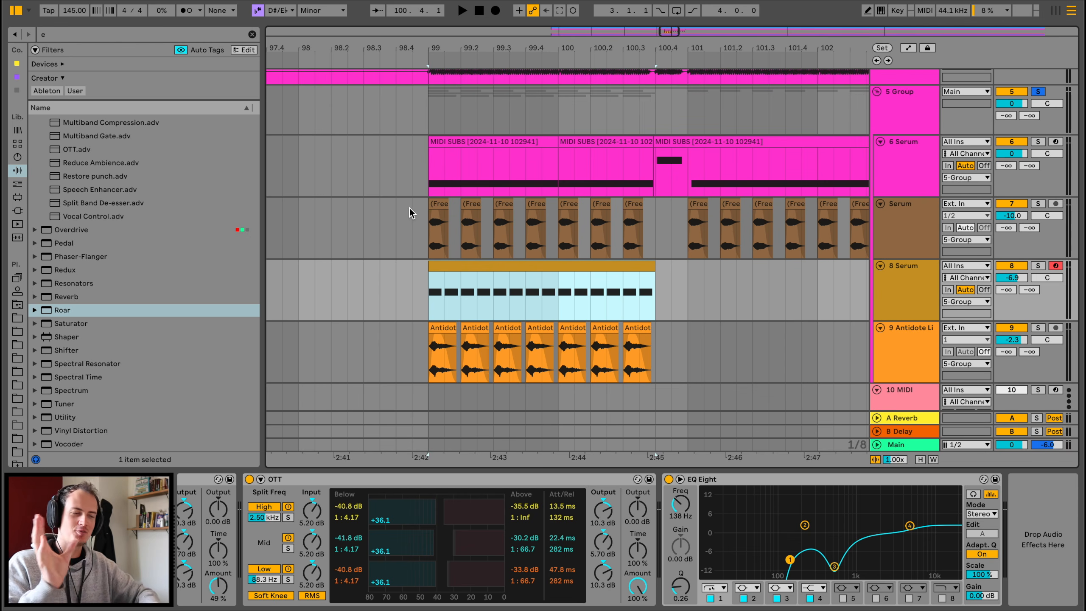
Step: Review the 6 Serum sub layer's devices and audition the frozen Serum layer on its own from bar 99
left_click(435, 163)
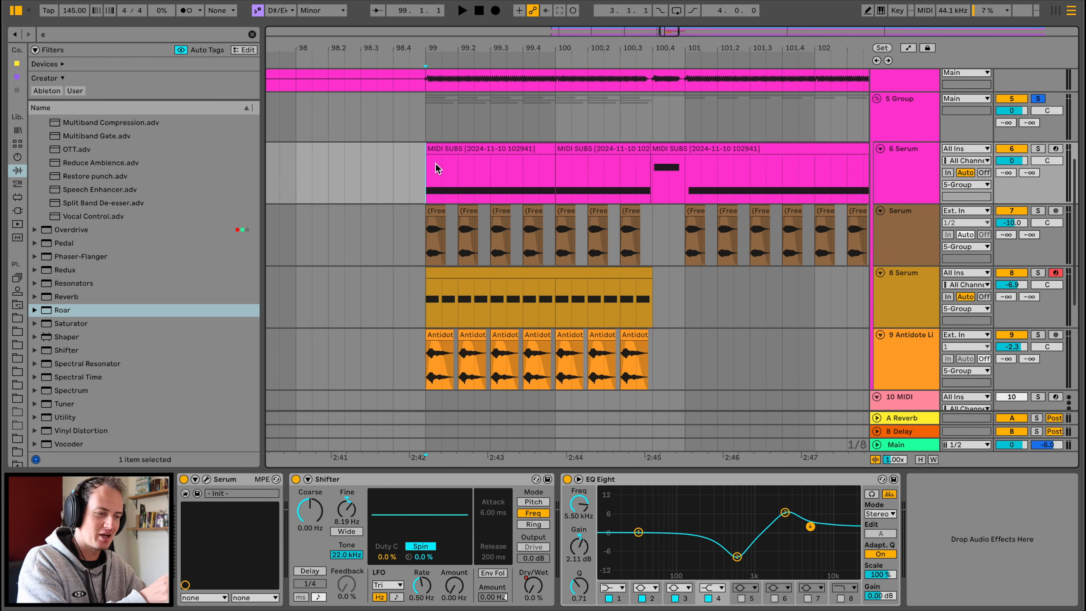
scroll(435, 163, "down", 1)
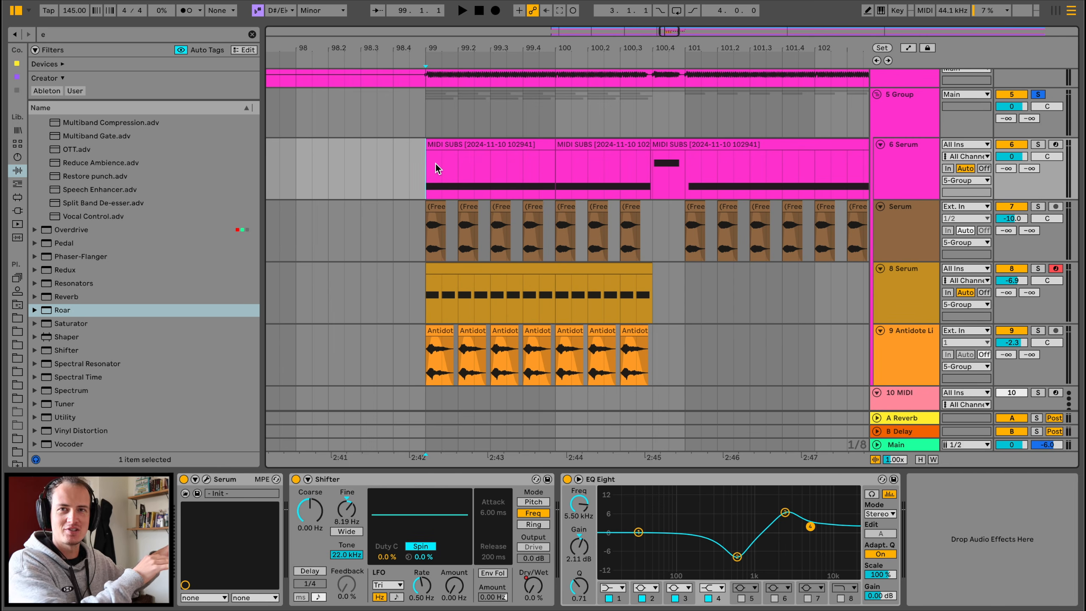
left_click(429, 248)
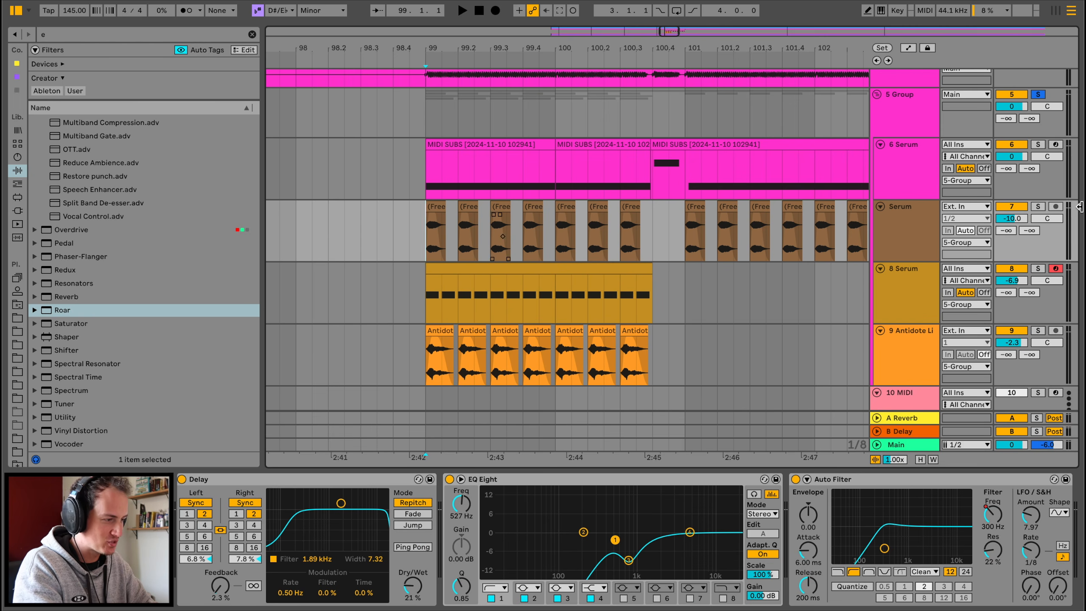
left_click(1038, 207)
key("space")
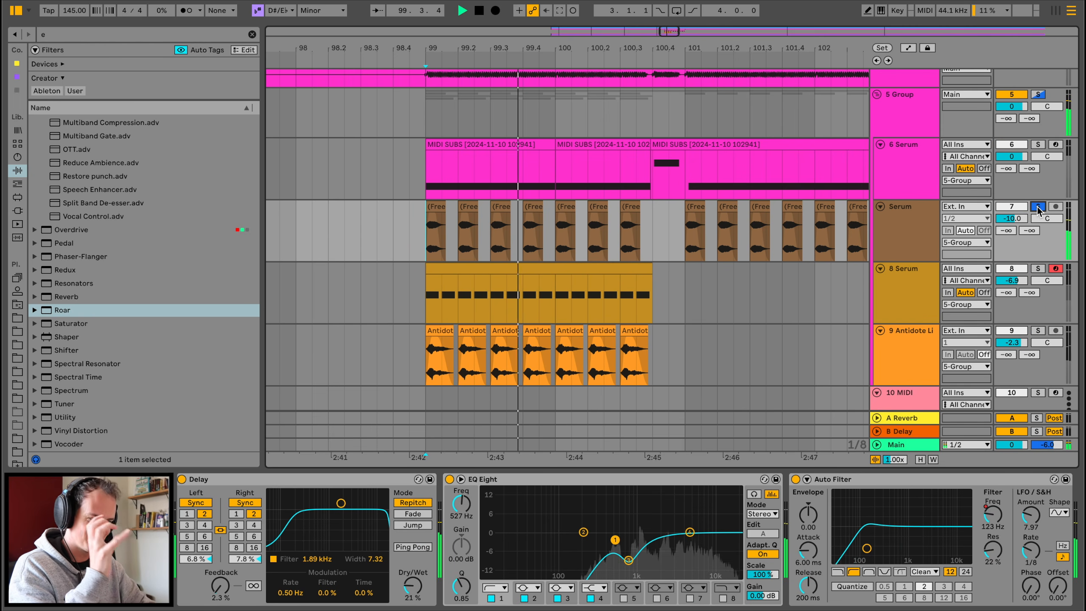
key("space")
Step: Audition the 8 Serum layer soloed from bar 99
scroll(734, 300, "down", 3)
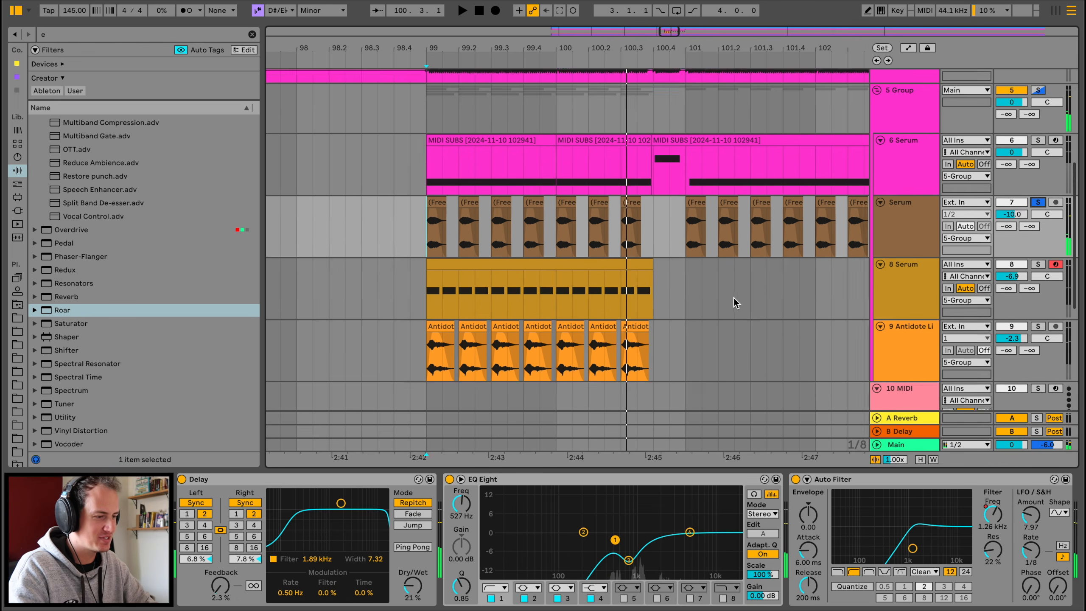
left_click(1037, 219)
left_click(489, 217)
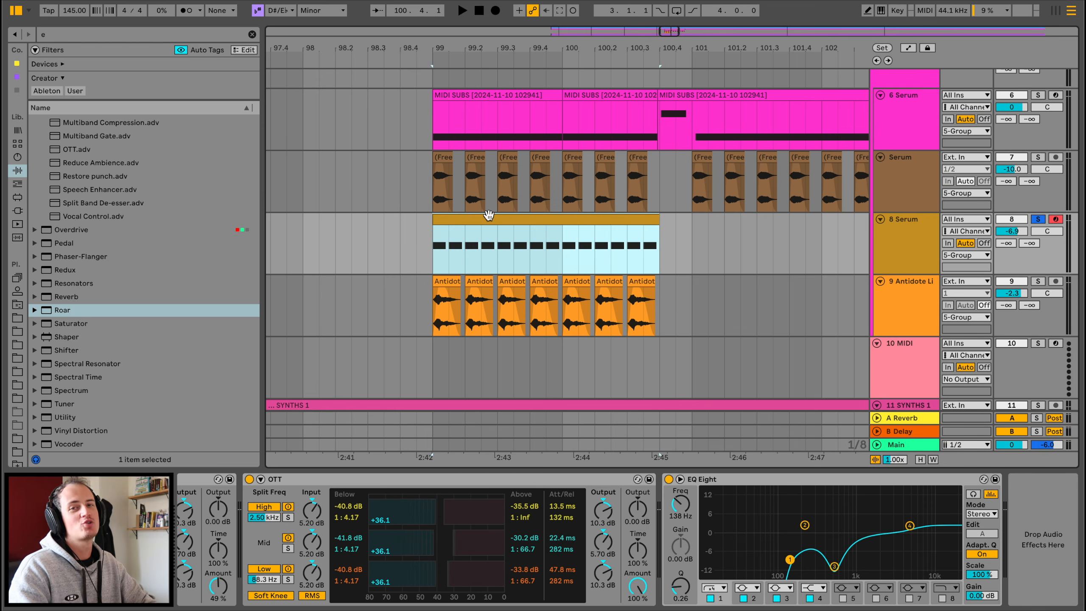
key("space")
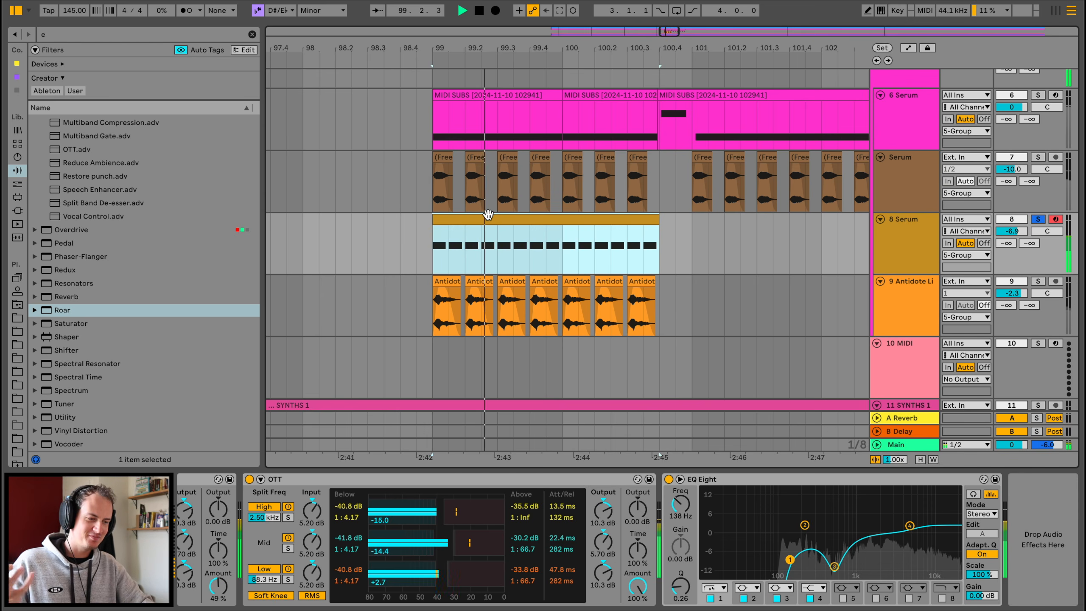
key("space")
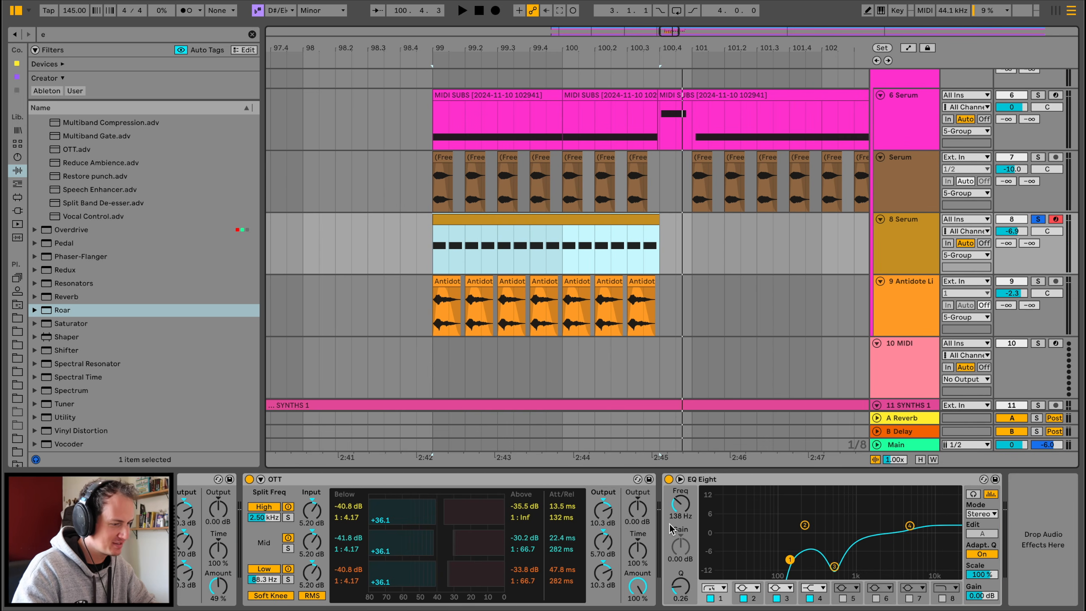
Step: Audition the percussion layer soloed with its effect chain in view, and play the Bass Layer 1 stem for reference
left_click(877, 307)
left_click(1037, 282)
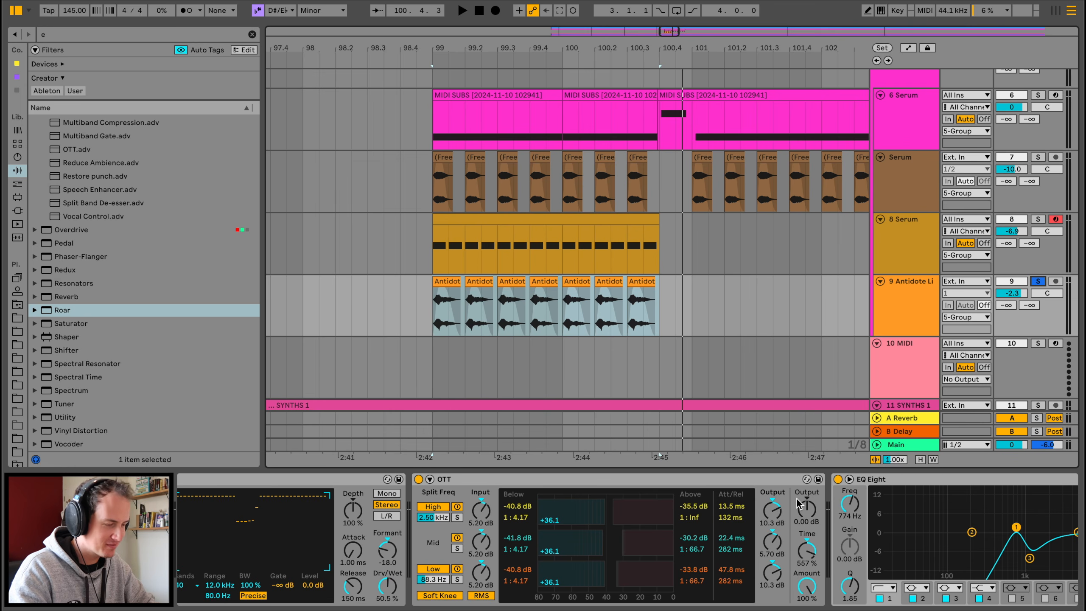
scroll(748, 565, "right", 5)
key("space")
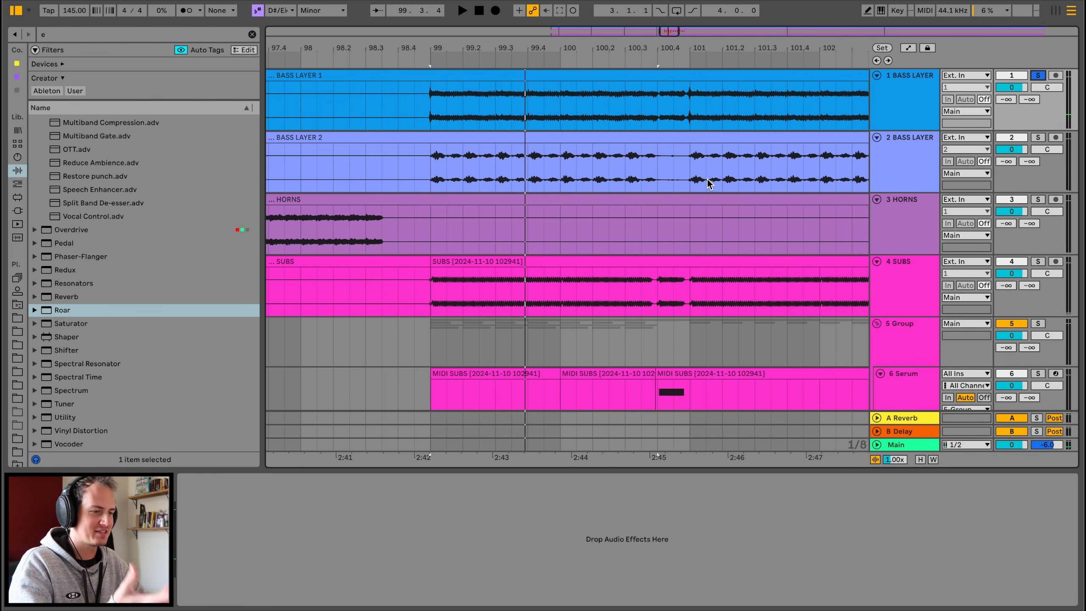
key("space")
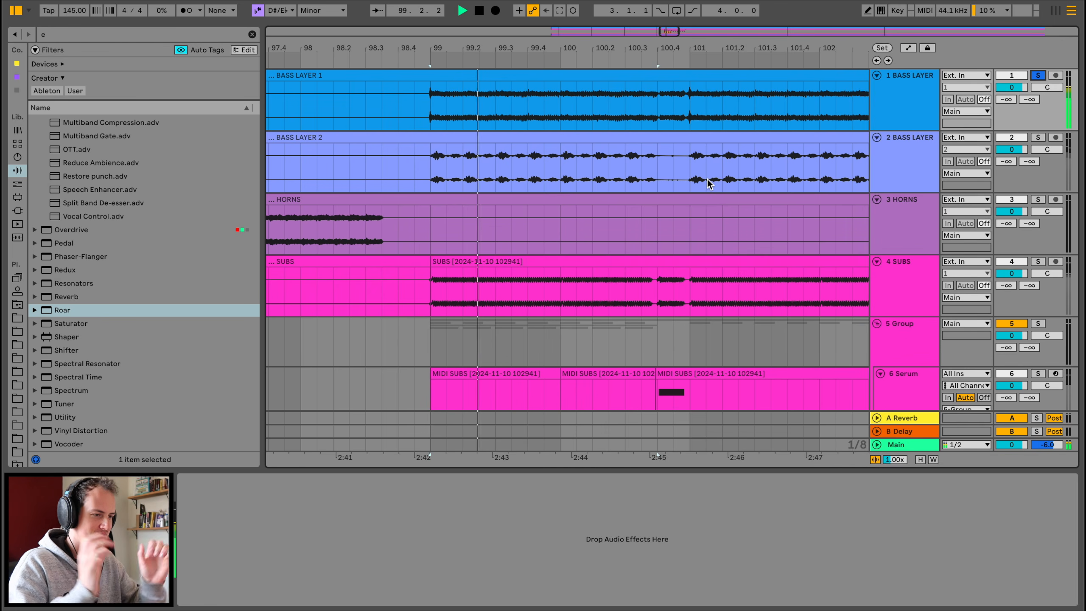
Step: Play the Bass Layer 2 stem soloed for reference and review the stacked layers of the 5 Group
left_click(1037, 138)
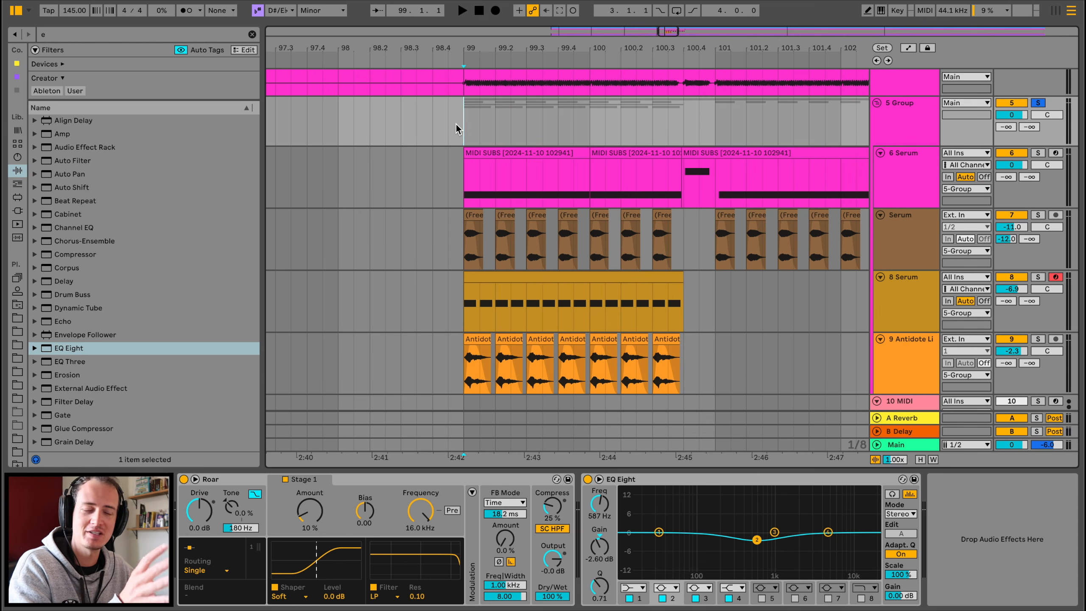
scroll(464, 166, "down", 2)
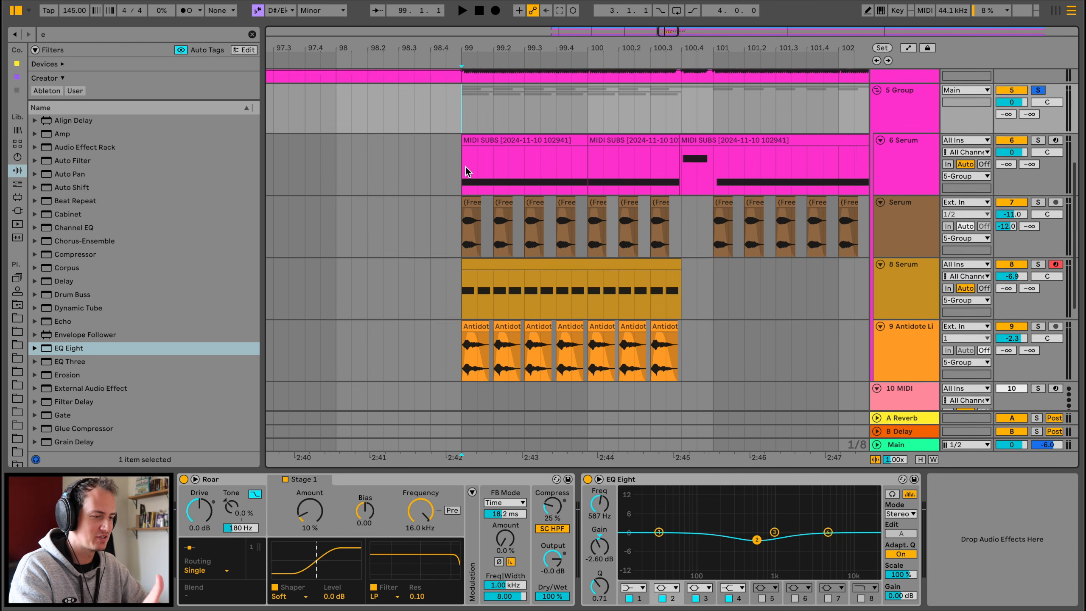
Step: Remove the empty 10 MIDI track between the collapsed 5 Group and the Synths 1 stem
scroll(465, 169, "up", 4)
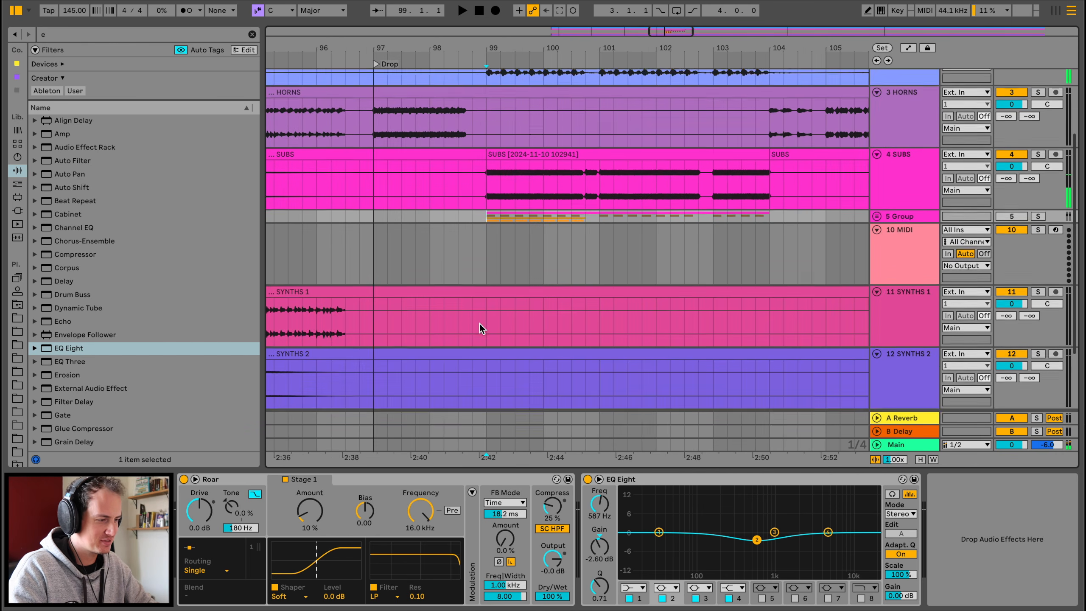
scroll(479, 323, "down", 1)
left_click(899, 229)
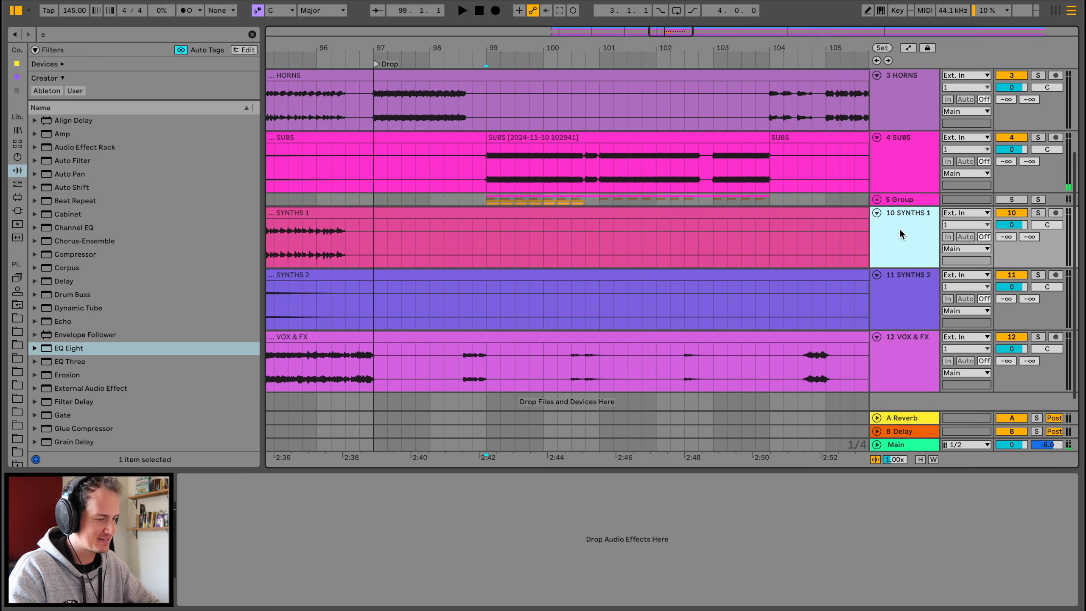
Step: Place a Cobalt Drums construction loop at bar 99 on track 13, set at -6.1 dB, and repeat it once
scroll(529, 151, "up", 7)
scroll(529, 151, "down", 8)
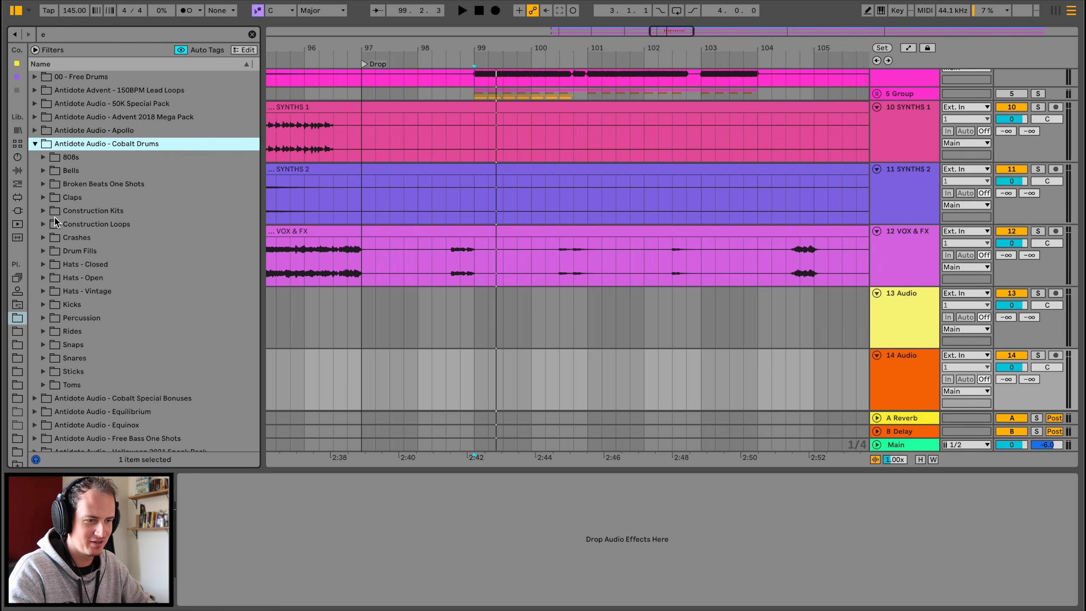
double_click(55, 223)
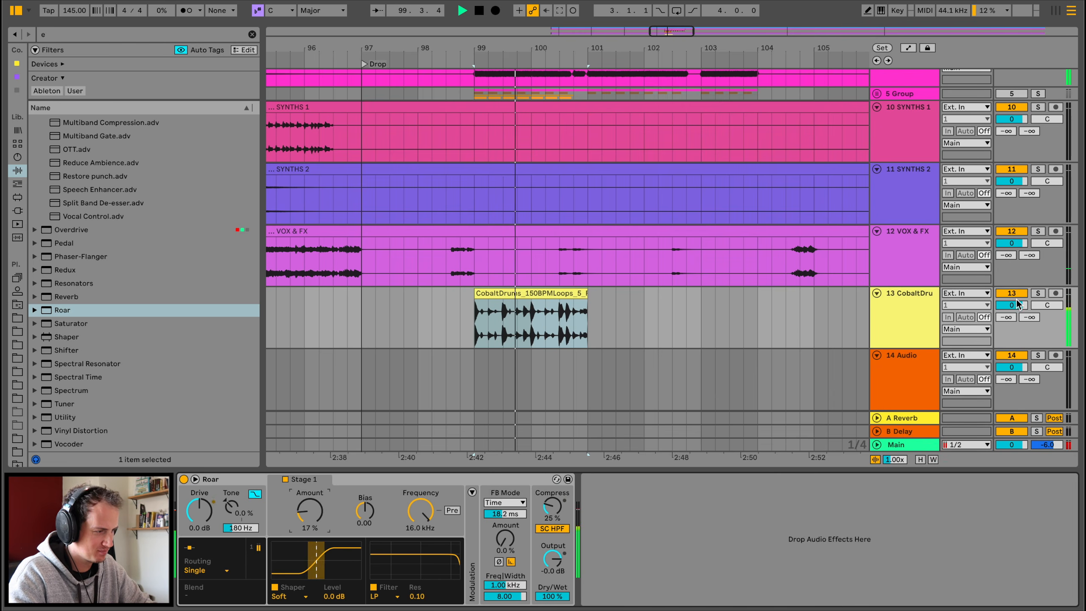
left_click_drag(1019, 304, 1019, 329)
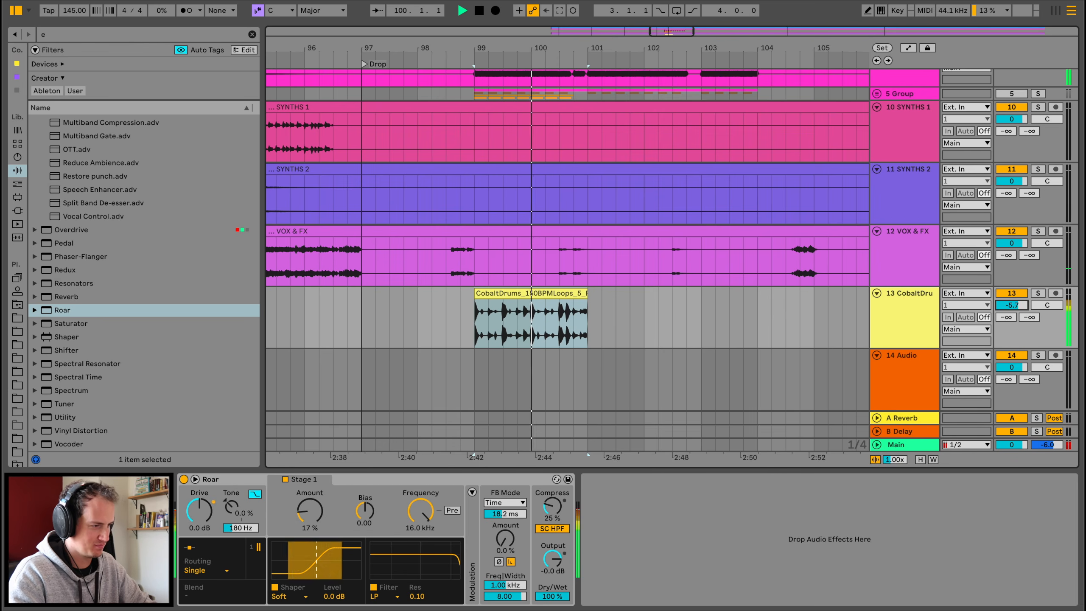
key("ctrl+d")
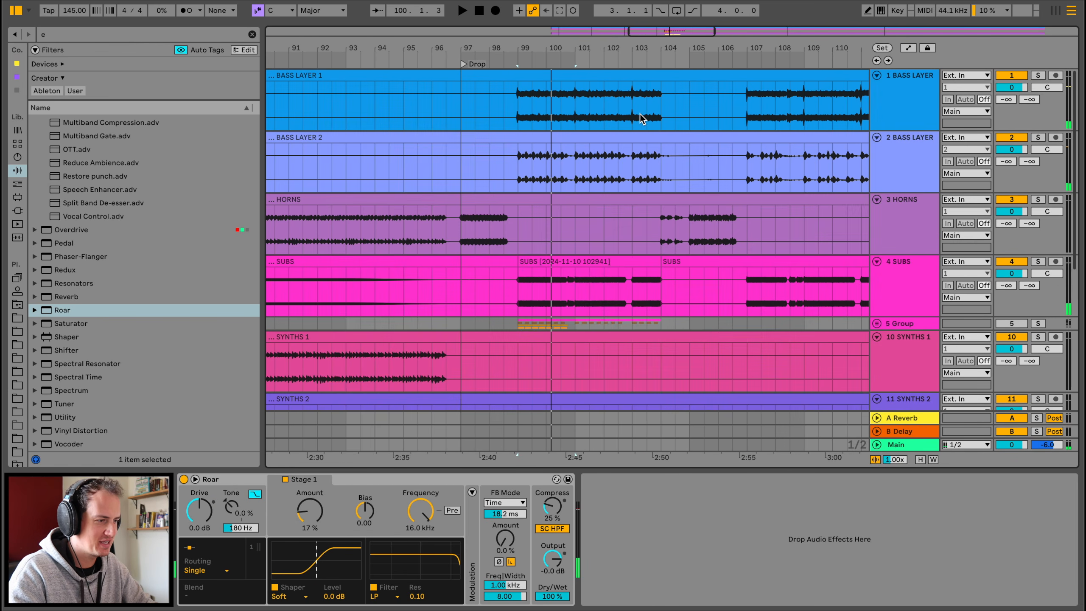
Step: Audition the later bass sections of the Drop around bars 104, 107 and 123, and the drum loop from bar 99
left_click(665, 107)
scroll(1059, 96, "right", 3)
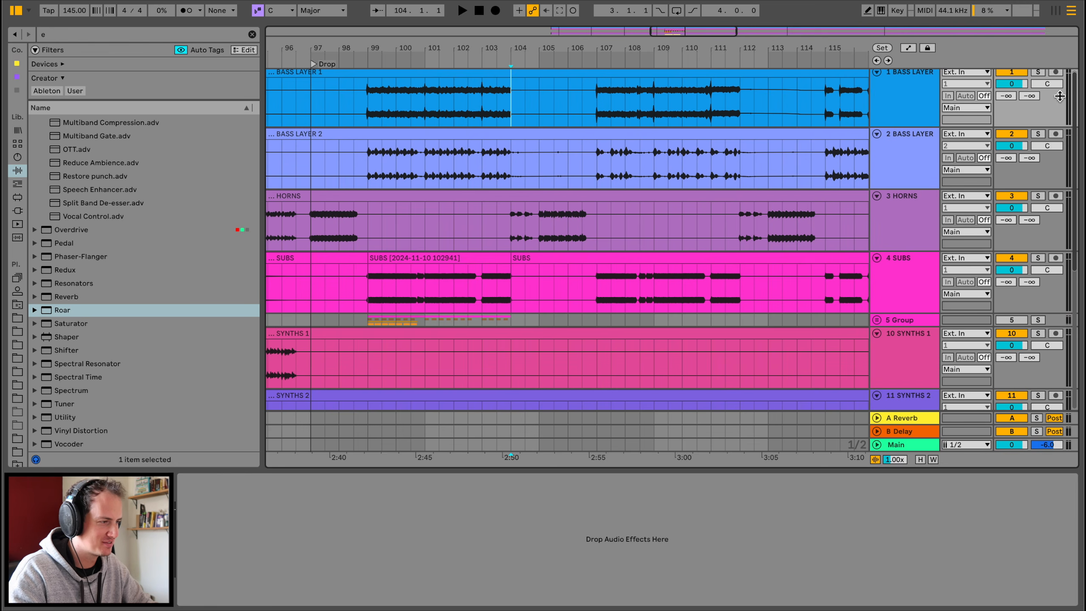
left_click(596, 98)
key("space")
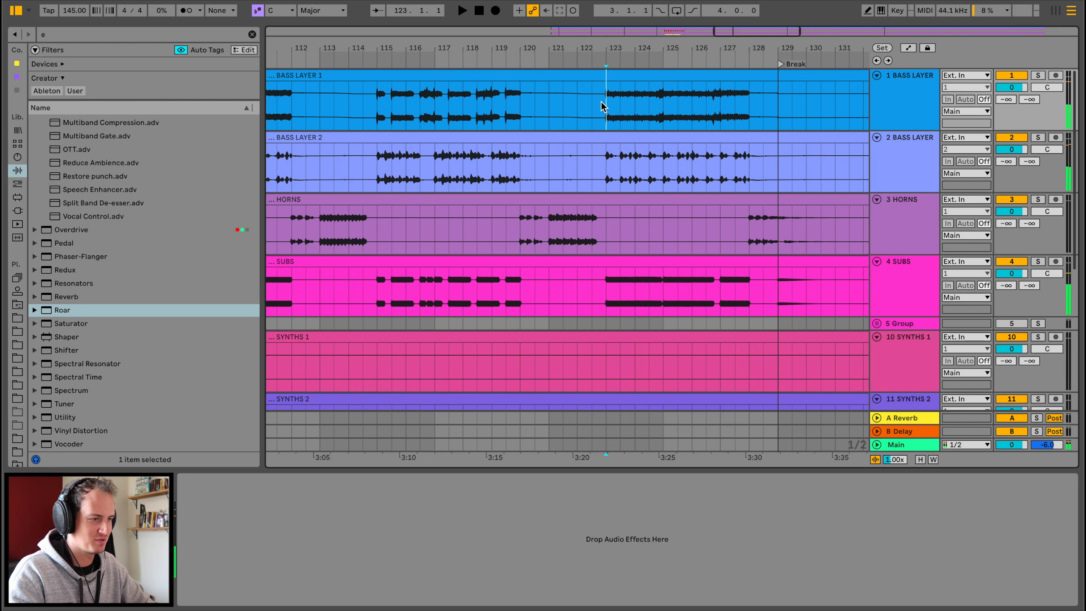
key("space")
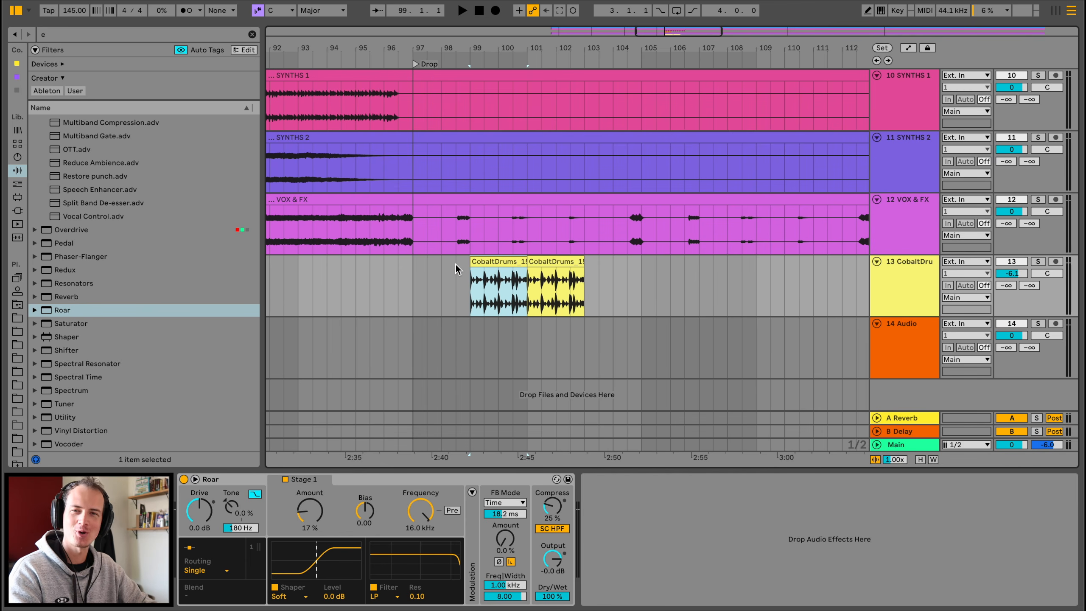
key("space")
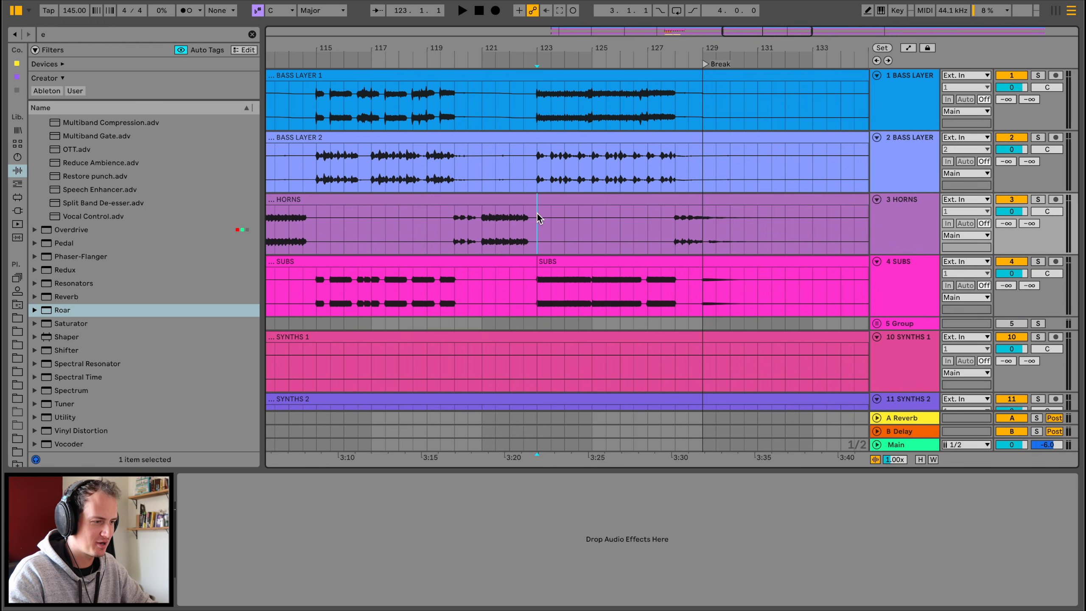
Step: Repeat the kick and snare pattern of bars 123 to 125 and the CobaltDrums_808_Noise_17_D# clip along their tracks
left_click(537, 177)
left_click(537, 124)
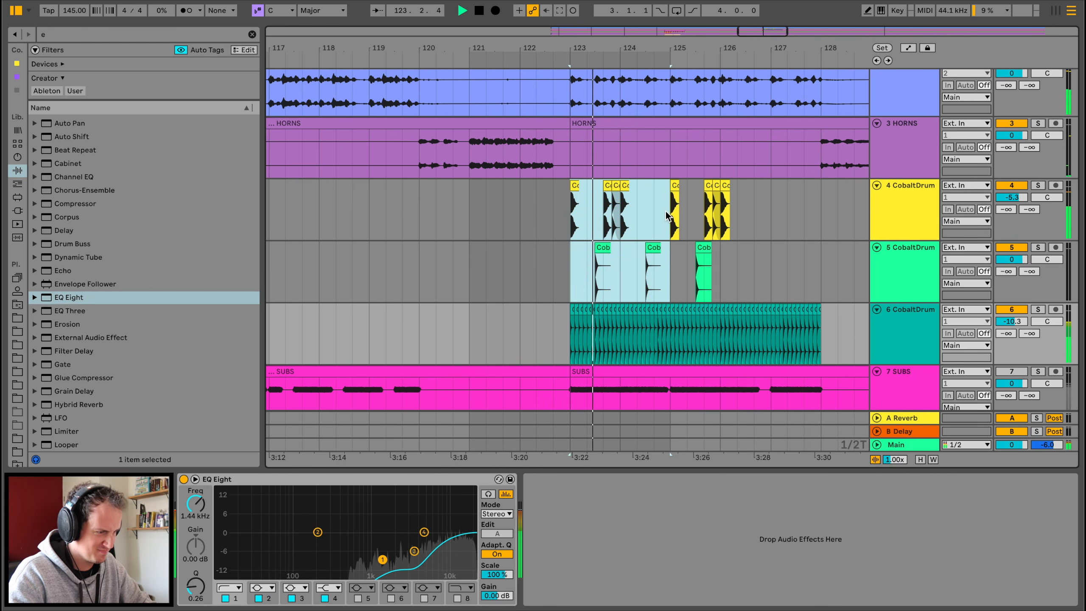
left_click(667, 209)
key("space")
key("ctrl+d")
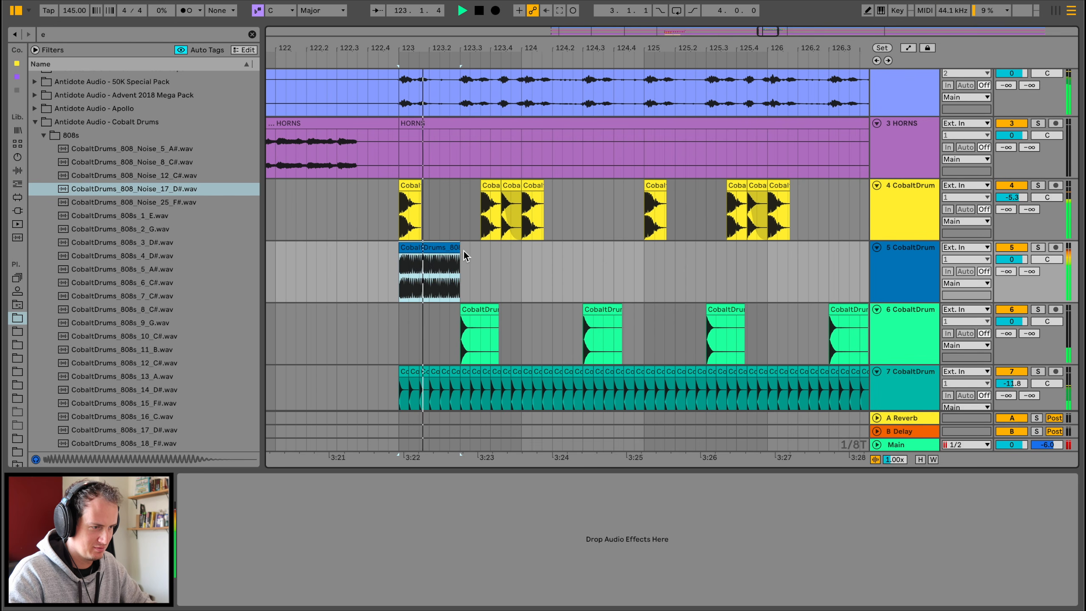
left_click(457, 256)
key("ctrl+d")
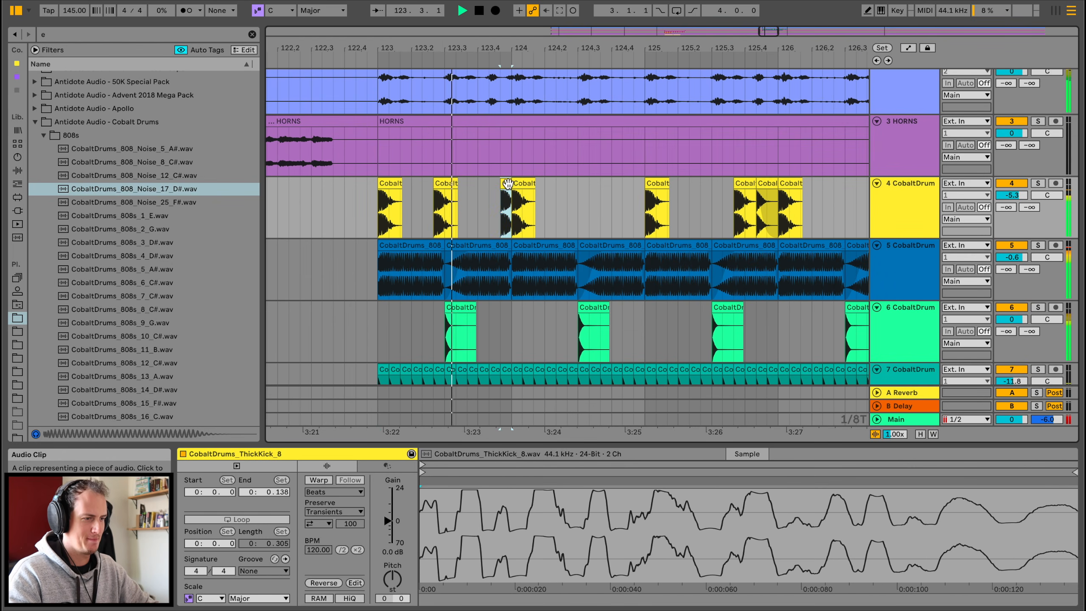
Step: Place a CobaltDrums_ThickKick_8 hit just before bar 124 and set the kick track's Roar Amount to 18%
left_click_drag(395, 180, 513, 184)
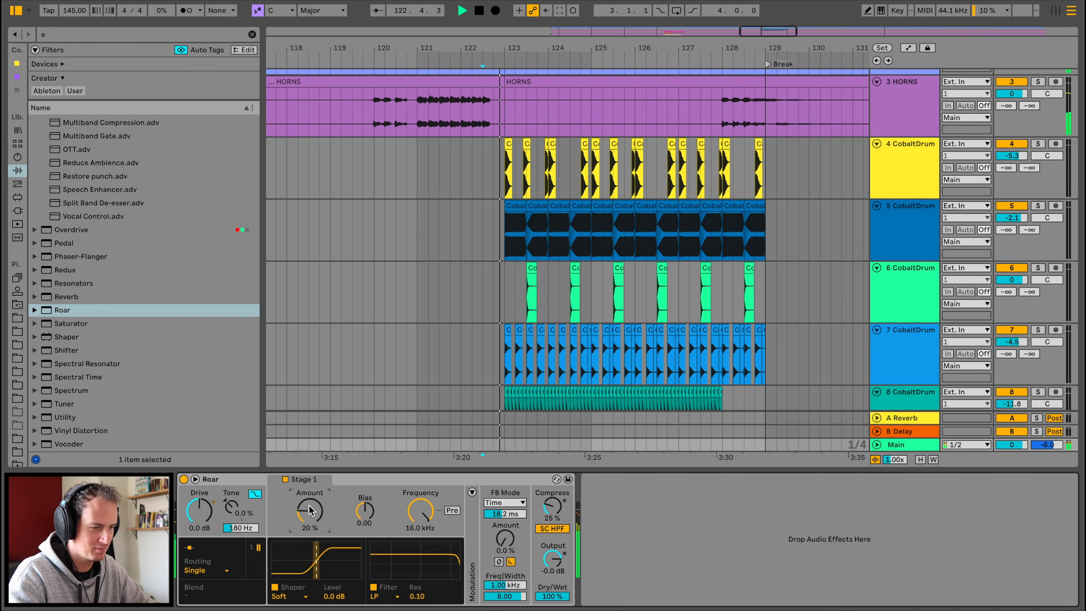
left_click_drag(310, 510, 310, 518)
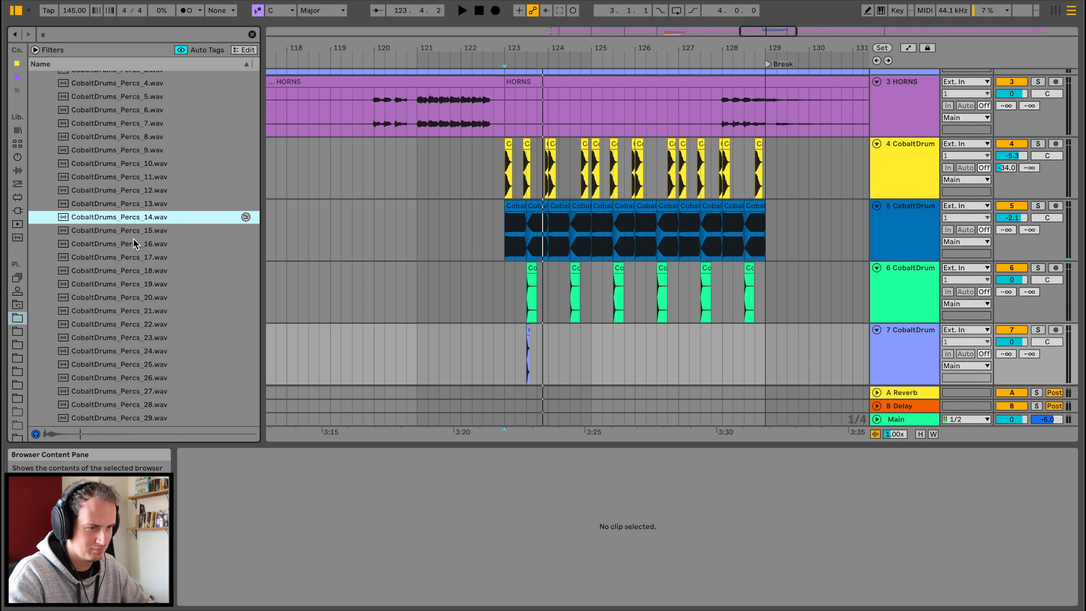
Step: Place the CobaltDrums_Percs_14 sample at bar 123.3 on track 7 and transpose it to -7 semitones
left_click_drag(524, 357, 522, 355)
key("space")
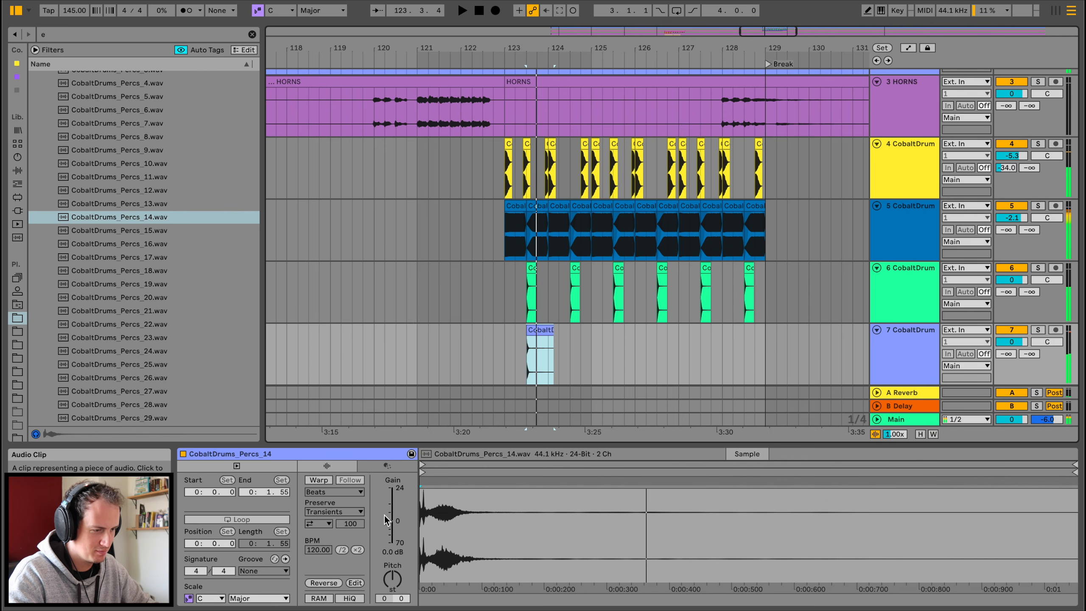
key("space")
key("space")
key("space")
left_click_drag(392, 579, 393, 569)
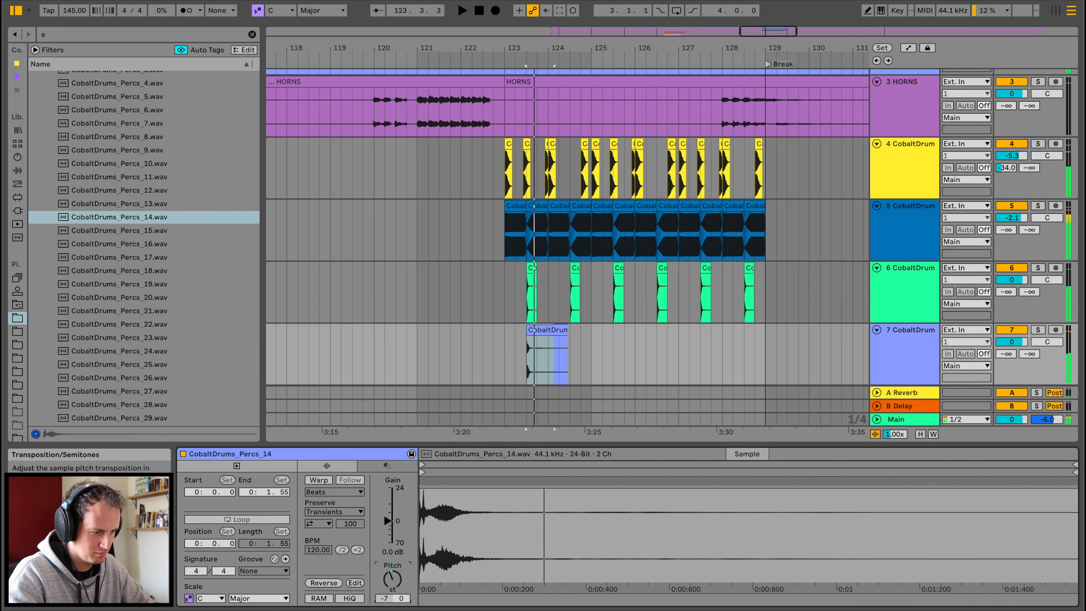
Step: Replay the percussion hit against the drums and set its transposition to -16 semitones
left_click(555, 328)
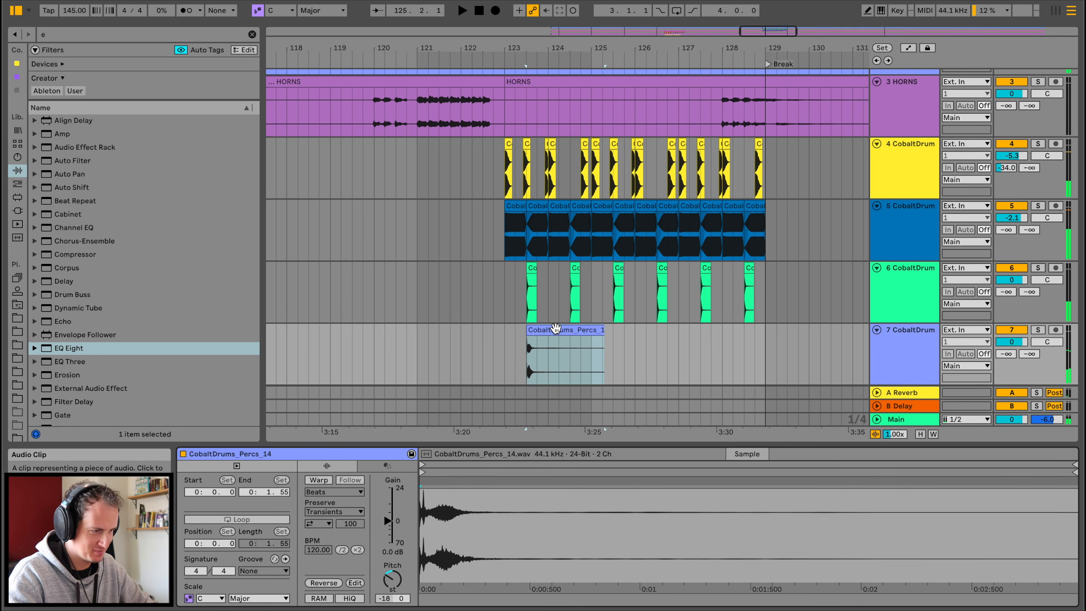
key("space")
key("space")
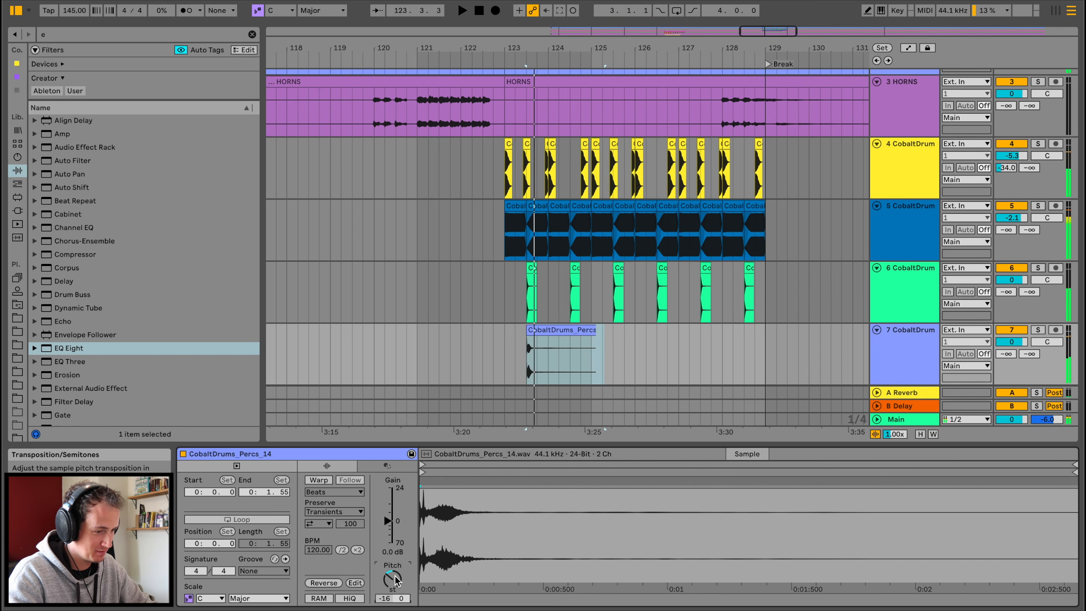
key("space")
key("space")
left_click_drag(395, 579, 395, 576)
key("space")
key("space")
key("space")
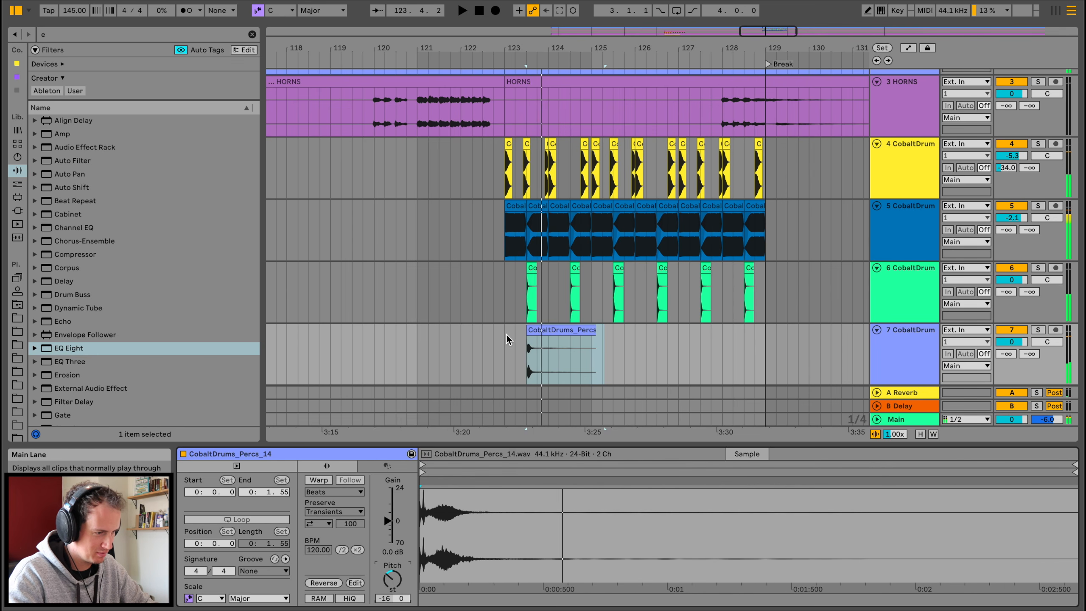
Step: Repeat the first bar of the percussion track from bar 123 up to bar 129
left_click_drag(507, 332, 547, 335)
key("super+d")
key("super+d")
key("super+d")
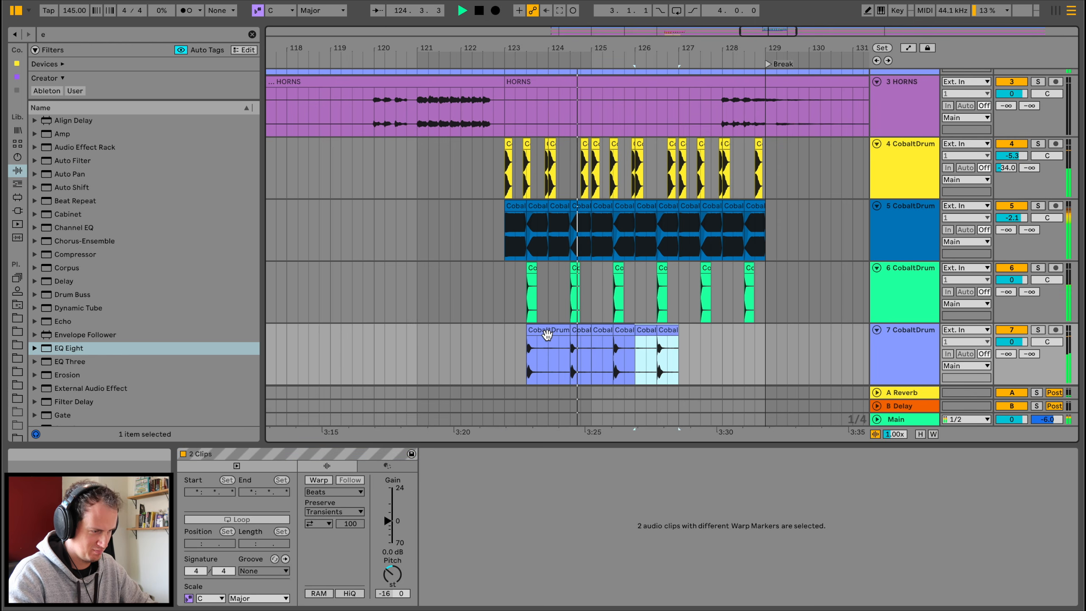
key("super+d")
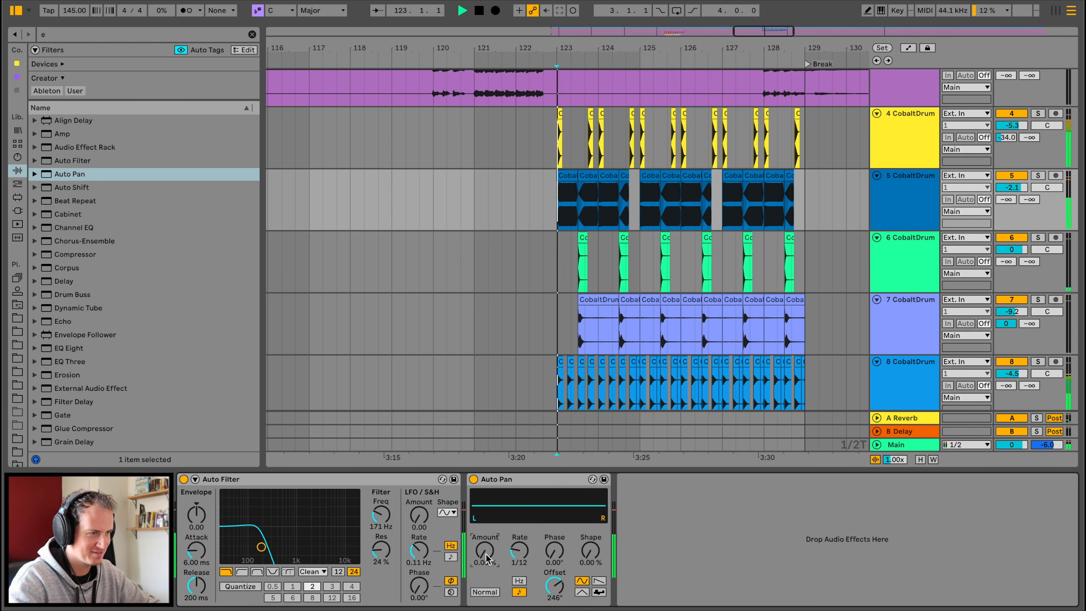
Step: Raise the Auto Pan Amount on the 808 noise track to 100% while listening from bar 123
left_click_drag(486, 555, 484, 471)
left_click_drag(484, 550, 484, 552)
key("space")
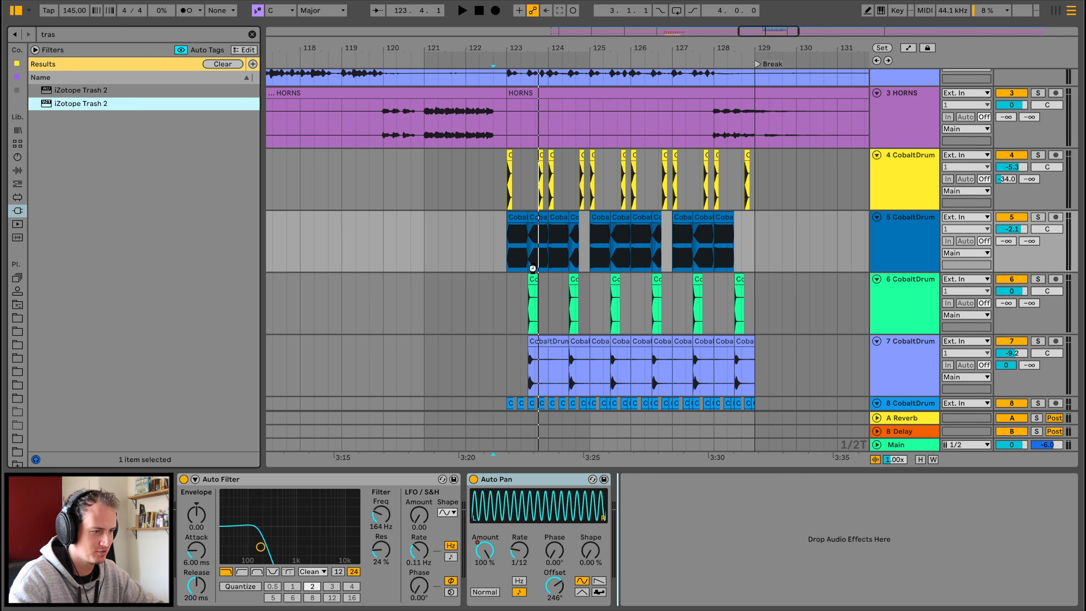
Step: Load iZotope Trash 2 on the 808 noise track, choose the Faulty Transistor distortion and lower the stage gain
key("Return")
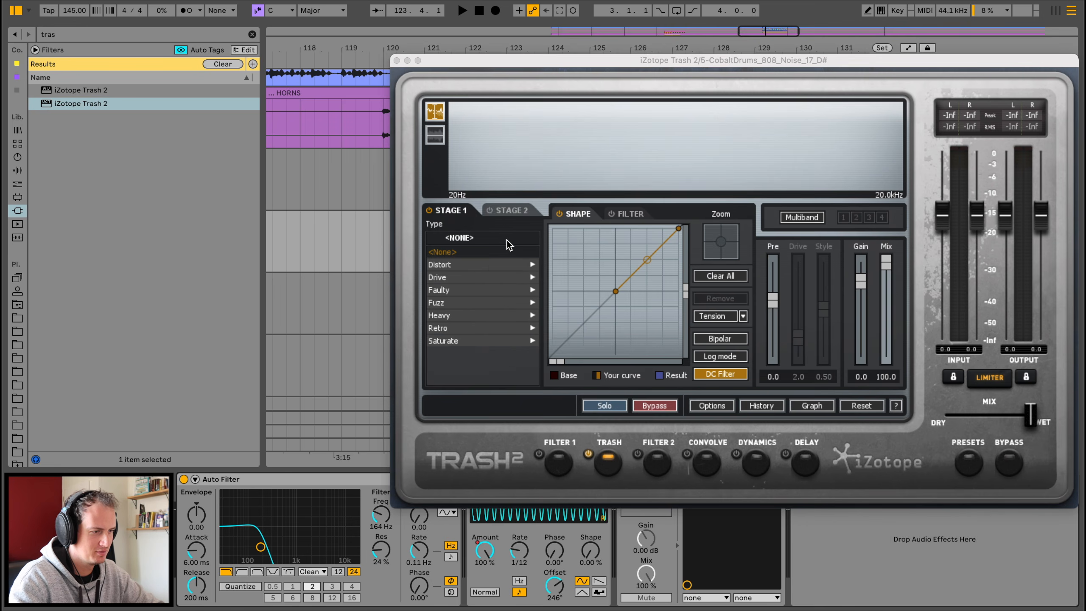
key("space")
left_click(467, 292)
left_click(467, 291)
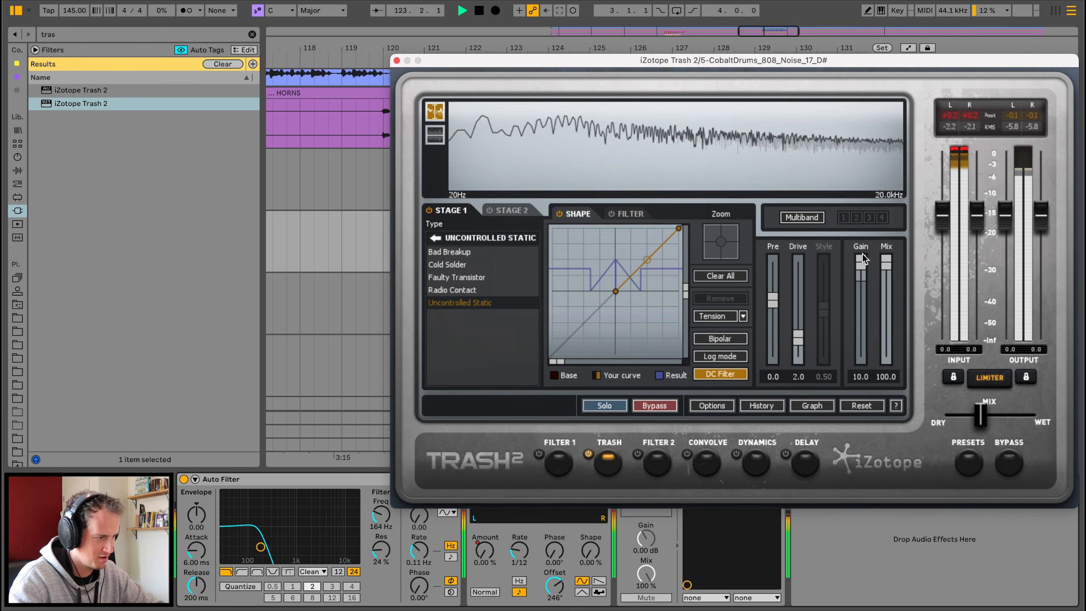
left_click_drag(861, 254, 860, 277)
left_click(475, 278)
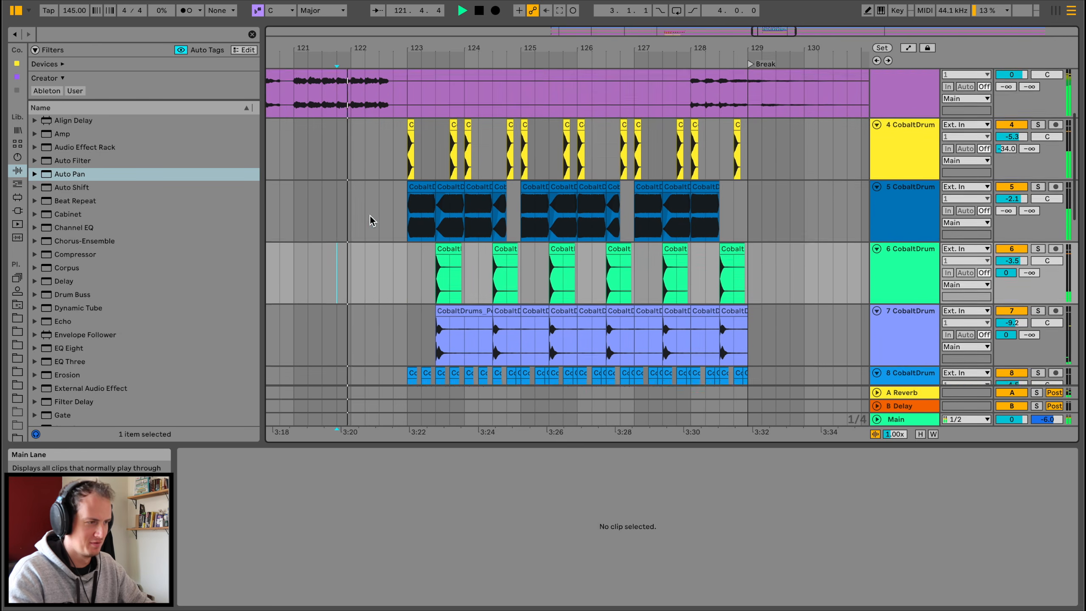
Step: Add a second Roar to the kick track after the existing one and raise its Amount slightly
left_click(905, 150)
scroll(73, 300, "down", 10)
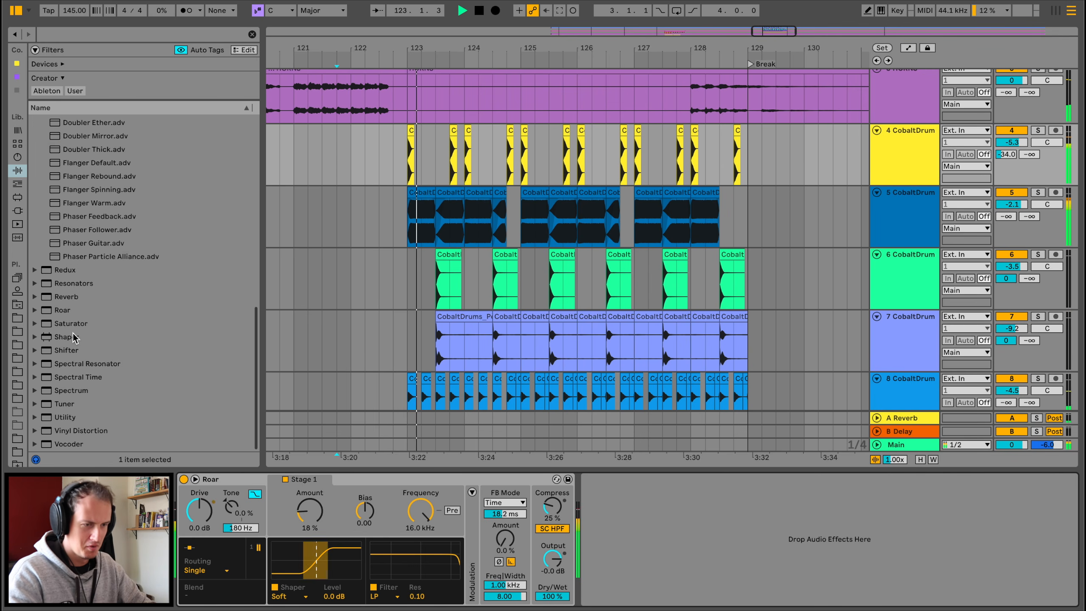
double_click(62, 309)
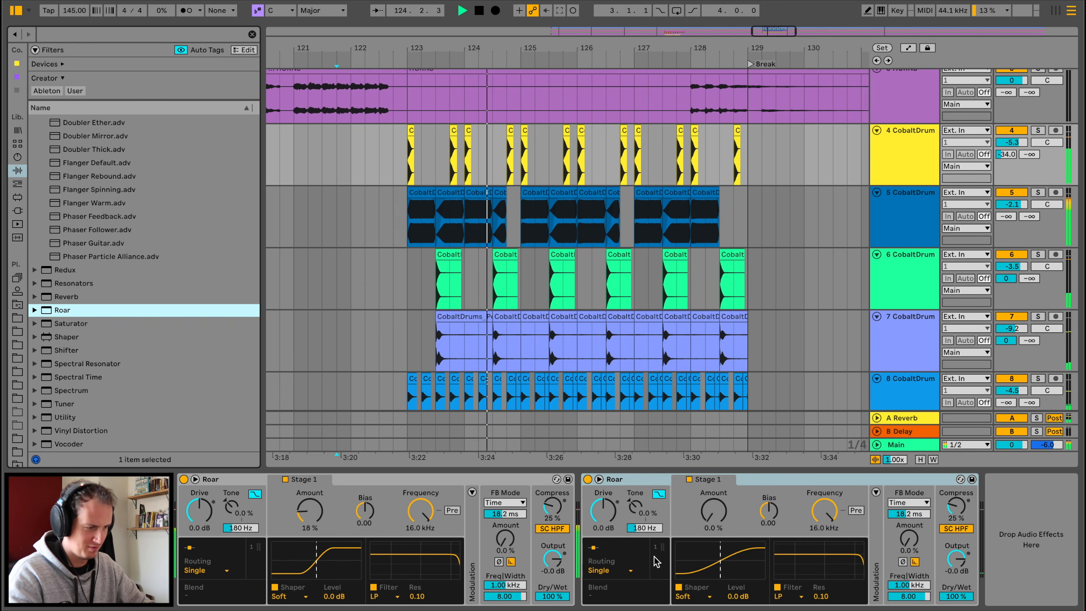
left_click_drag(711, 520, 712, 510)
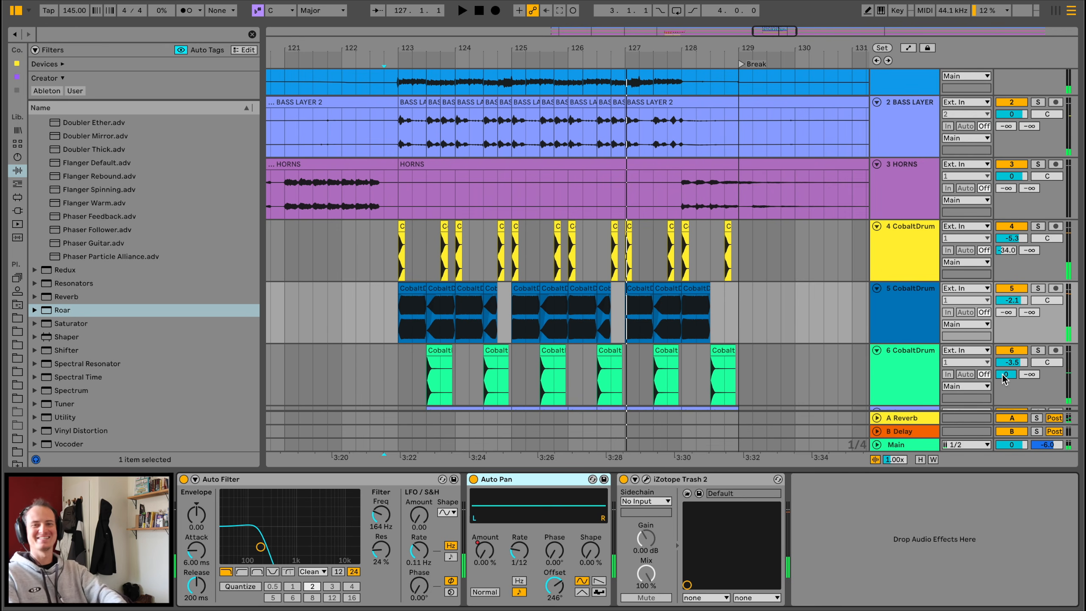
Step: Reset the Reverb send on snare track 6 to its minimum and listen to the drop from just before bar 123
key("Delete")
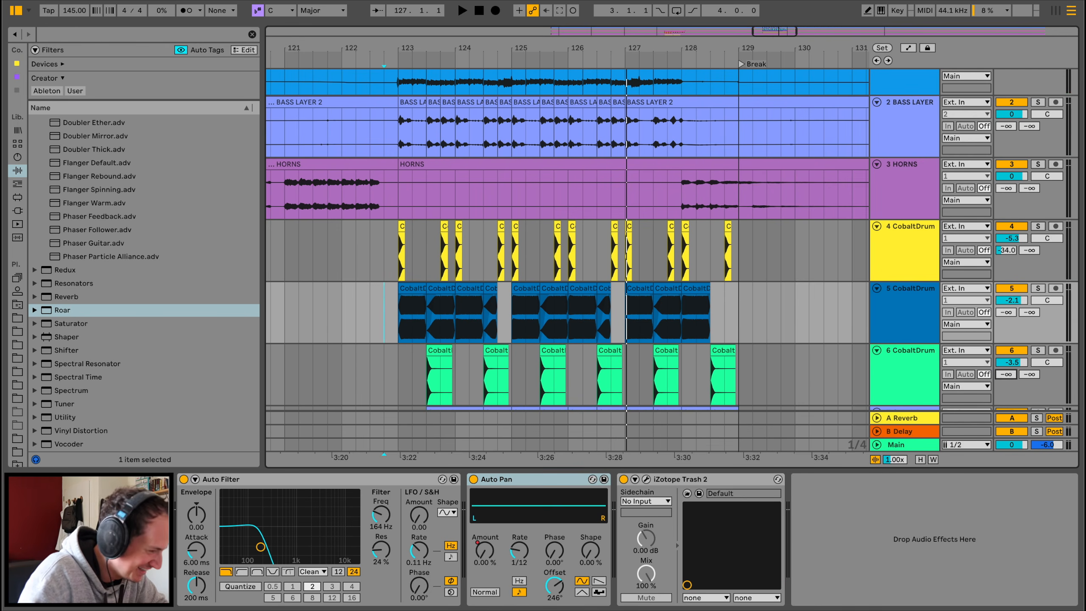
key("space")
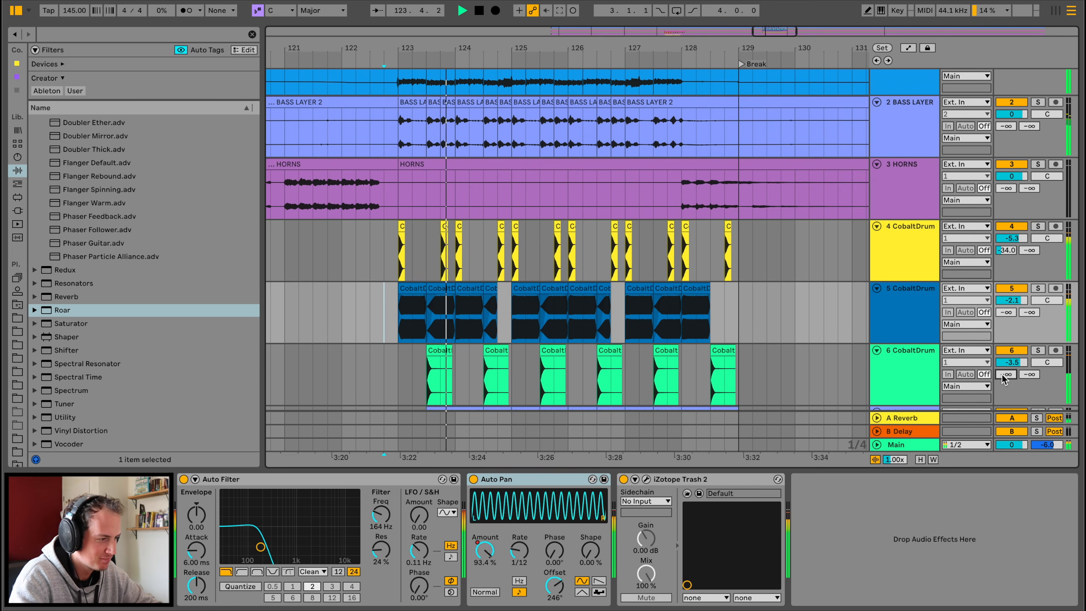
left_click_drag(1002, 375, 1003, 317)
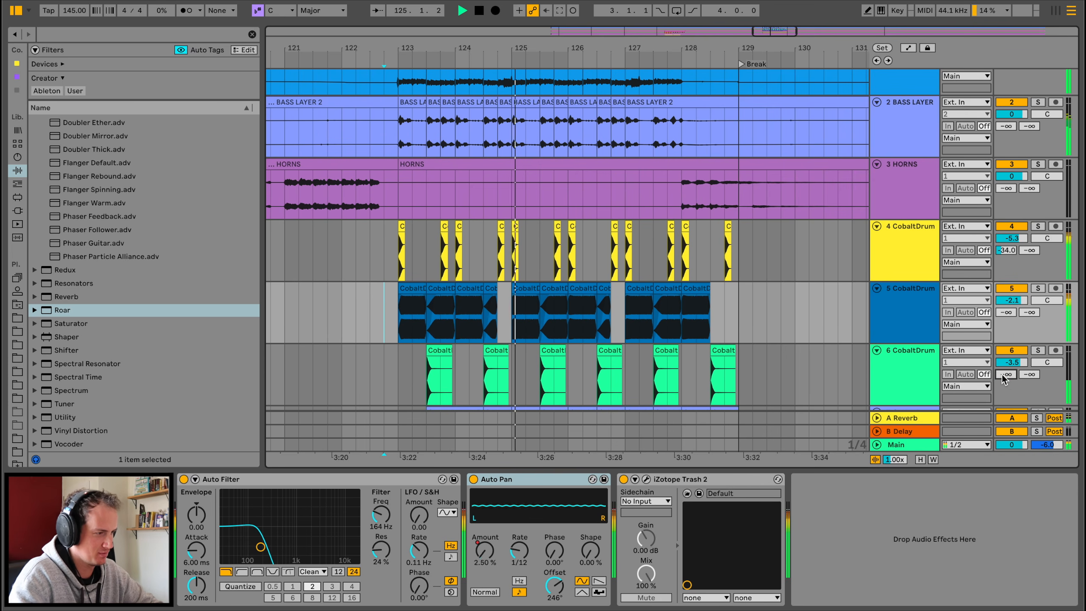
Step: Automate the snare track's Reverb send to rise only around the second snare hit, just after bar 124
key("a")
left_click(474, 401)
left_click(475, 404)
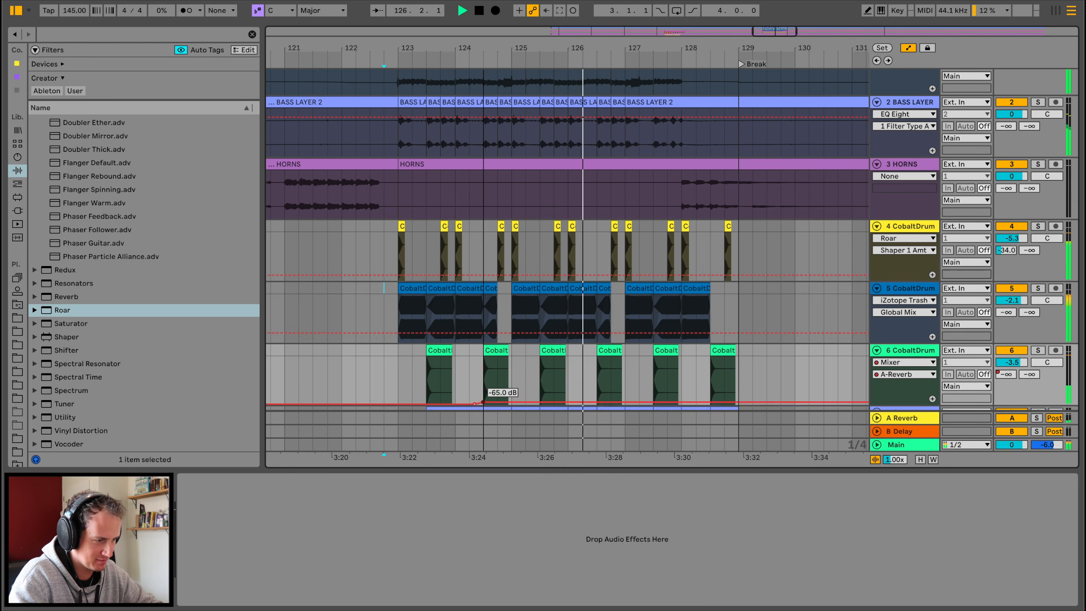
mouse_move(483, 403)
left_mouse_down()
mouse_move(483, 357)
mouse_move(526, 403)
left_mouse_up()
left_click(511, 357)
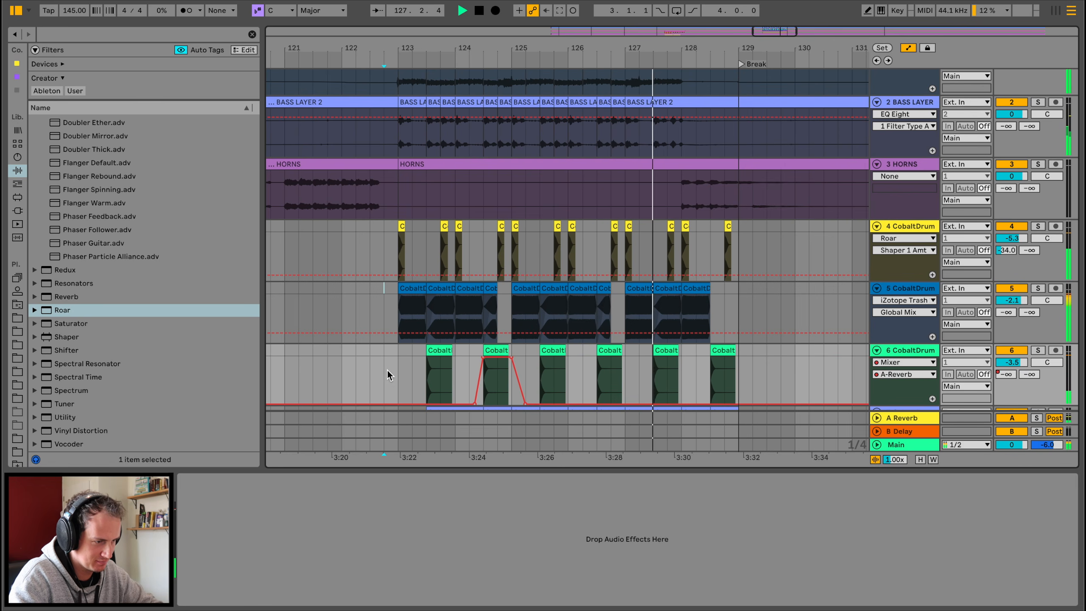
Step: Duplicate the snare track's clips and Reverb send automation from bars 123 to 125 twice, filling up to bar 129
left_click_drag(397, 376, 511, 378)
key("ctrl+d")
key("ctrl+d")
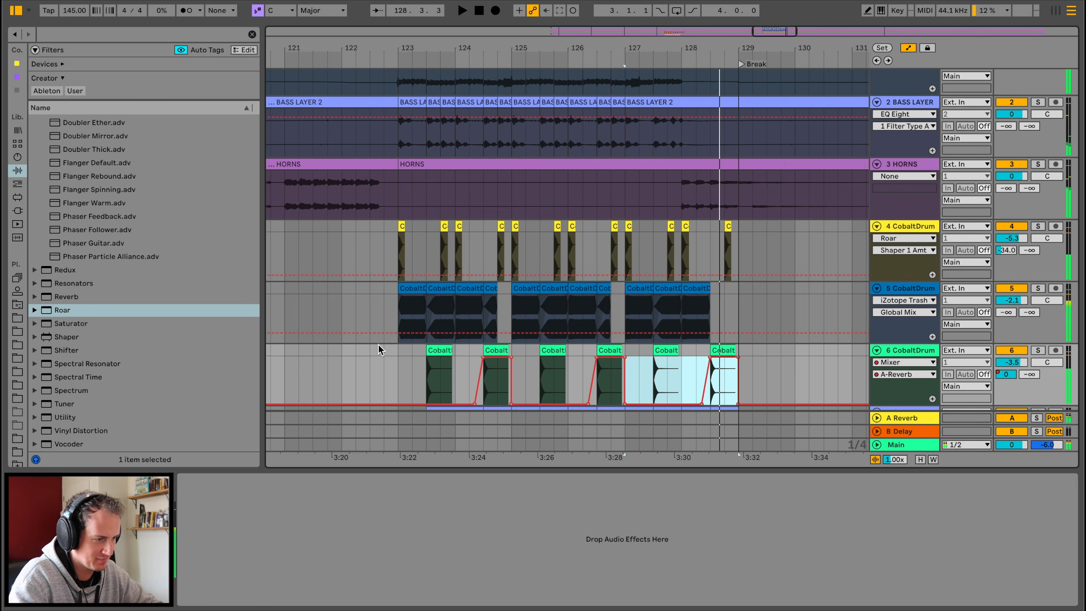
left_click(370, 348)
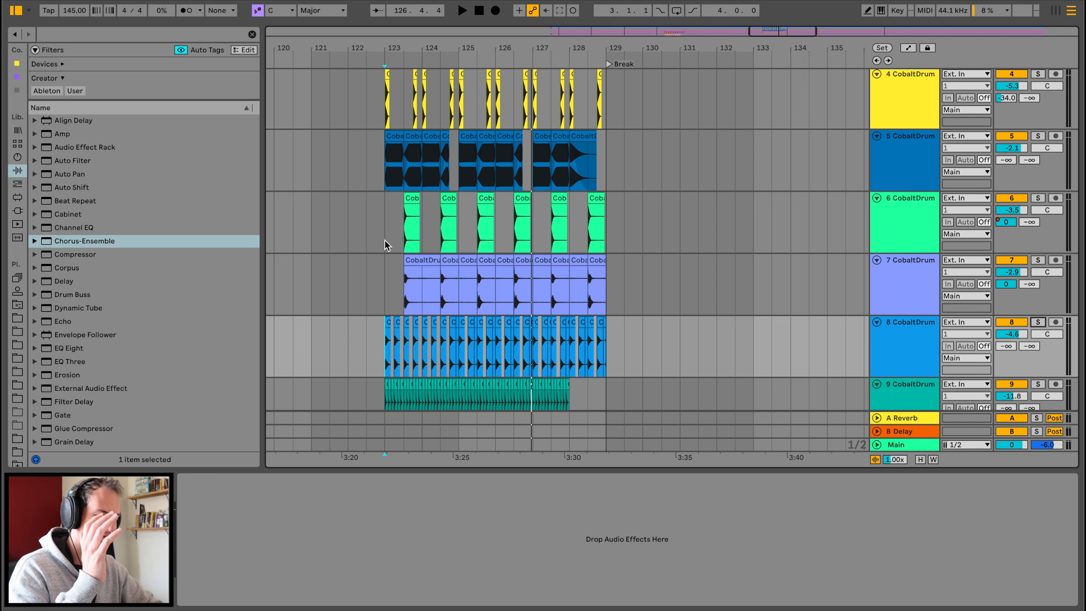
Step: Play the drop from just before bar 123 to check the drum pattern with the automated snare reverb
scroll(369, 239, "up", 5)
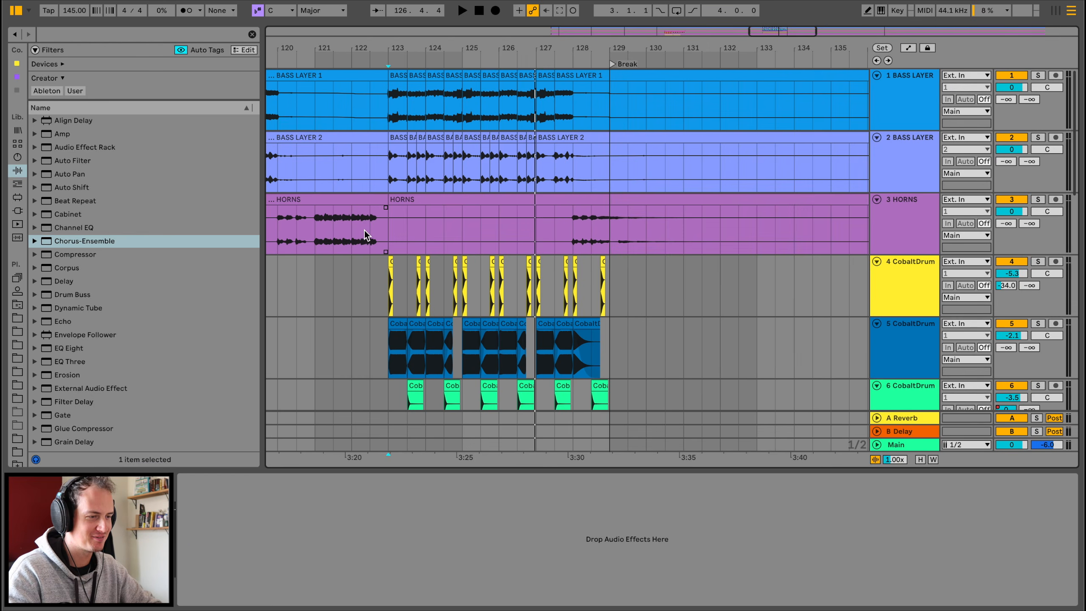
left_click(365, 233)
key("space")
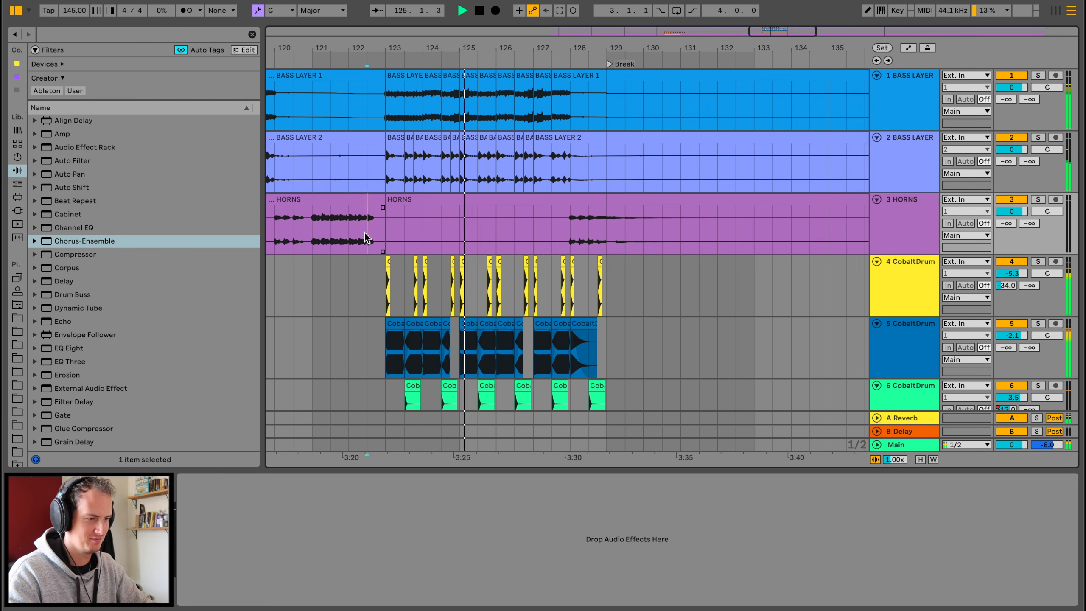
scroll(364, 233, "down", 5)
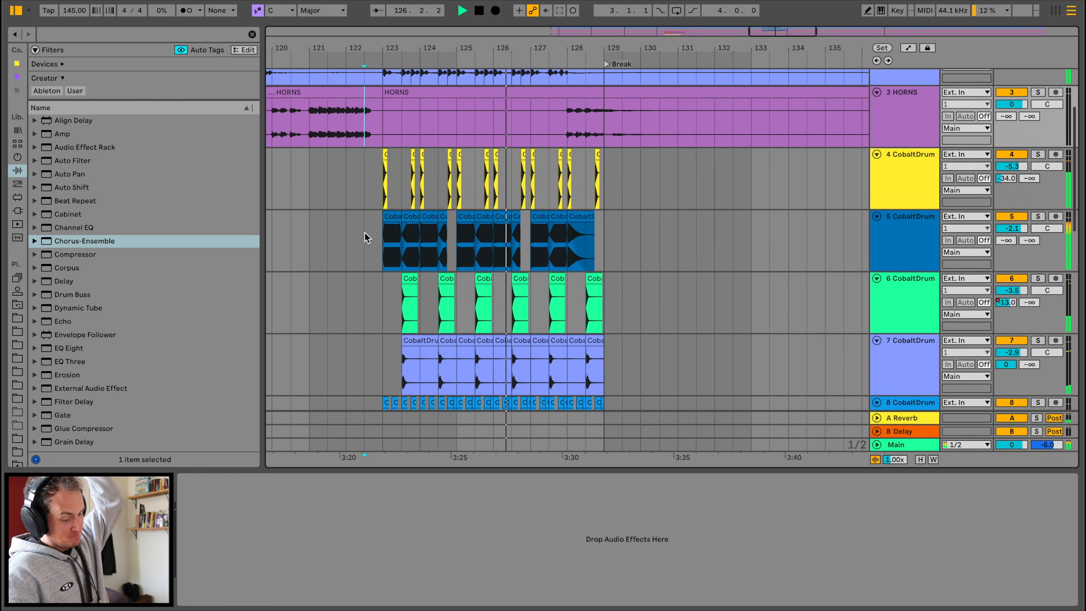
Step: Stop playback, select the first snare clip on track 6 and solo the snare track
left_click(409, 302)
key("space")
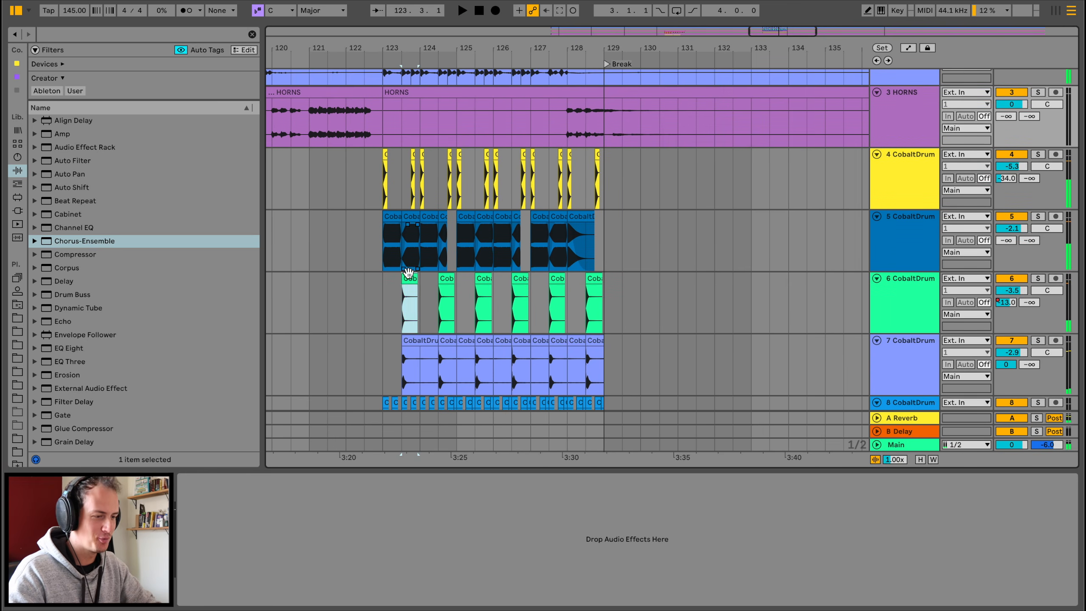
left_click(1038, 278)
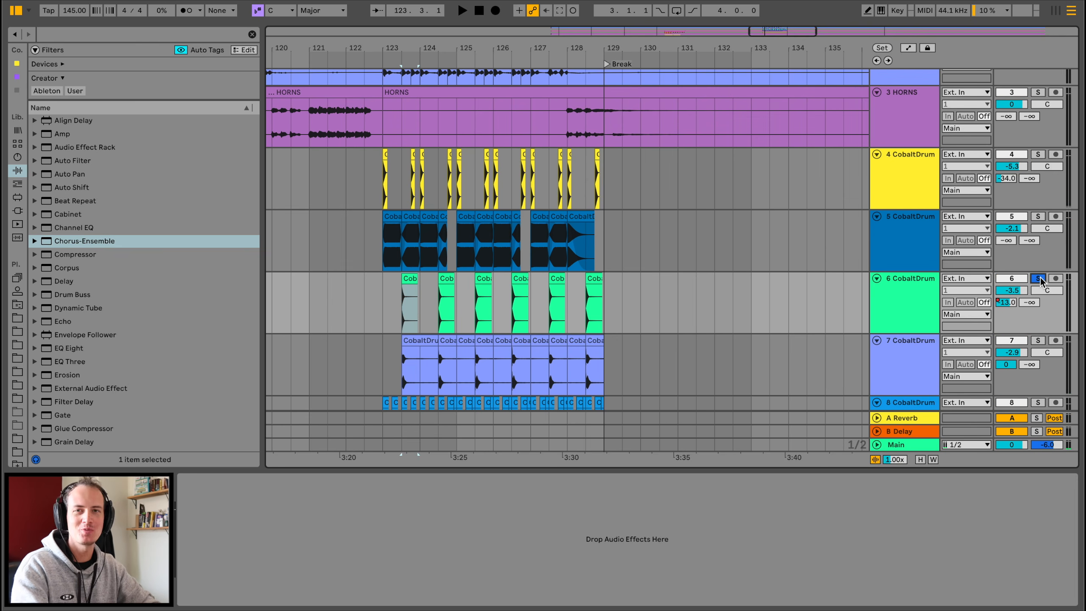